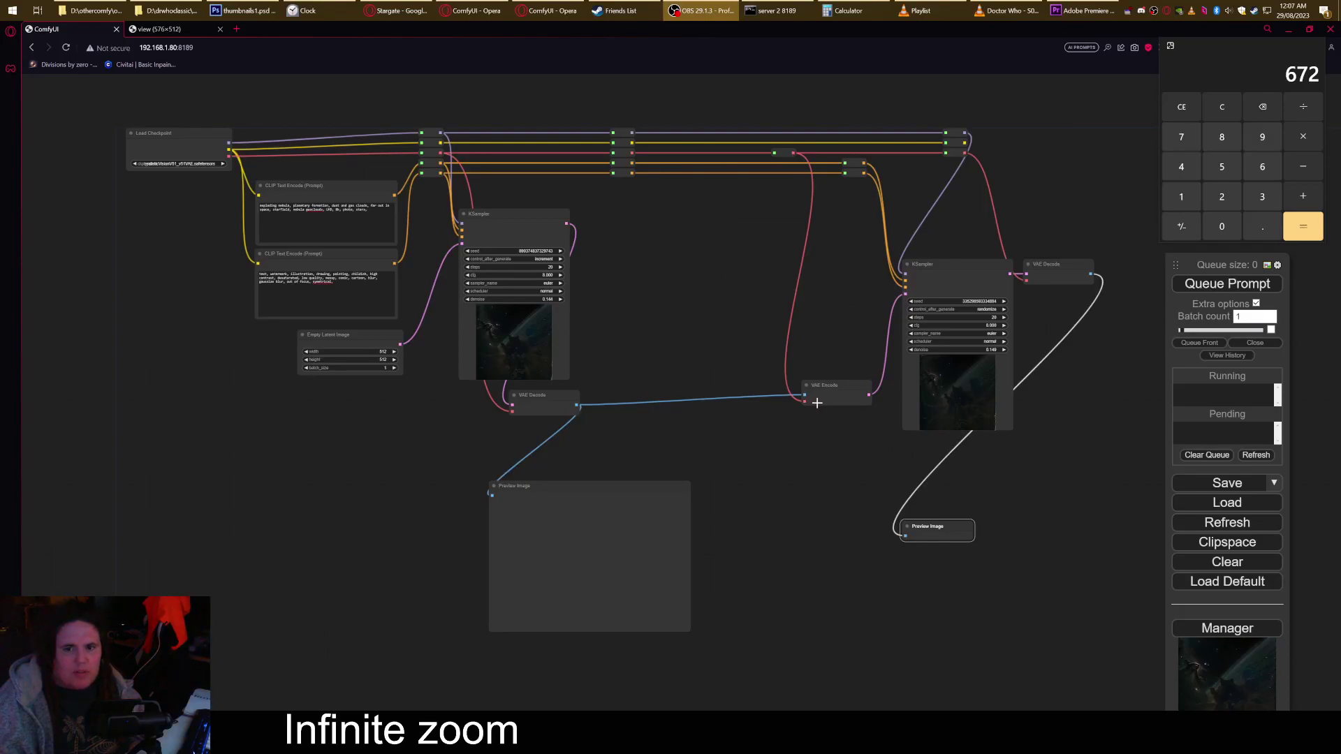
Pan around the graph and reposition the first KSampler and Empty Latent Image nodes.
scroll(619, 332, up, 5)
drag(665, 326, 1152, 468)
scroll(973, 442, up, 5)
drag(983, 396, 1019, 438)
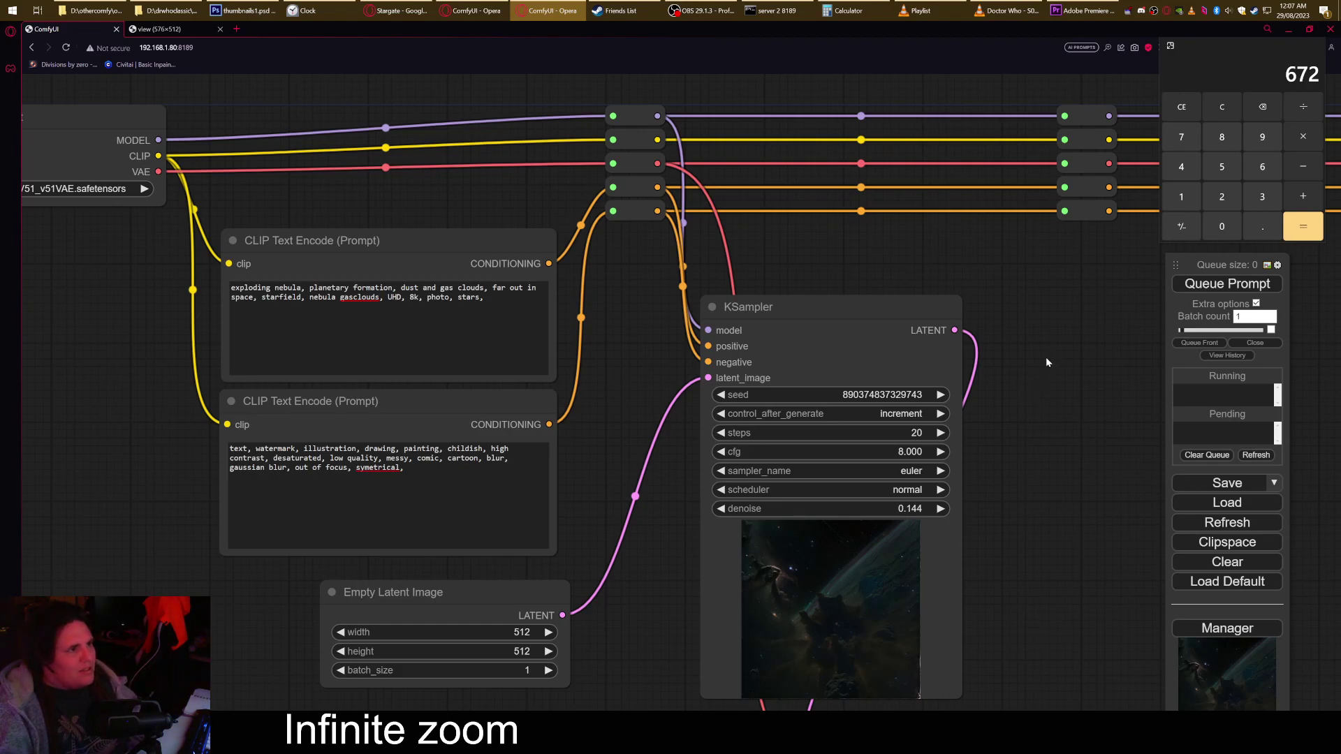
drag(1054, 362, 937, 373)
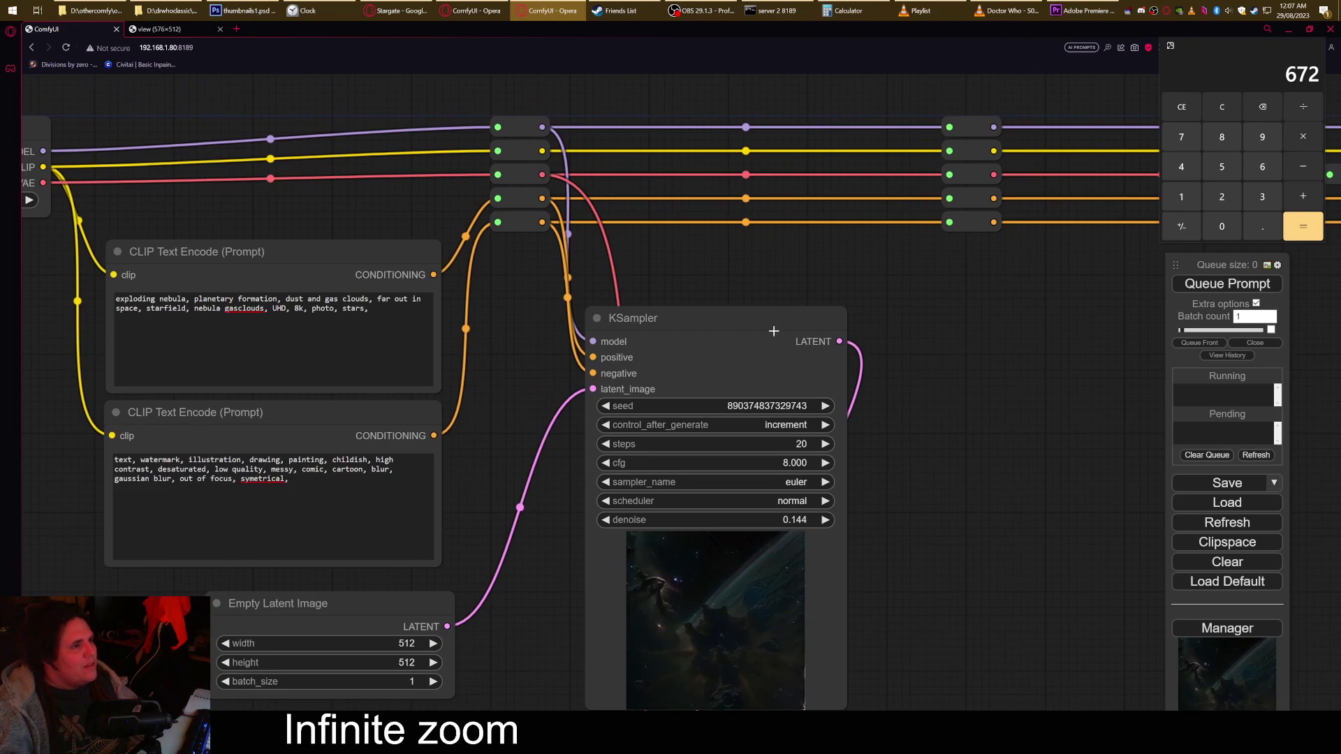
drag(759, 310, 798, 302)
scroll(1006, 419, down, 3)
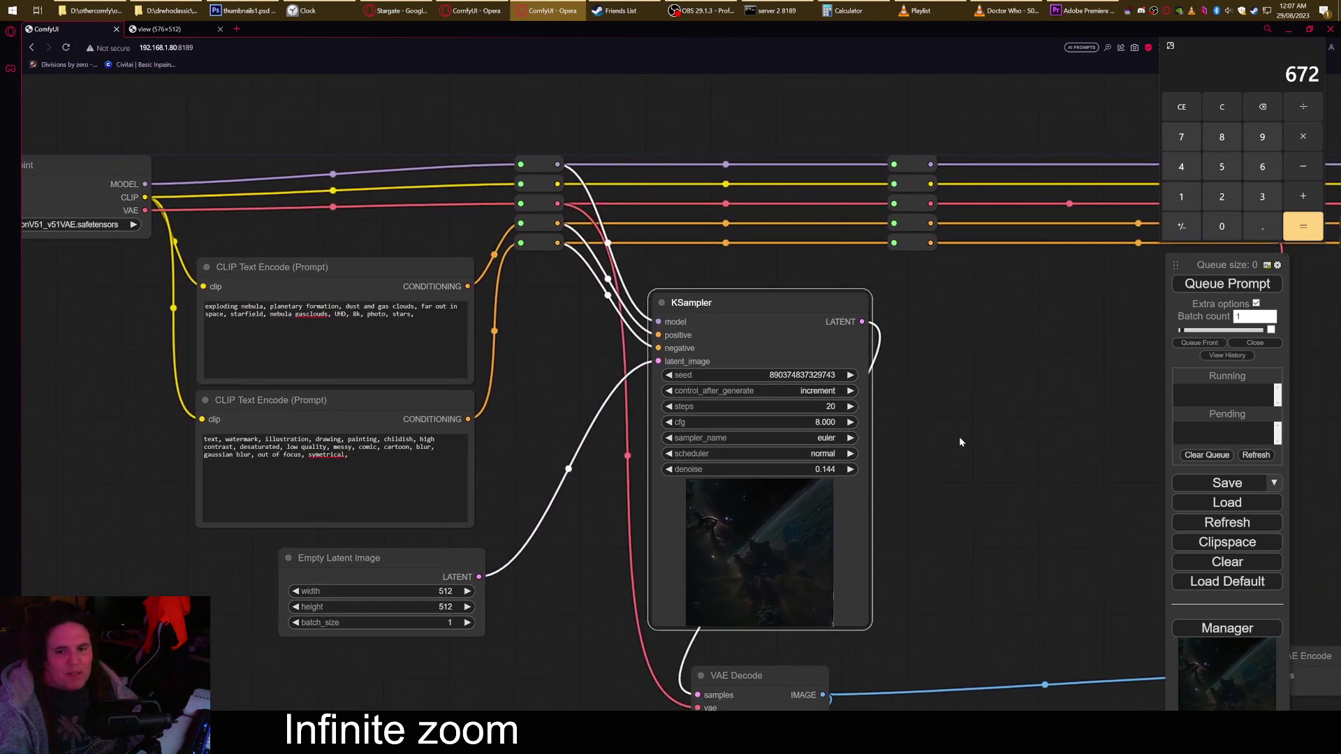
scroll(949, 436, down, 1)
drag(980, 458, 922, 399)
drag(685, 236, 650, 254)
drag(881, 380, 839, 372)
drag(268, 447, 247, 445)
Queue a run, then raise the first KSampler's denoise to 1.000 and queue again.
key(ctrl+Return)
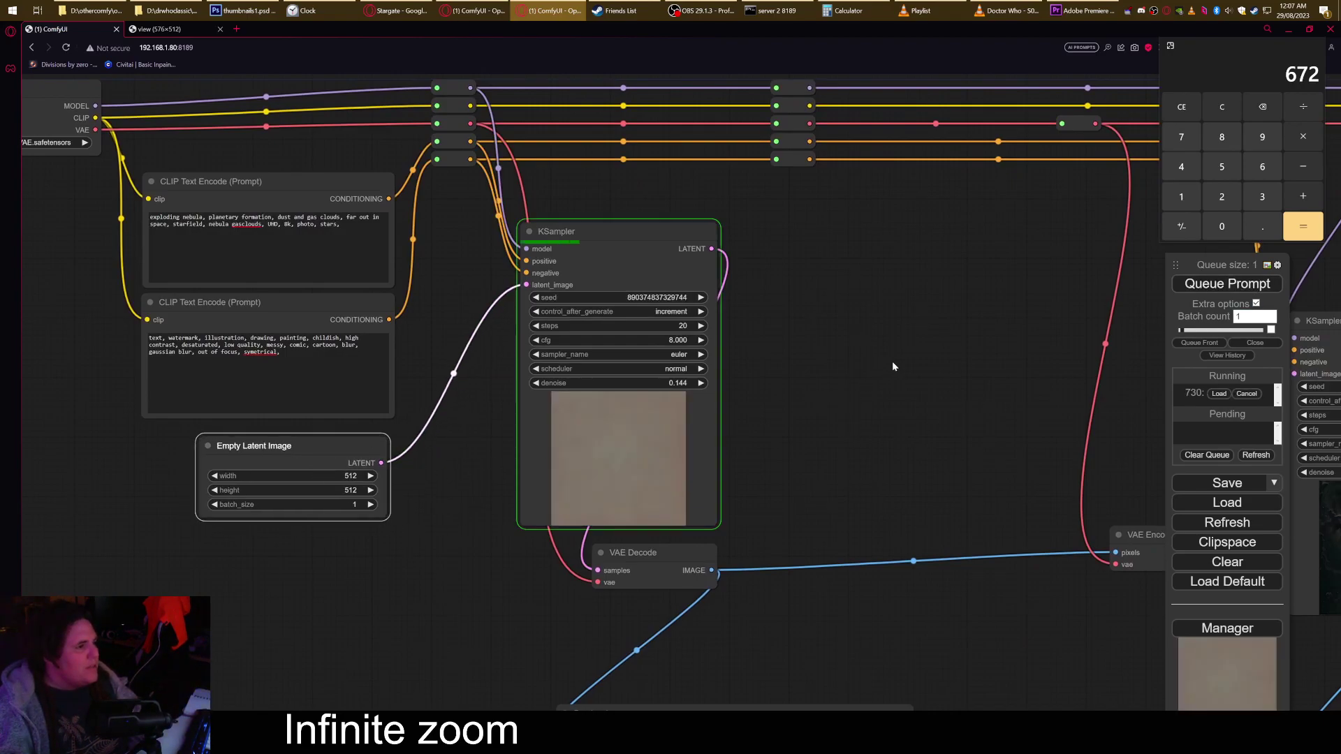
drag(671, 383, 738, 374)
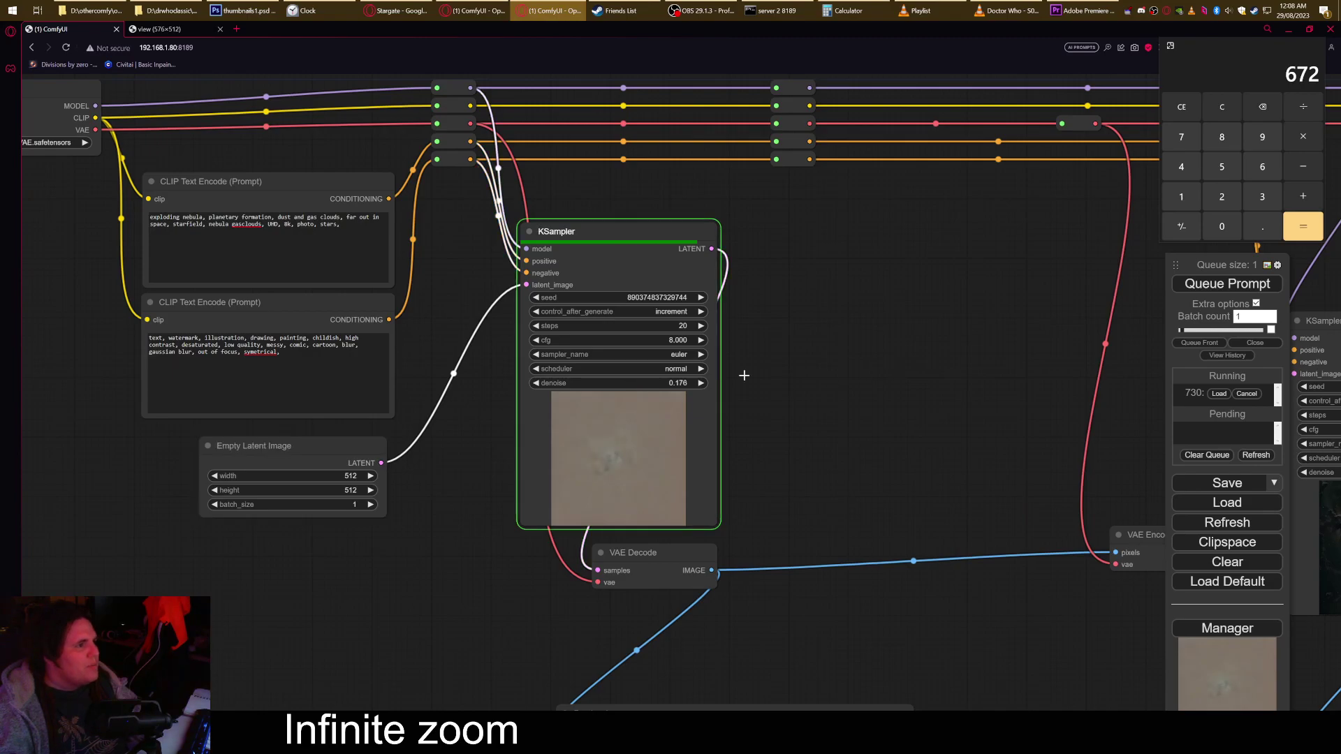
click(1211, 286)
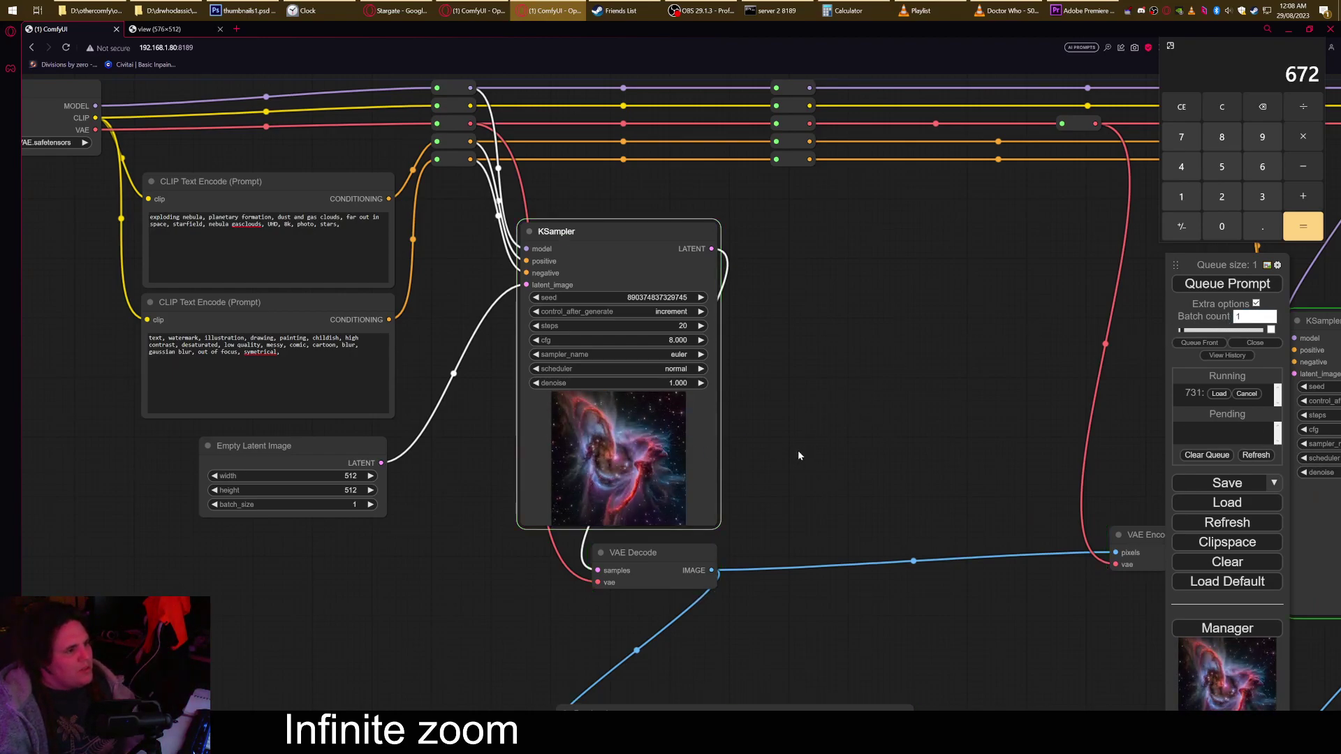
Move the Preview Image and Empty Latent Image nodes left and bring VAE Encode into view.
drag(884, 407, 995, 258)
drag(934, 620, 645, 617)
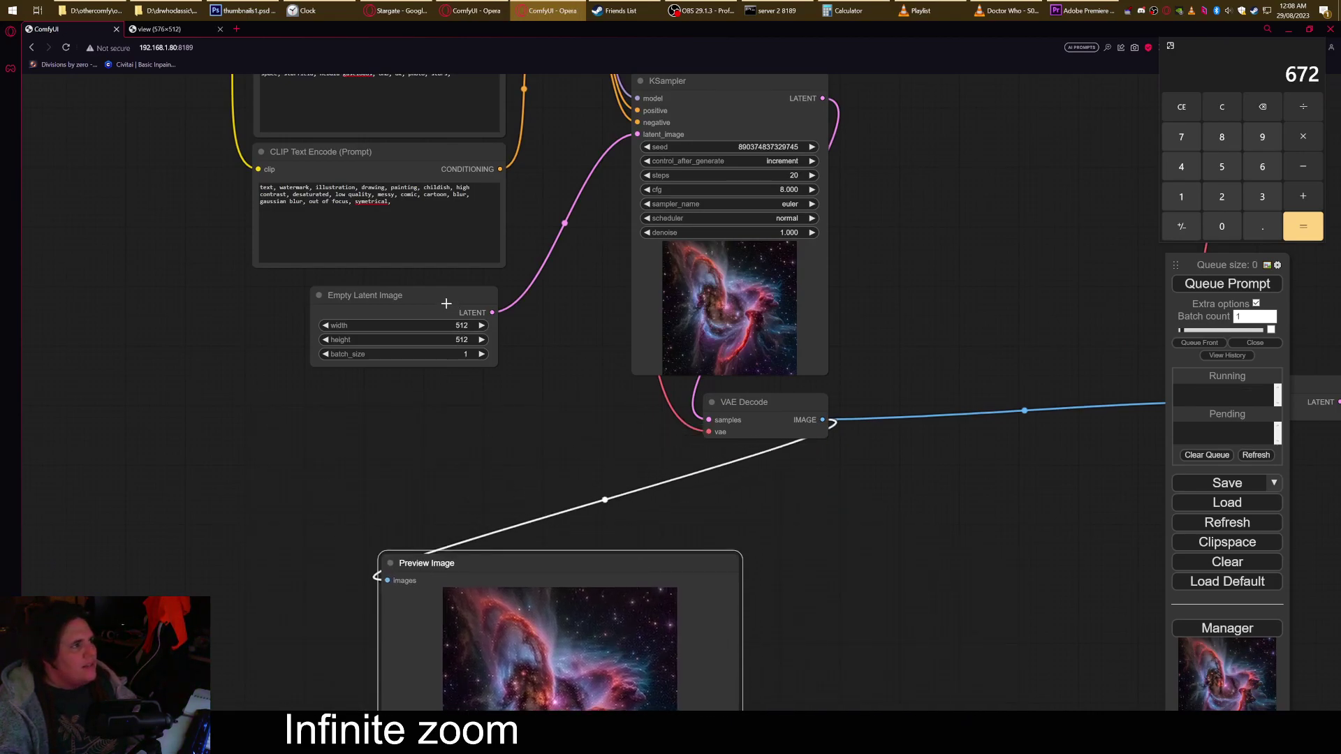
drag(457, 315, 417, 315)
drag(920, 332, 764, 387)
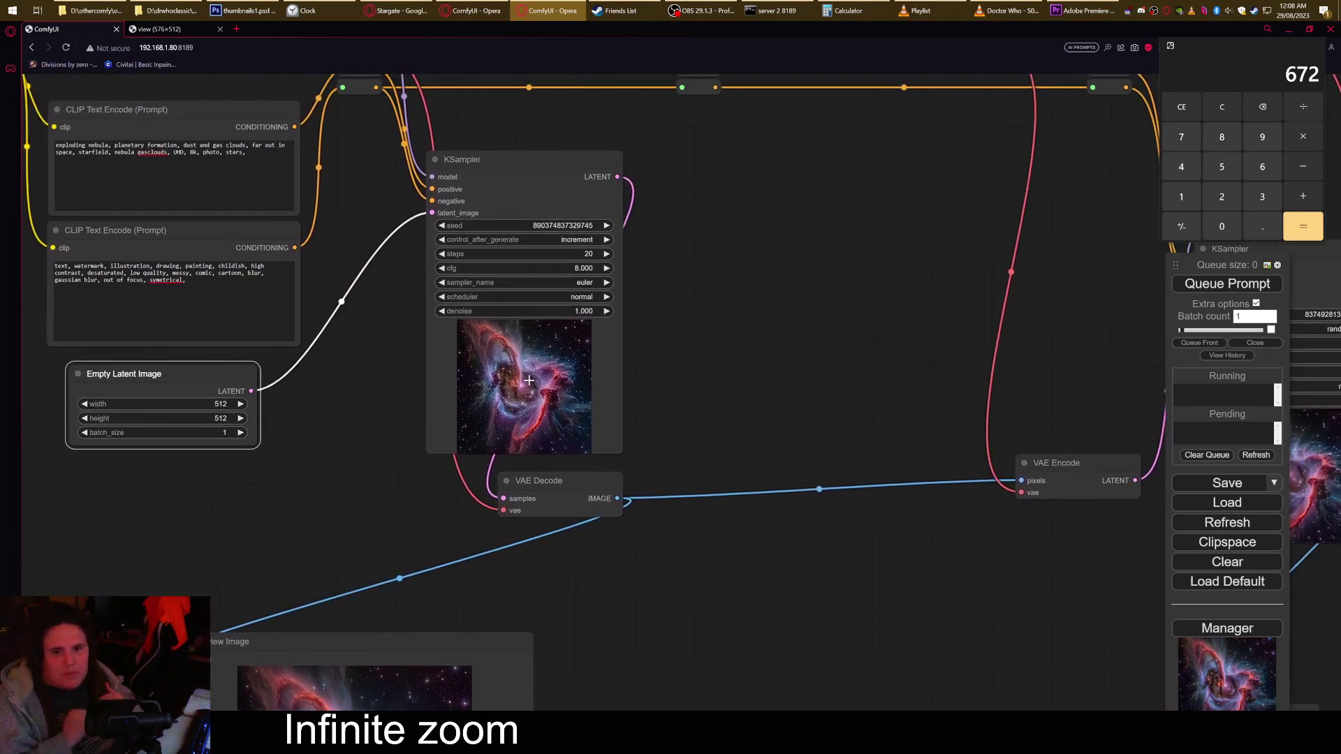
drag(700, 340, 706, 380)
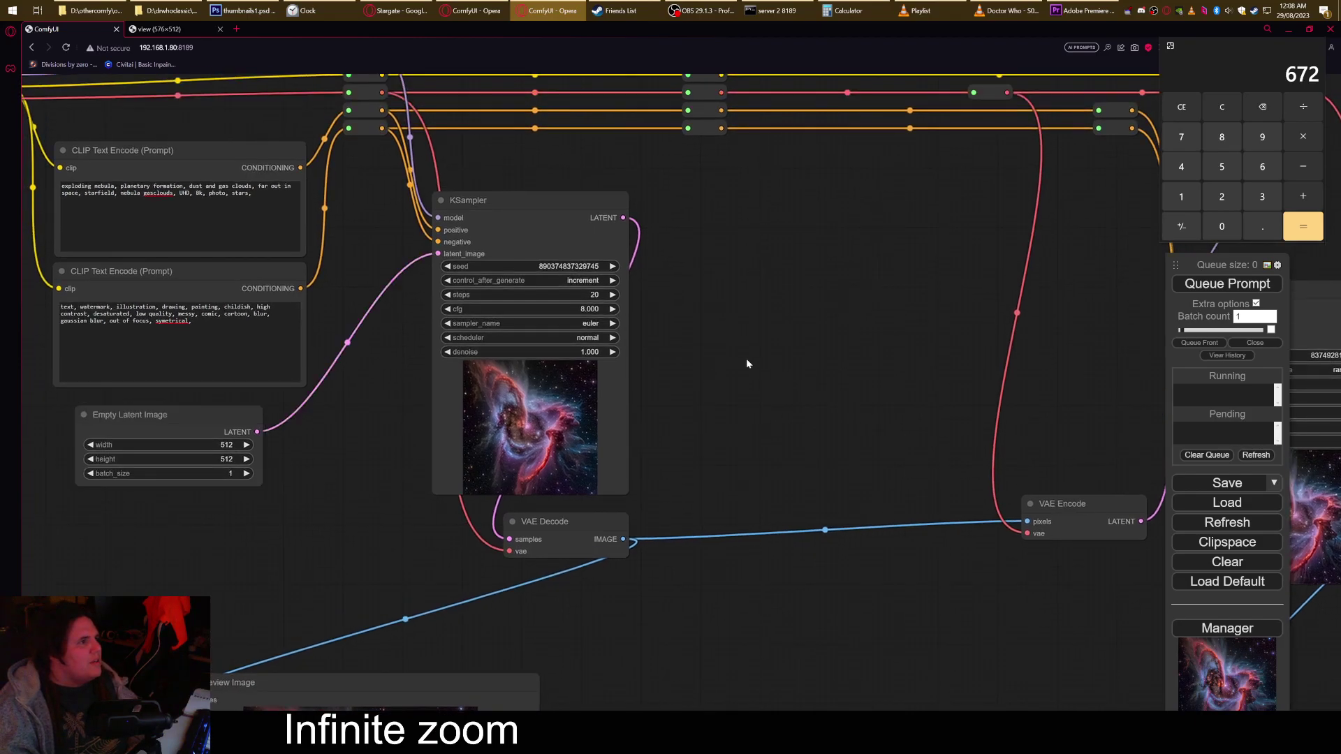
Add an ImageTransformResizeAbsolute node from a 'tran' search, then remove it.
drag(861, 376, 802, 352)
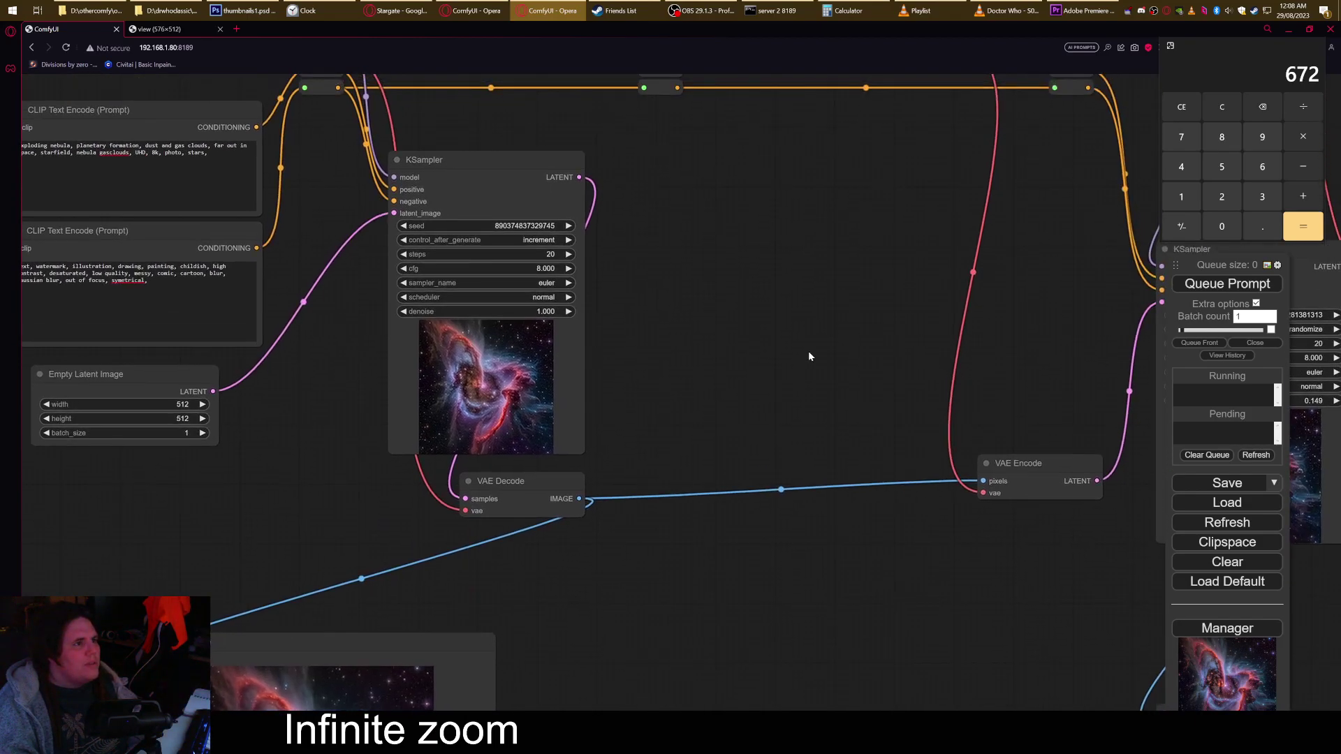
double_click(654, 301)
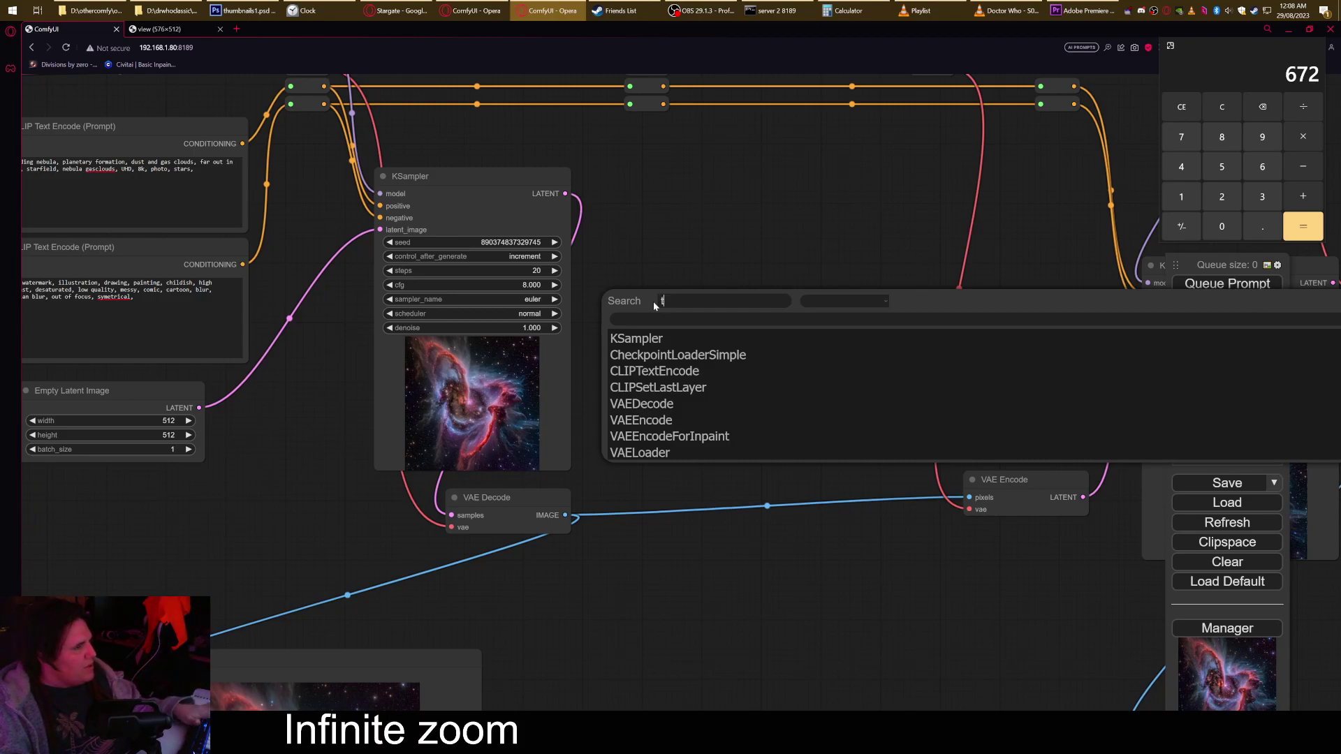
text(tran)
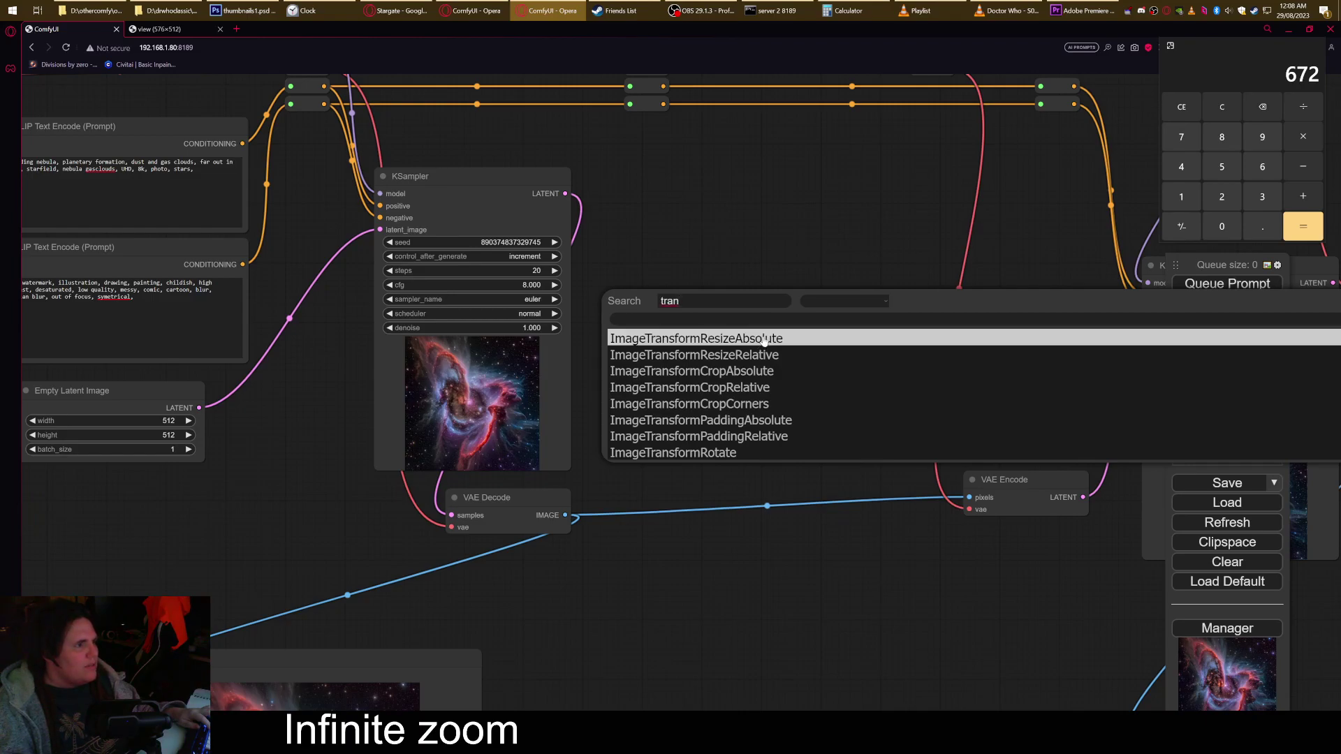
click(765, 340)
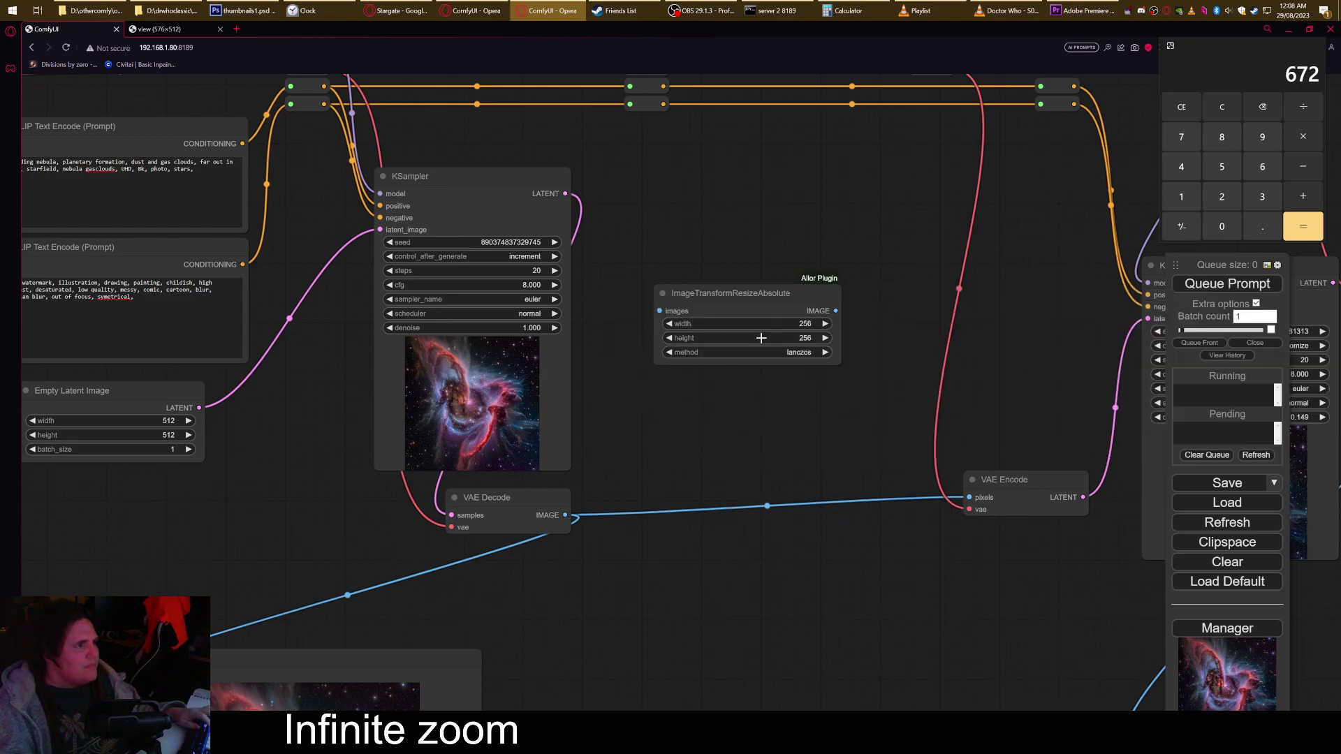
right_click(767, 294)
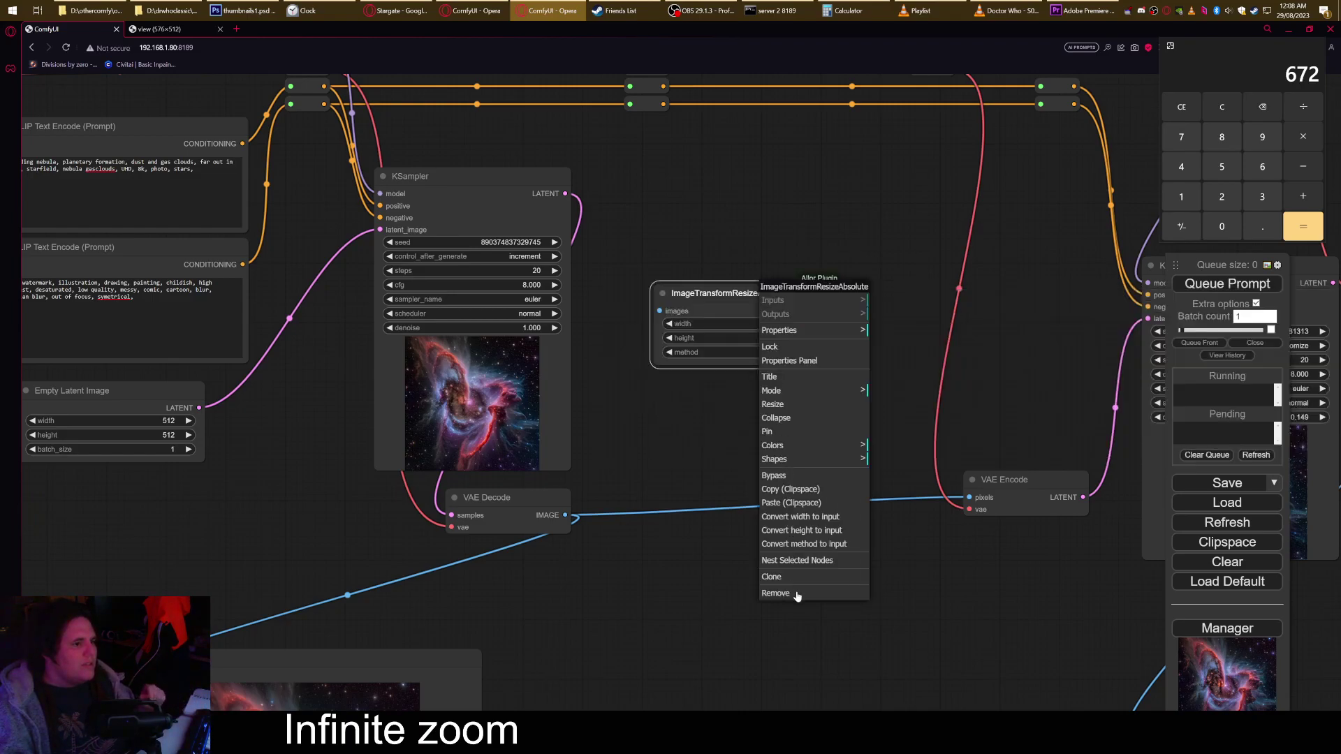
click(775, 593)
Add an ImageTransformCropAbsolute node from a 'trans' search and shift it slightly left.
double_click(697, 294)
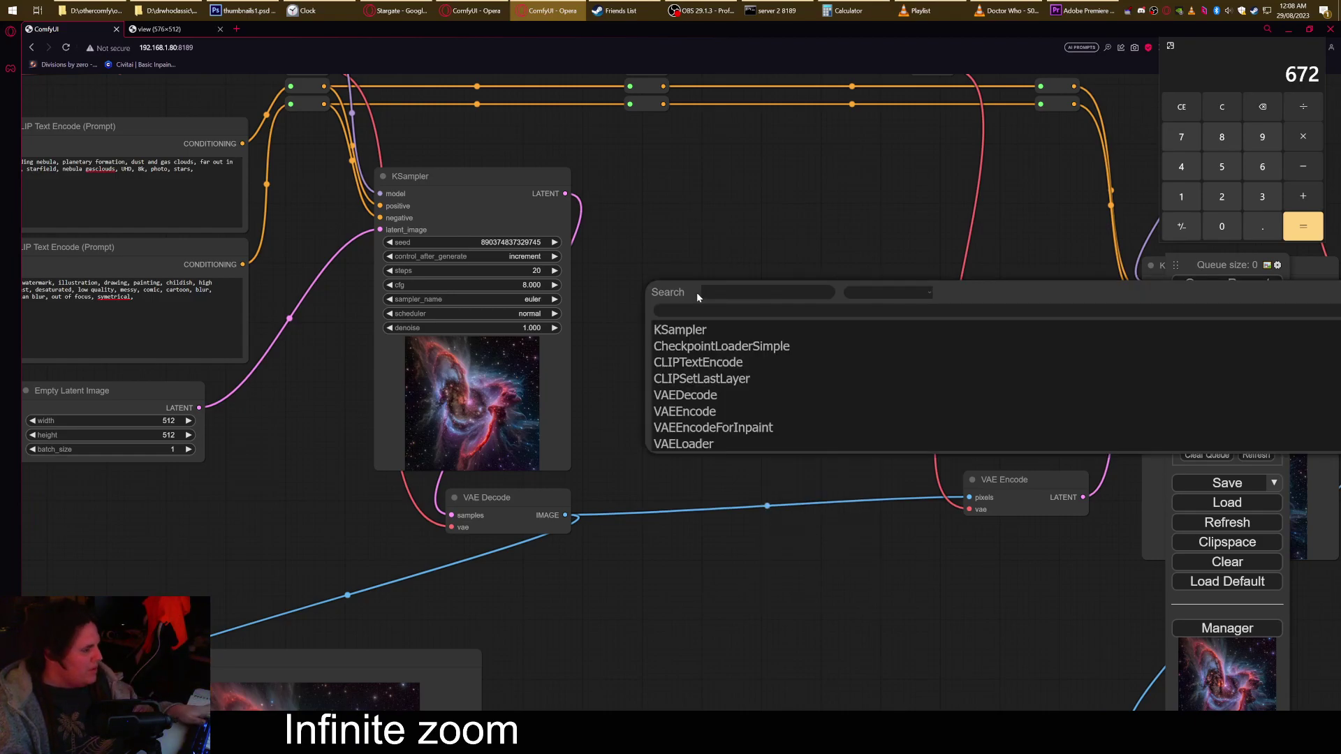
text(trans)
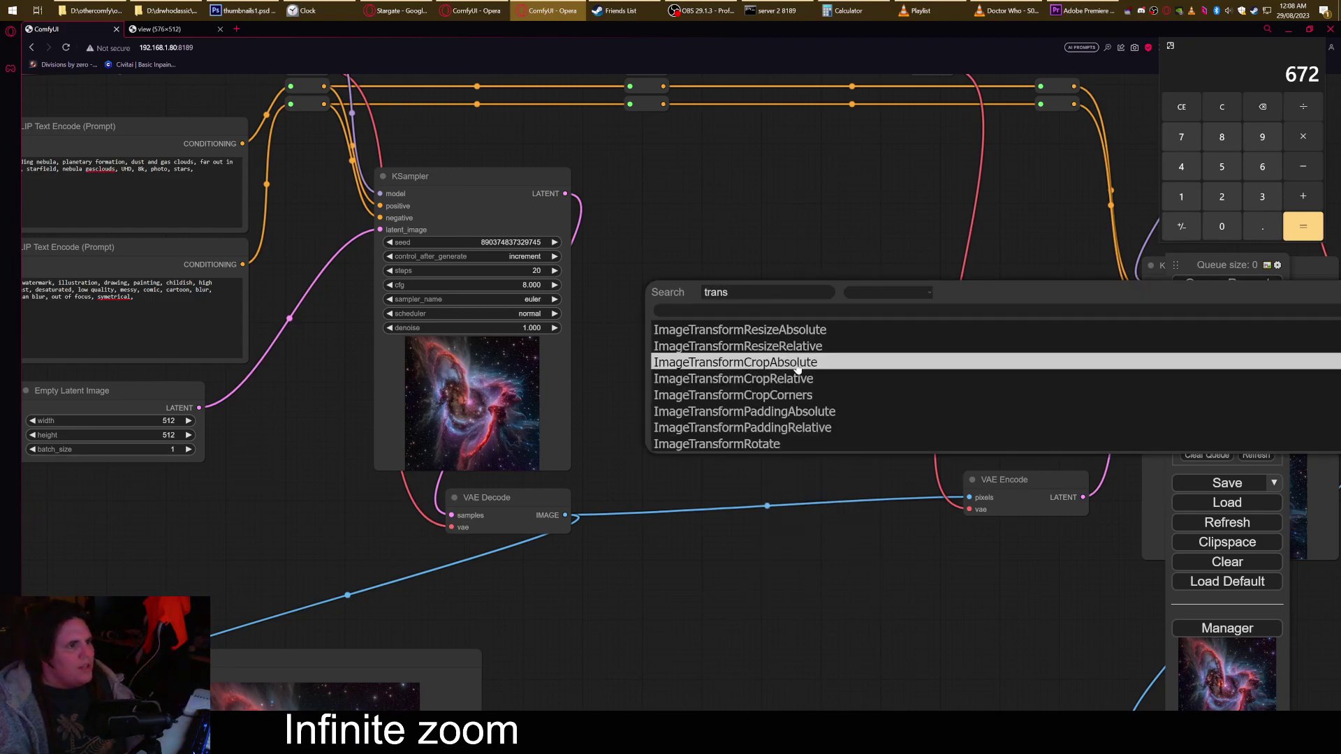
click(799, 364)
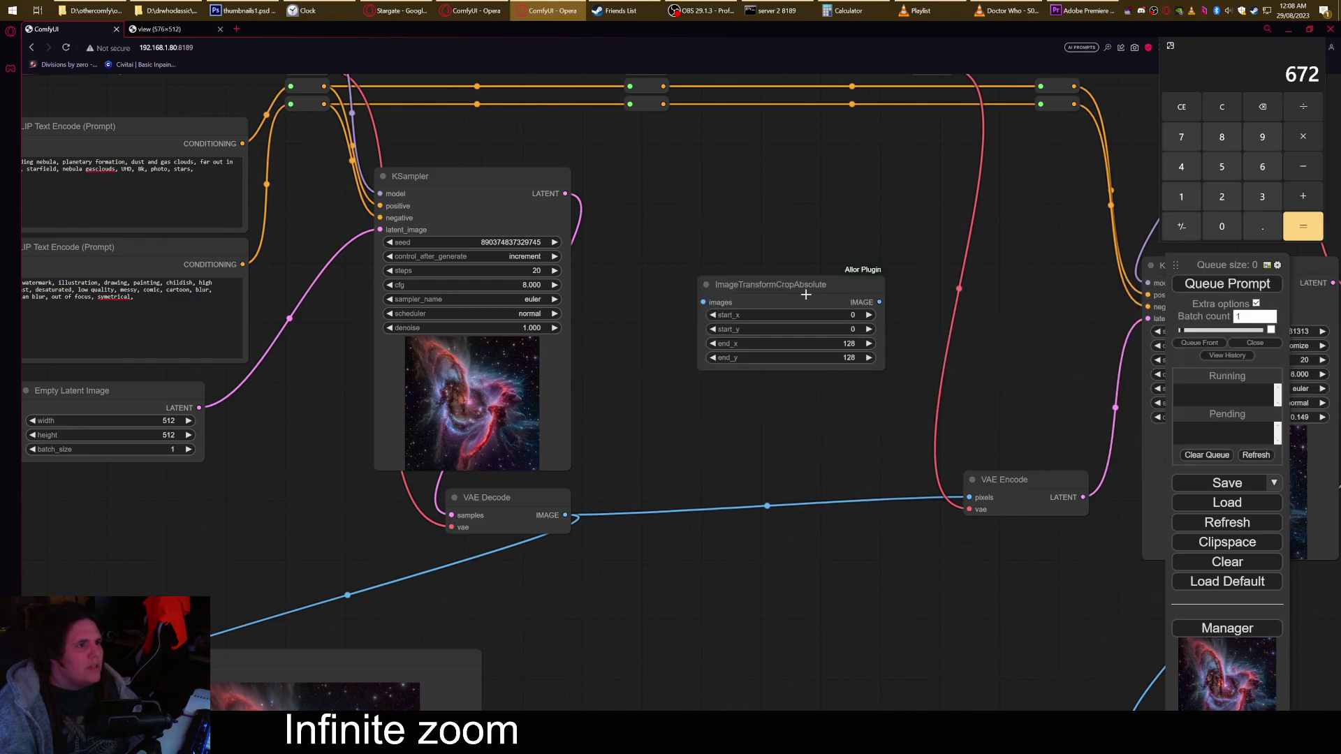
drag(804, 293, 728, 279)
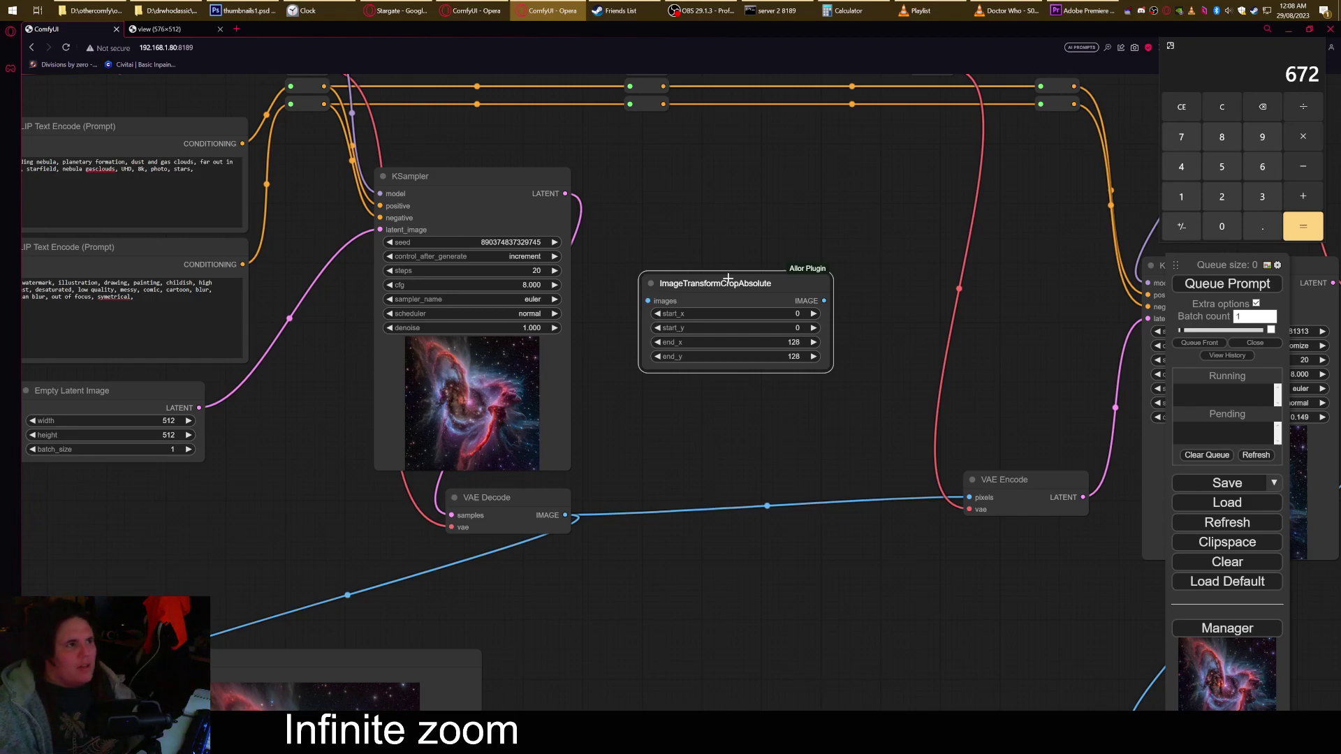
scroll(732, 287, up, 5)
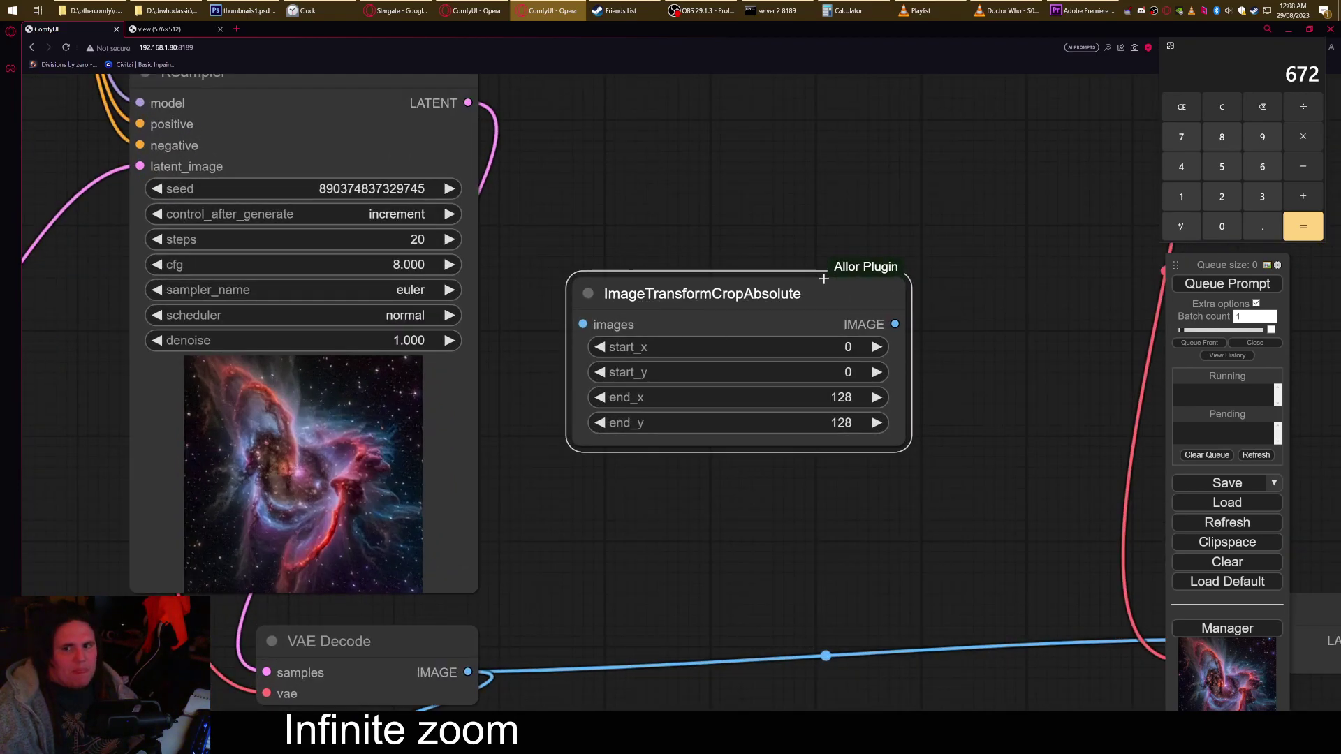
Link VAE Decode's IMAGE output to the crop node's images input and reposition the crop node.
scroll(873, 274, up, 3)
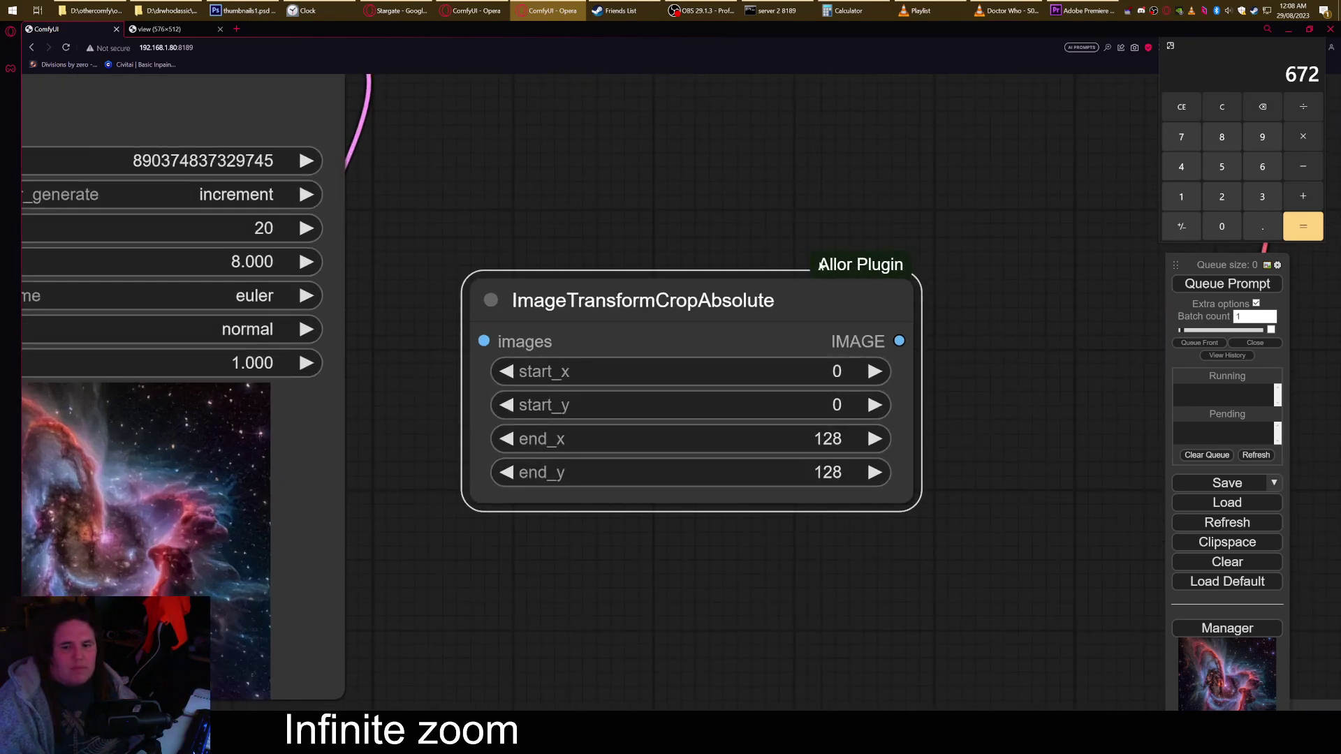
scroll(640, 308, down, 1)
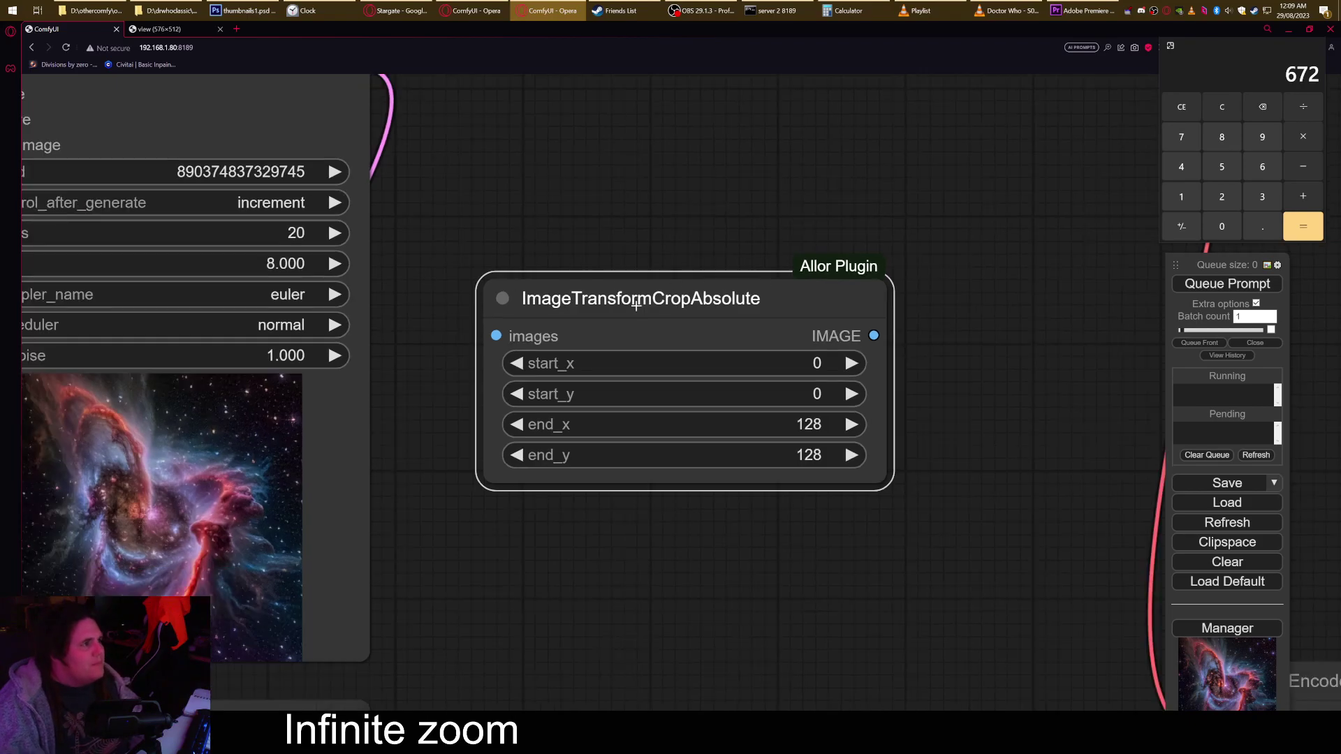
scroll(640, 308, down, 3)
drag(684, 438, 567, 499)
drag(441, 642, 546, 383)
drag(666, 372, 637, 343)
drag(905, 344, 888, 389)
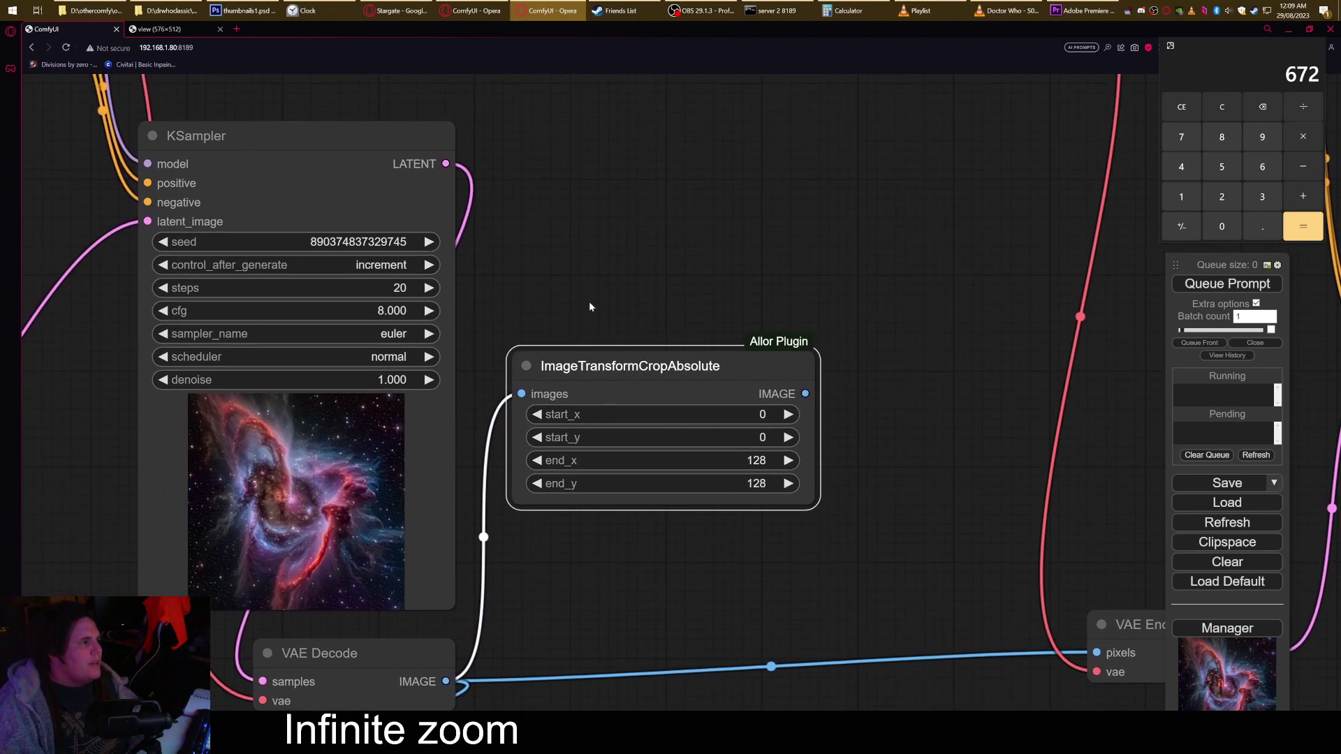
drag(595, 302, 724, 270)
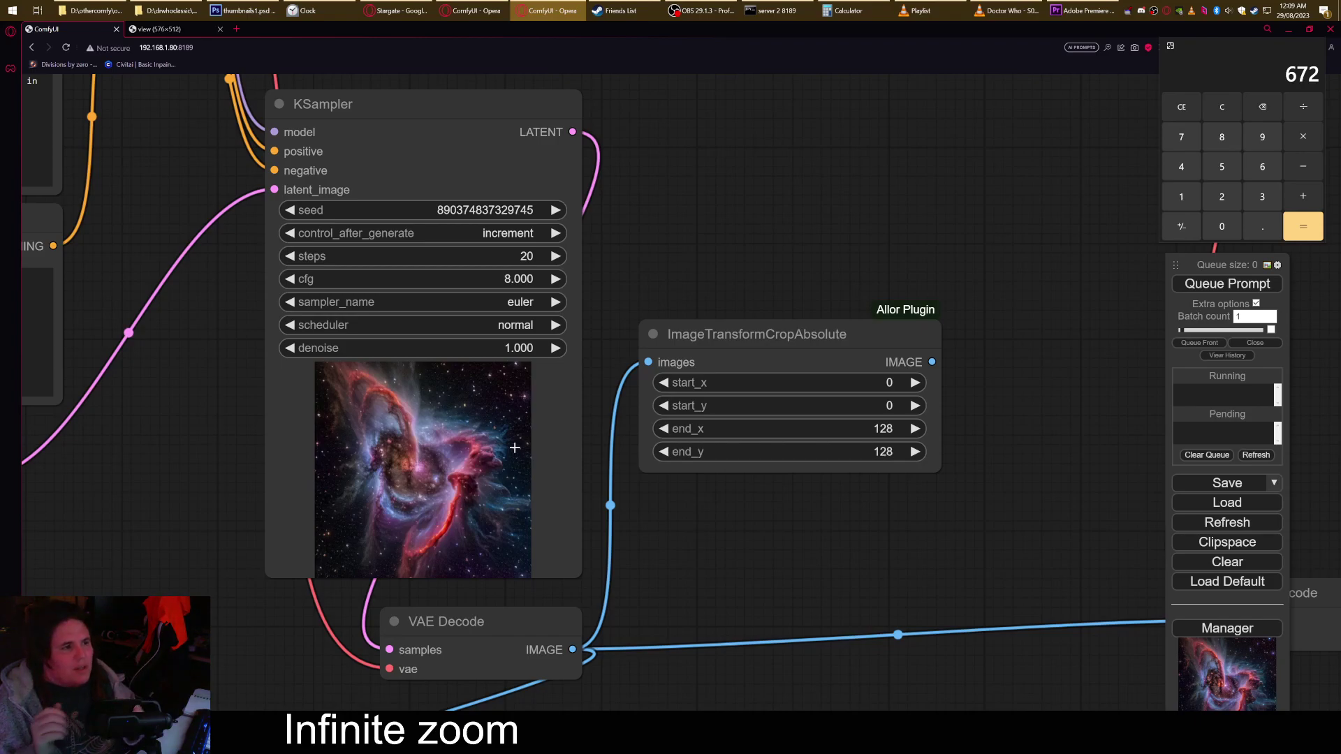
Raise the crop's start_x and move Empty Latent Image beside the KSampler.
click(914, 383)
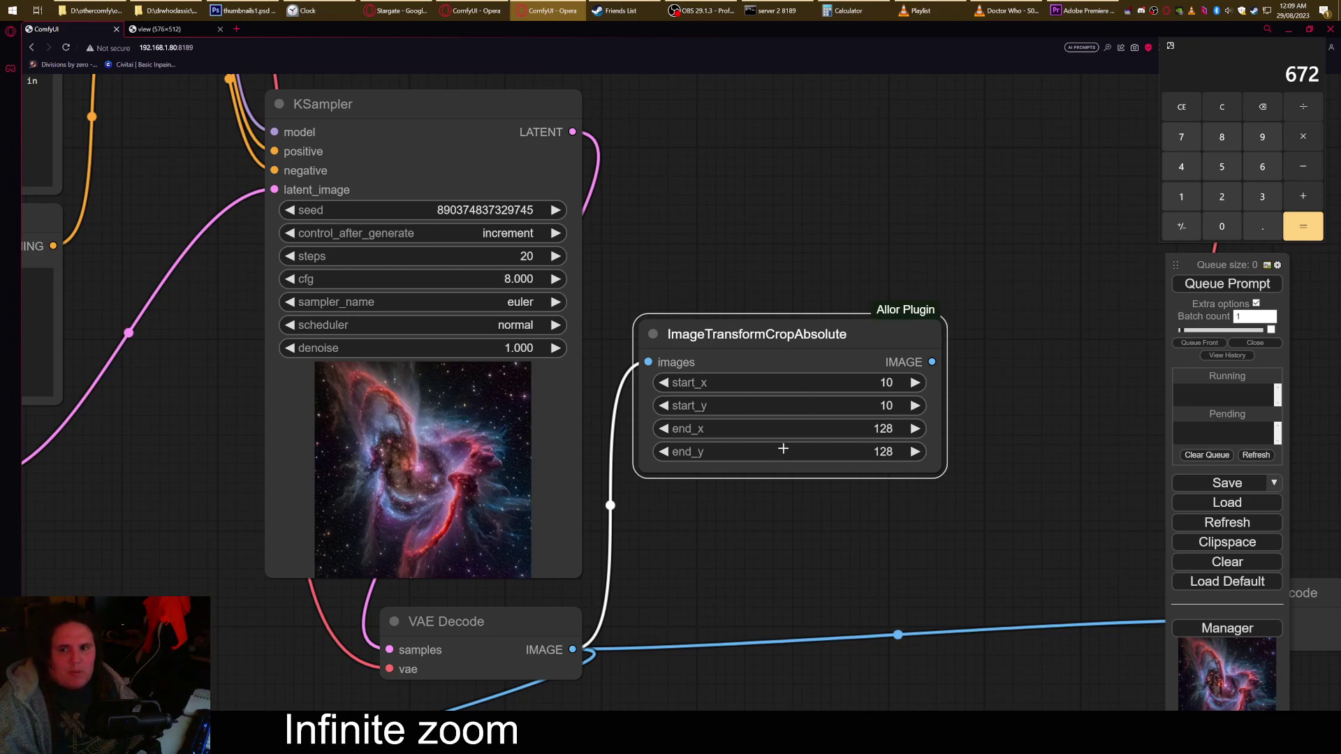
drag(280, 428, 930, 506)
drag(978, 548, 740, 534)
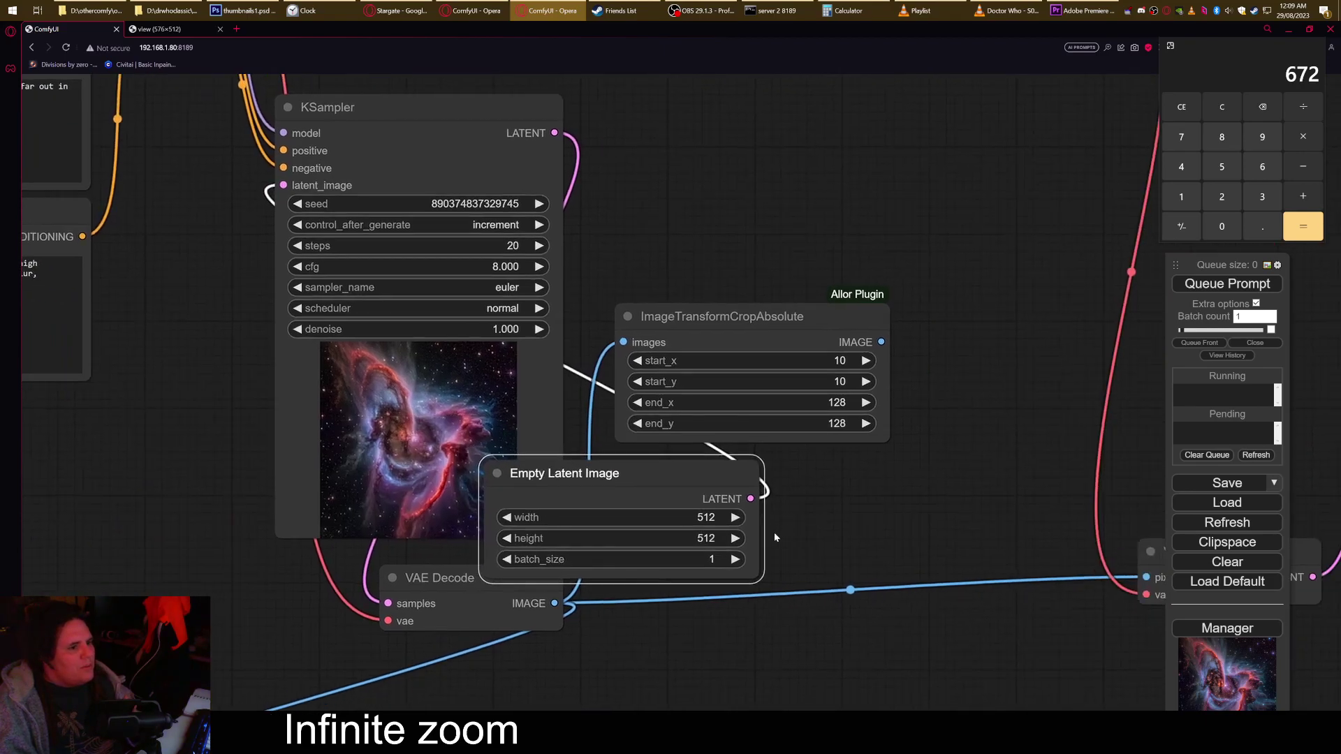
scroll(719, 536, up, 4)
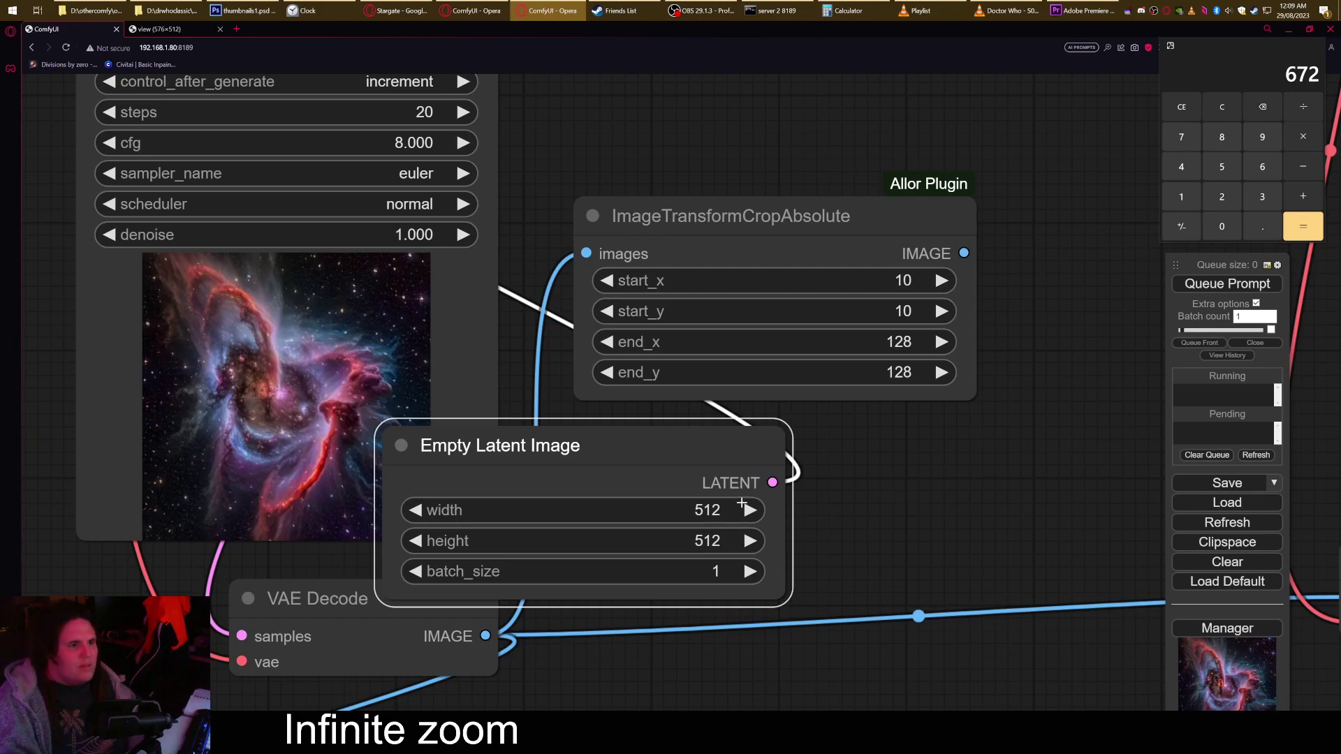
Set the crop's end_y and end_x both to 502.
click(894, 373)
key(ctrl+a)
text(502)
key(Return)
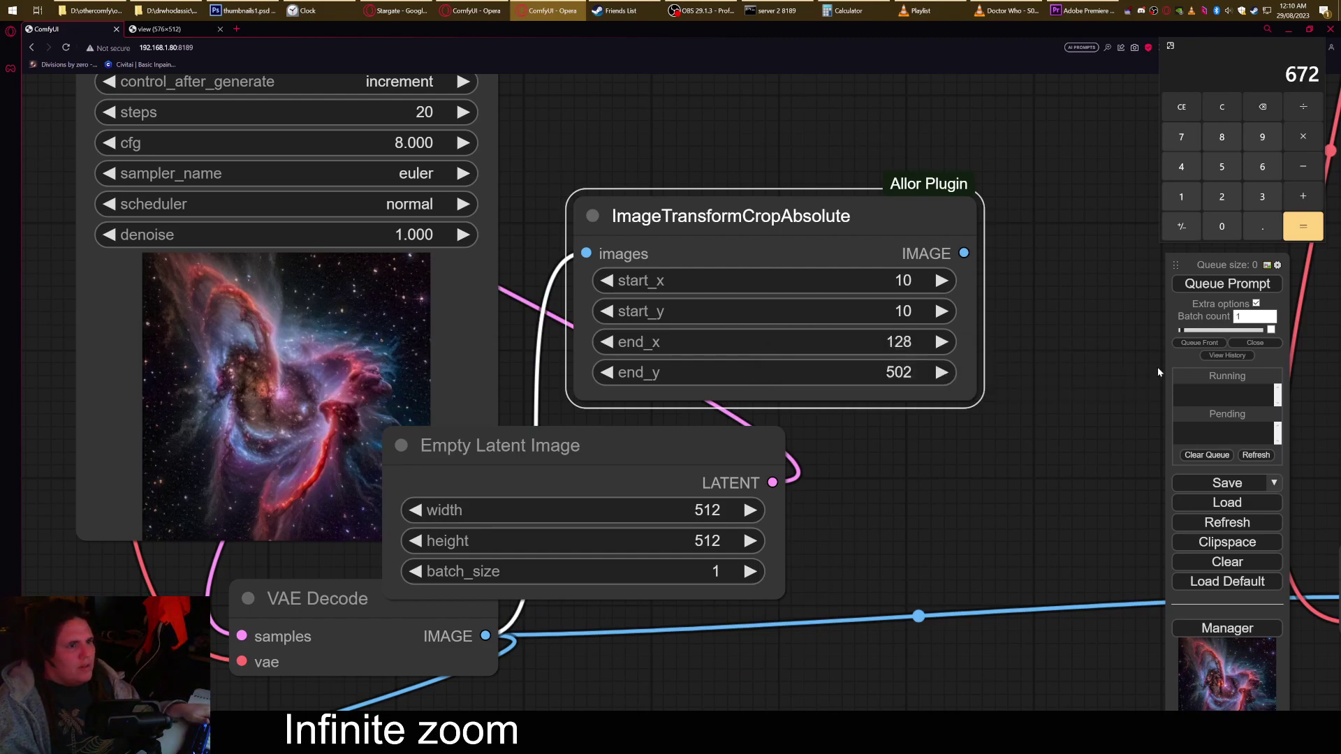
click(899, 342)
key(ctrl+a)
text(502)
key(Return)
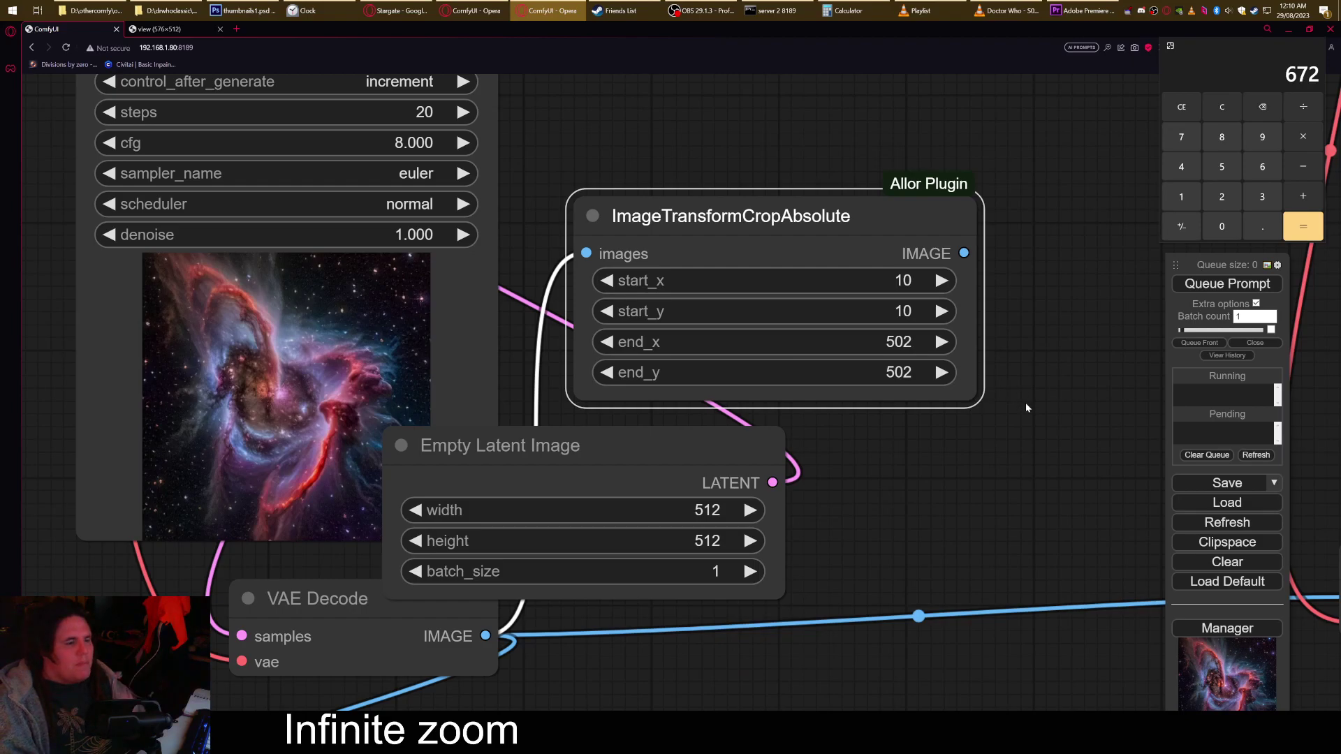
Move Empty Latent Image far left and nudge the crop node upward.
scroll(1026, 419, down, 4)
scroll(1022, 429, down, 3)
drag(677, 443, 223, 422)
drag(880, 472, 716, 366)
drag(573, 392, 573, 373)
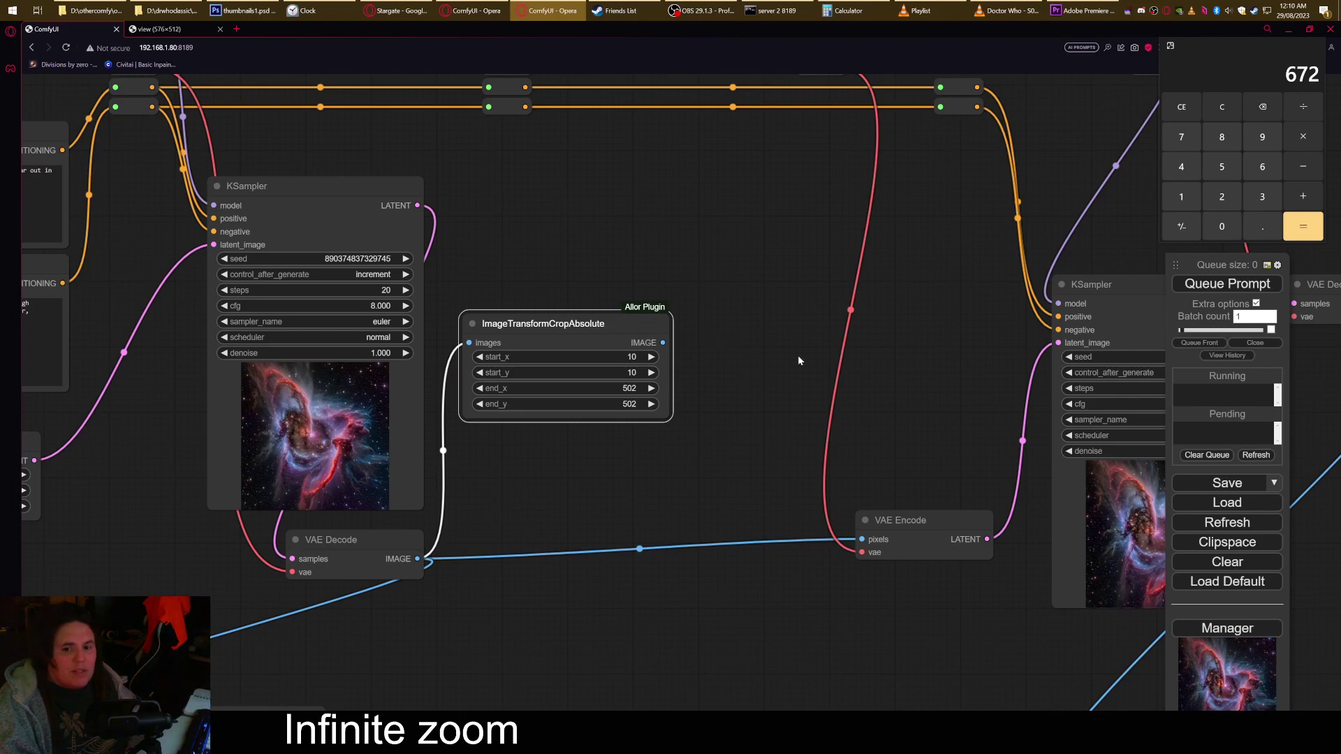
Add an Upscale Image node from the image > upscaling category.
drag(664, 342, 740, 334)
text(upsc)
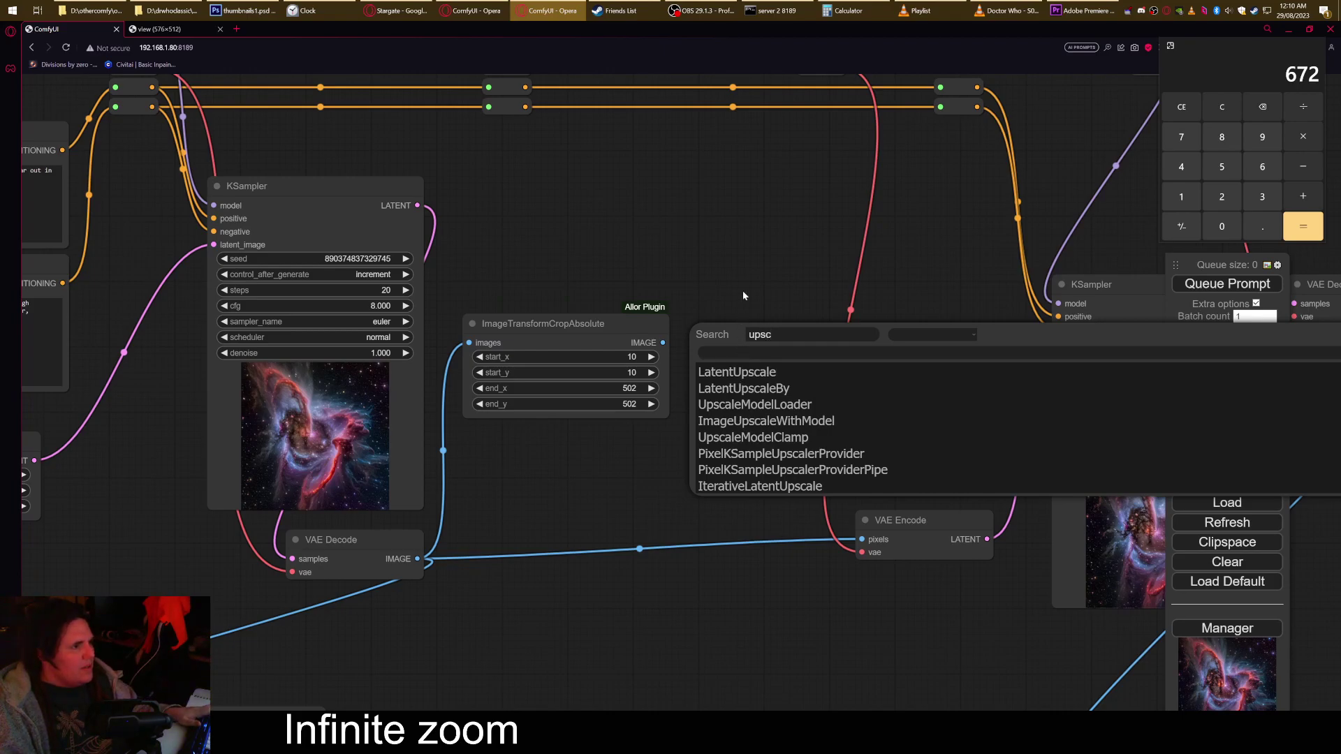
key(BackSpace)
key(BackSpace)
key(BackSpace)
key(BackSpace)
right_click(738, 264)
click(761, 259)
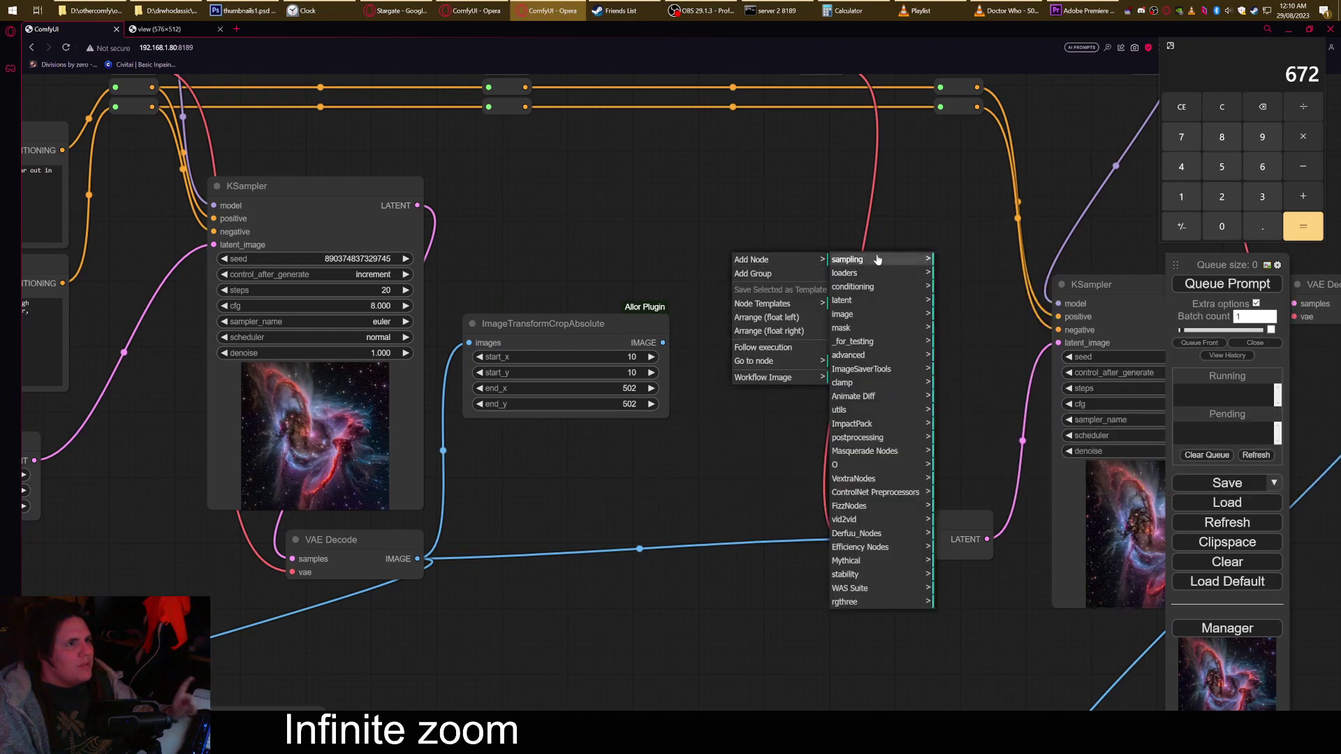
click(884, 314)
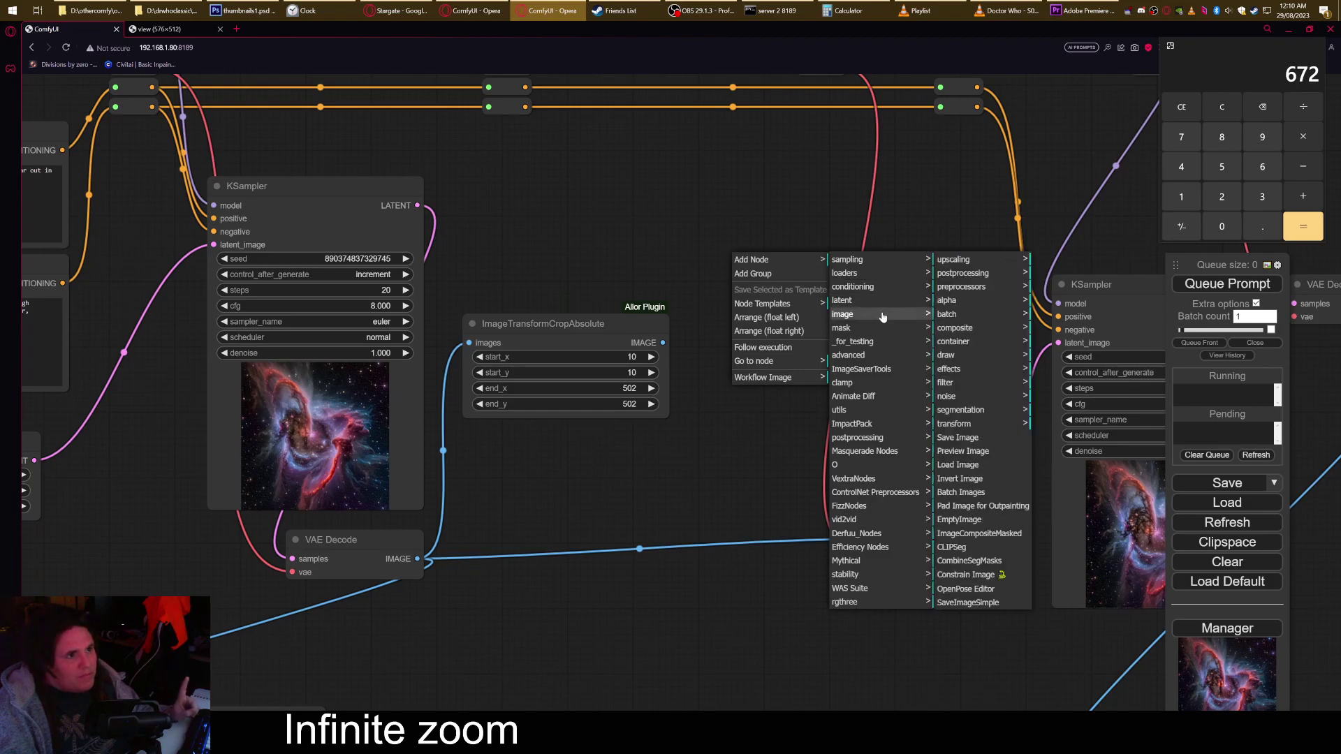
click(970, 261)
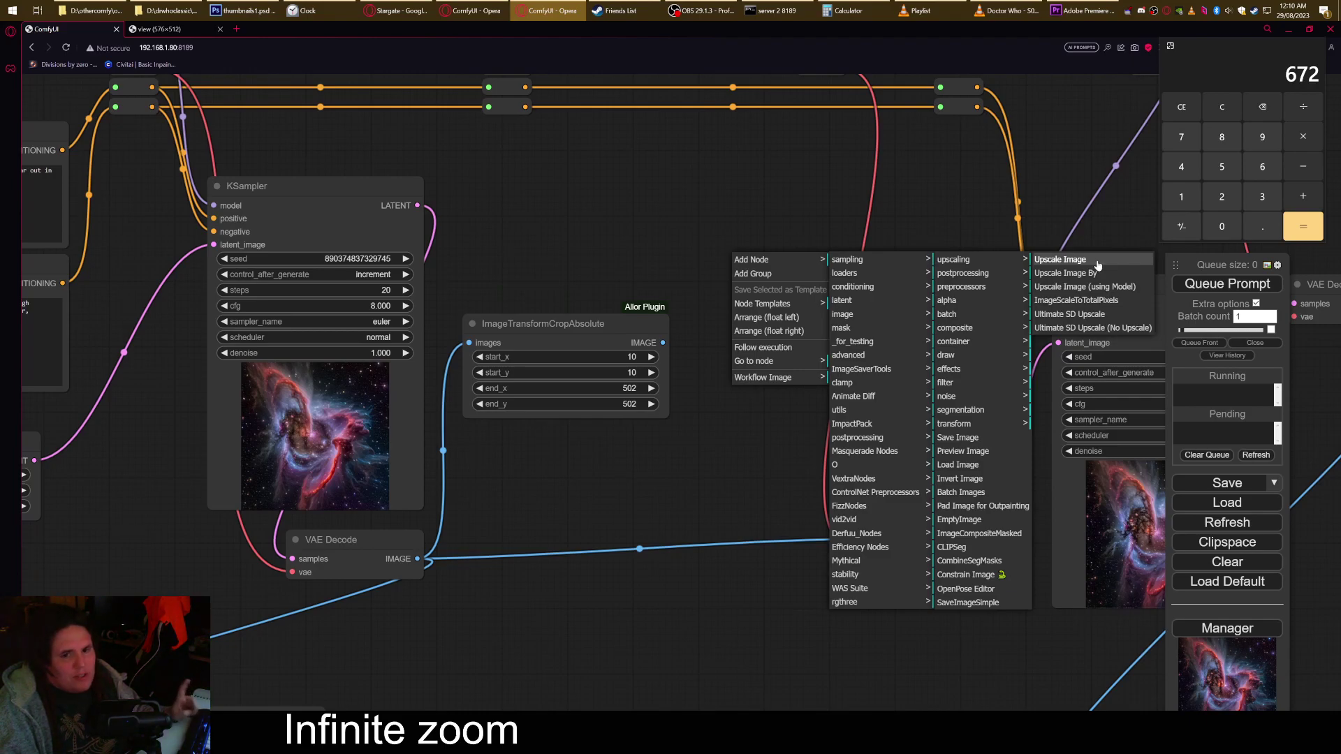
click(1060, 259)
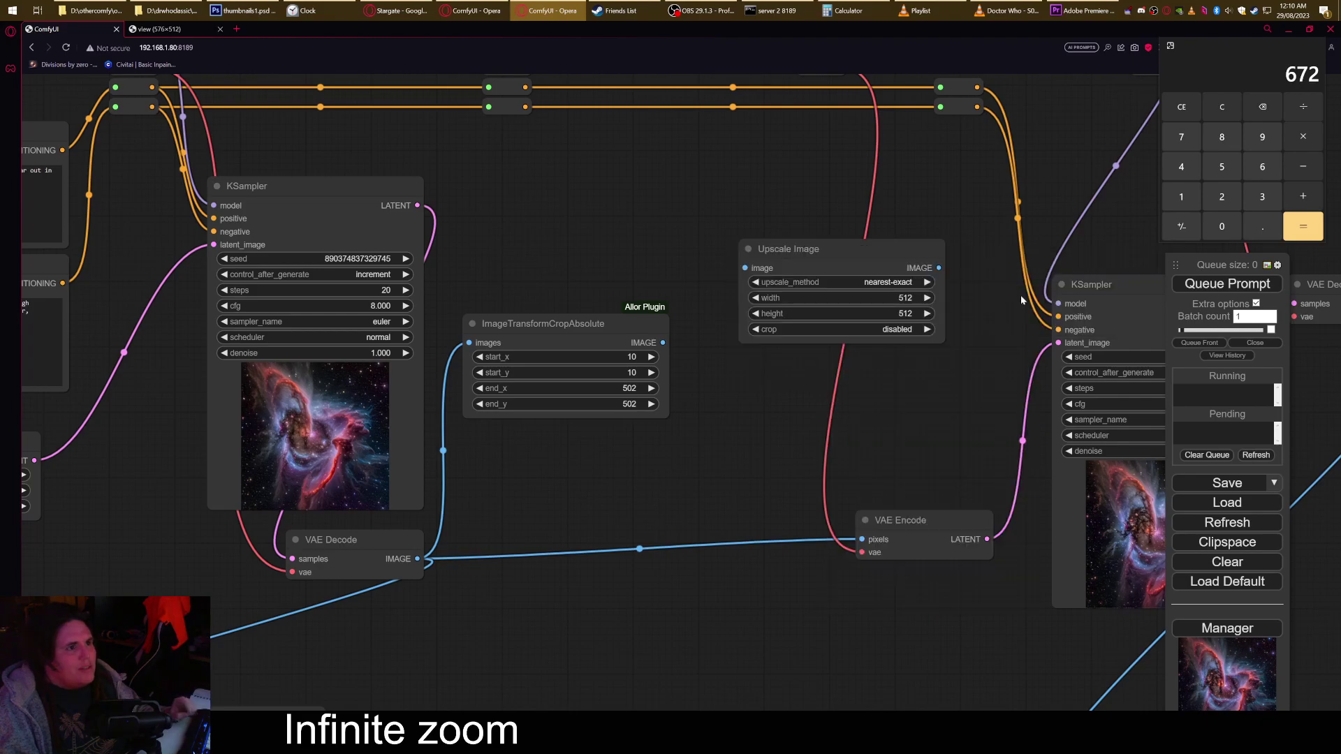
Place Upscale Image beside the crop node and feed it the cropped IMAGE.
drag(838, 257, 791, 329)
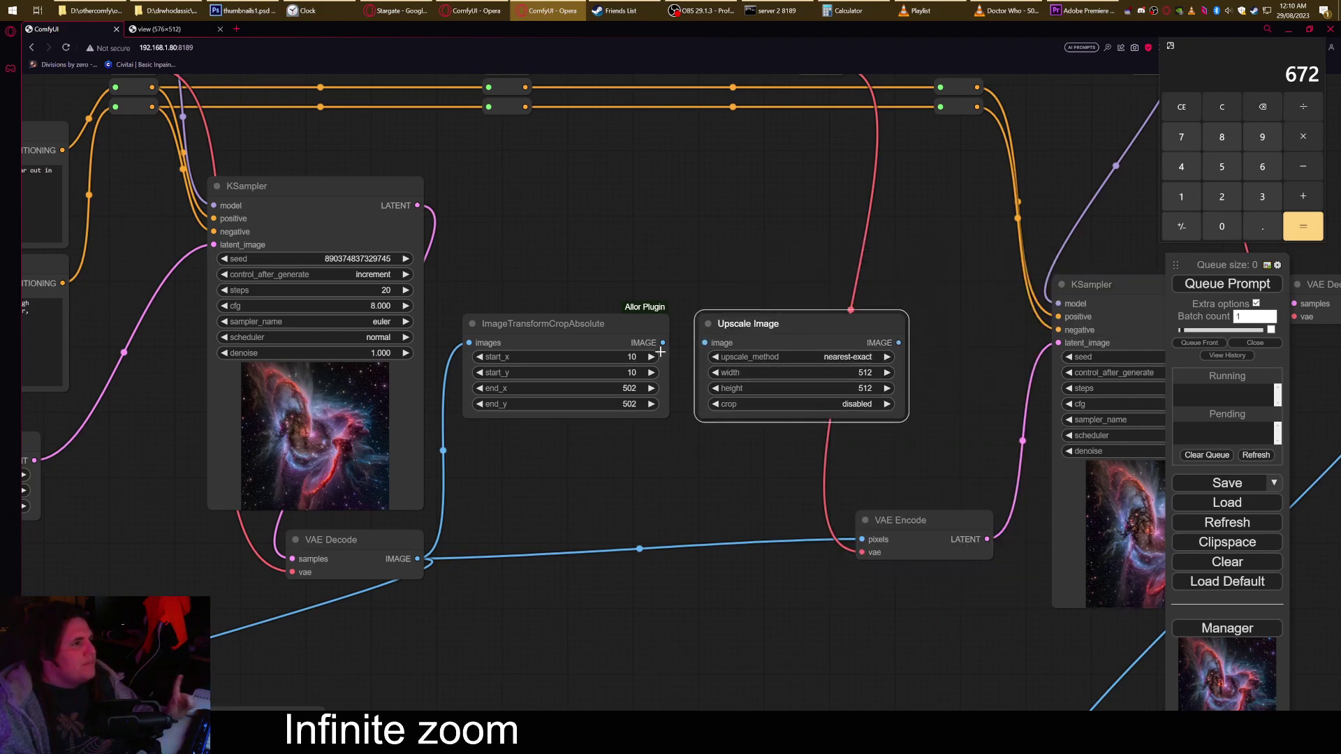
mouse_move(663, 343)
mouse_down()
mouse_move(704, 343)
mouse_move(637, 337)
mouse_up()
drag(836, 383, 816, 383)
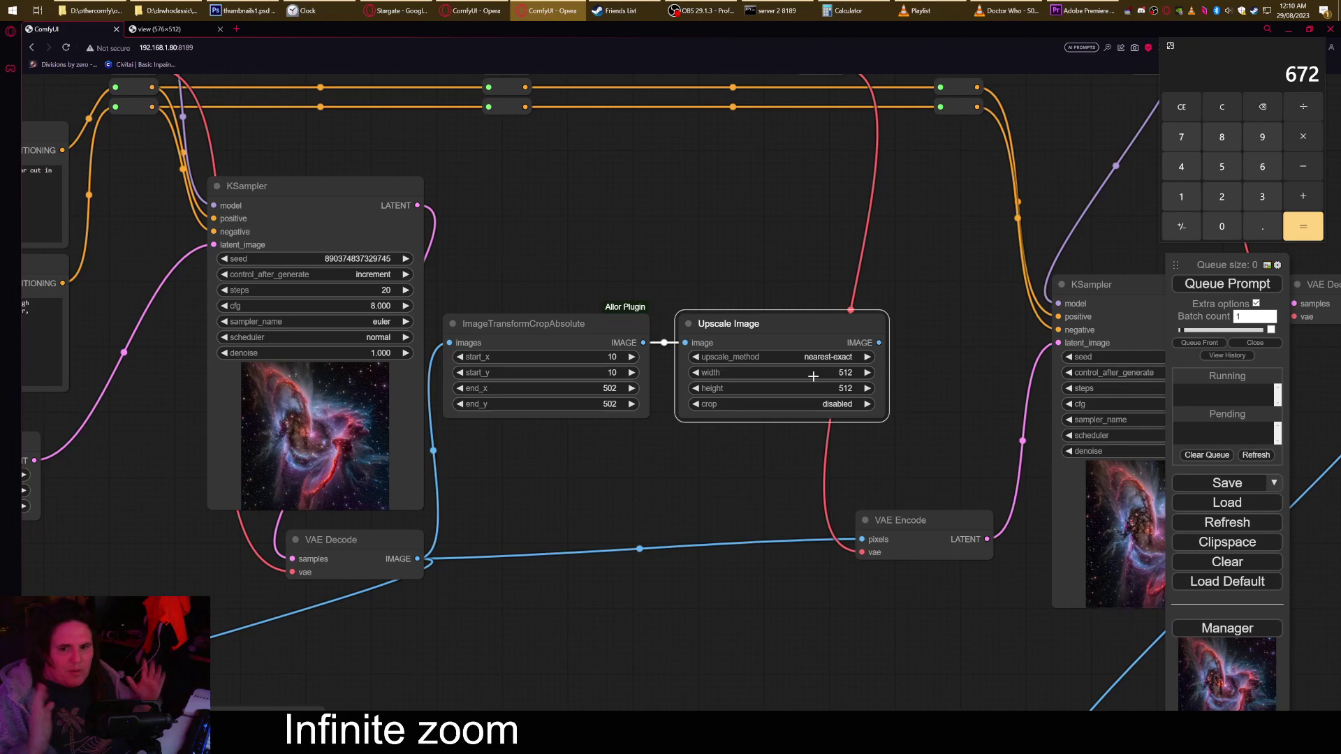
scroll(821, 373, down, 3)
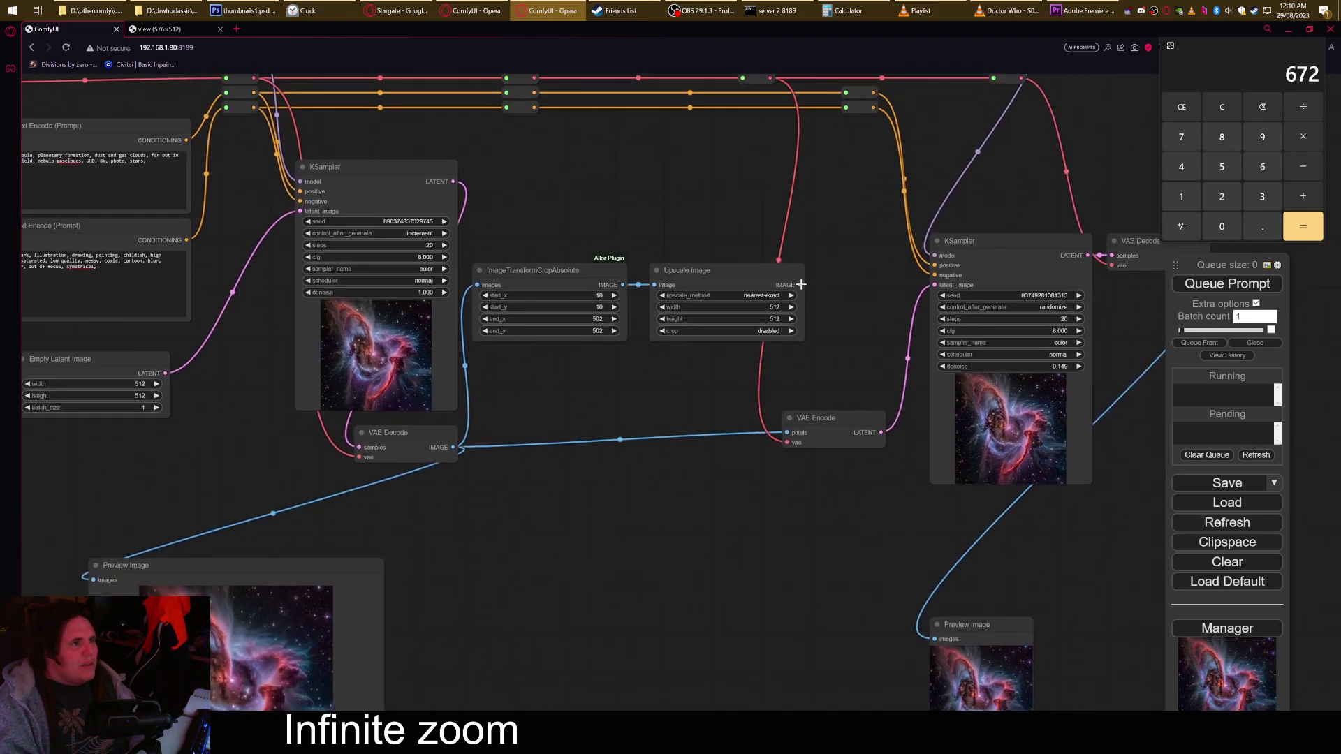
Attach a Preview Image to Upscale Image's output and queue the workflow.
drag(804, 285, 656, 388)
click(690, 493)
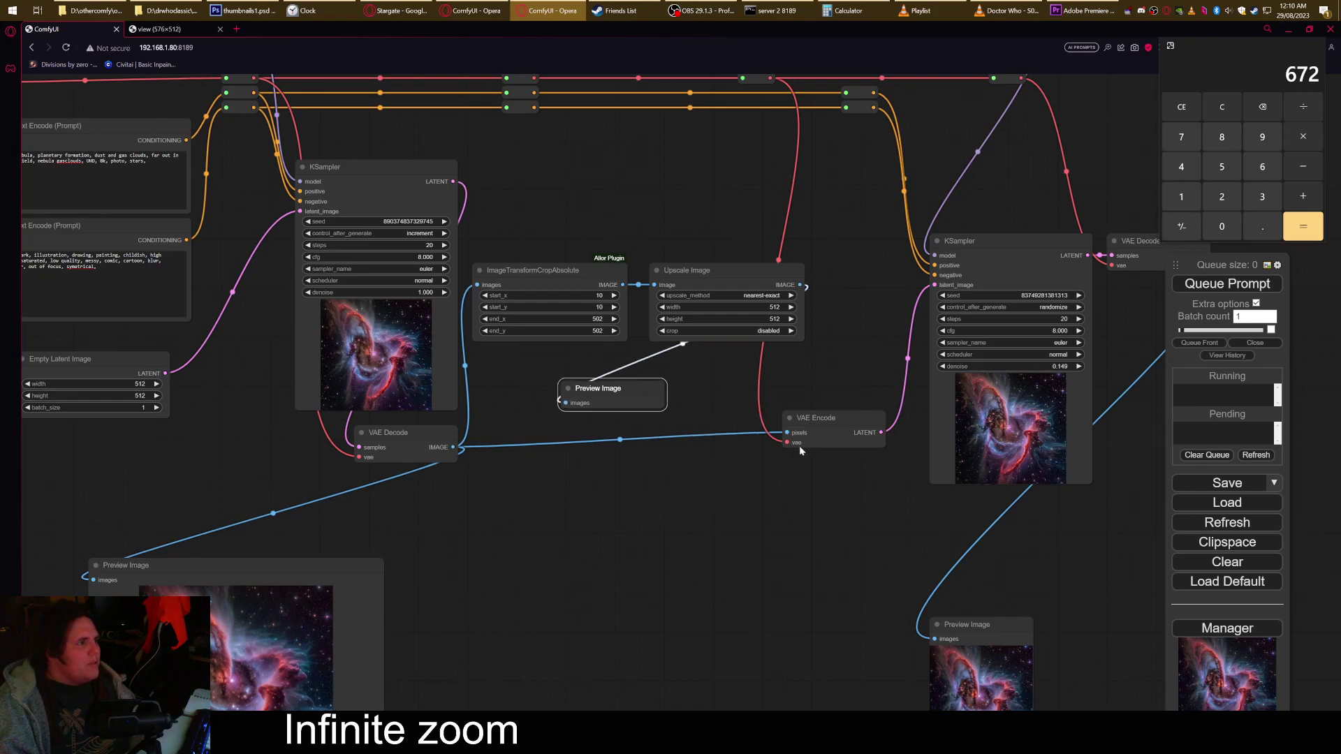
key(ctrl+Return)
Position the new preview directly below the crop node, clear of the first preview.
drag(747, 547, 909, 529)
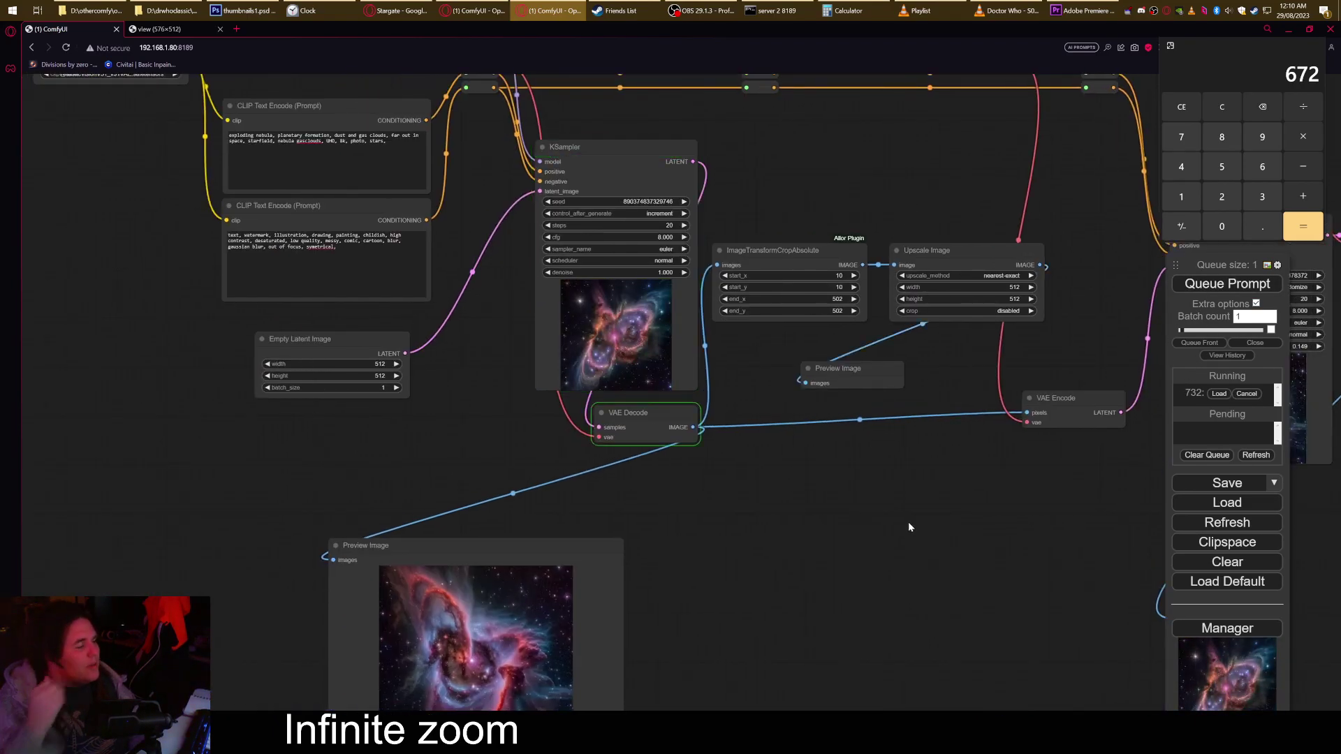
drag(832, 371, 714, 268)
scroll(698, 276, up, 6)
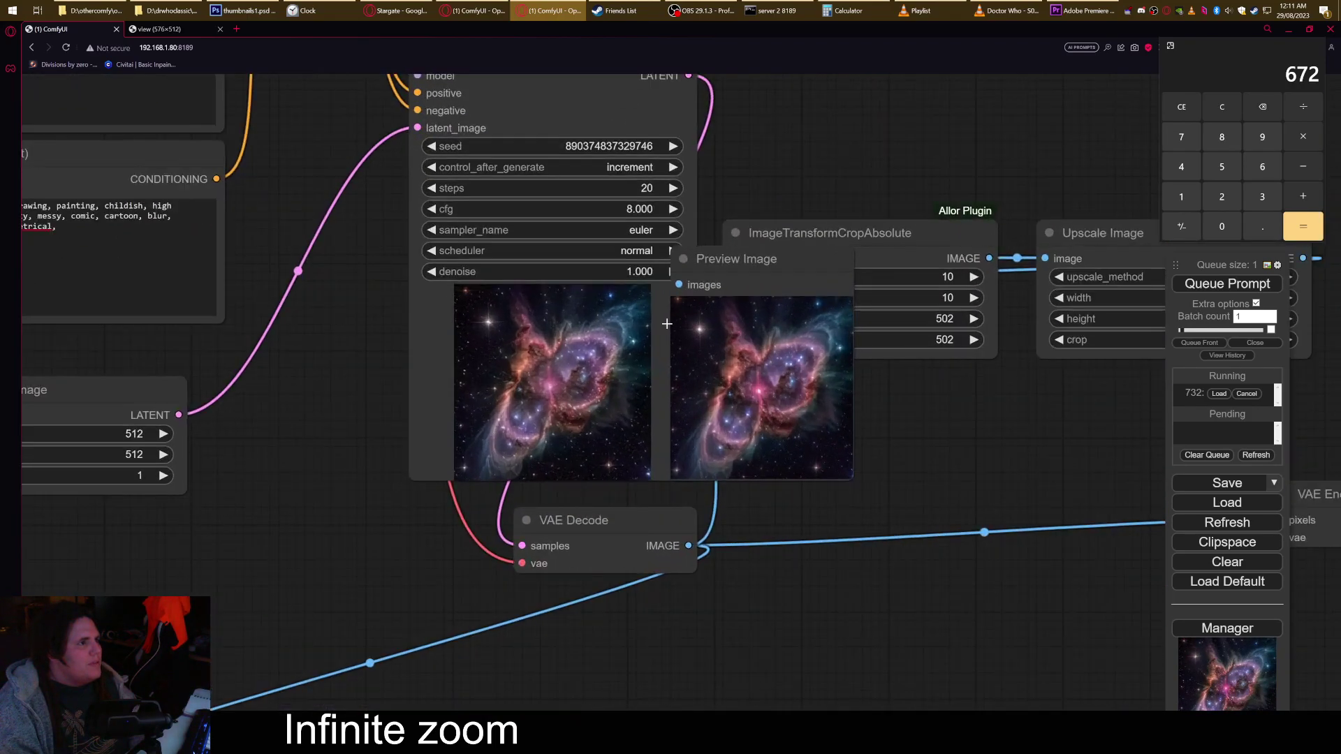
scroll(658, 322, up, 10)
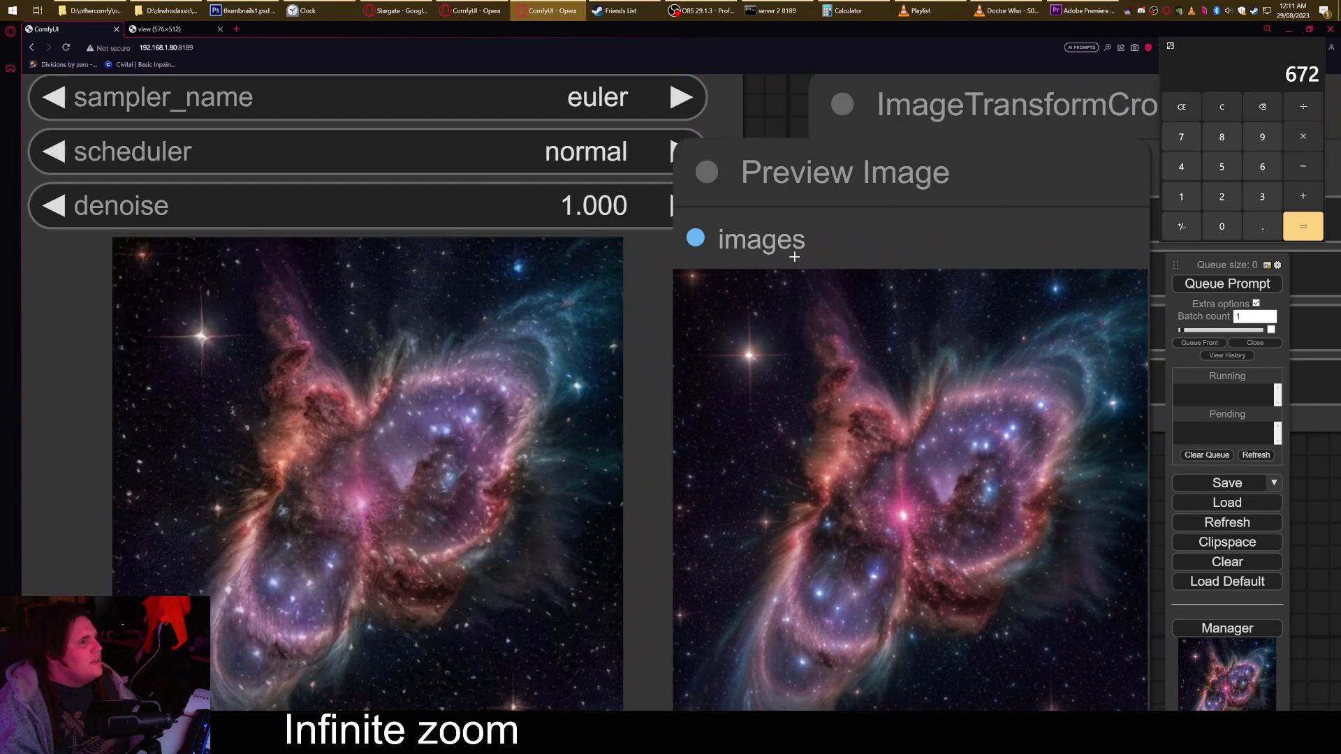
scroll(695, 283, down, 10)
drag(838, 319, 996, 569)
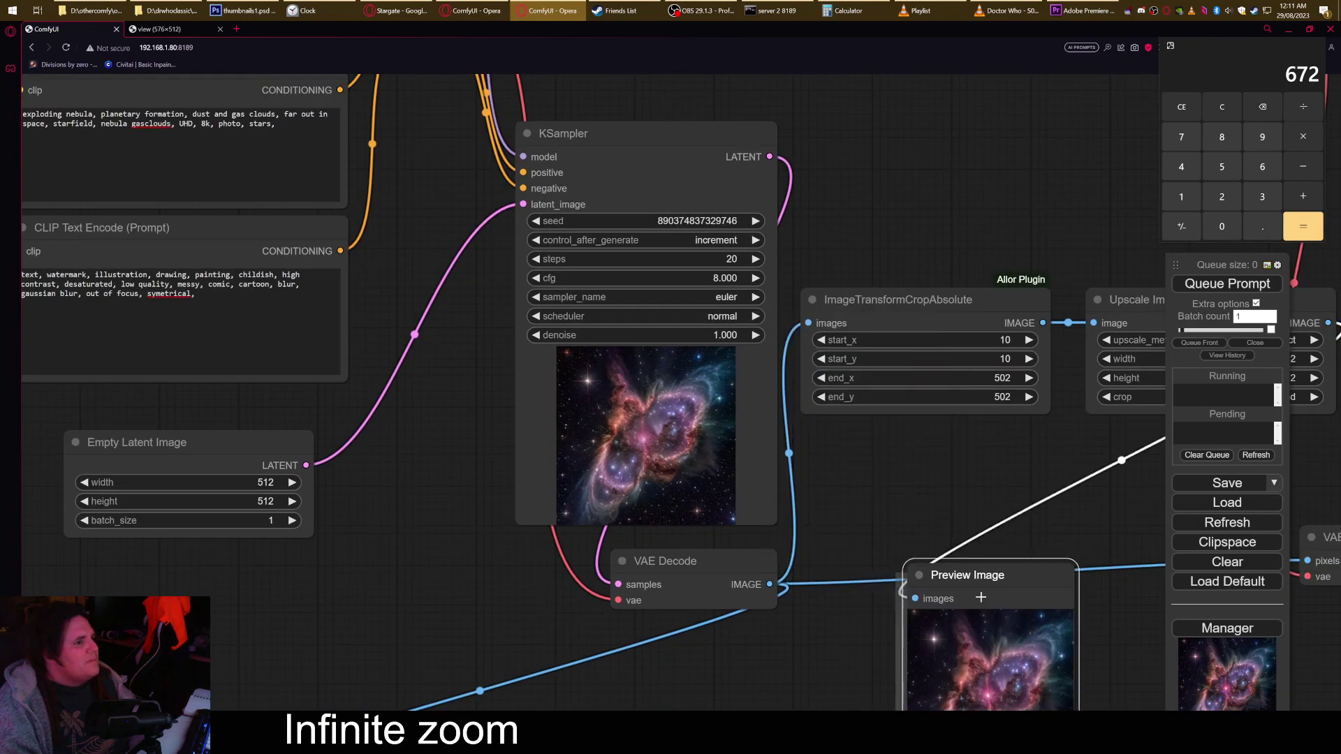
drag(873, 412, 995, 264)
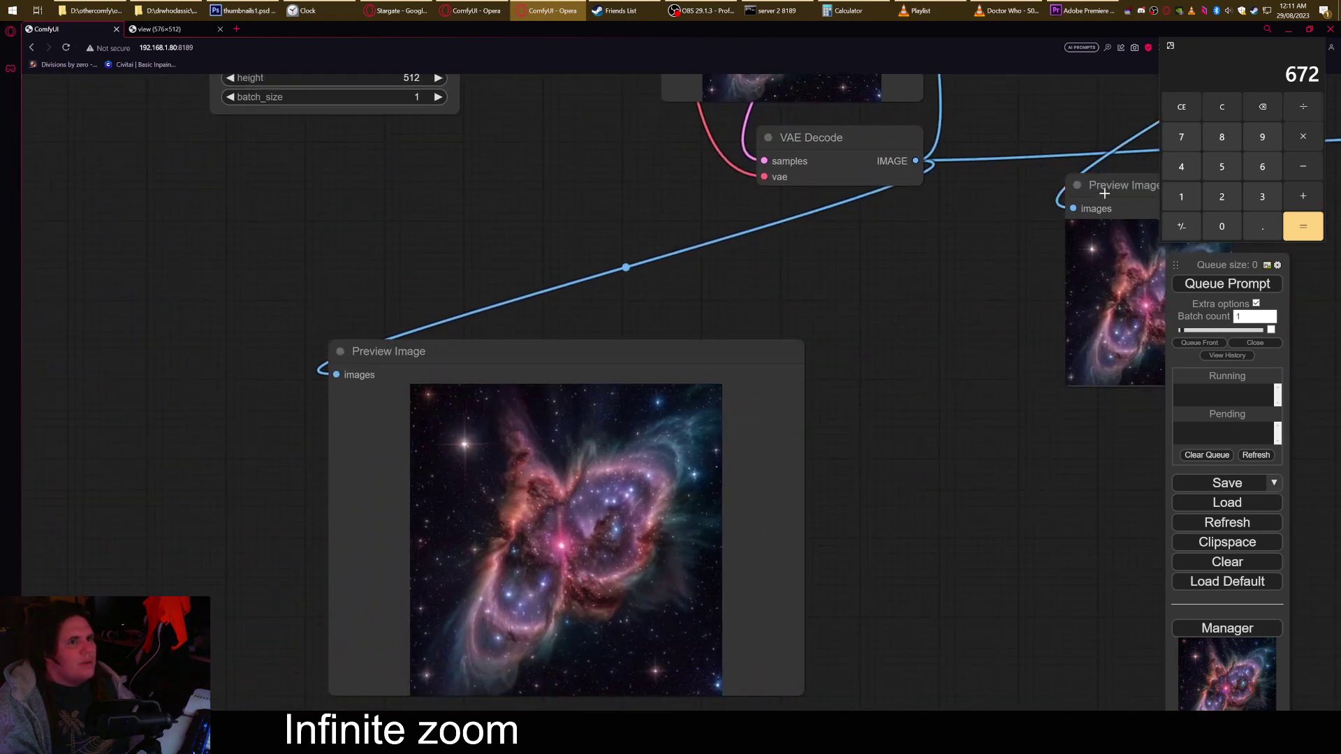
drag(1070, 212, 548, 439)
scroll(547, 439, up, 5)
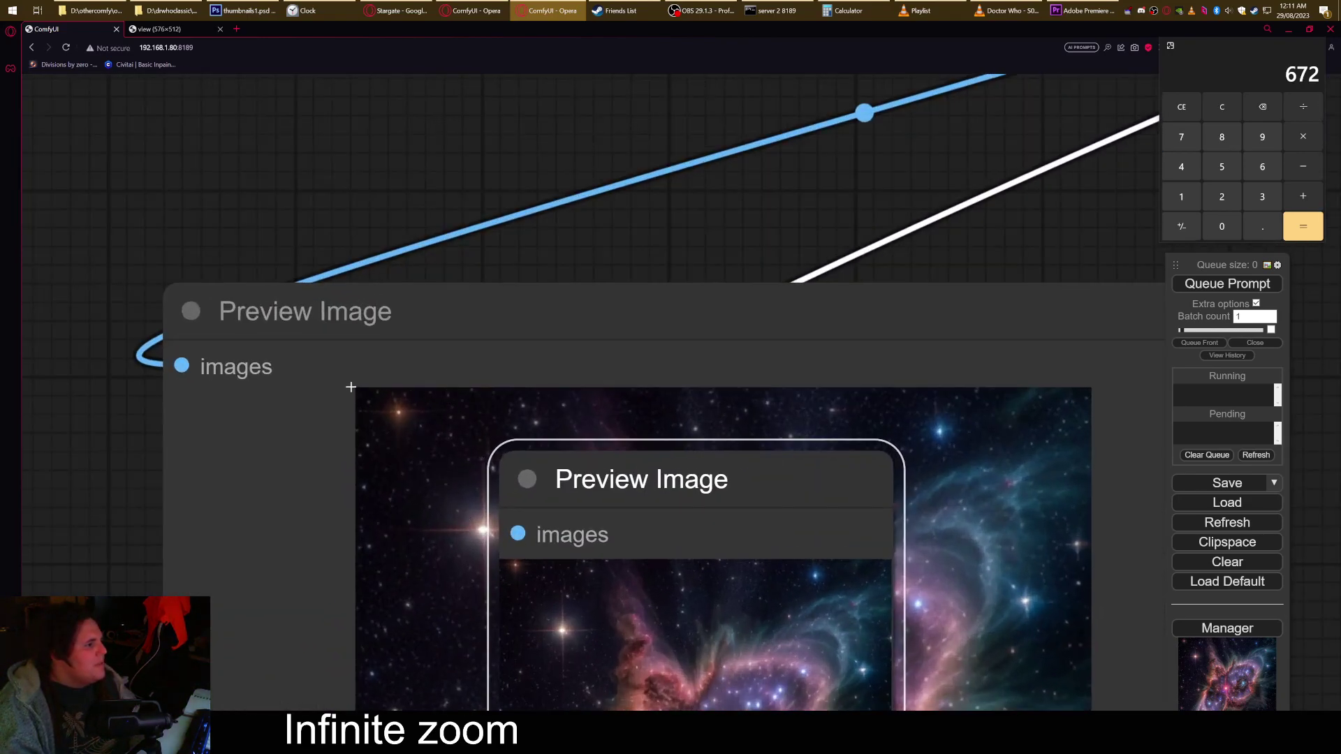
scroll(505, 575, down, 8)
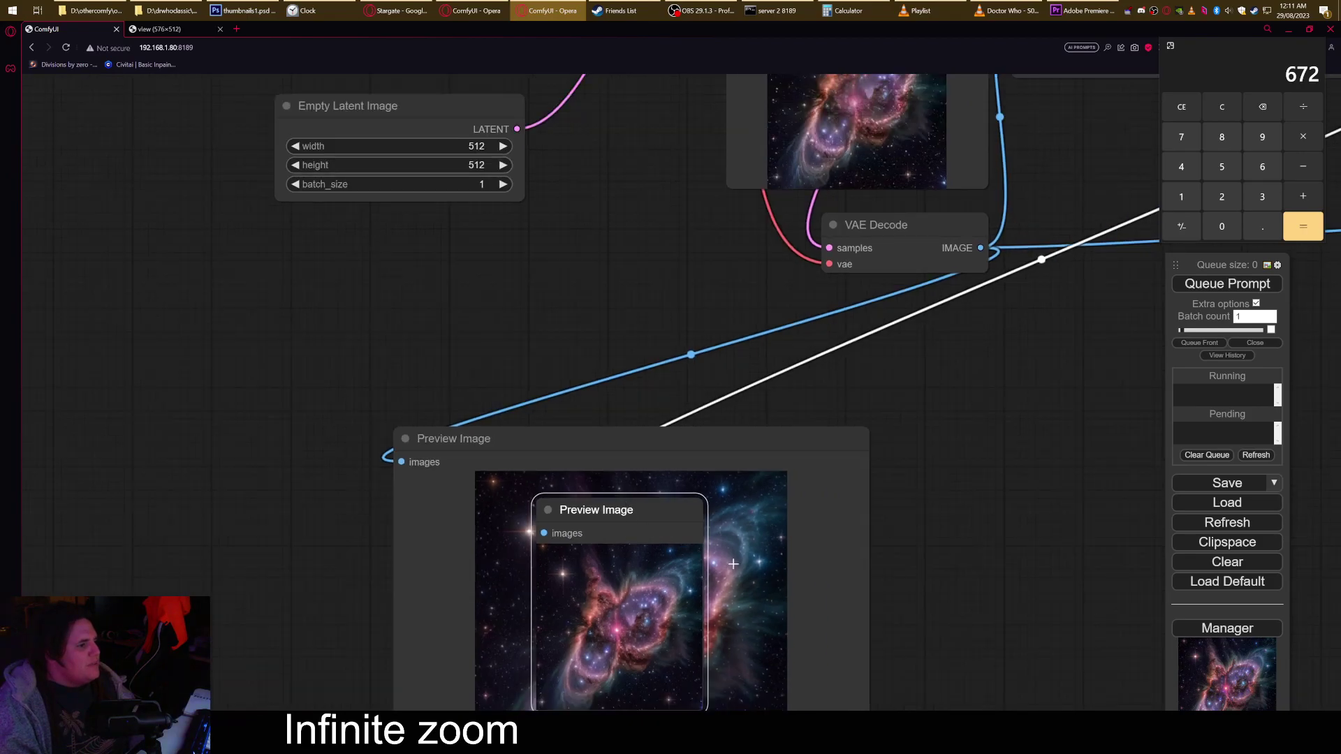
drag(639, 515, 602, 342)
scroll(403, 474, down, 4)
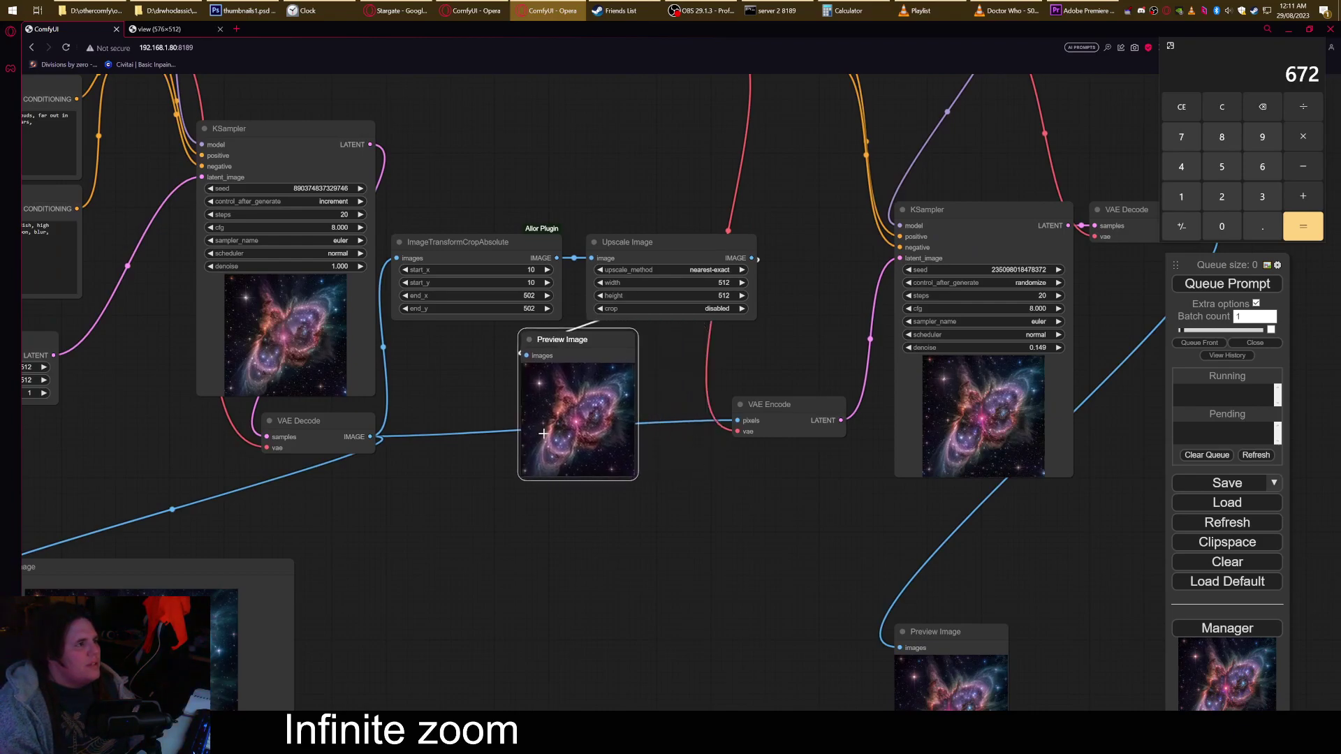
Connect Upscale Image's IMAGE output to VAE Encode's pixels input.
drag(794, 237, 790, 312)
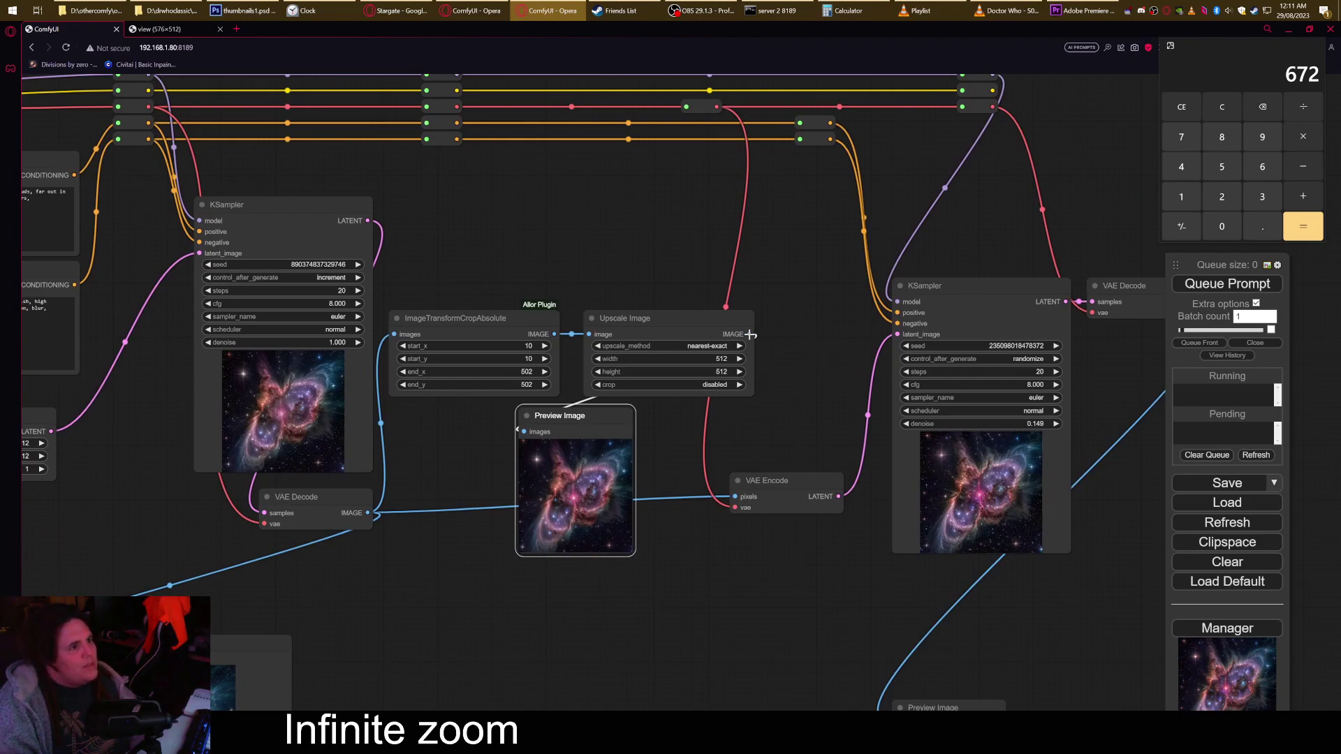
drag(749, 334, 736, 497)
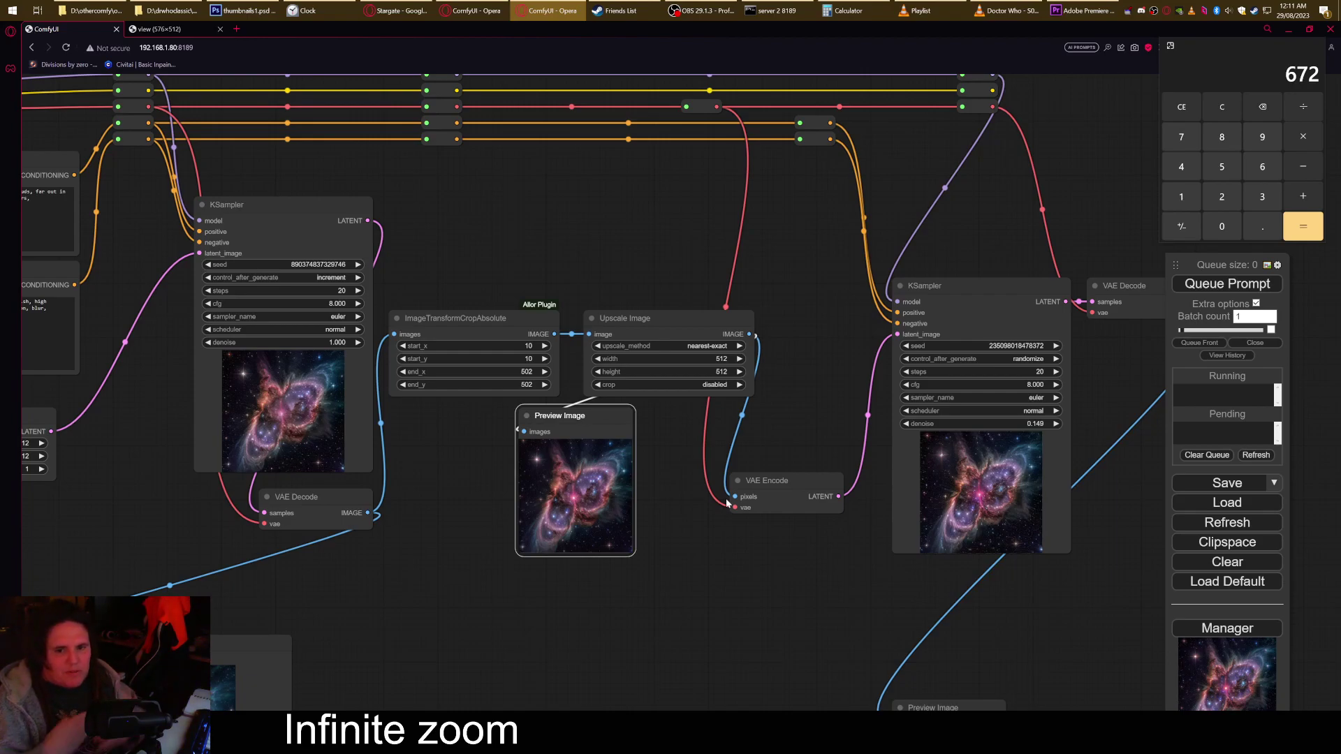
Step the second KSampler's denoise down one notch to 0.139.
click(907, 424)
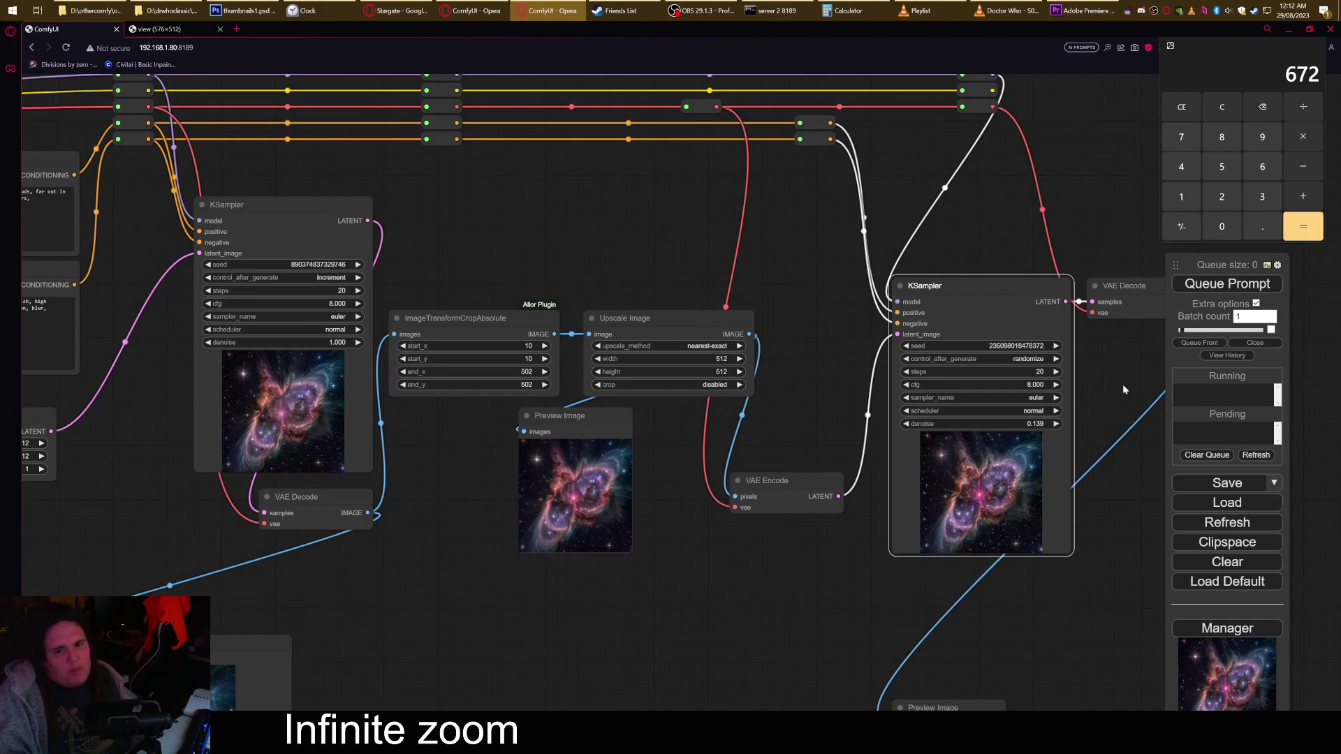
Line VAE Encode up beside the Upscale Image node.
drag(800, 484, 832, 419)
mouse_move(701, 319)
mouse_down()
mouse_move(679, 317)
mouse_move(697, 319)
mouse_up()
drag(796, 414, 793, 363)
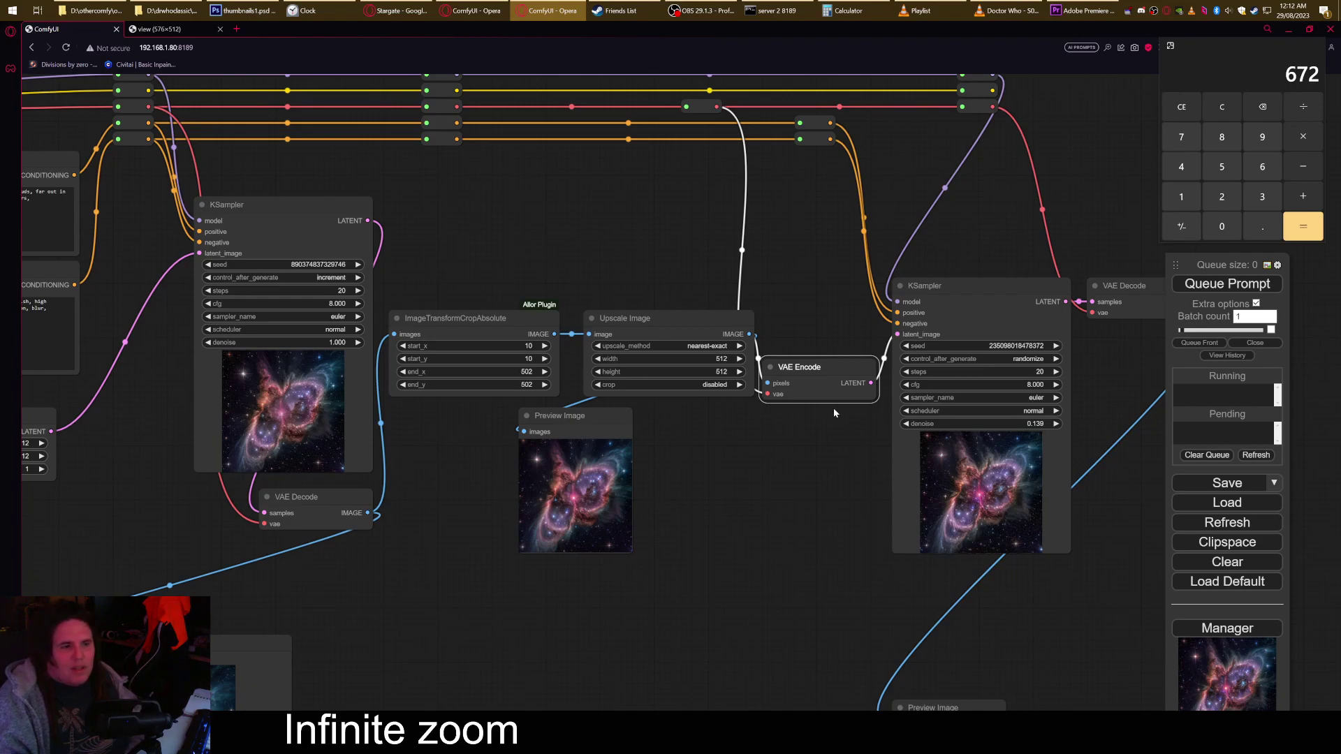
Move the final Preview Image further right, clear of the second KSampler.
drag(839, 412, 691, 444)
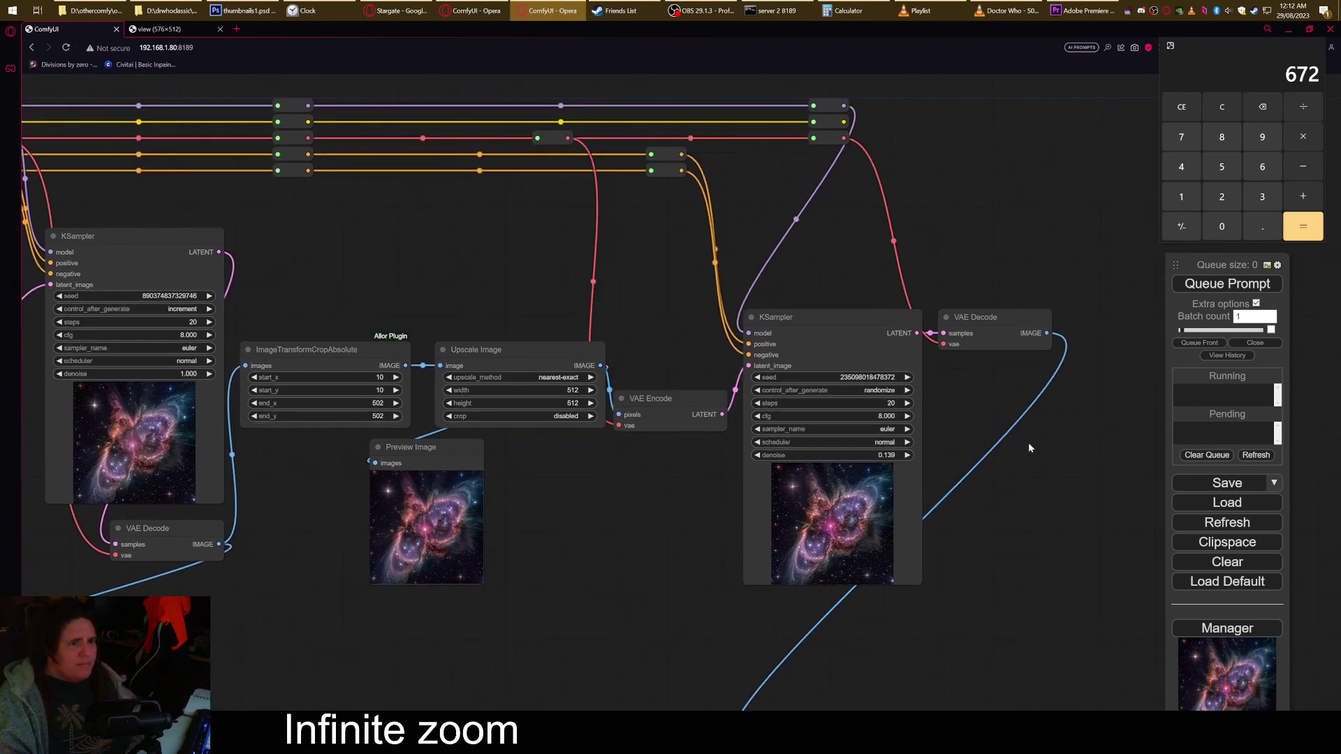
scroll(1028, 448, down, 2)
drag(734, 632, 803, 564)
drag(661, 448, 912, 450)
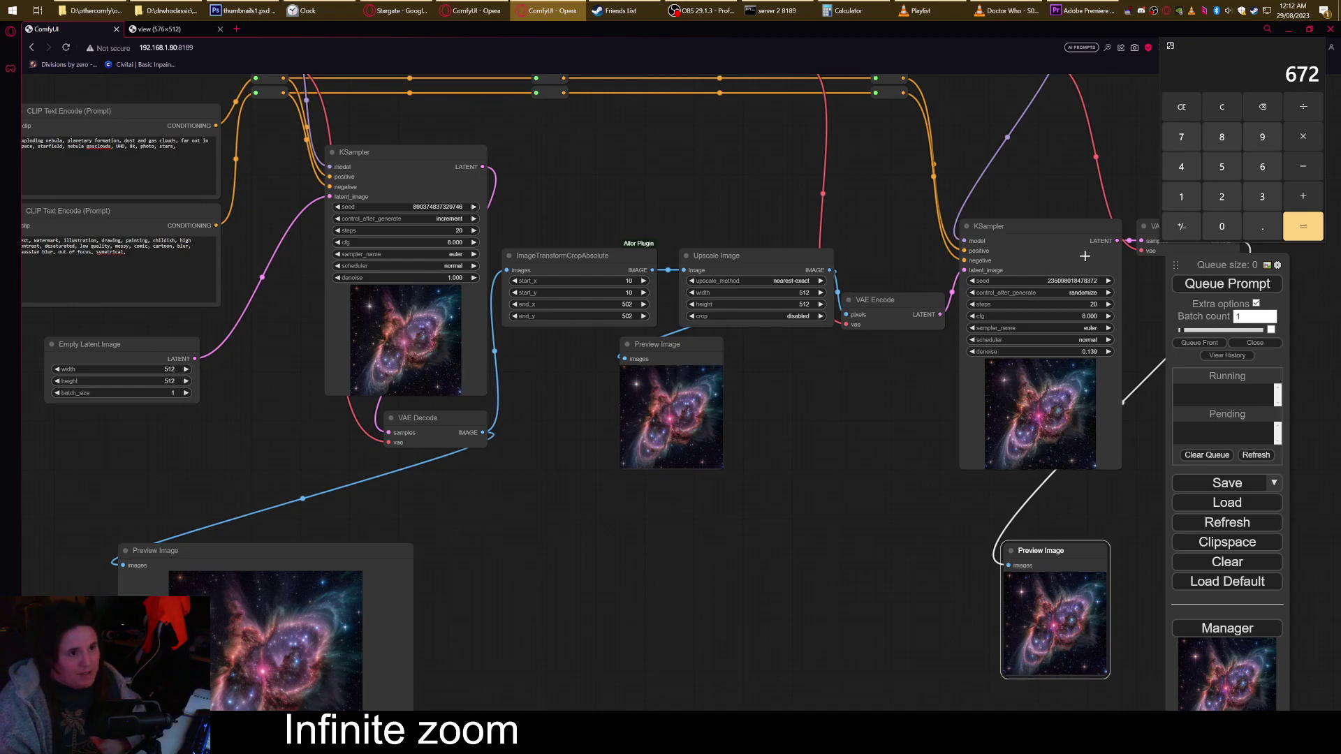
drag(857, 527, 697, 493)
drag(903, 502, 1016, 520)
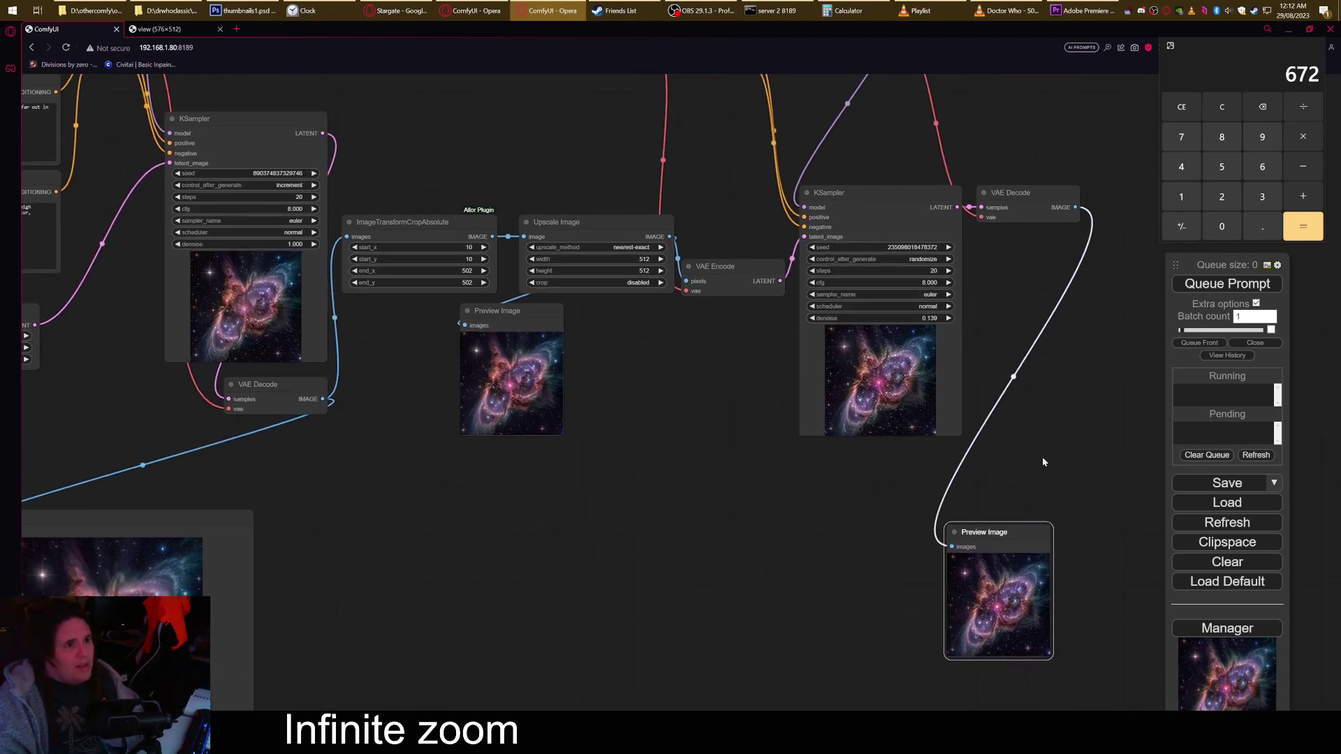
scroll(1042, 461, down, 3)
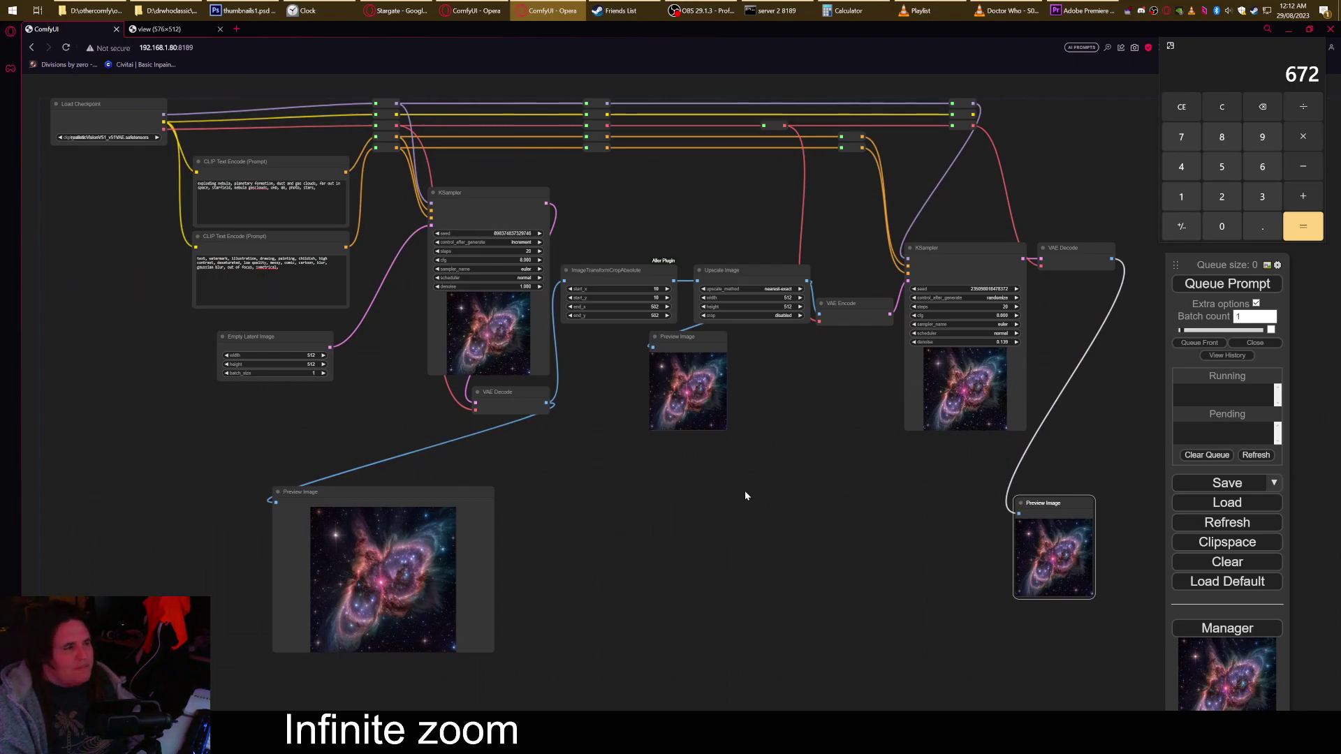
drag(697, 483, 604, 489)
scroll(831, 420, up, 8)
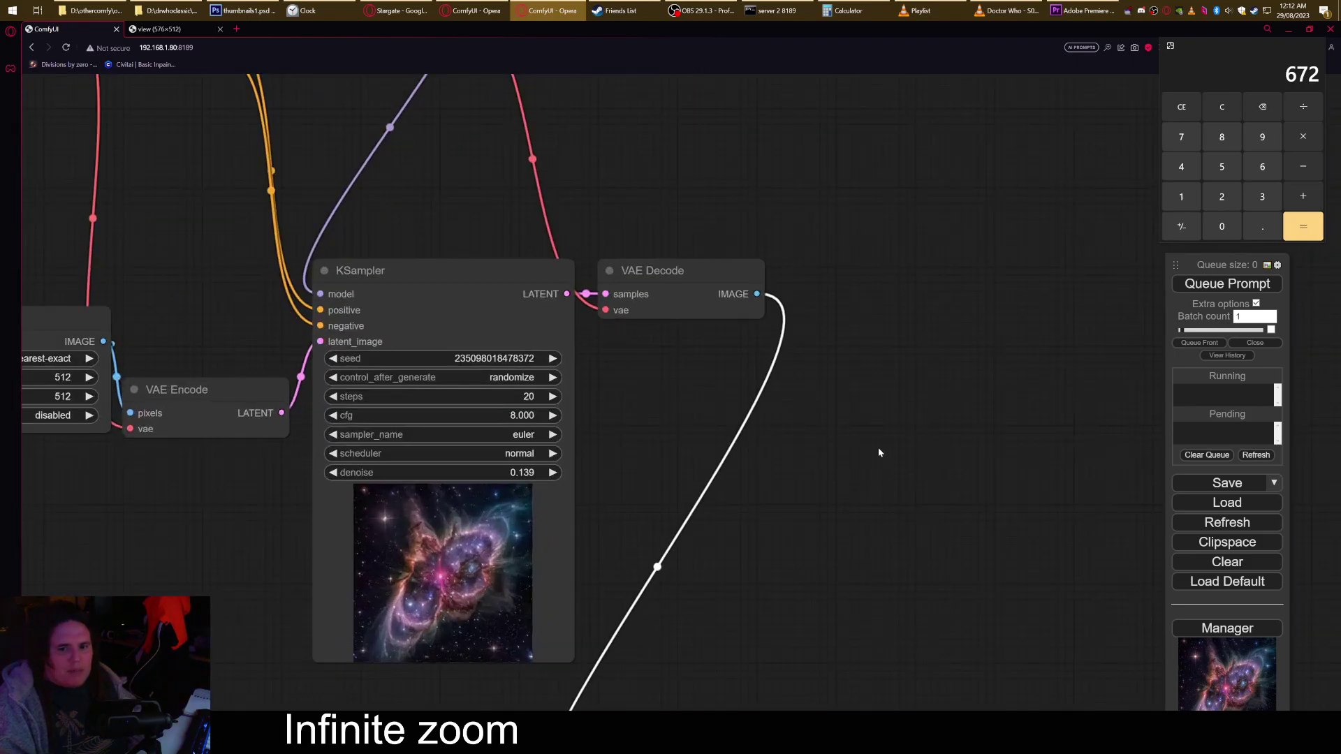
Add an ImageSender node found by searching 'send'.
drag(755, 291, 905, 288)
click(878, 358)
double_click(879, 361)
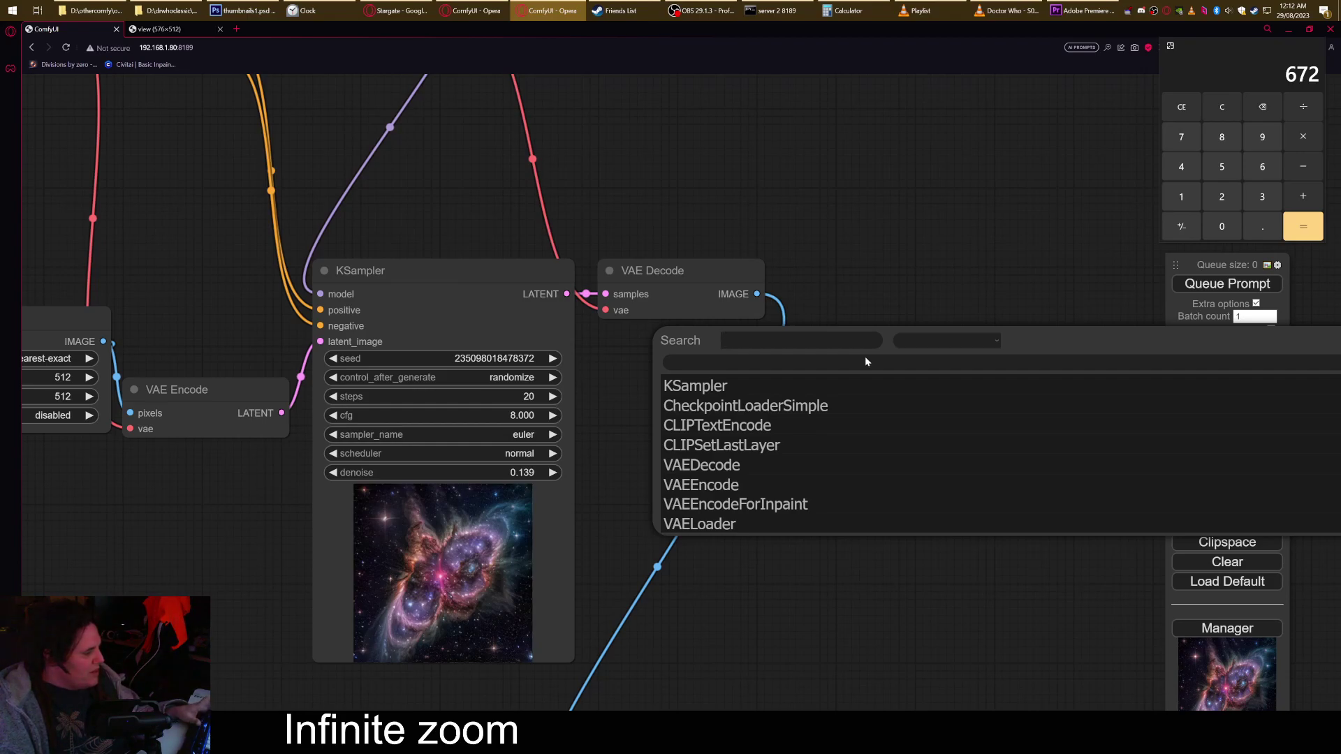
text(send)
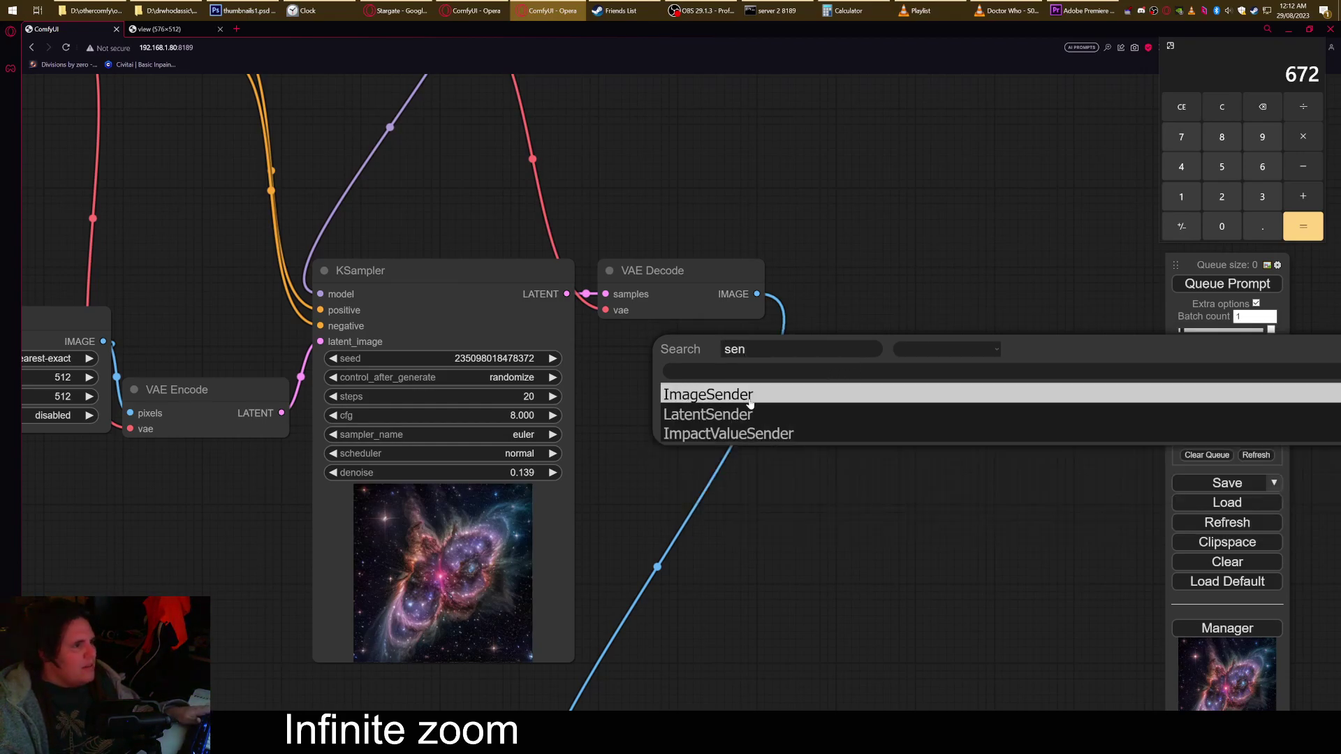
click(859, 389)
Place Image Sender below VAE Decode and feed it the decoded IMAGE.
drag(975, 341, 931, 354)
drag(756, 294, 843, 388)
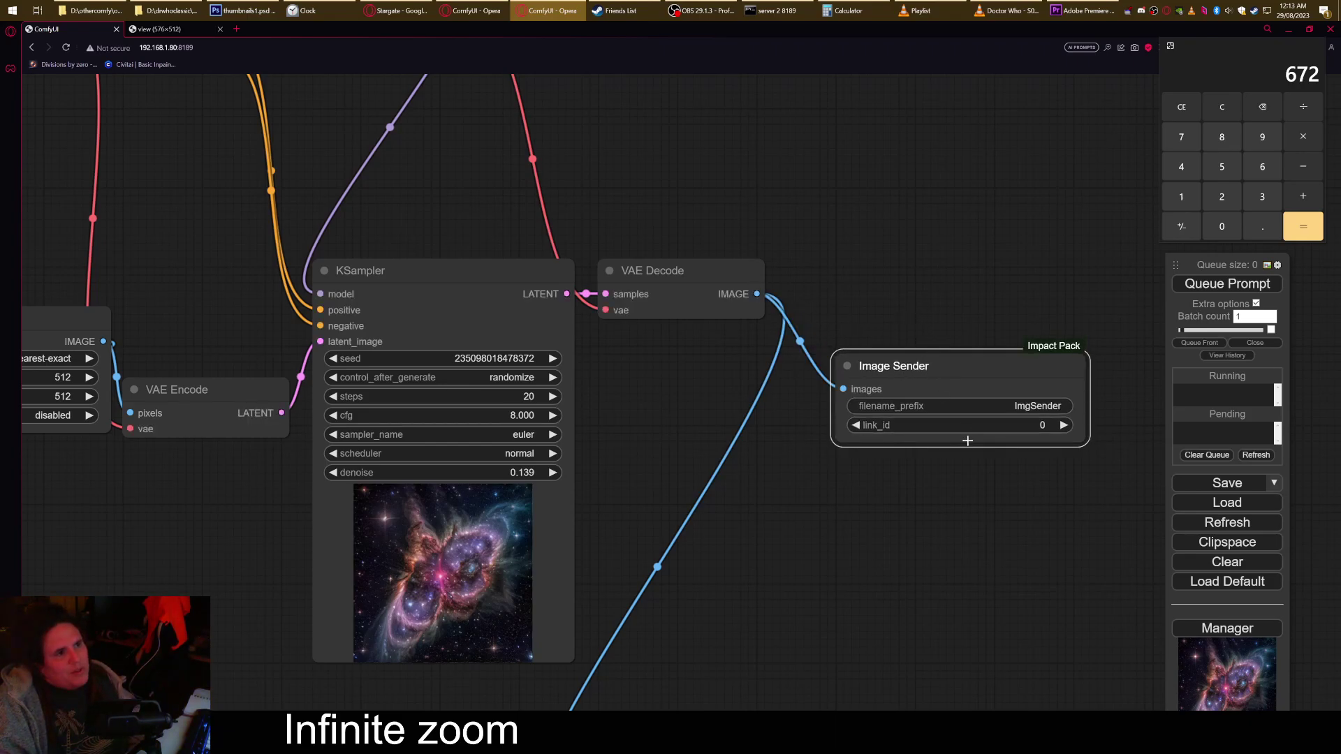
scroll(983, 440, up, 2)
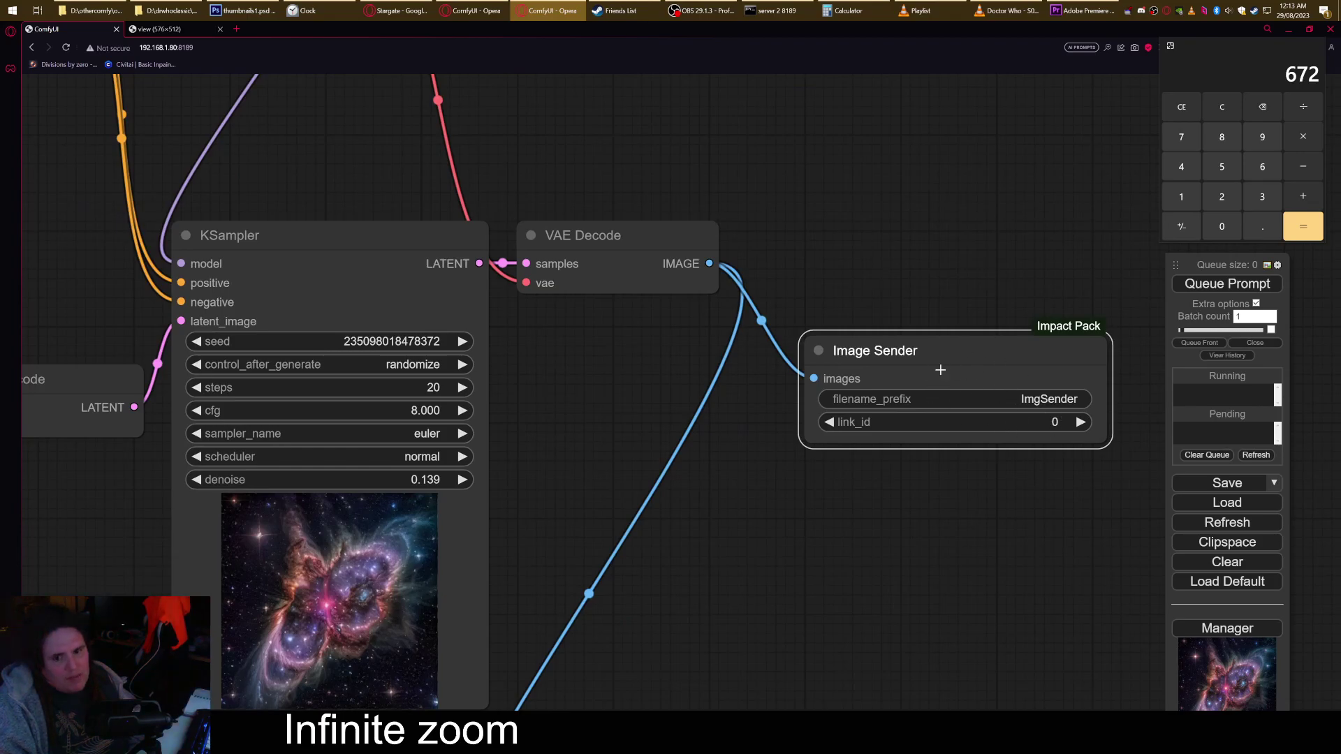
Add an Impact Pack Image Receiver node by searching 'rece' in the canvas node search.
double_click(814, 509)
text(rec)
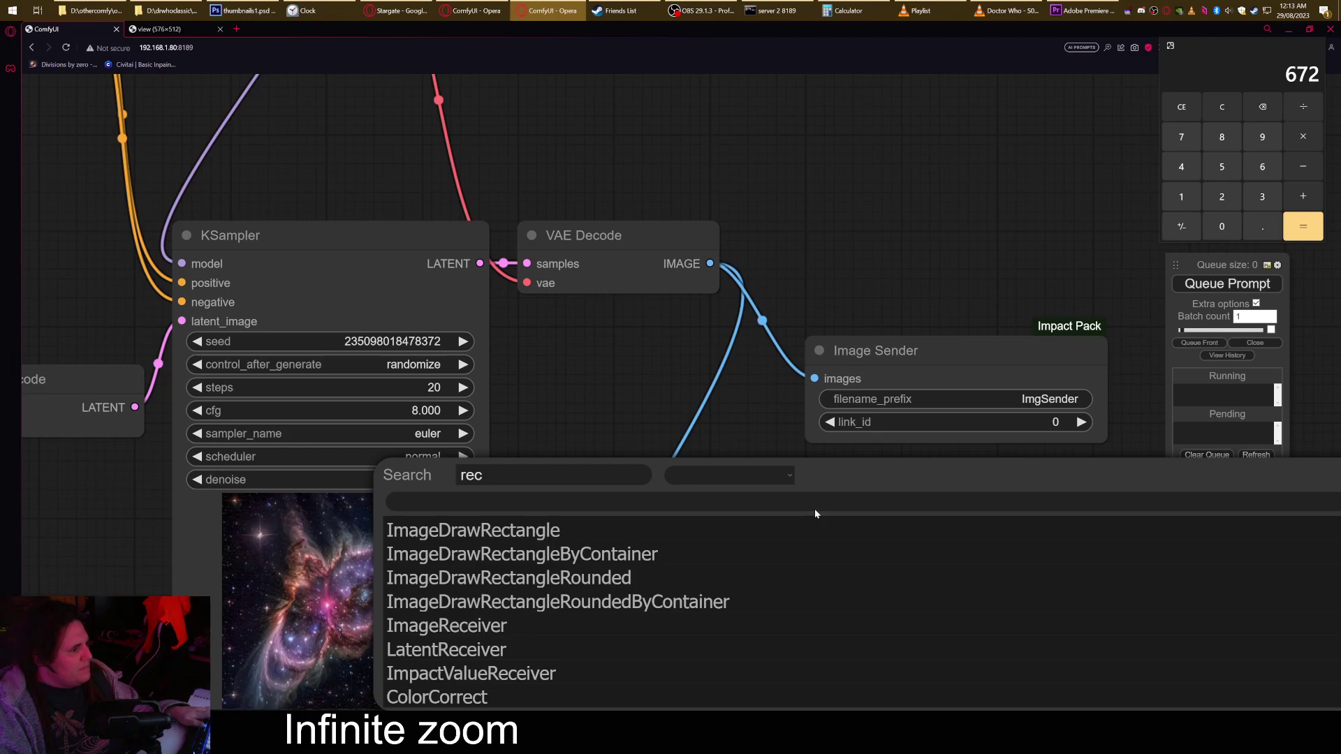
text(i)
key(BackSpace)
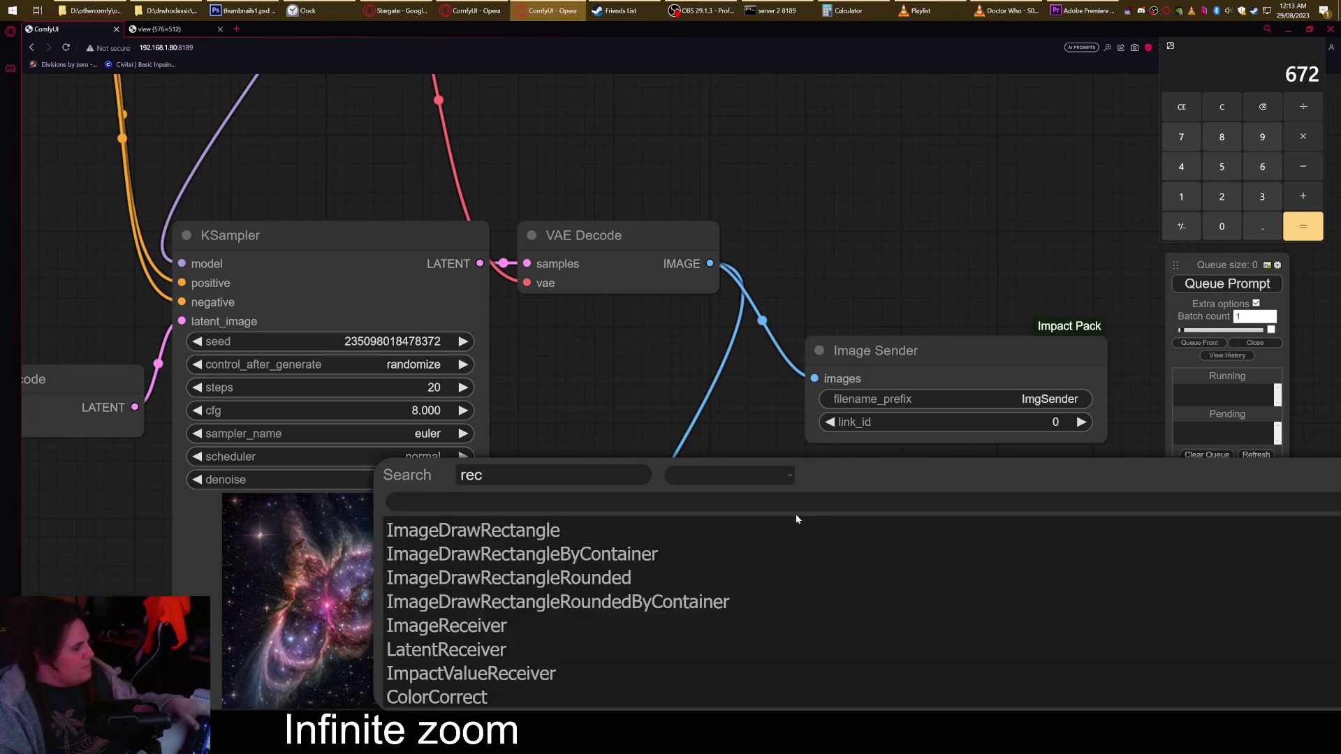
text(e)
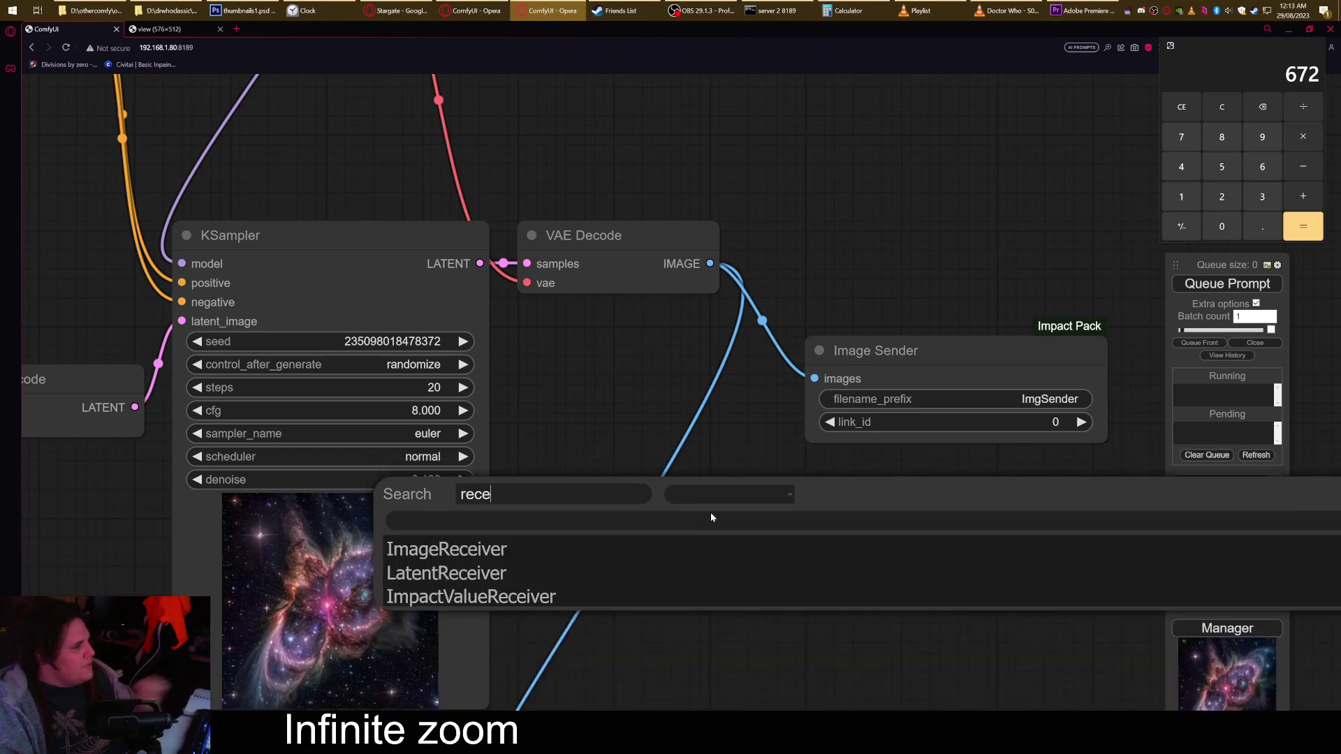
click(542, 547)
drag(901, 480, 859, 472)
Position the Image Receiver directly below the Image Sender node.
drag(710, 492, 591, 446)
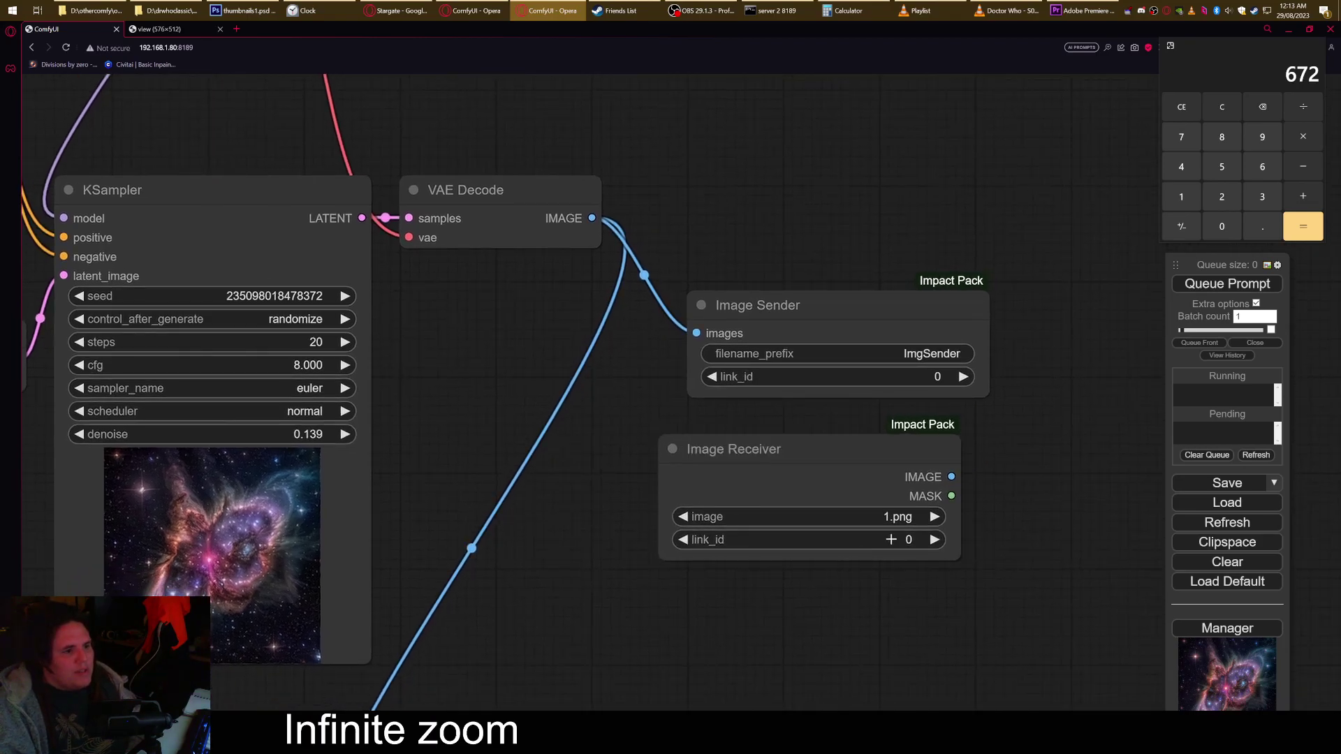
scroll(892, 539, up, 3)
scroll(842, 538, down, 3)
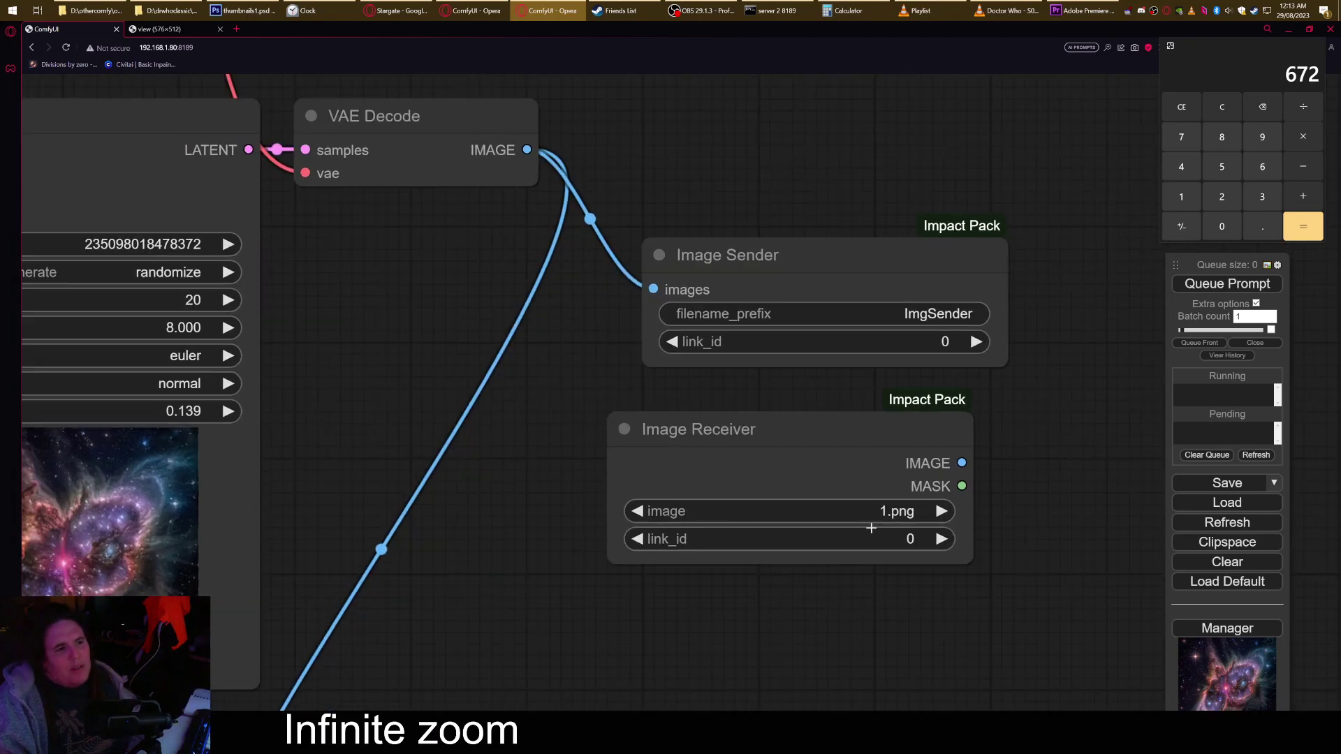
click(847, 321)
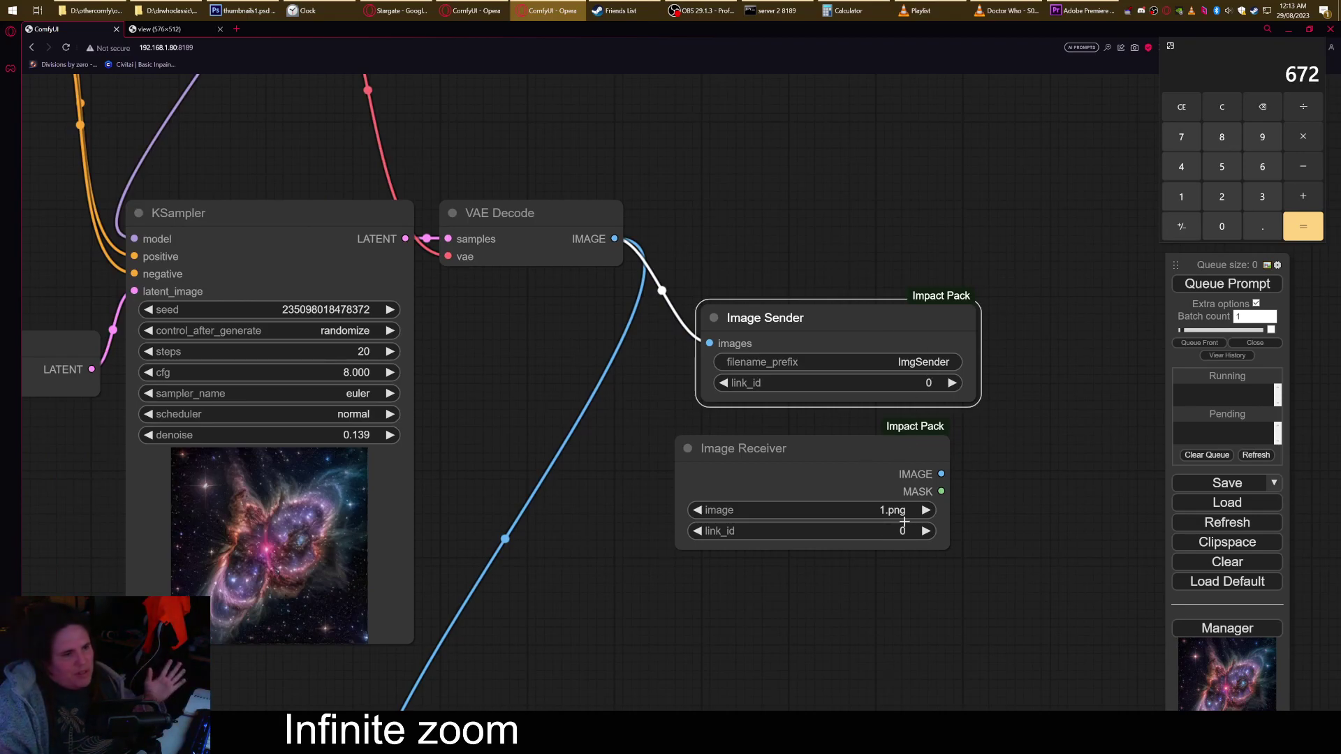
scroll(904, 521, down, 3)
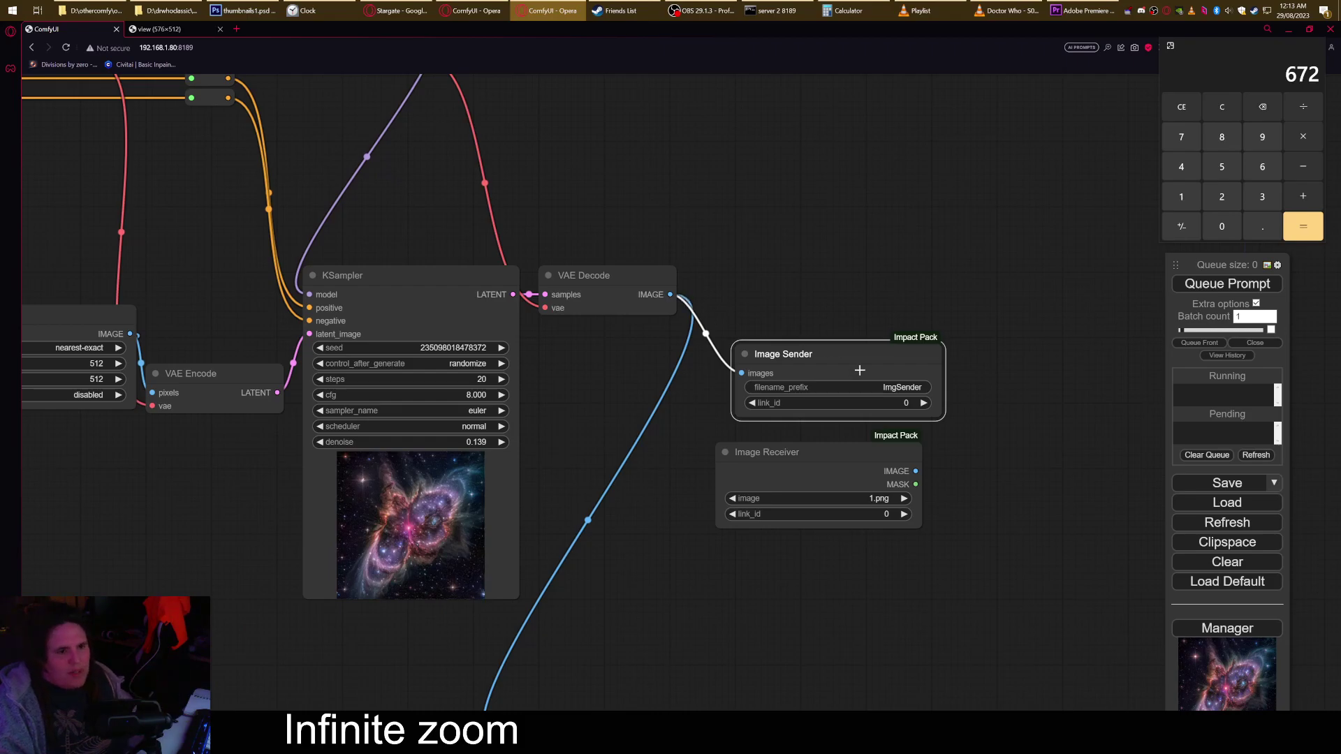
drag(792, 492, 753, 550)
scroll(954, 470, down, 3)
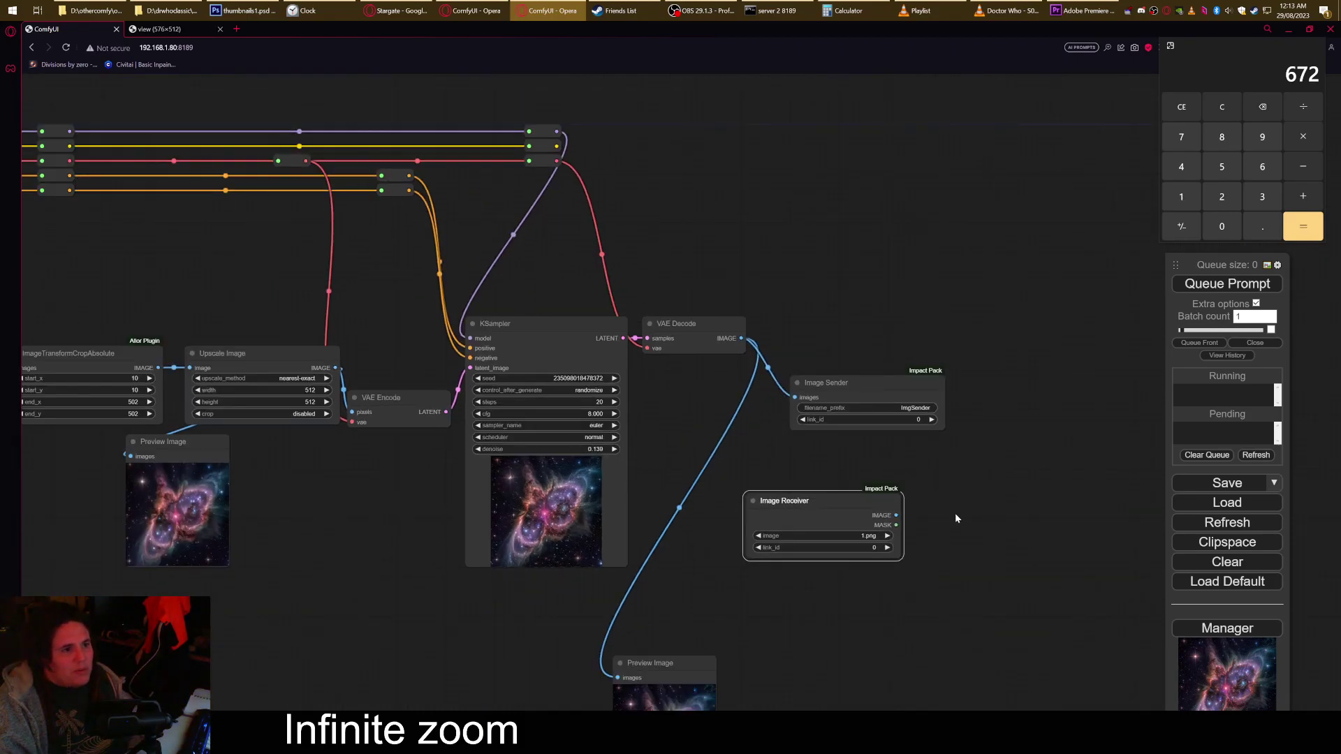
Move Image Receiver to the lower-left area and shift Empty Latent Image up and left.
click(853, 384)
click(779, 523)
scroll(778, 526, down, 4)
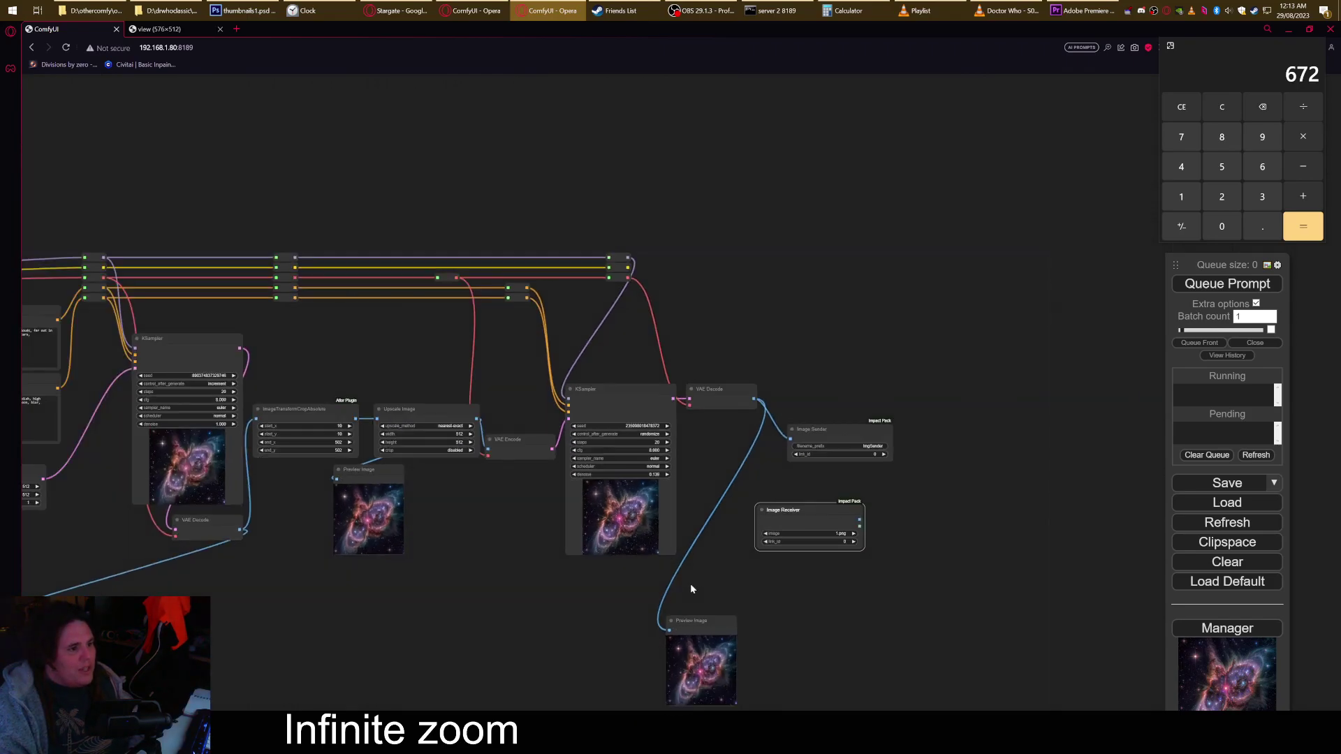
drag(689, 594, 1041, 419)
drag(1133, 412, 203, 437)
drag(353, 424, 526, 410)
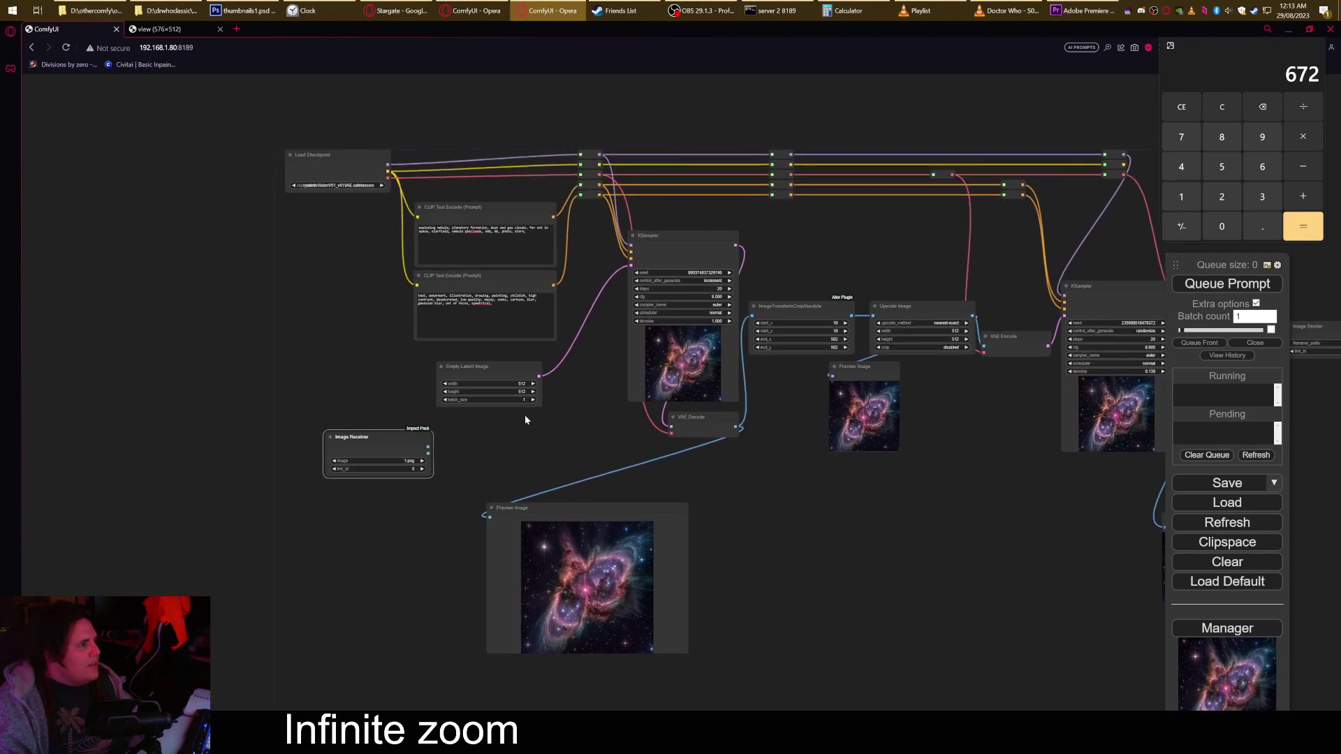
scroll(509, 381, up, 5)
drag(486, 357, 455, 331)
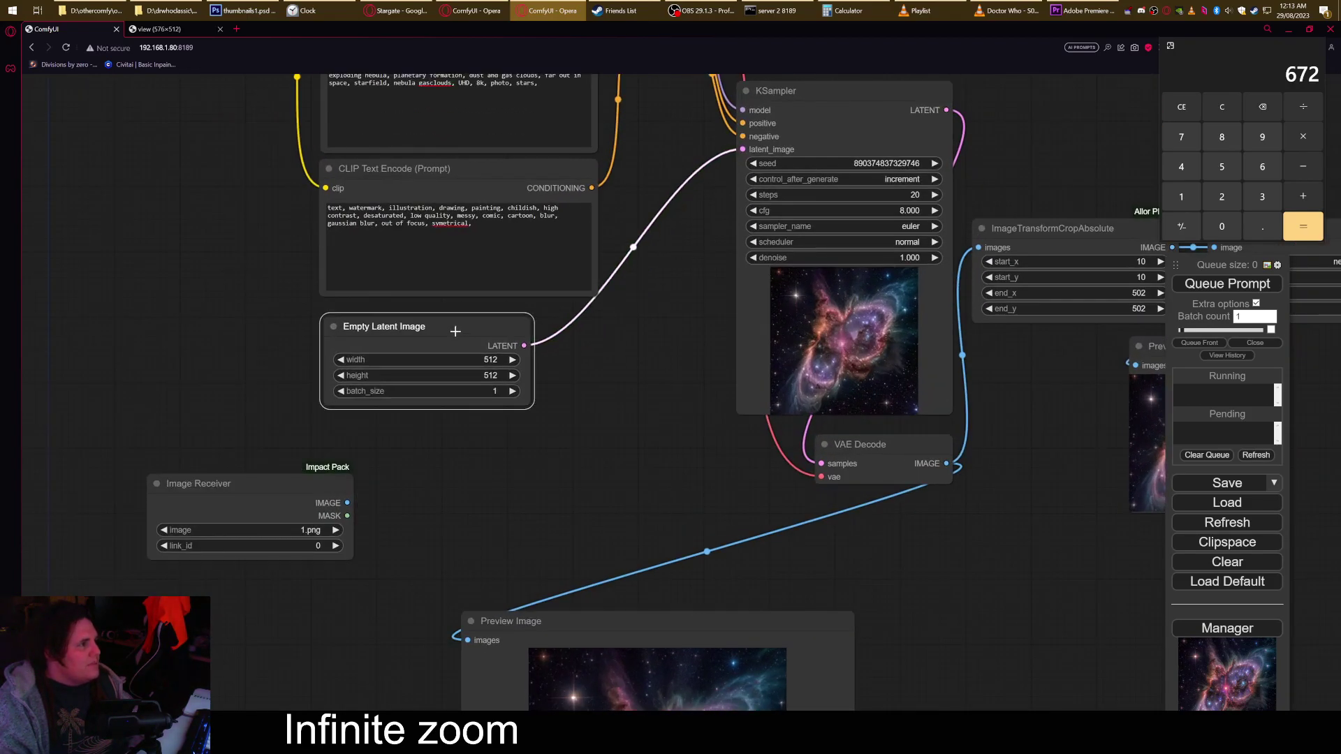
Add a Load Image node and paste the nebula picture into it from clipspace.
right_click(456, 328)
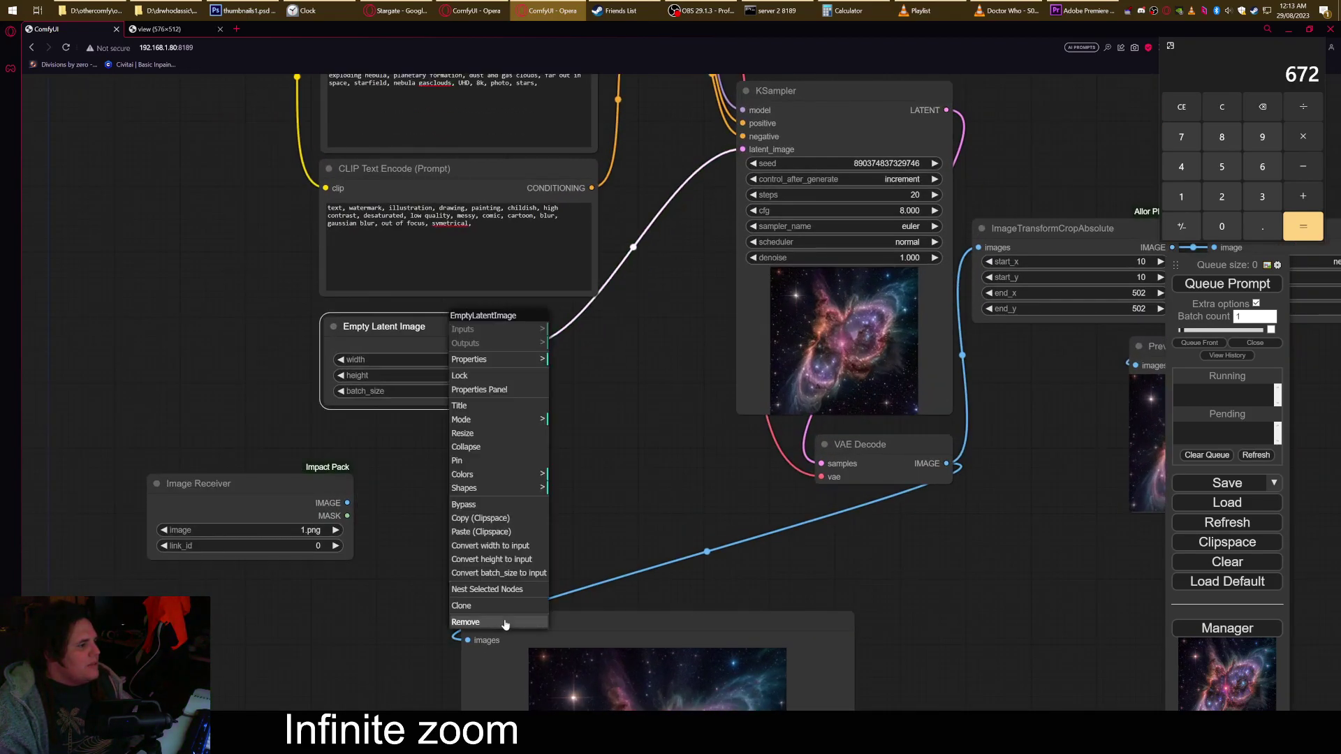
scroll(662, 350, down, 3)
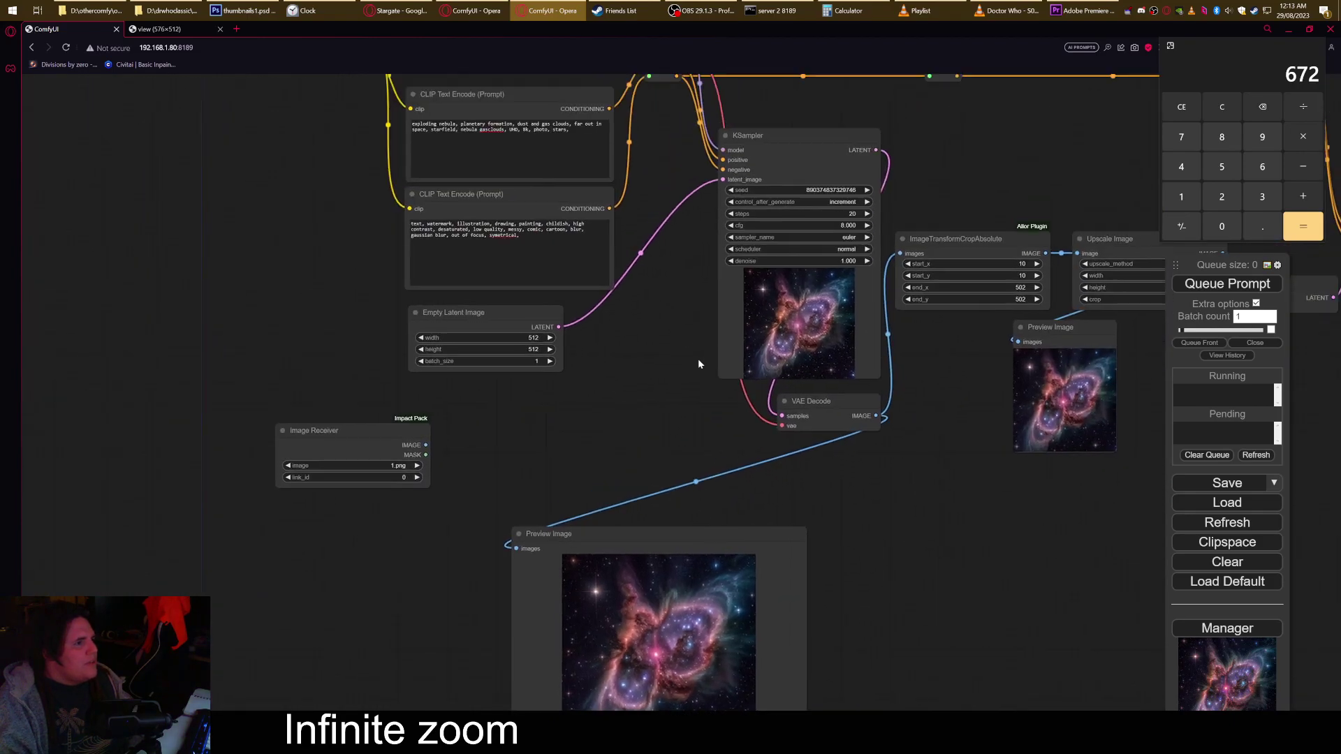
right_click(726, 349)
right_click(641, 558)
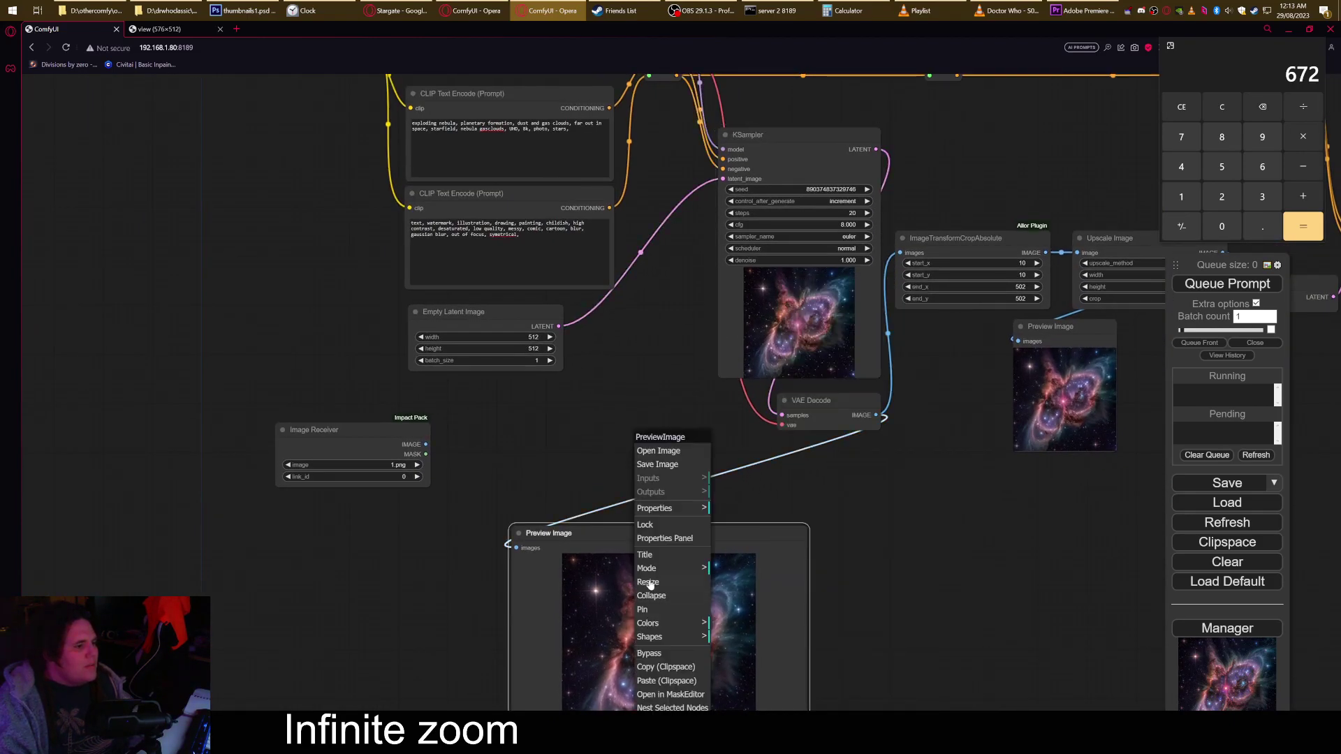
right_click(563, 430)
double_click(563, 430)
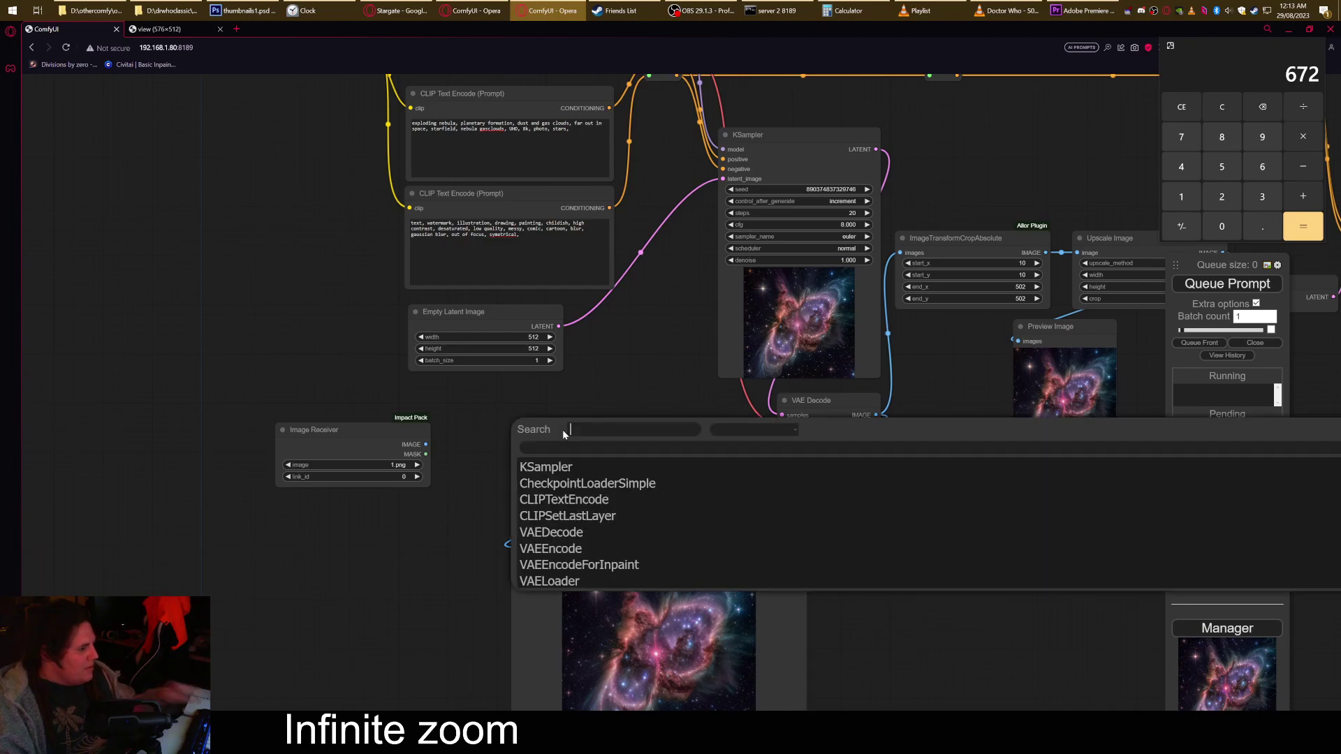
text(i)
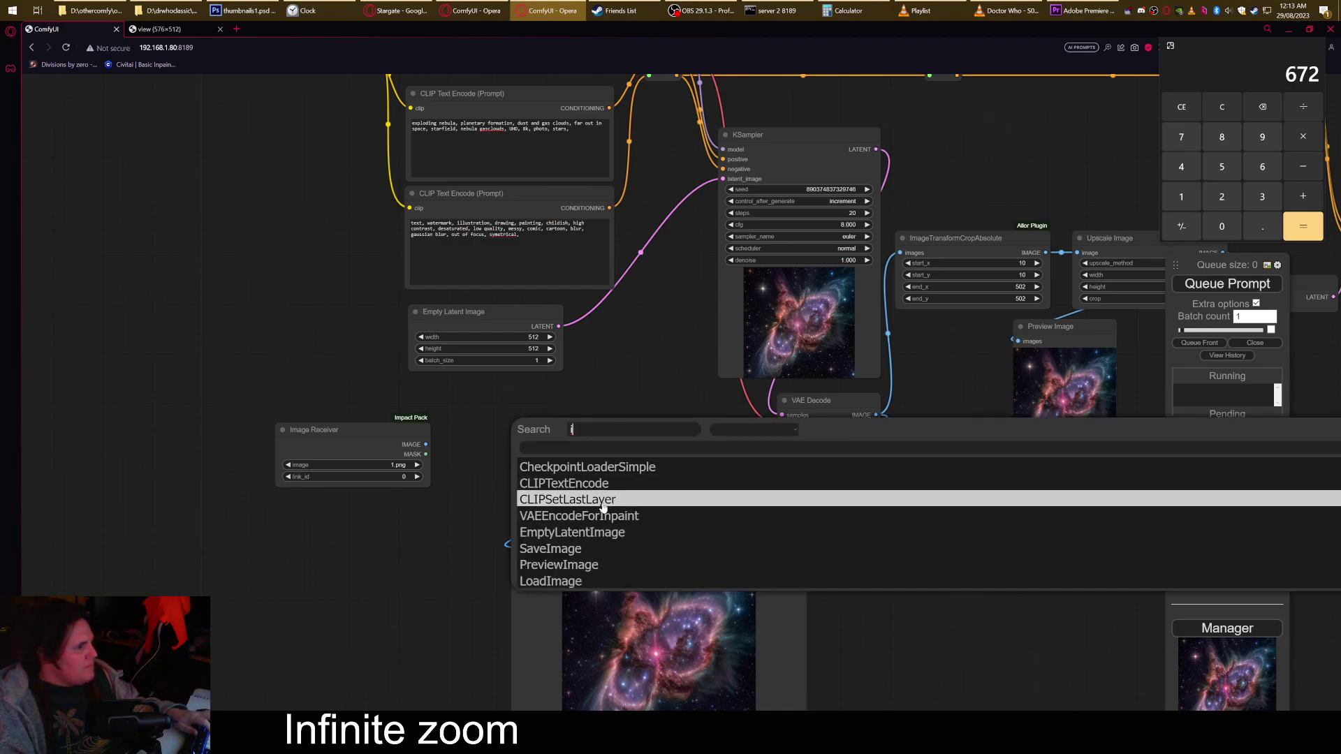
click(625, 581)
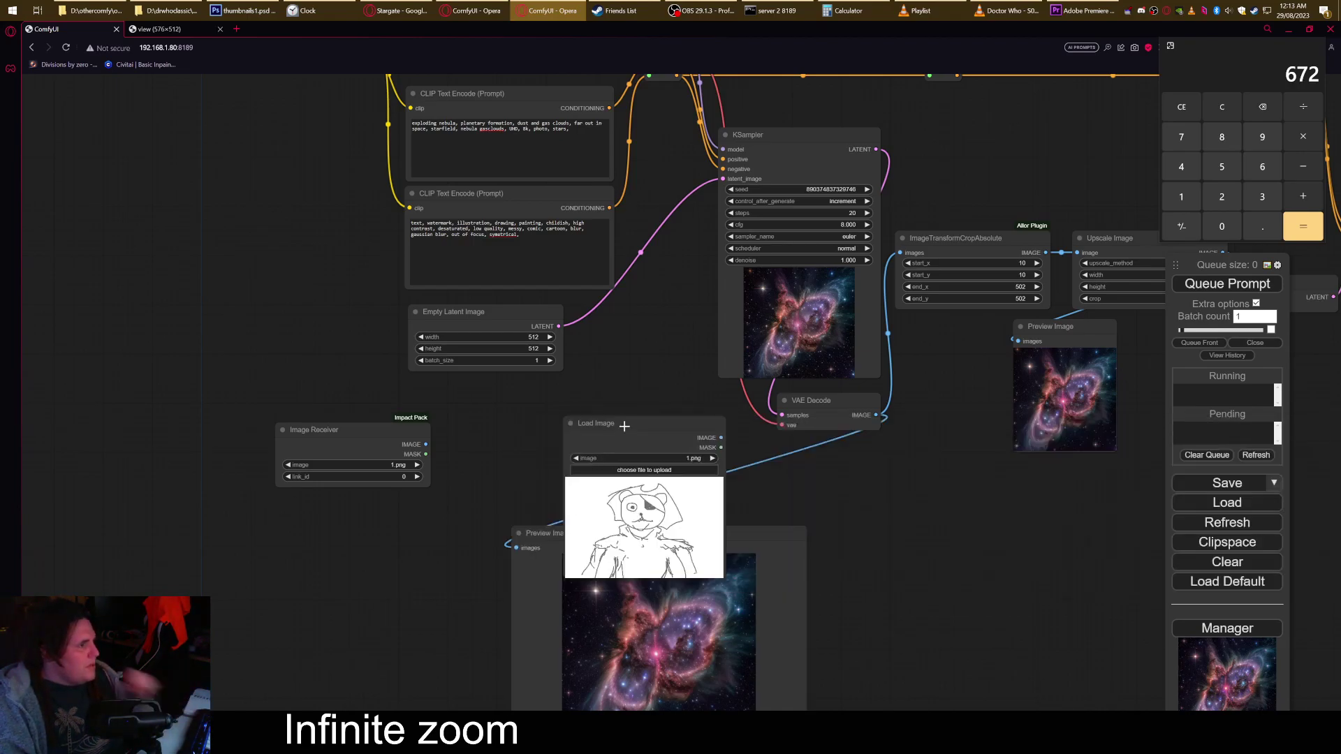
drag(625, 425, 292, 284)
right_click(327, 351)
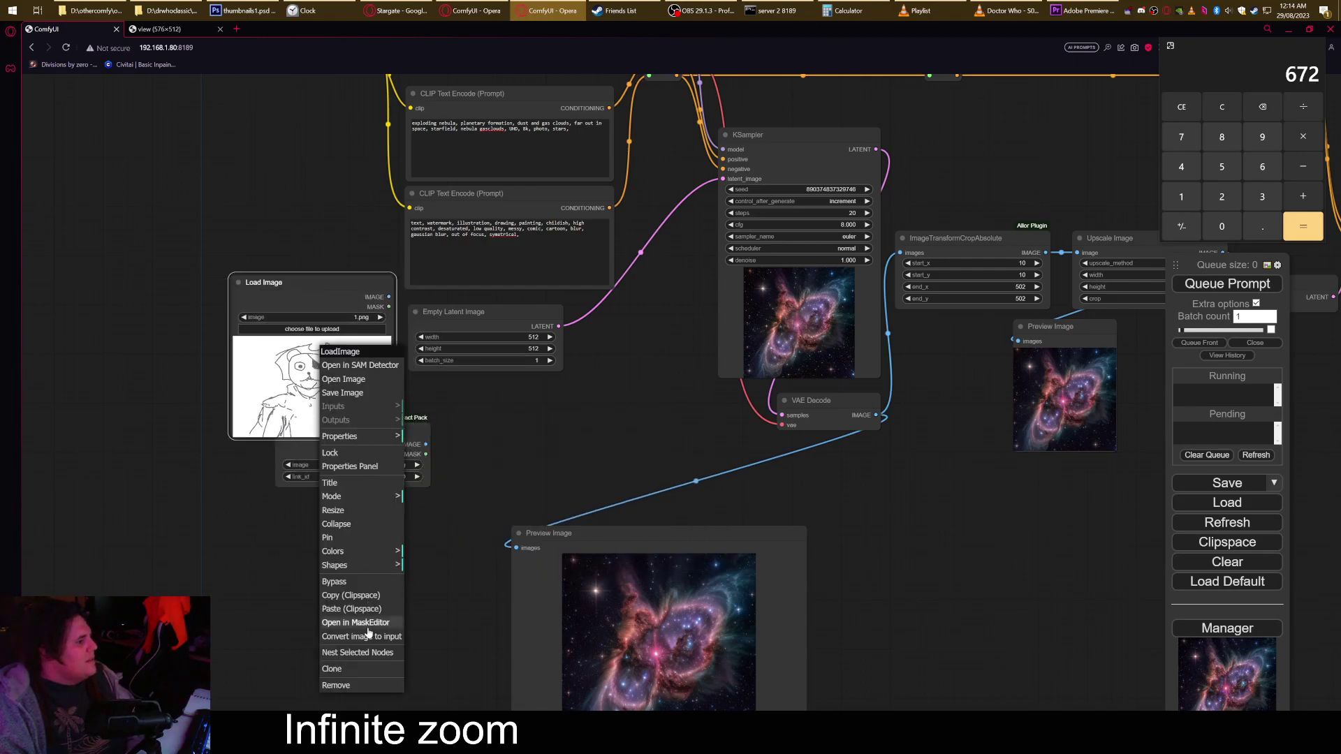
click(356, 609)
Place the Load Image node beside the CLIP prompt nodes.
drag(313, 297, 594, 375)
scroll(599, 435, up, 7)
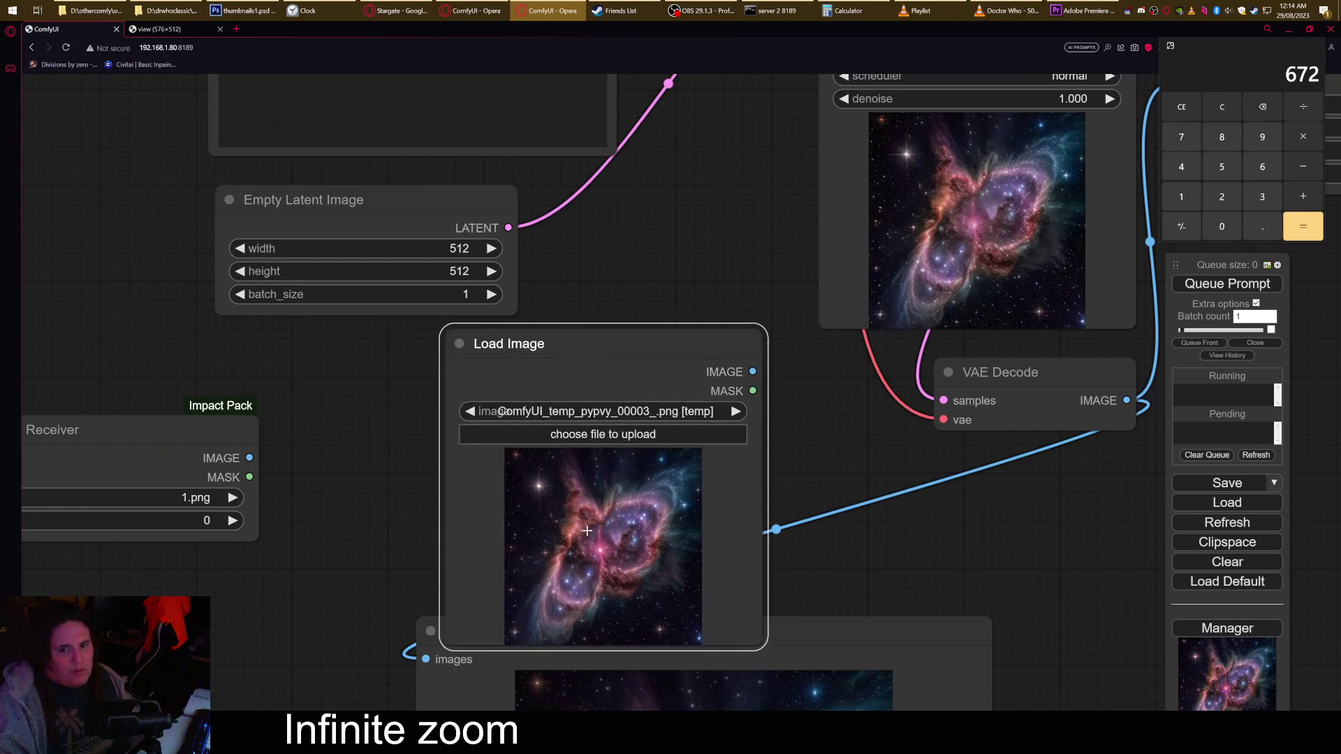
scroll(604, 529, down, 6)
drag(646, 444, 346, 328)
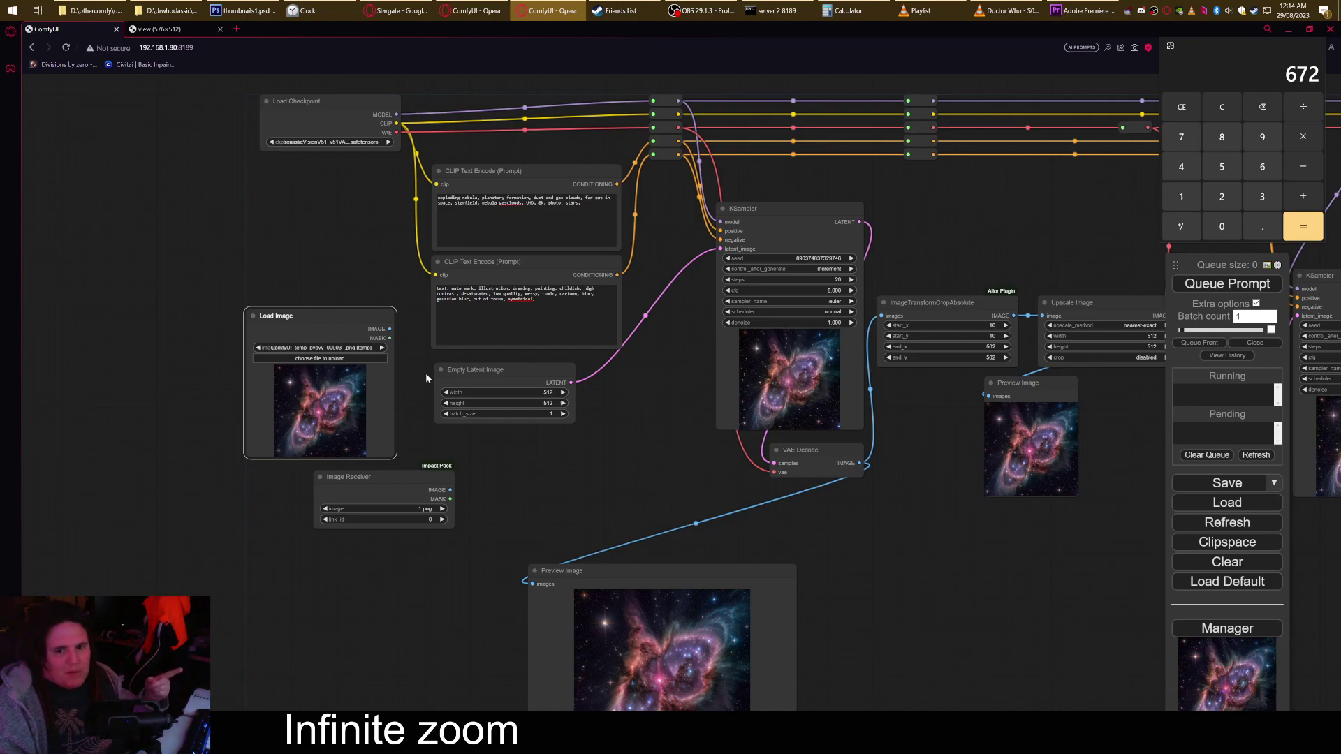
drag(387, 364, 401, 364)
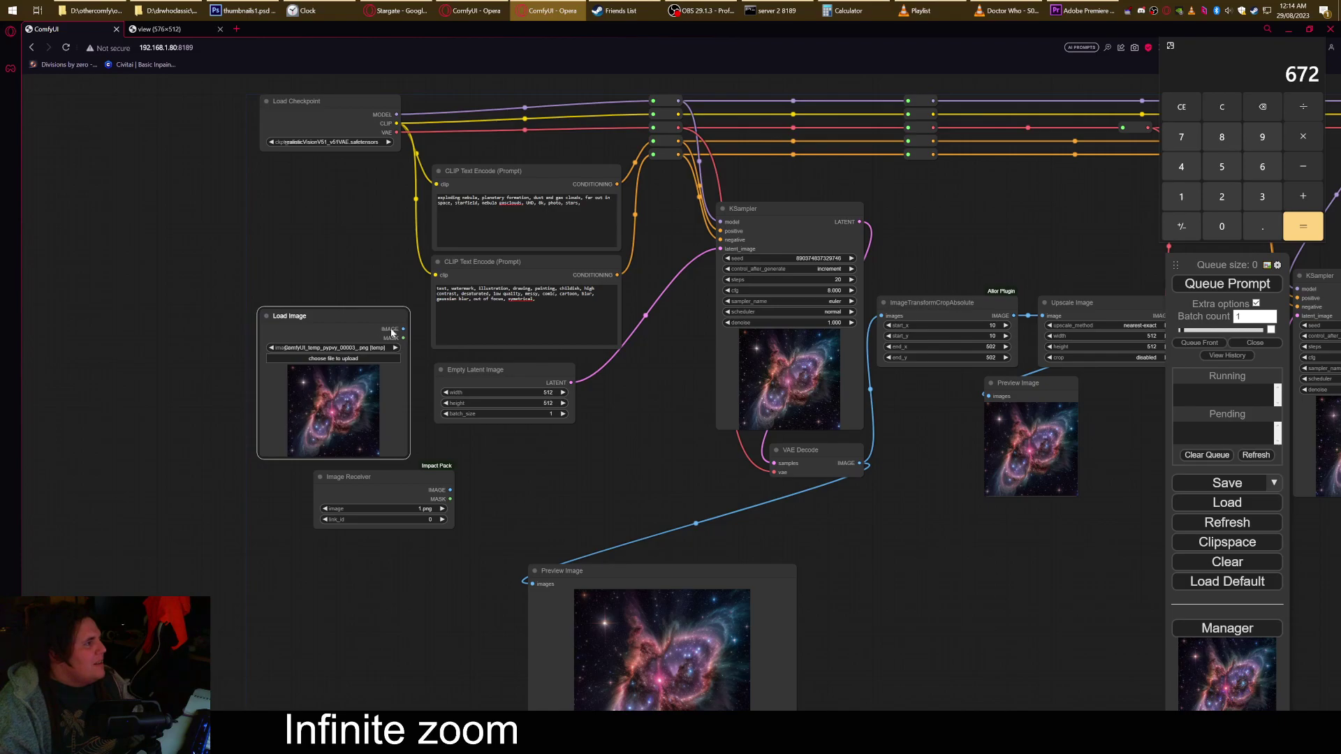
Add a VAE Encode node and link its LATENT into the first KSampler's latent_image.
right_click(627, 421)
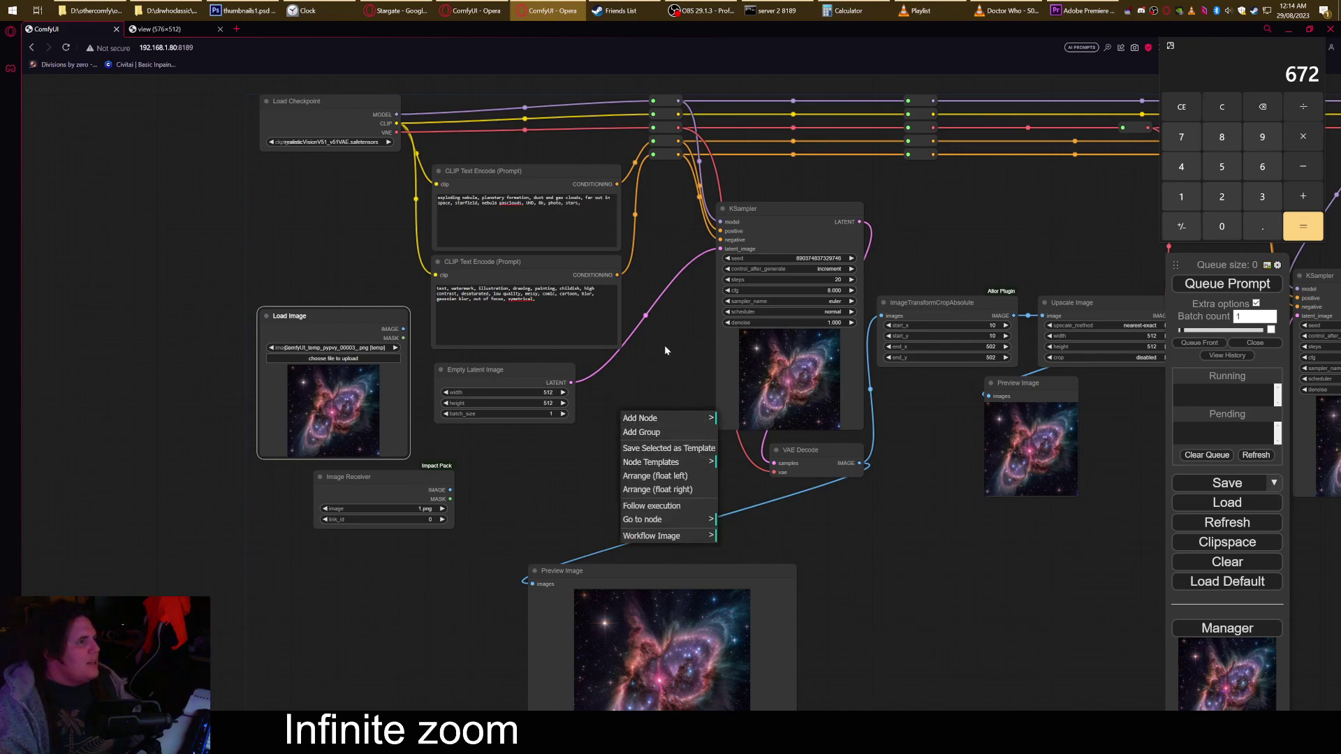
drag(596, 442, 598, 444)
double_click(598, 444)
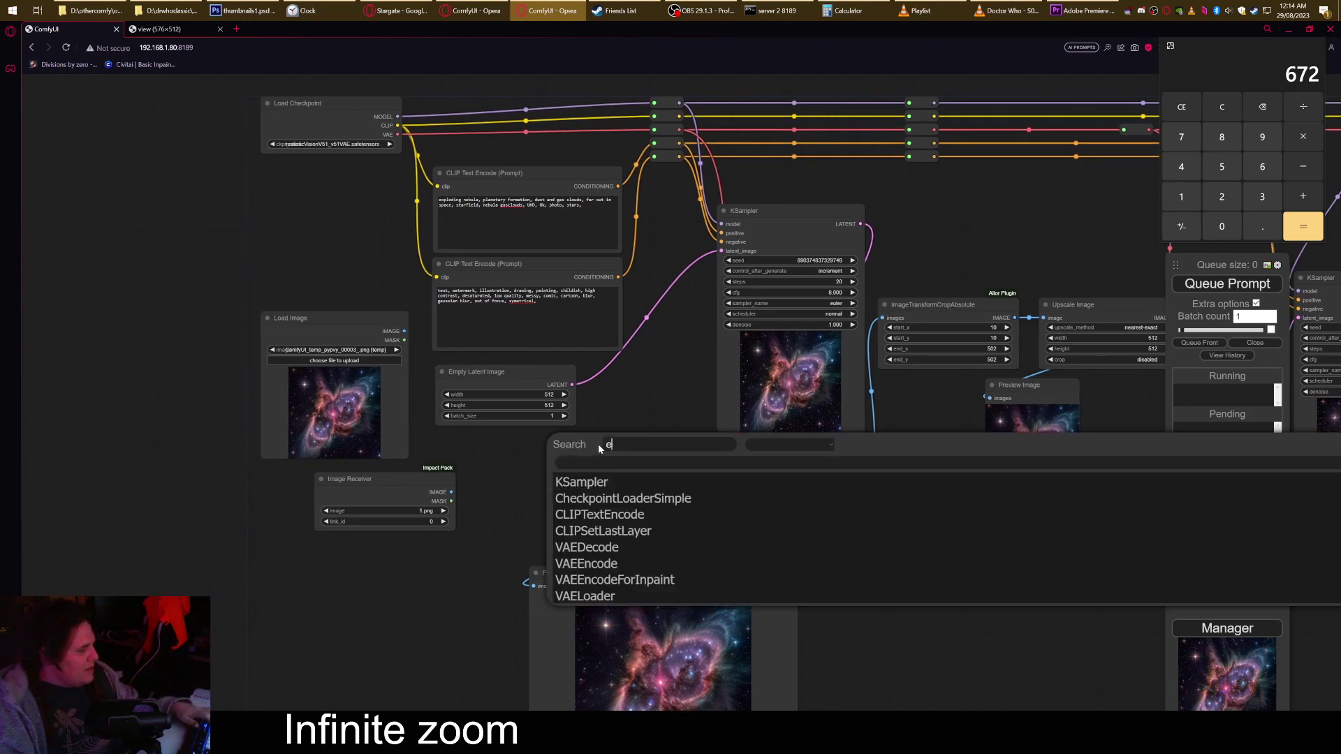
text(en)
key(Down)
key(Return)
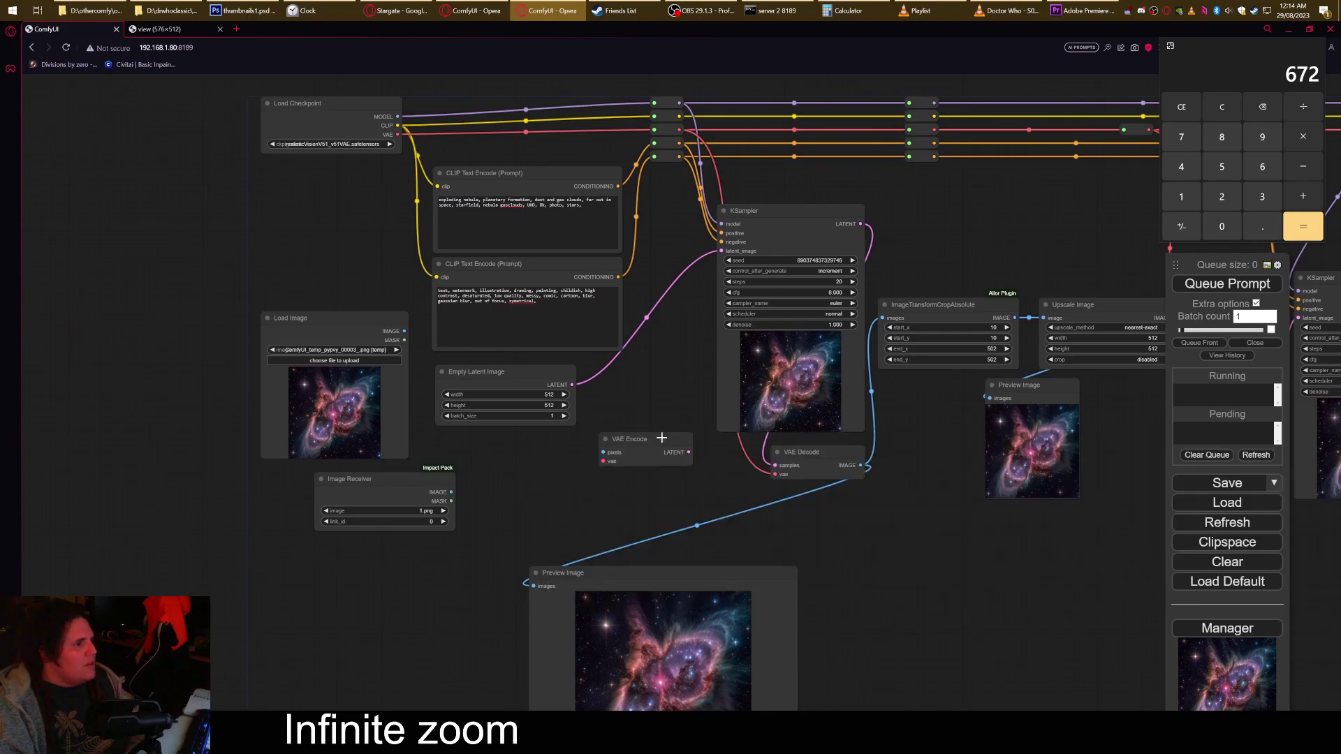
drag(689, 452, 721, 253)
drag(628, 439, 612, 412)
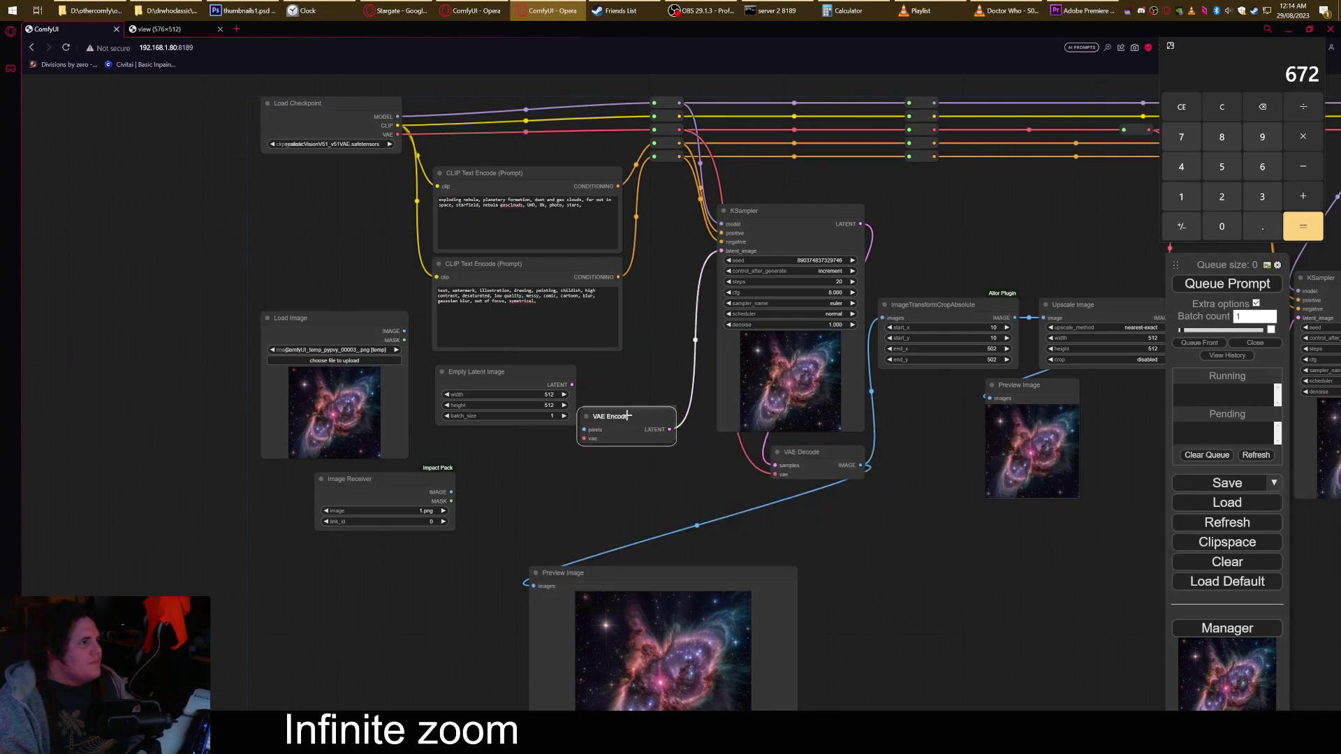
Delete Empty Latent Image and feed Load Checkpoint's VAE and Load Image's IMAGE into VAE Encode.
click(516, 378)
right_click(517, 378)
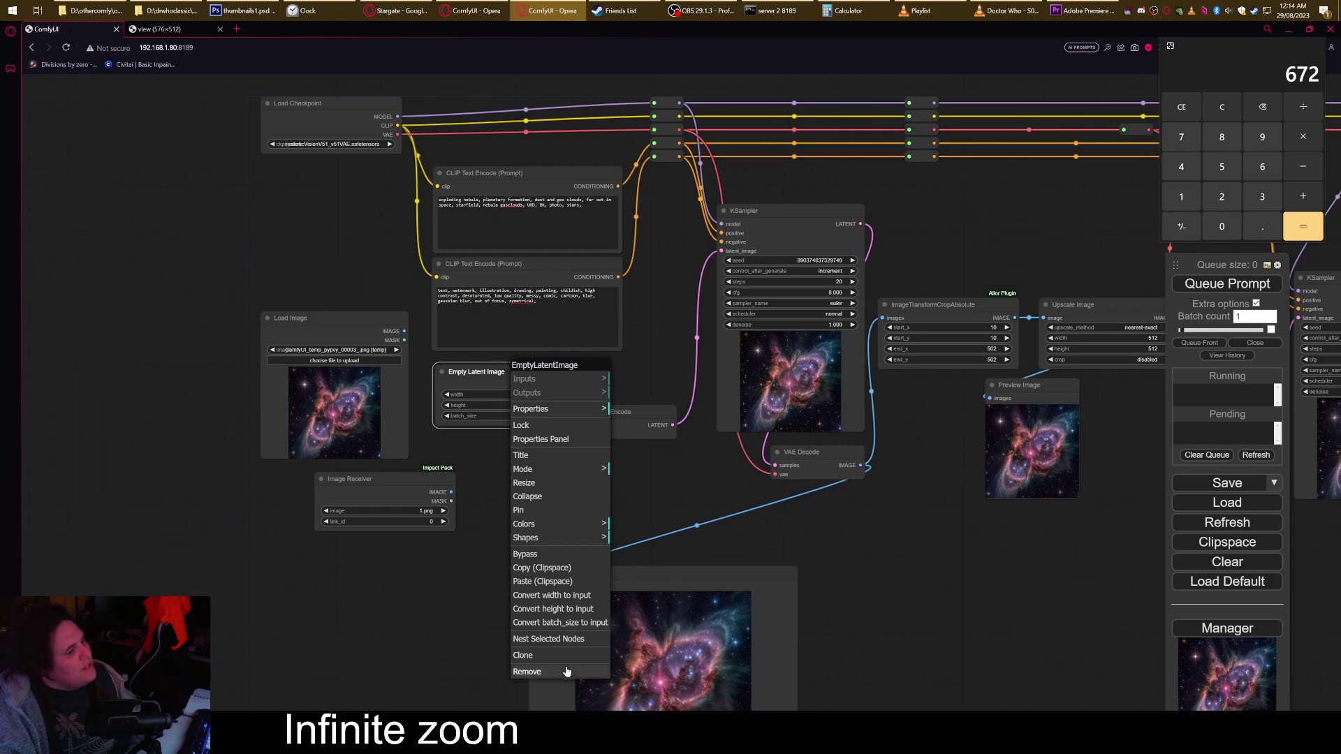
click(537, 671)
drag(598, 416, 543, 403)
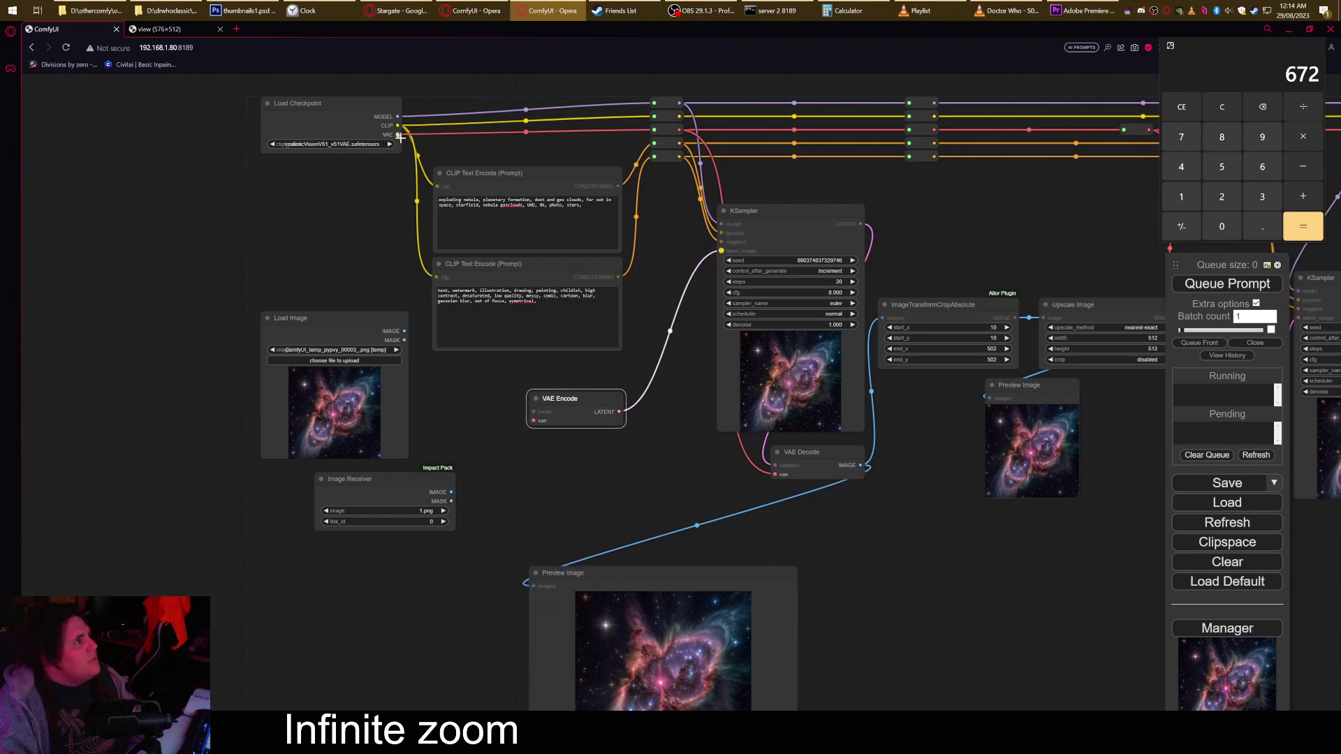
drag(397, 134, 533, 420)
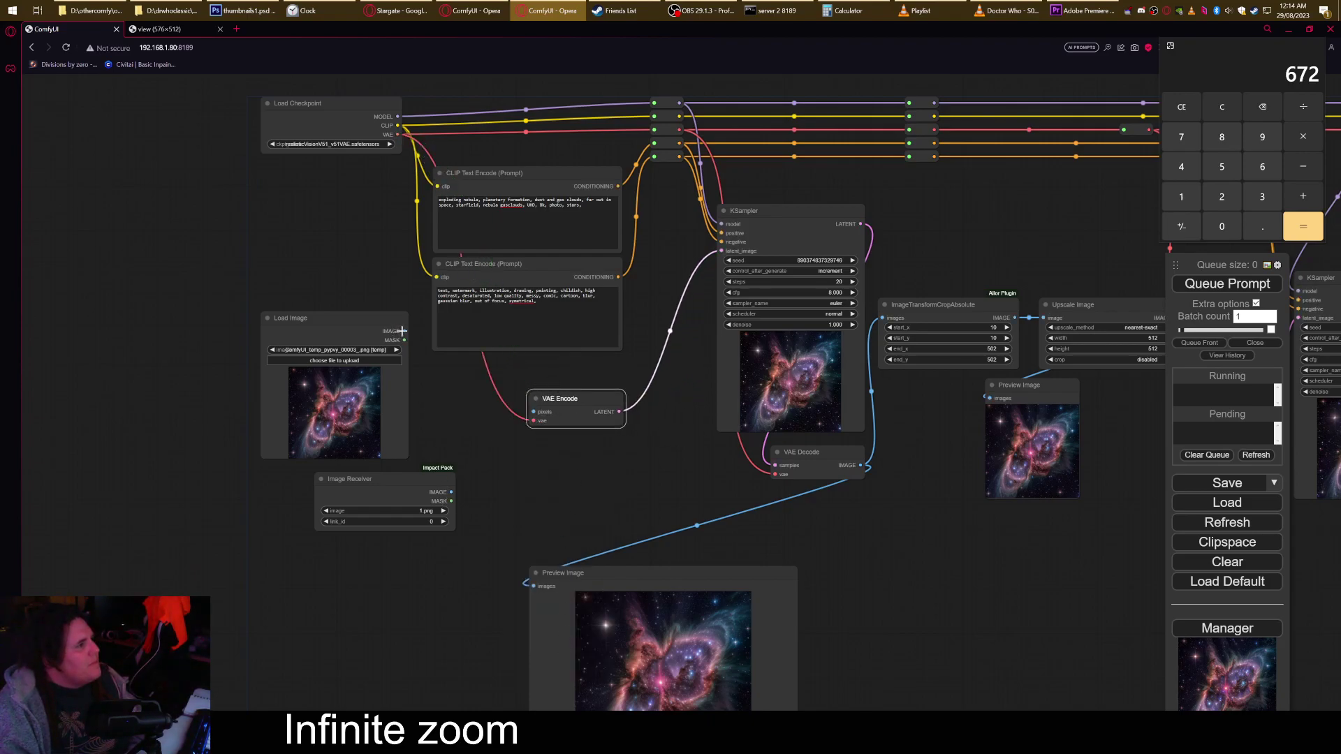
drag(403, 331, 534, 412)
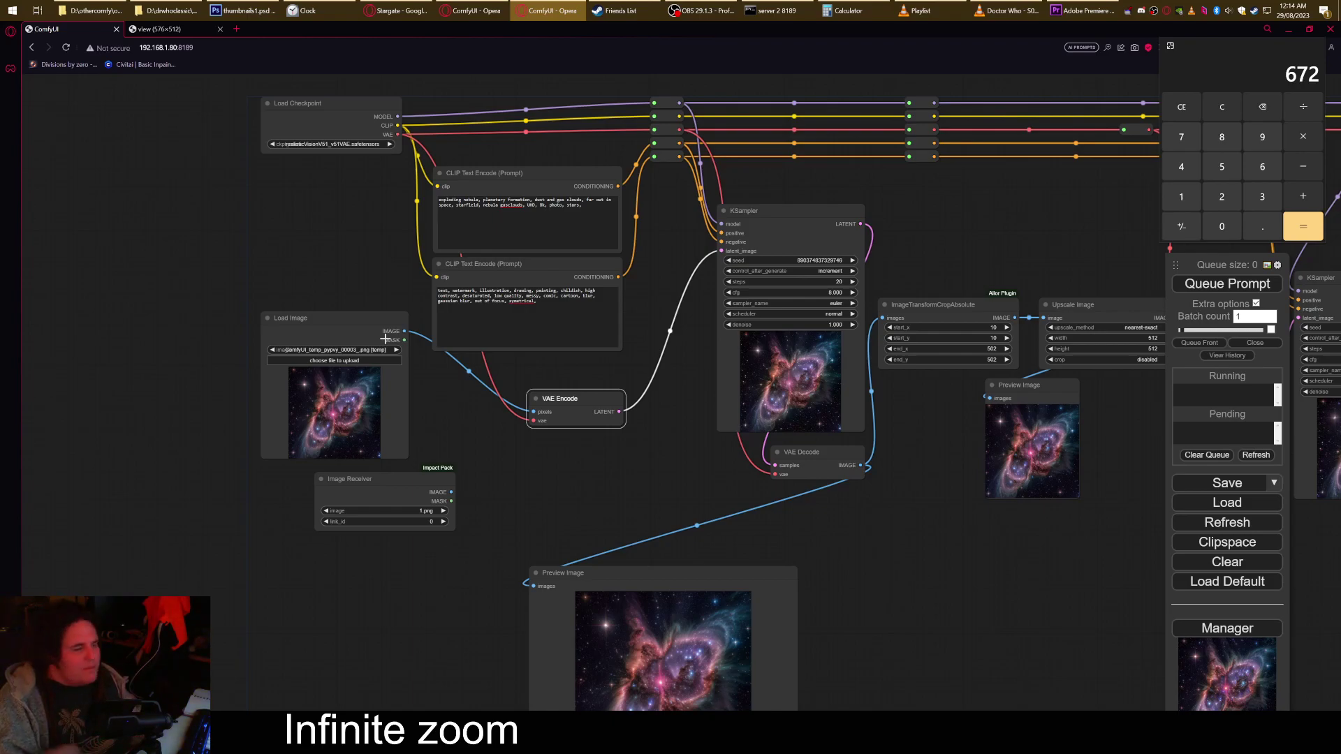
Settle the Image Receiver node directly beneath Load Image.
drag(402, 496, 389, 536)
drag(400, 333, 413, 372)
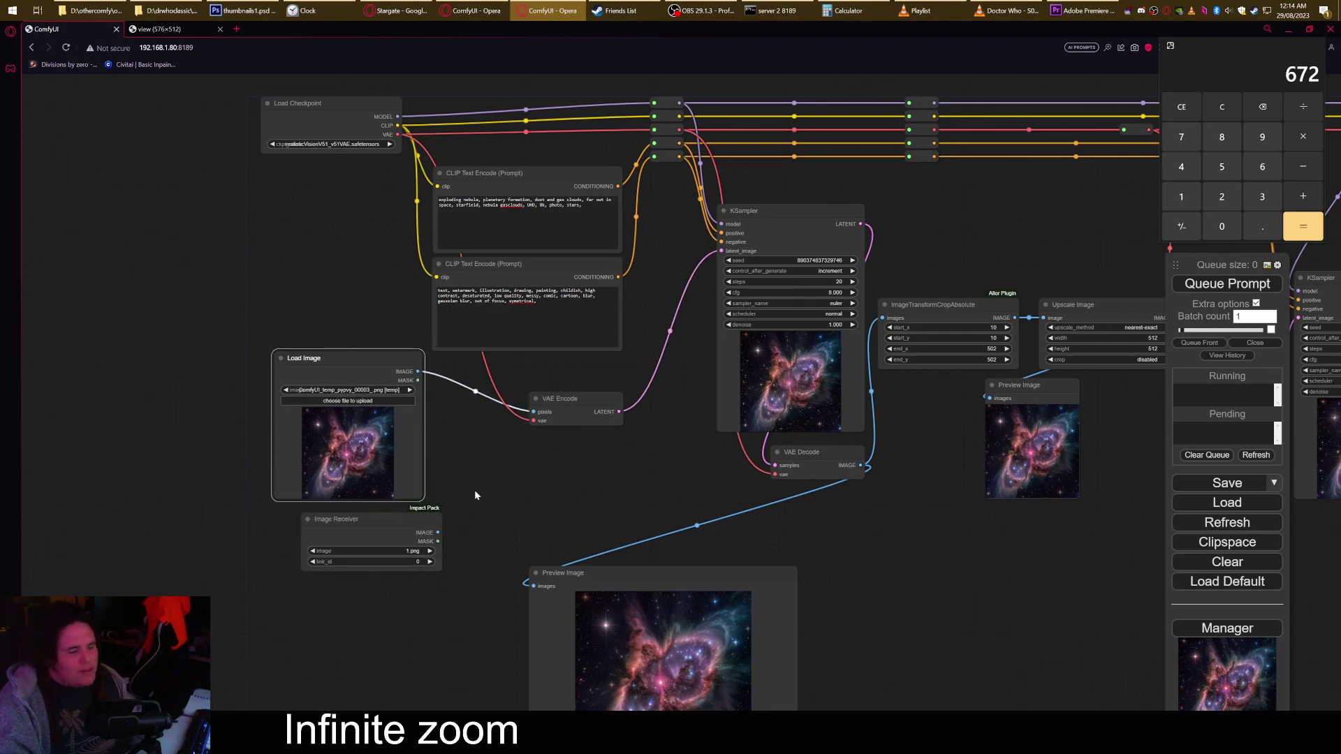
drag(411, 537, 569, 496)
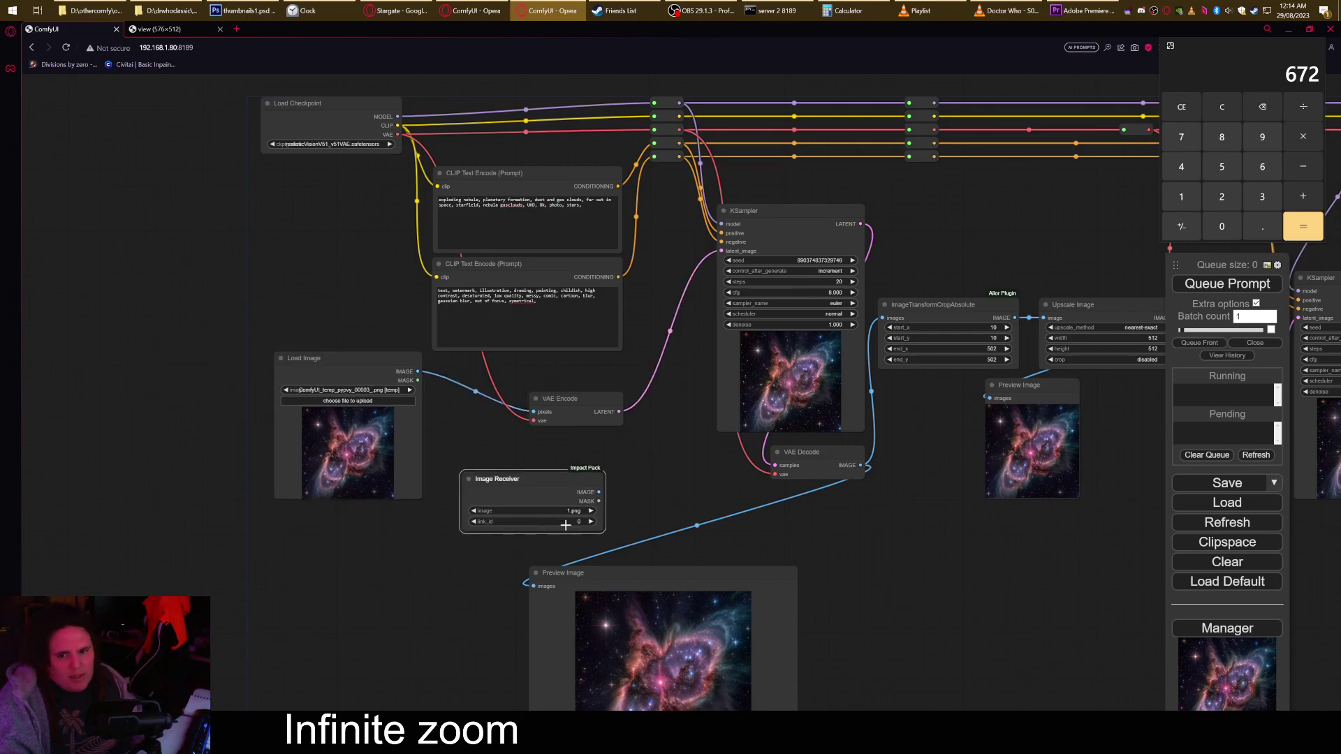
scroll(541, 521, up, 4)
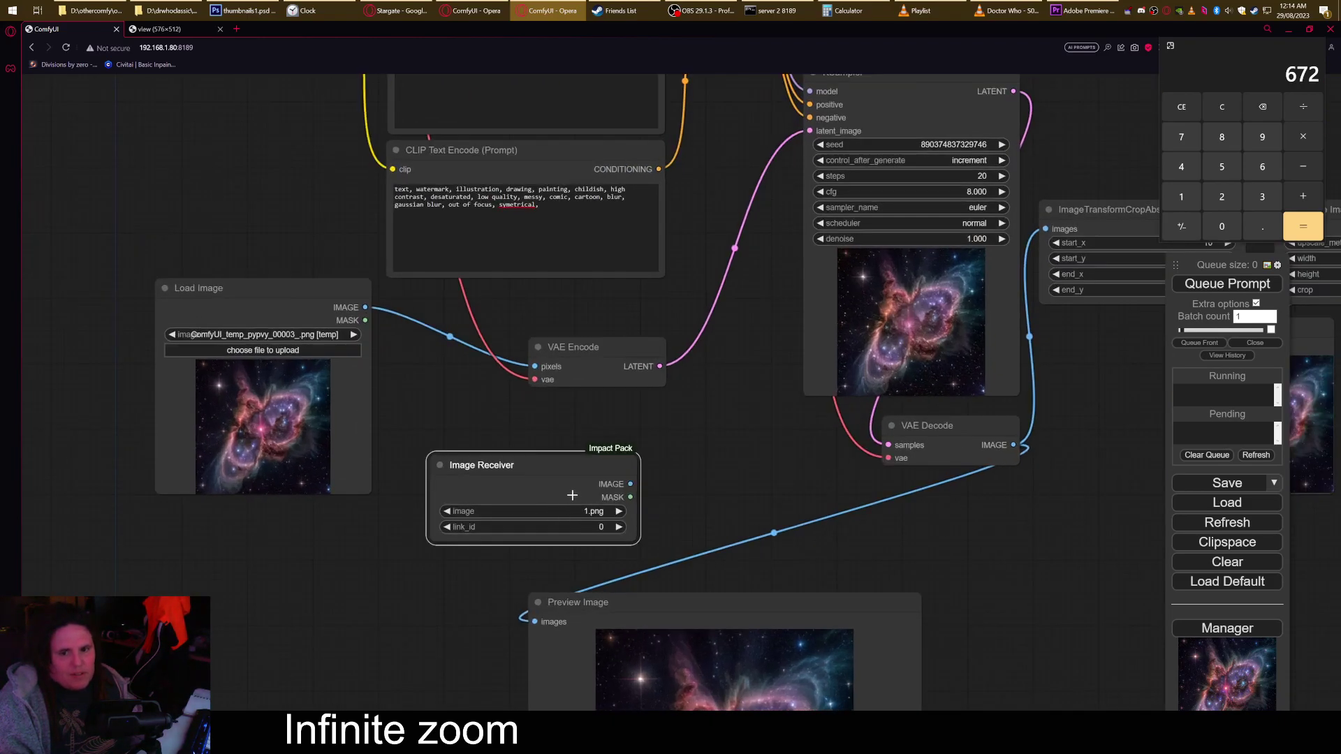
scroll(572, 495, down, 1)
drag(572, 494, 393, 553)
drag(603, 464, 571, 452)
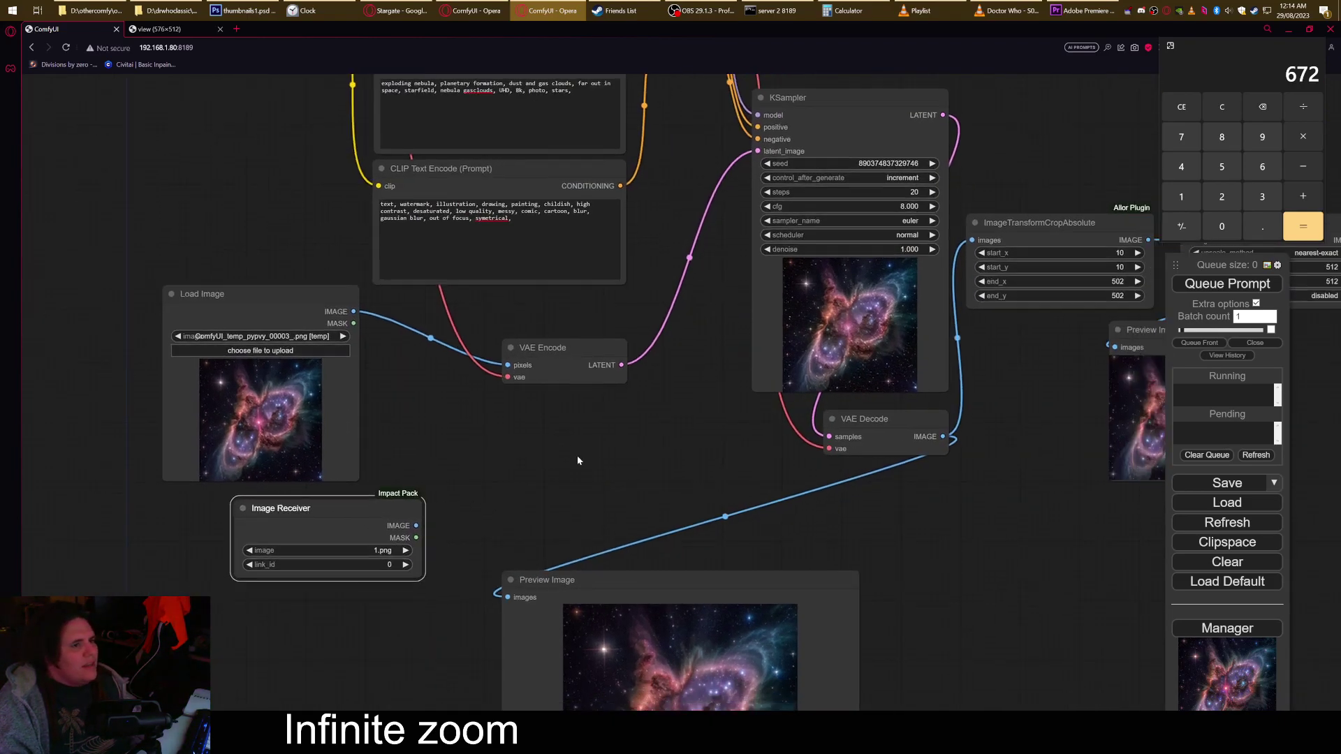
scroll(571, 458, down, 2)
drag(736, 478, 470, 482)
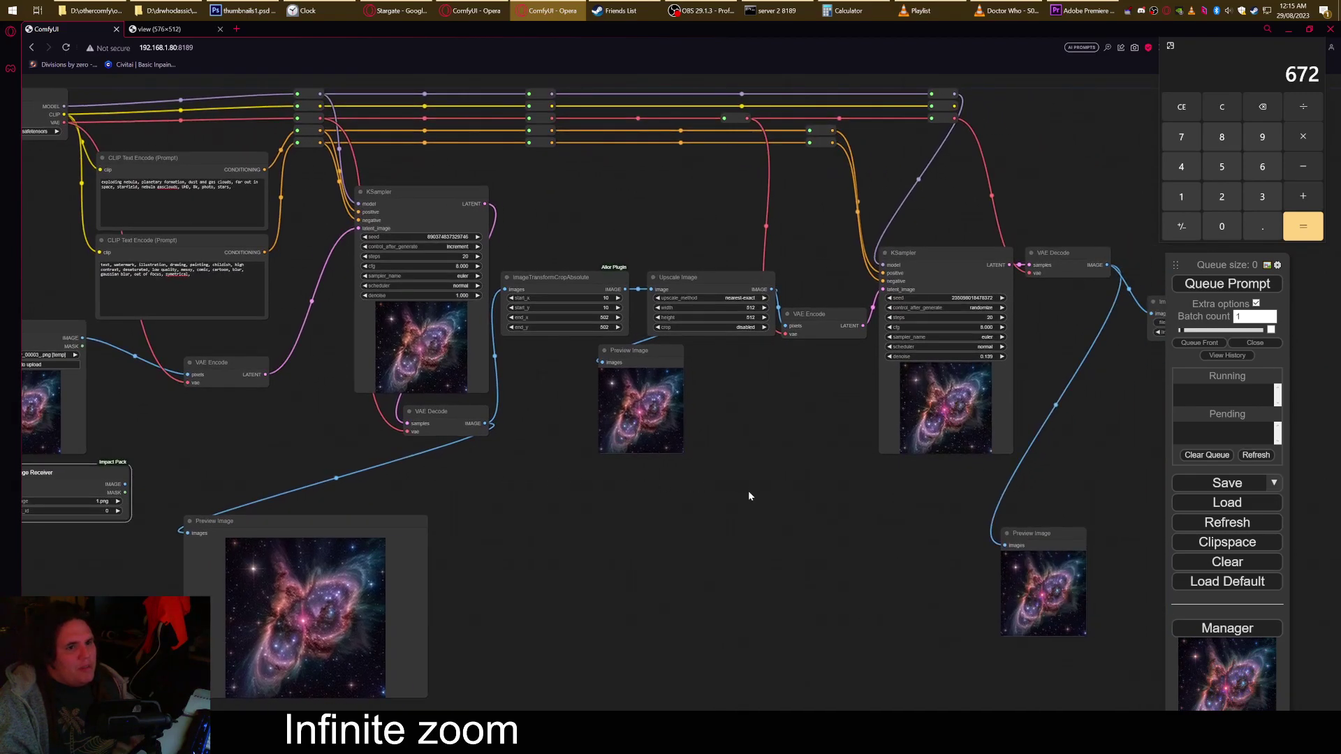
Queue one run, then drag the first KSampler's denoise down from 1.000 to 0.176.
drag(745, 498, 693, 501)
click(1229, 286)
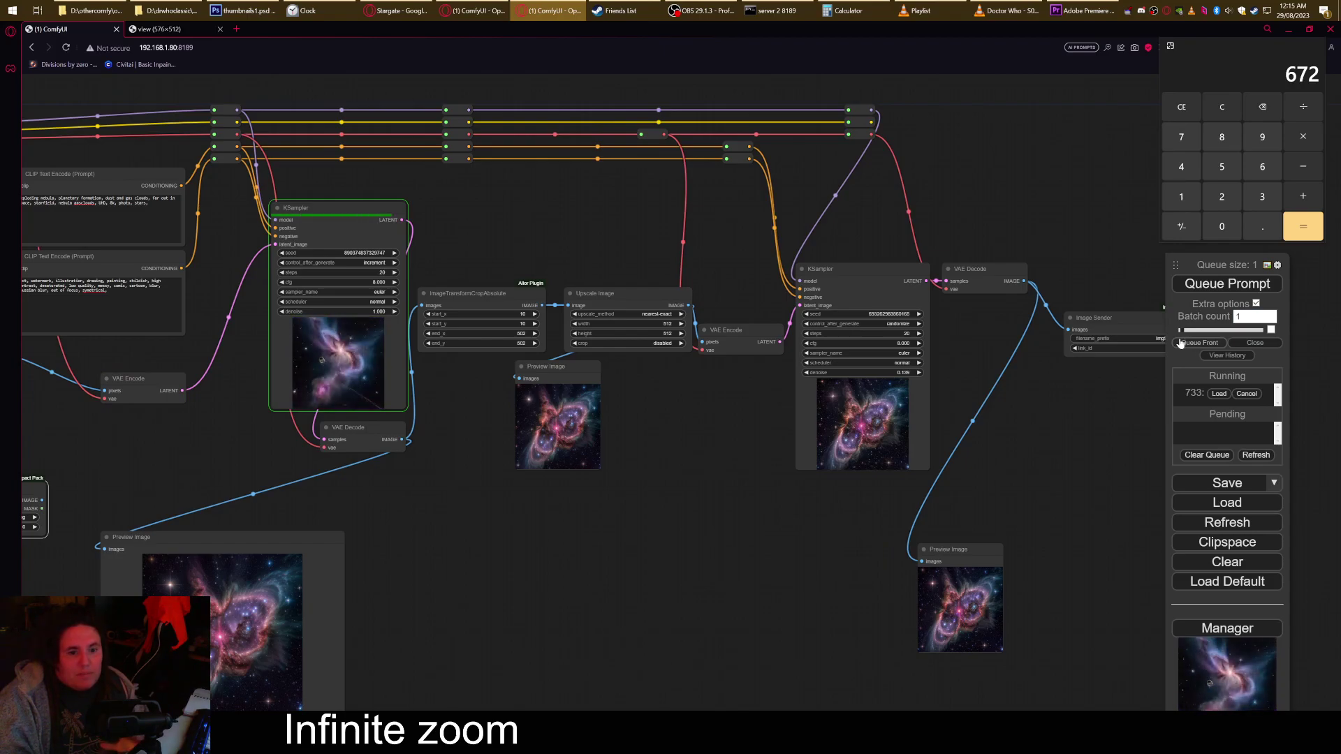
drag(667, 503, 928, 515)
drag(626, 327, 538, 332)
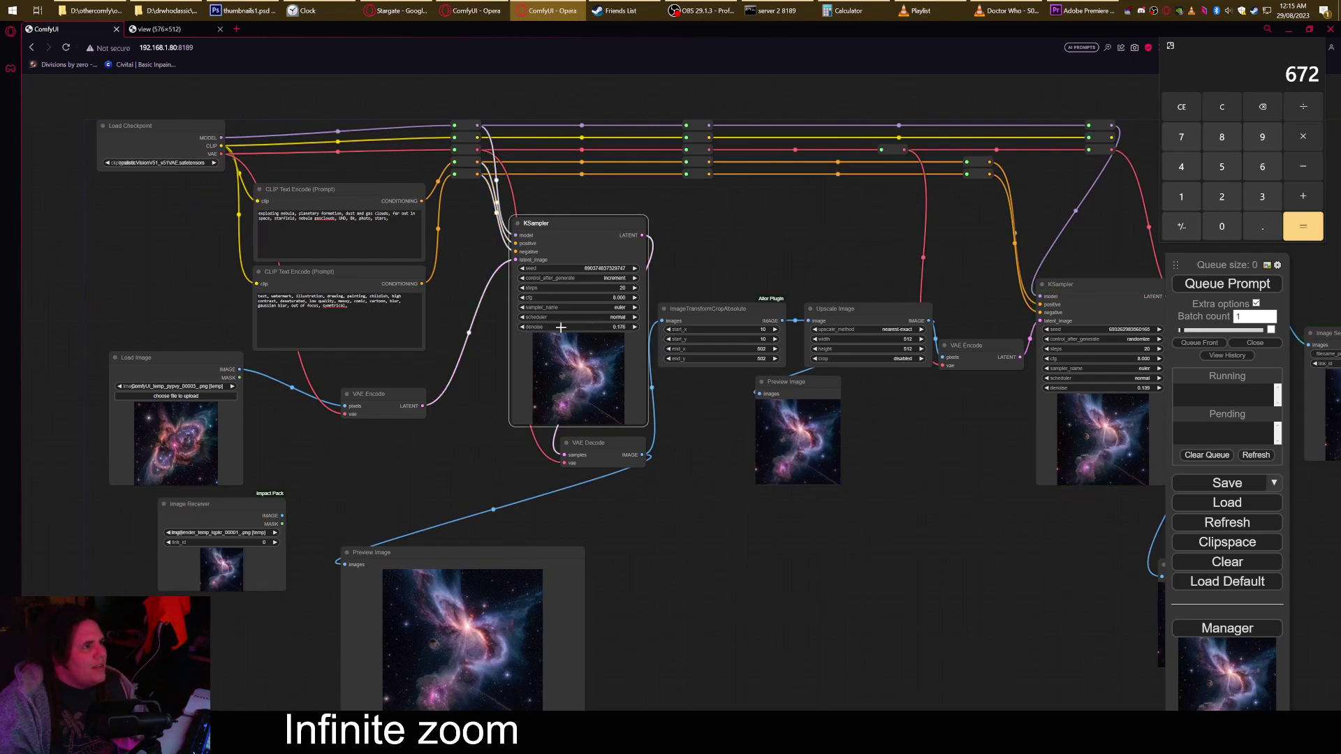
scroll(568, 326, up, 8)
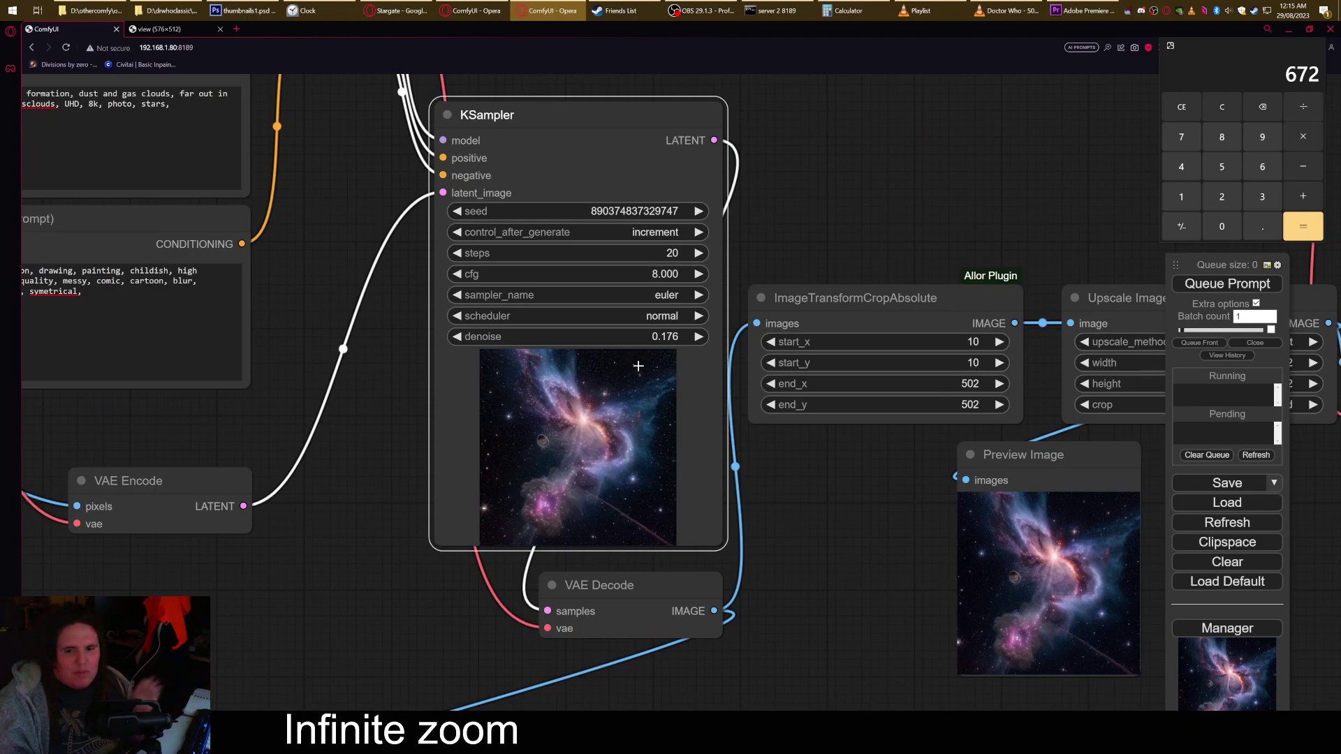
Step the first KSampler's denoise down from 0.176 to 0.166, then pan to the right-hand nodes.
scroll(648, 364, up, 1)
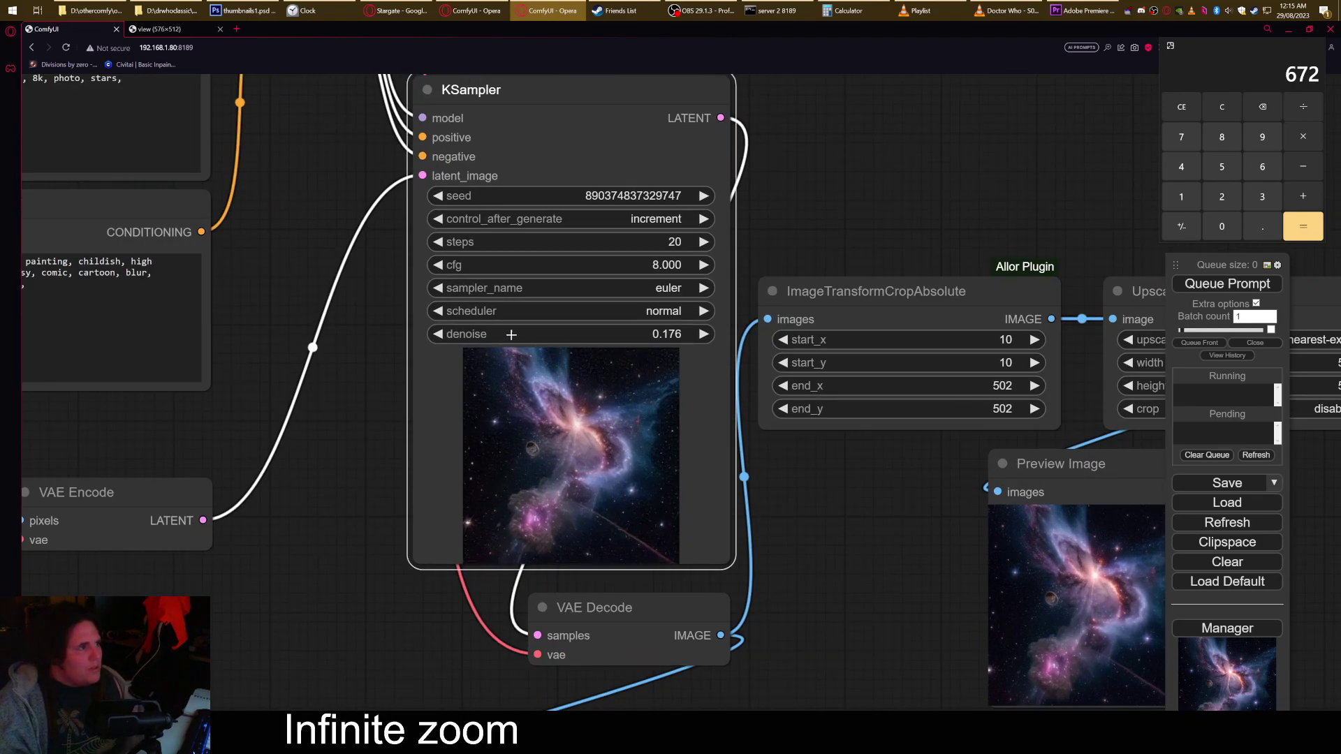
click(459, 336)
scroll(767, 469, down, 7)
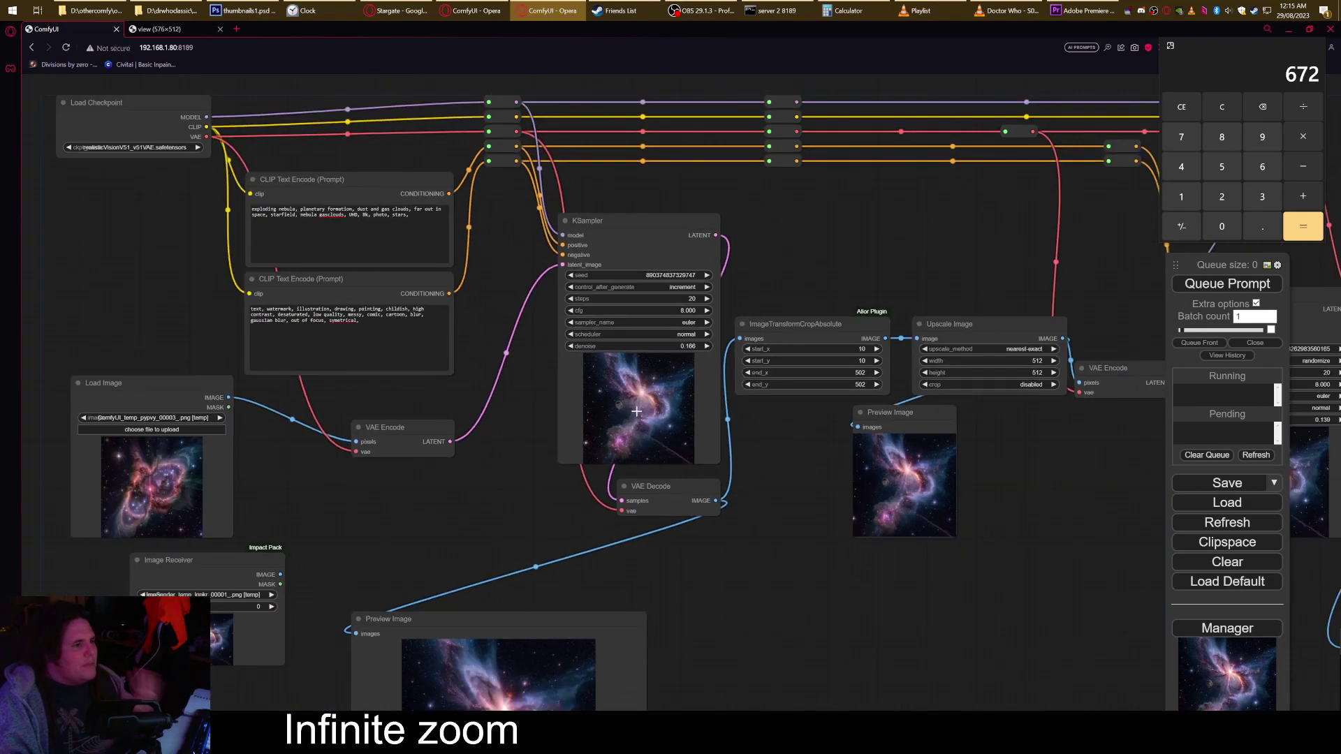
scroll(761, 461, down, 5)
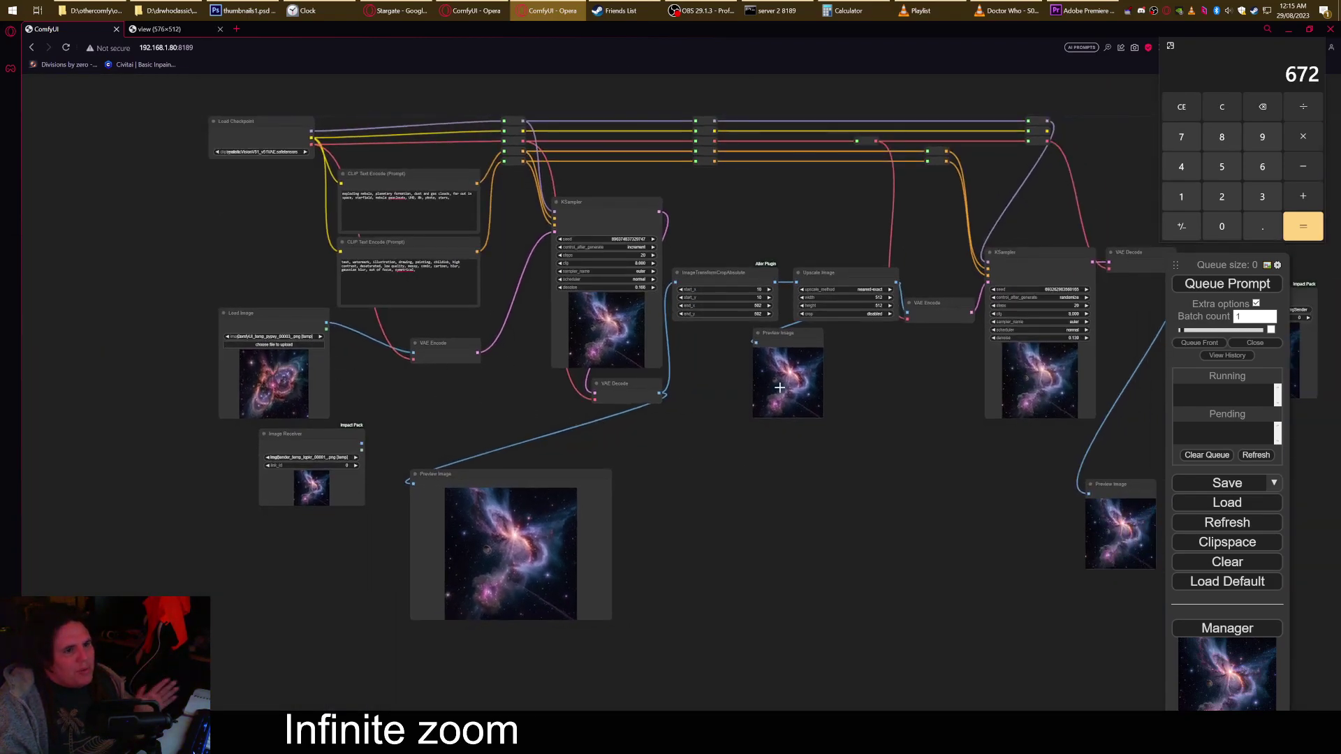
drag(823, 430, 625, 472)
scroll(1061, 417, up, 5)
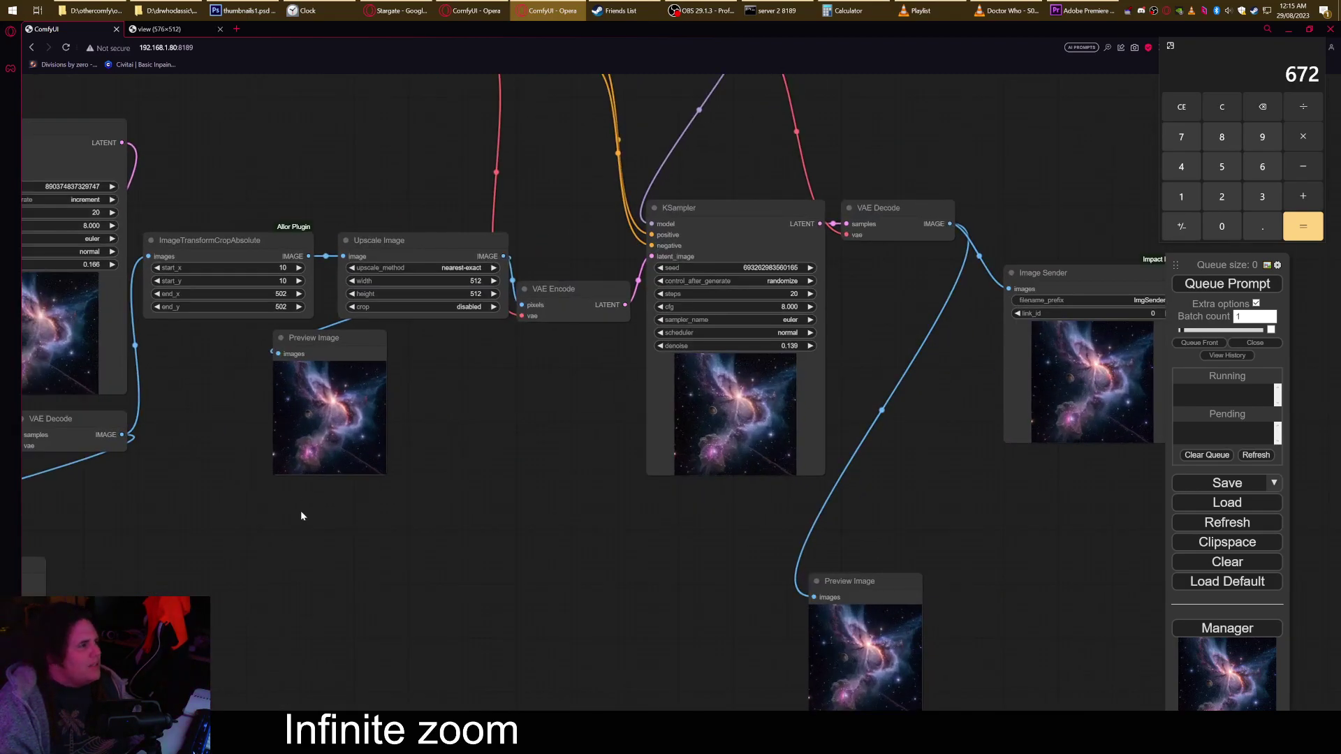
scroll(305, 516, left, 10)
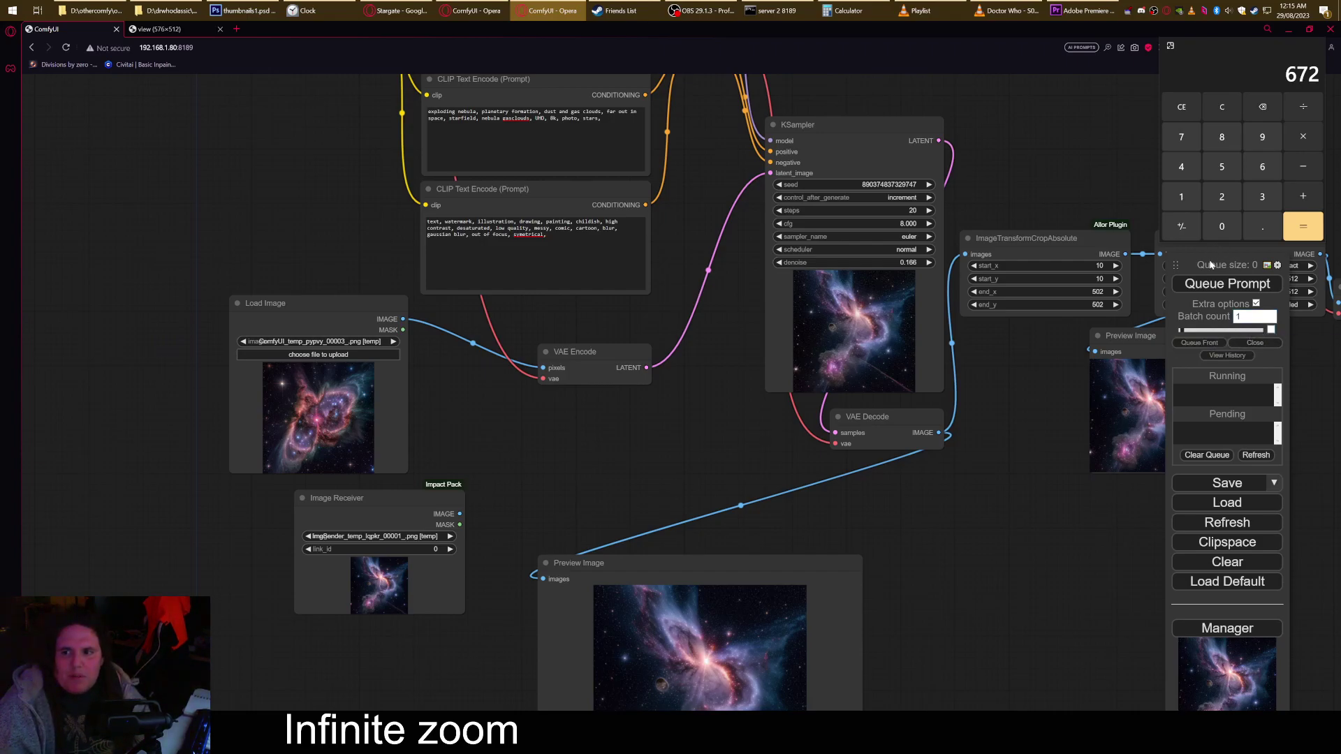
Move the queue panel onto the canvas and enlarge the browser page zoom to 175%.
drag(1232, 264, 1042, 234)
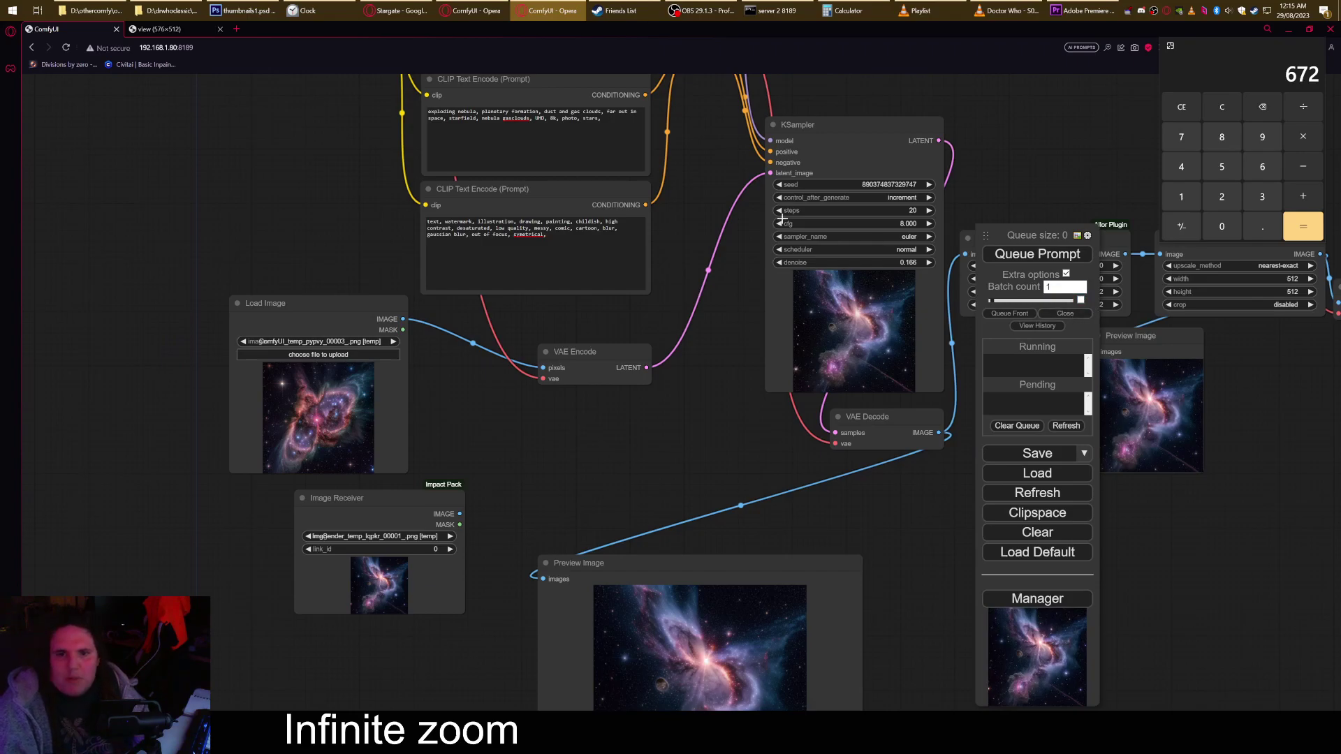
click(11, 32)
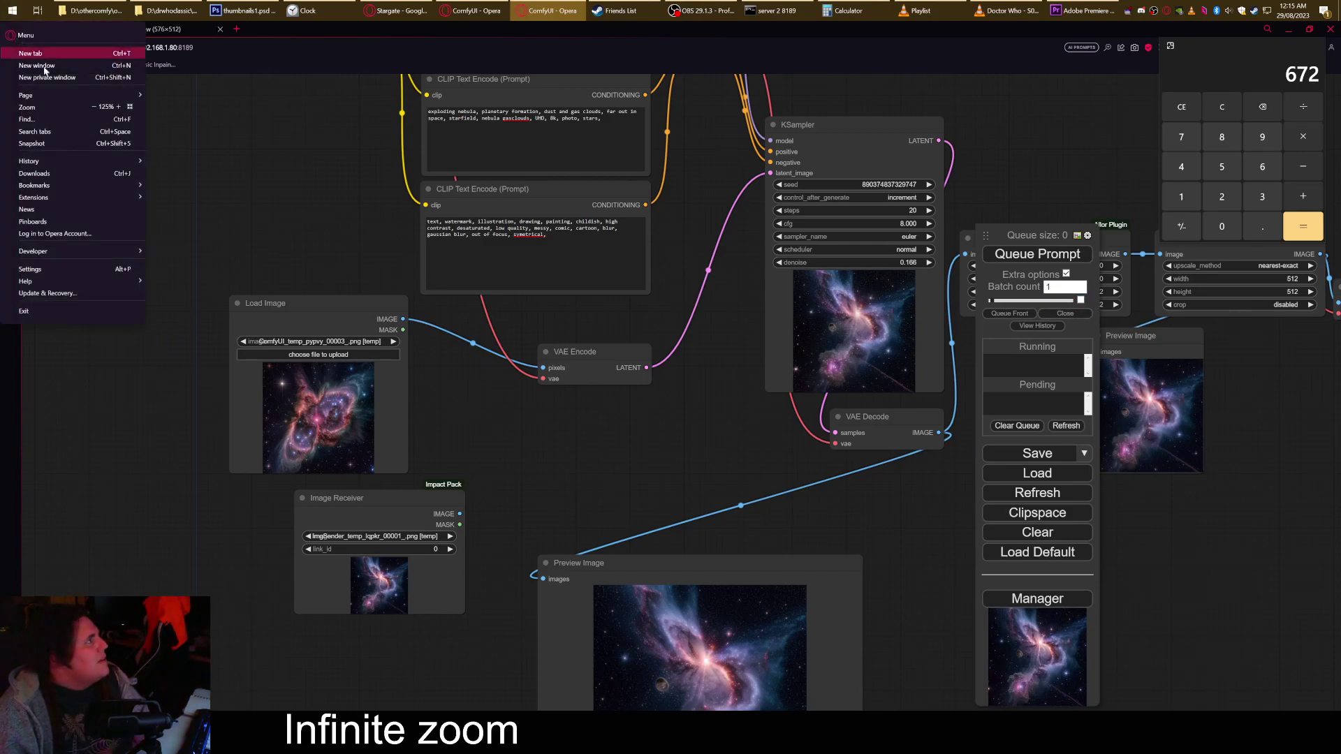
click(118, 107)
click(118, 106)
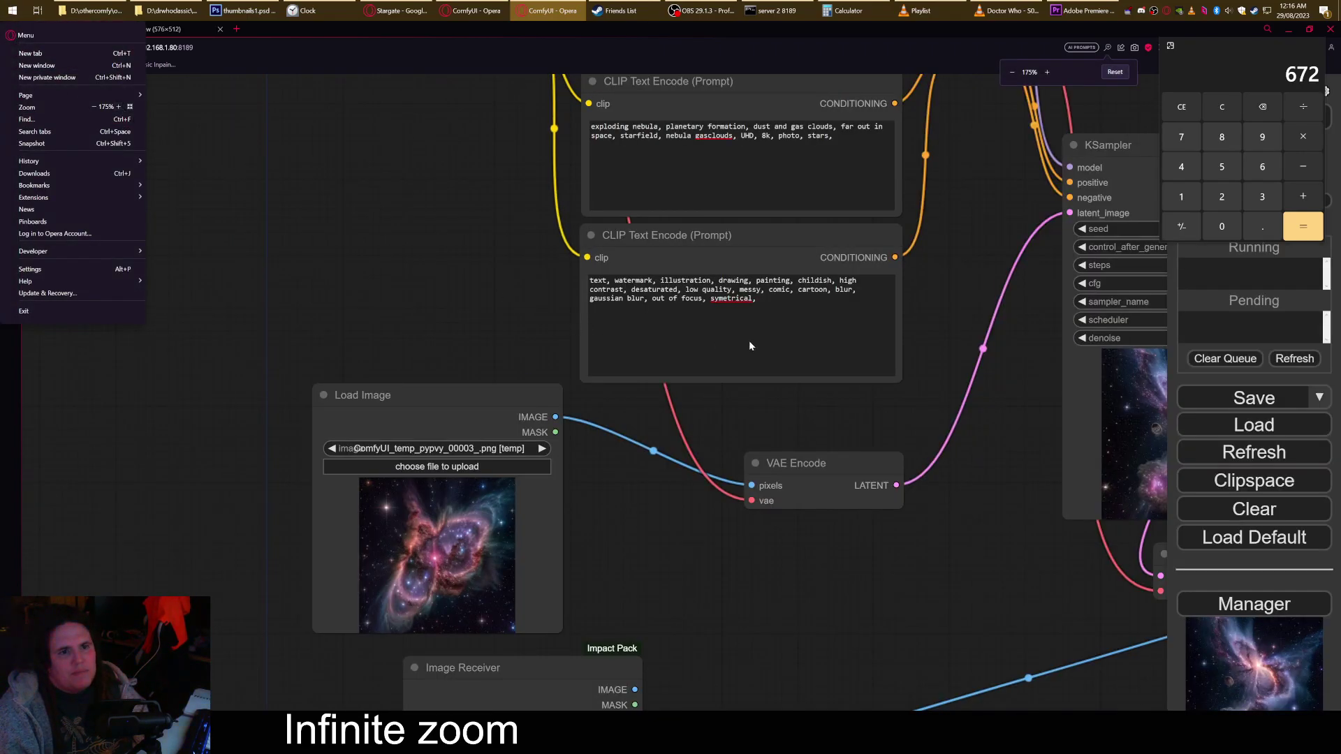
drag(1028, 318, 685, 306)
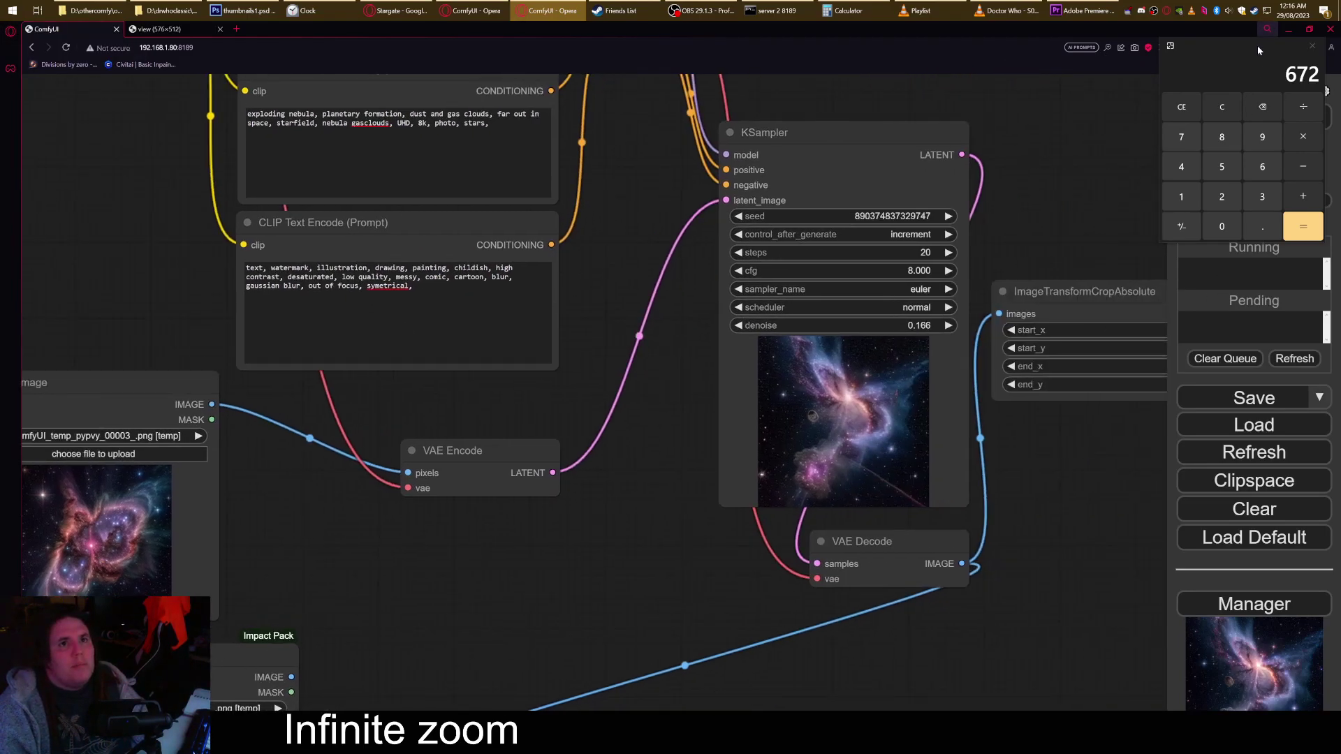
Move the Calculator window aside, then close it.
click(1236, 79)
drag(1176, 61, 995, 61)
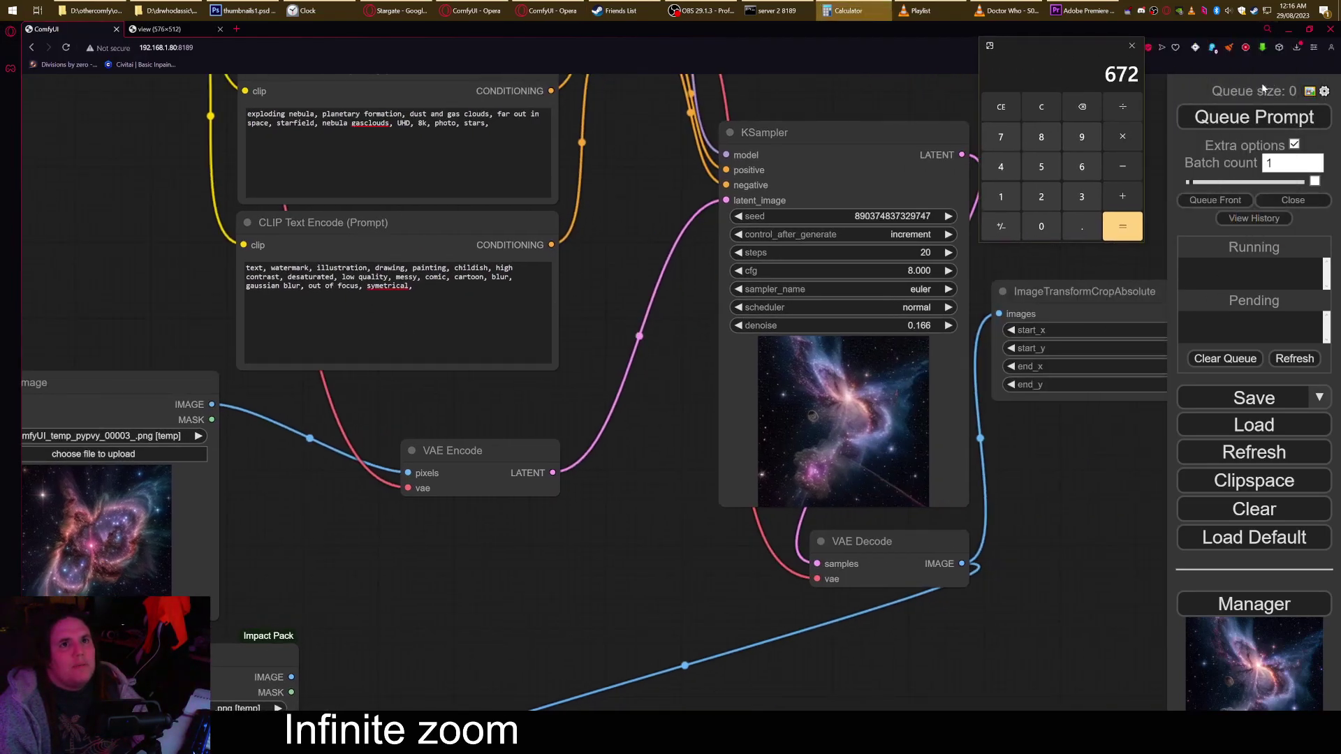
click(1291, 163)
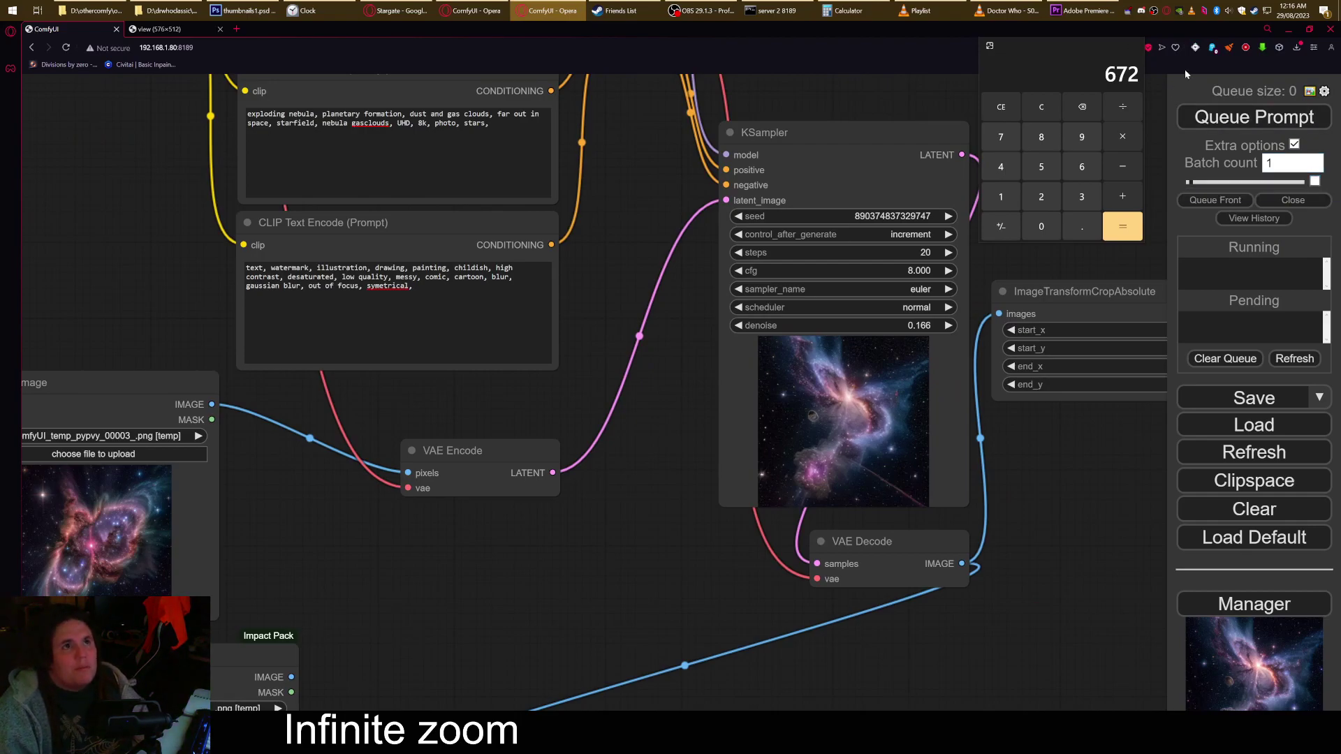
click(1136, 74)
click(1132, 45)
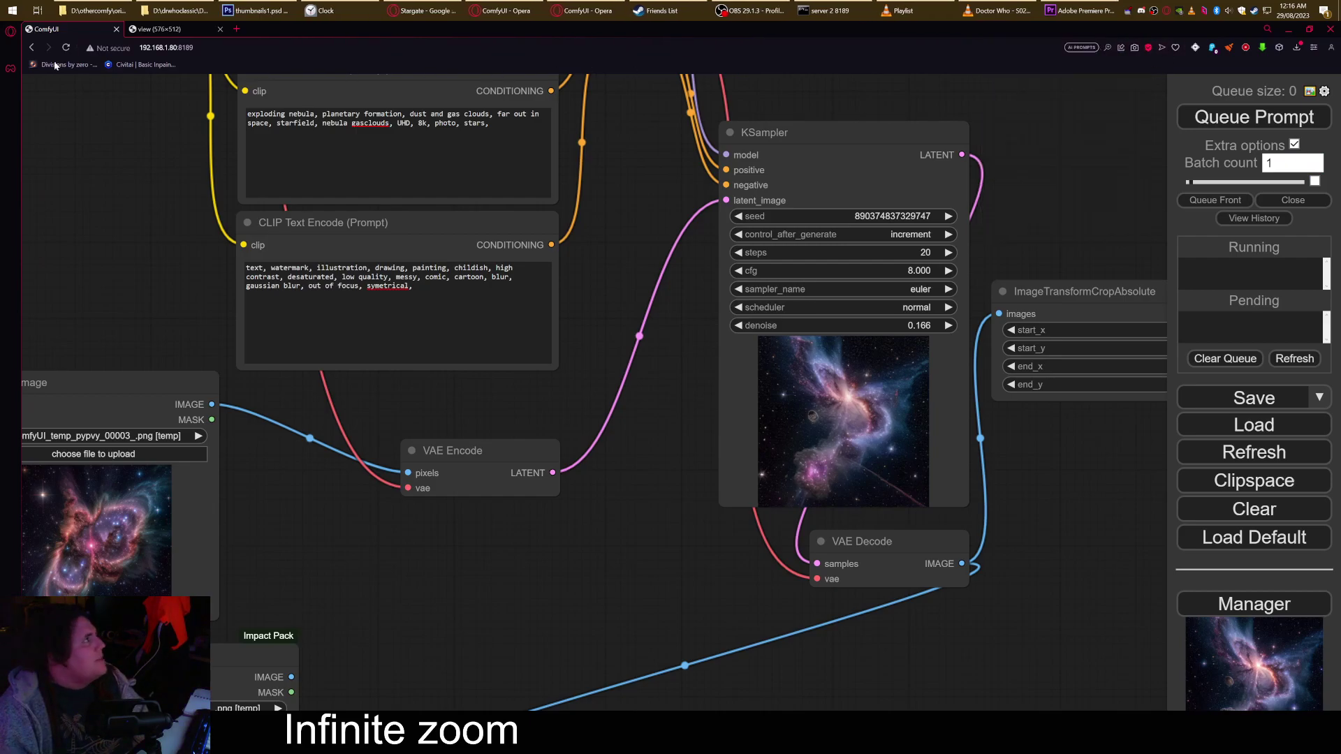
Reduce the browser page zoom to 110% and lower the queue panel slightly.
click(11, 31)
click(94, 107)
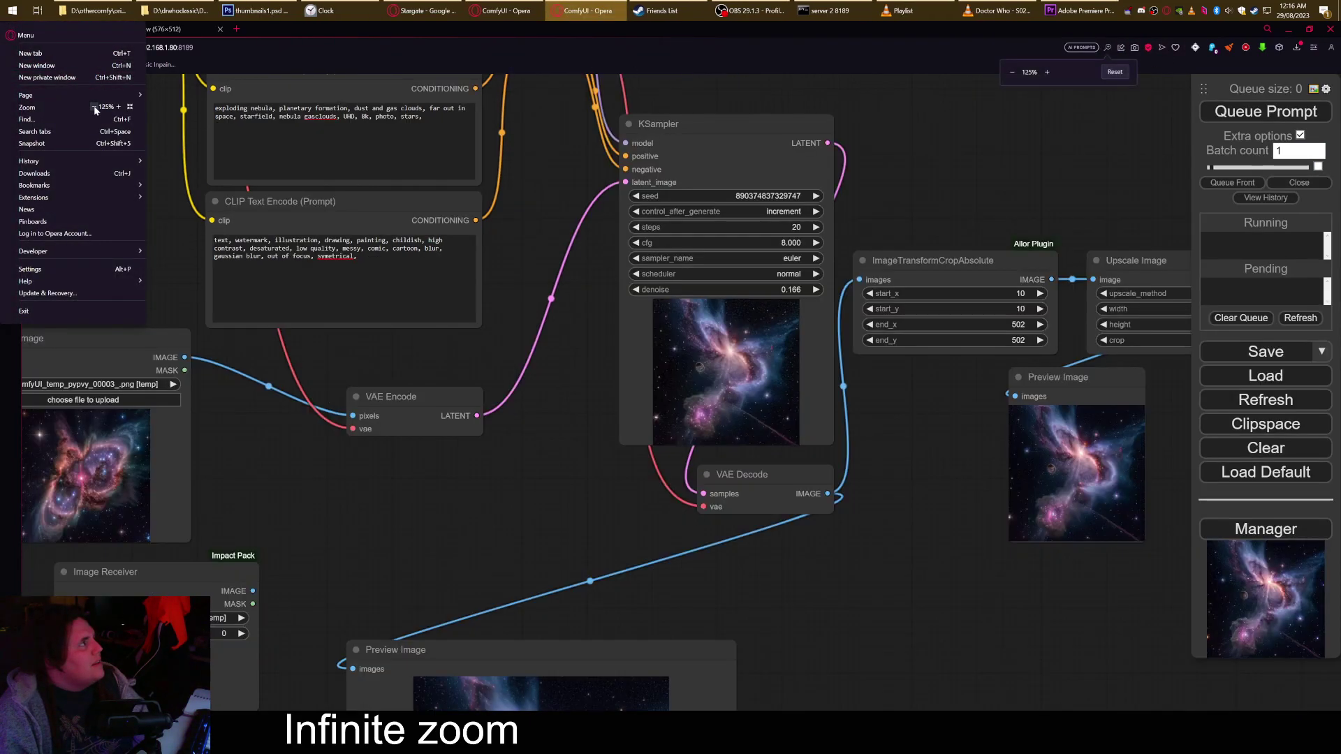
click(94, 107)
click(93, 106)
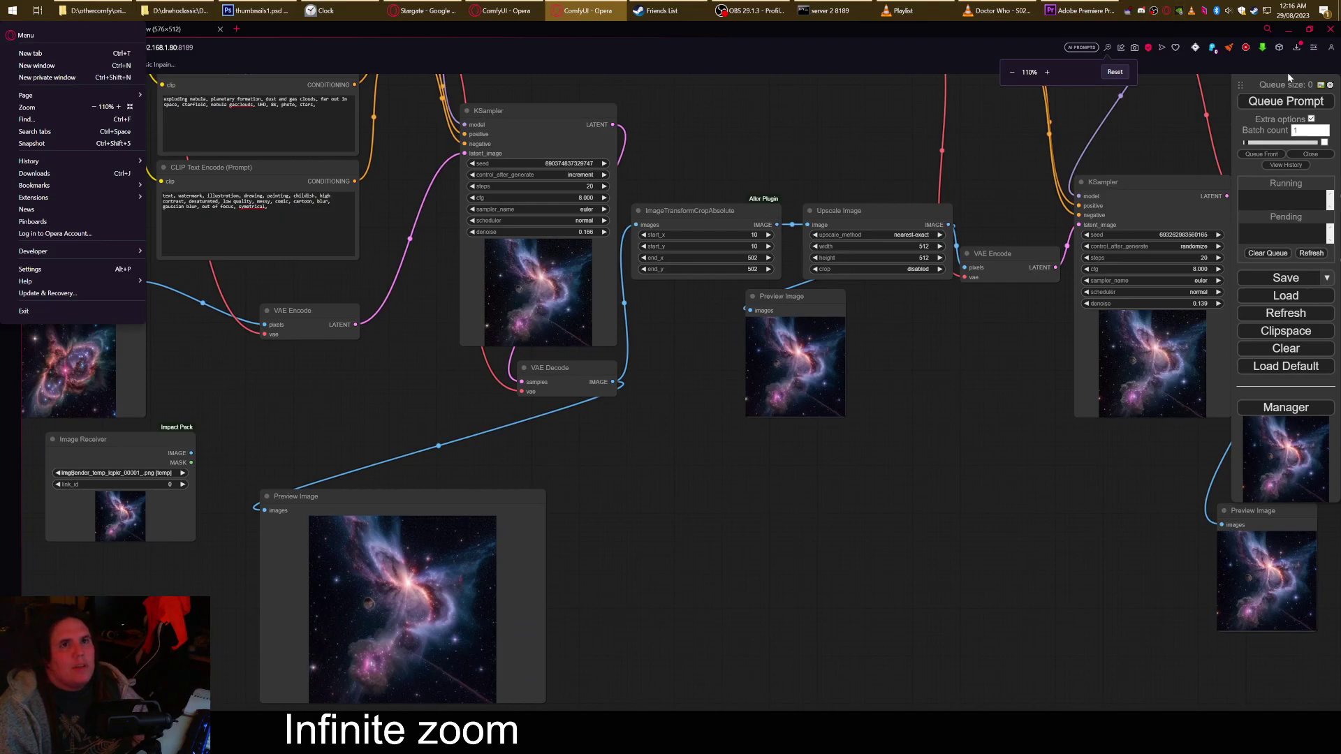
drag(1276, 84, 1220, 351)
Queue the workflow again and let it produce a new nebula frame in the previews.
drag(1113, 488, 1121, 489)
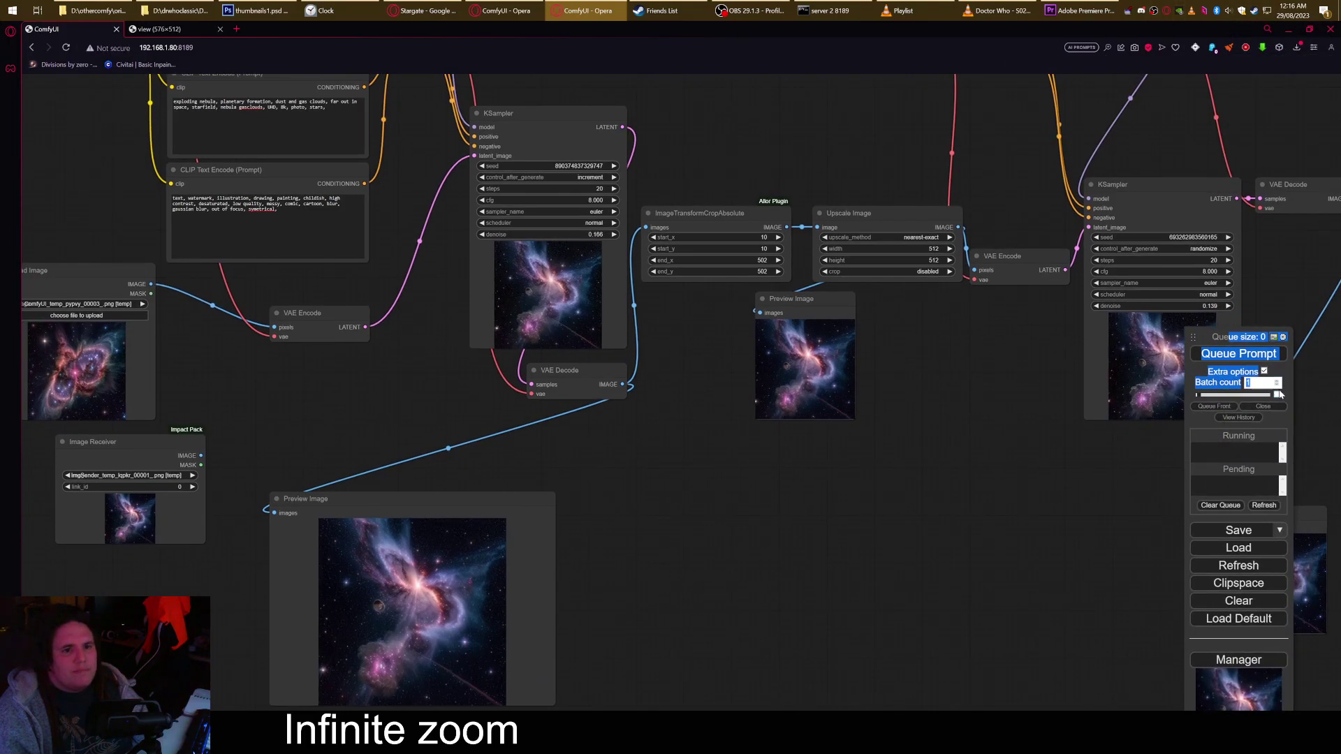
click(1238, 354)
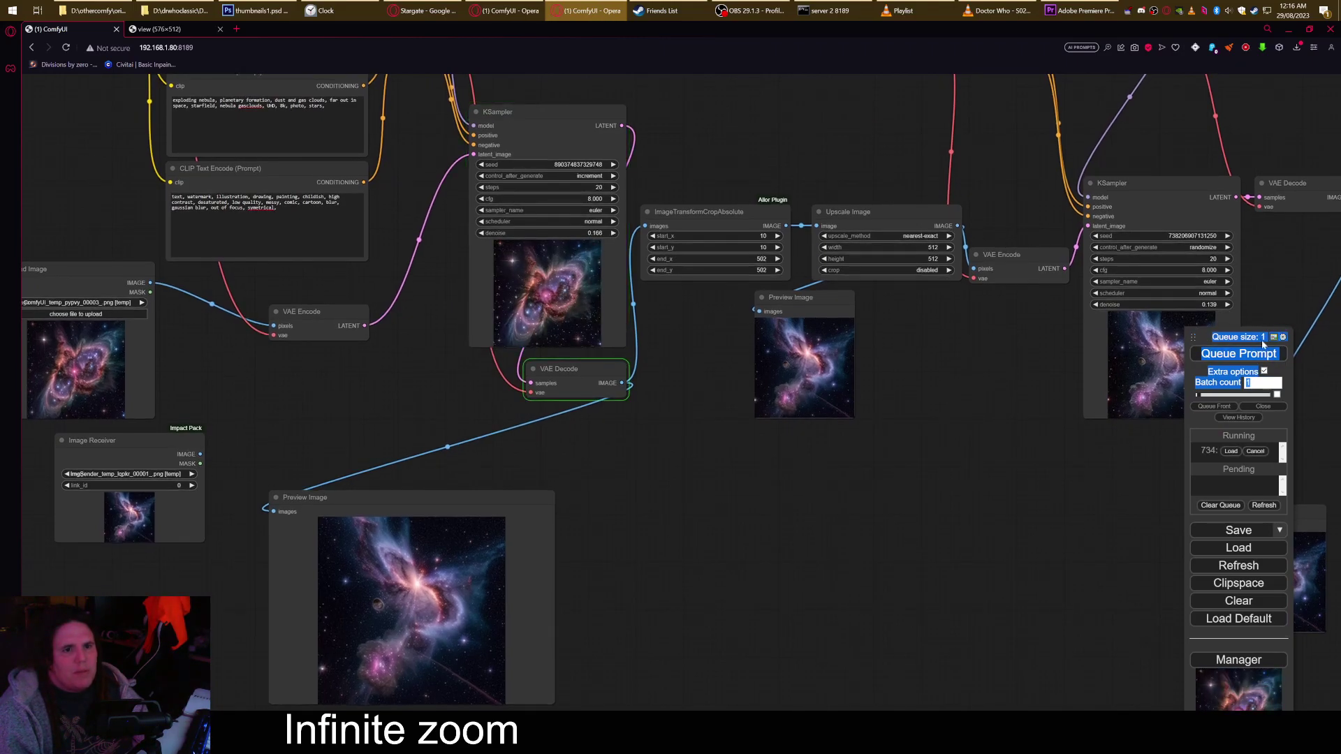
double_click(1005, 435)
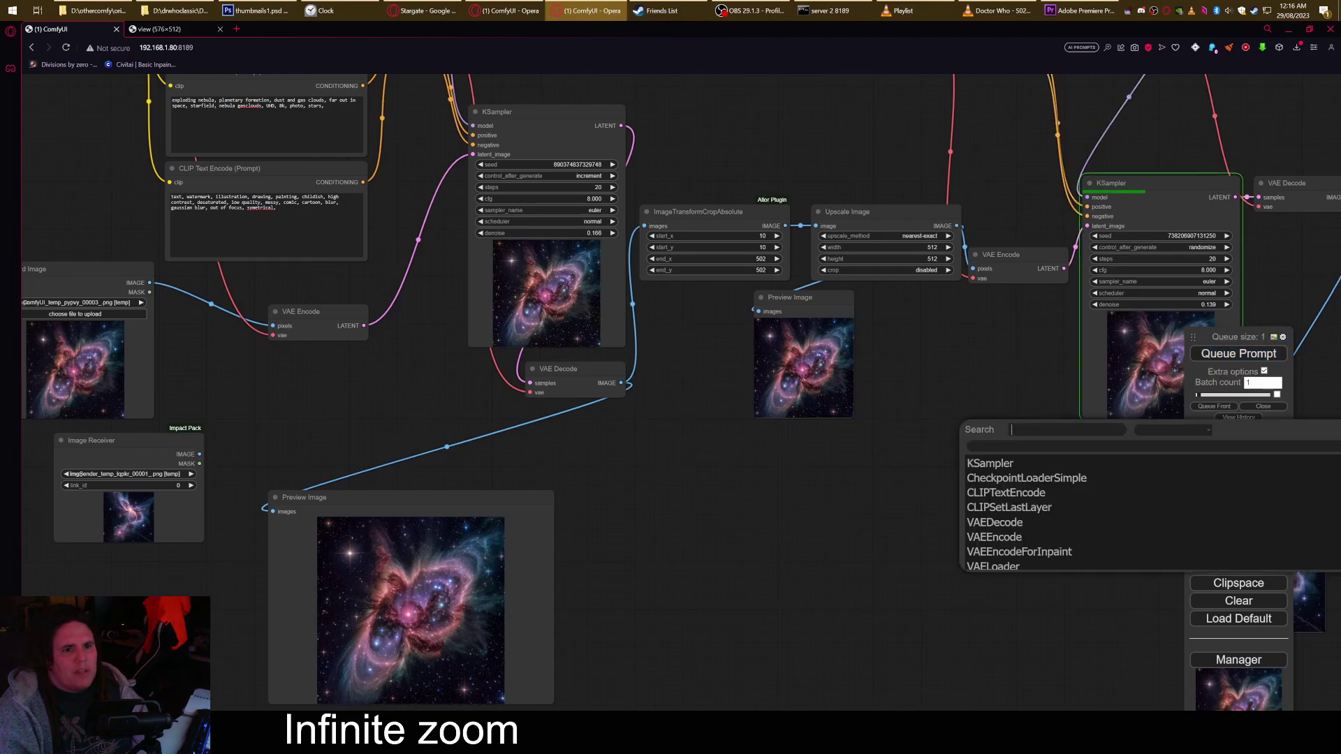
drag(995, 412, 1000, 366)
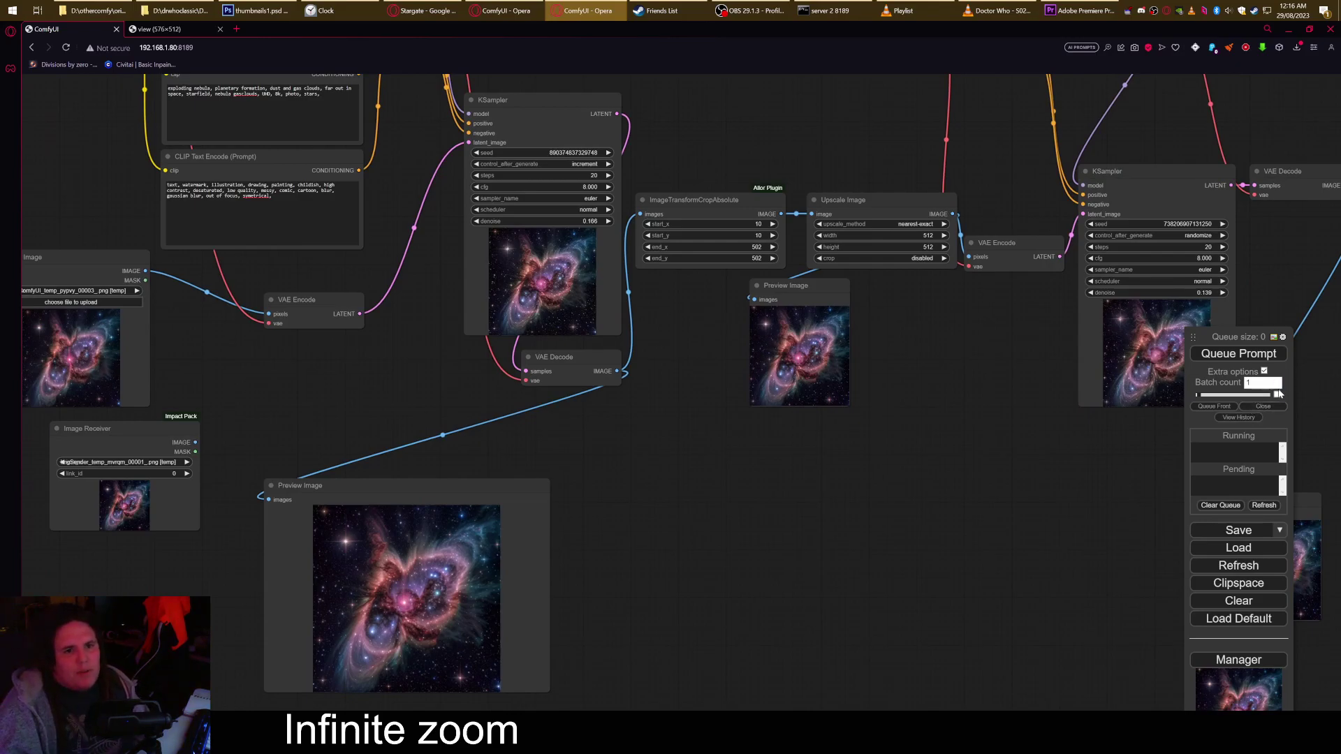
scroll(1025, 530, down, 3)
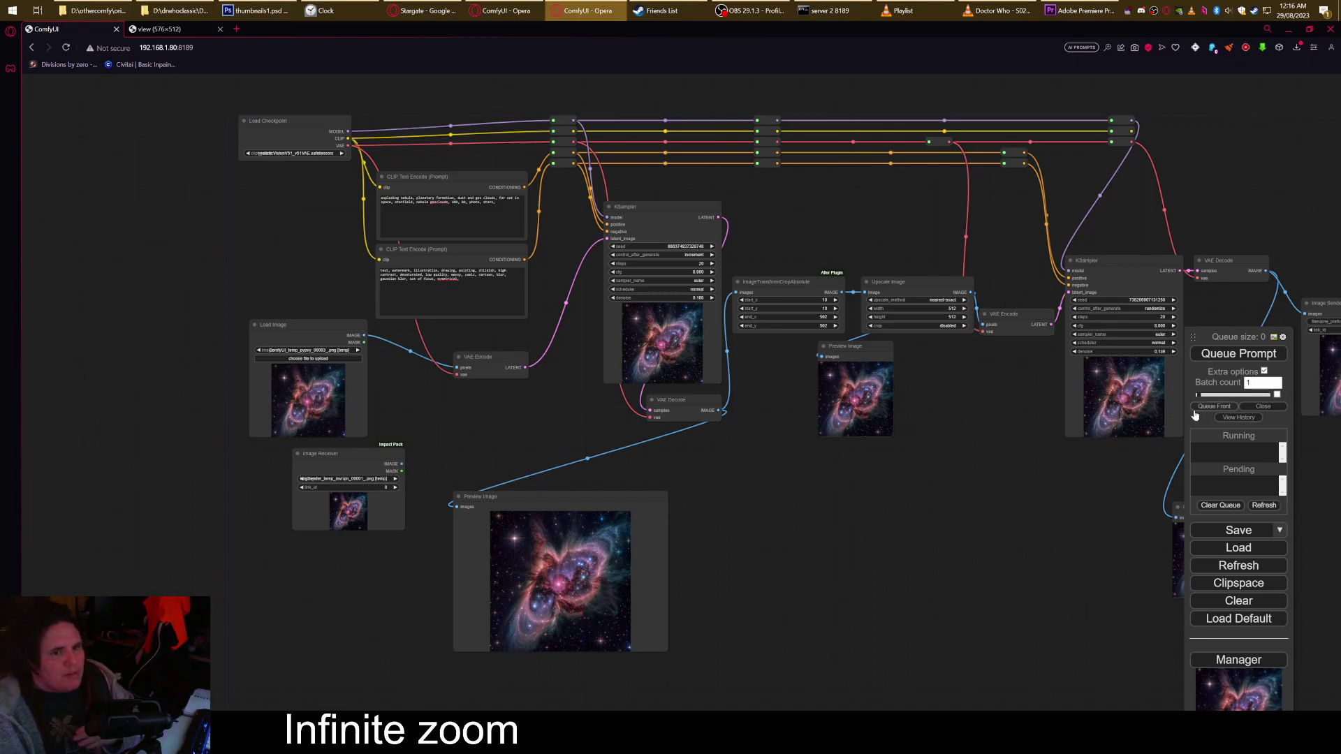
Wire Image Receiver's IMAGE output into VAE Encode's pixels input.
drag(348, 463, 458, 367)
drag(307, 325, 231, 293)
drag(424, 483, 370, 494)
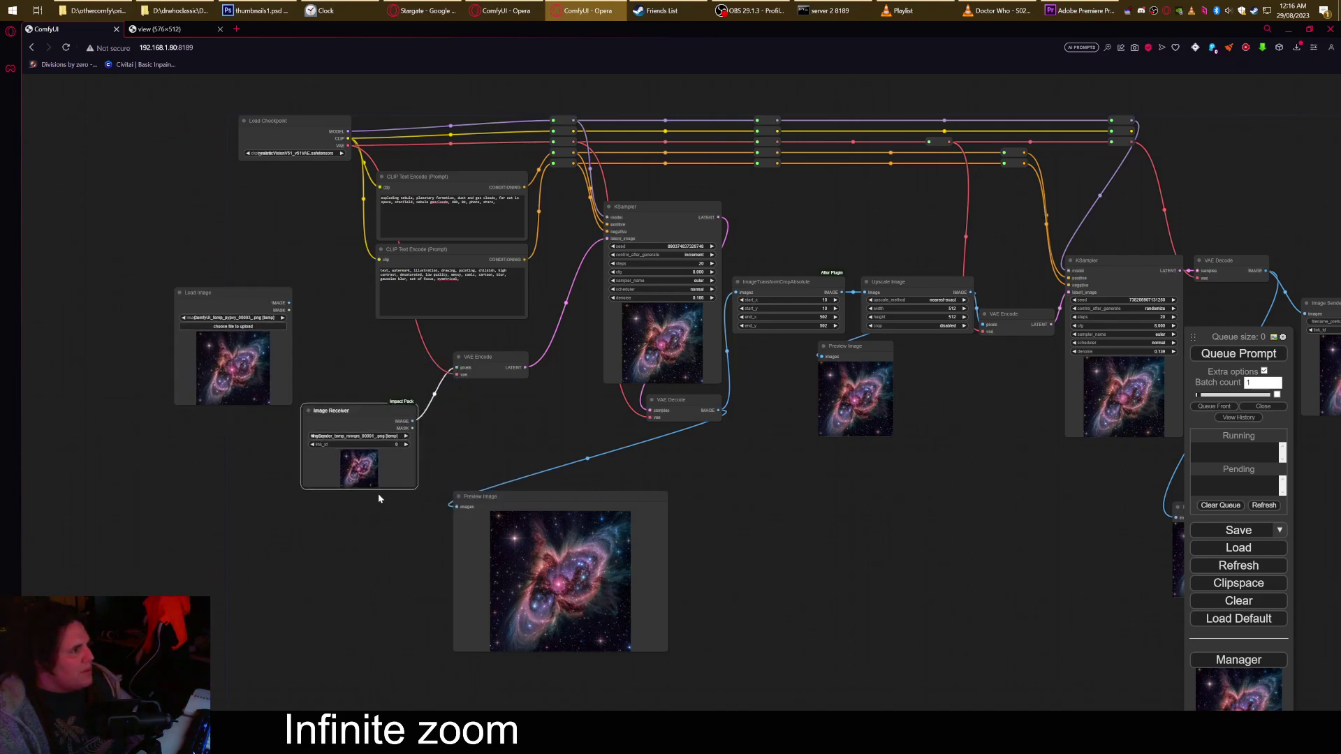
scroll(363, 475, up, 6)
scroll(377, 478, down, 2)
drag(852, 524, 661, 537)
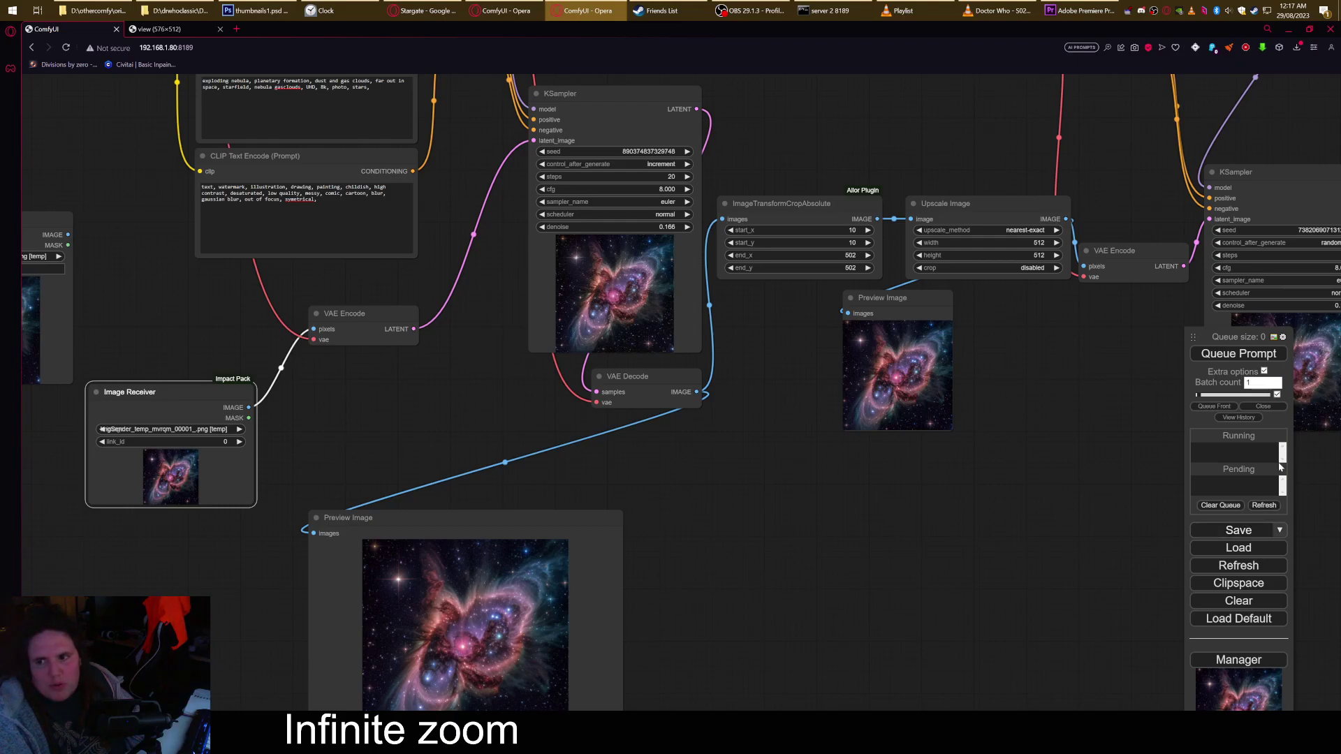
Queue the workflow and arrange the two Preview Image nodes side by side.
click(1220, 358)
scroll(949, 510, down, 5)
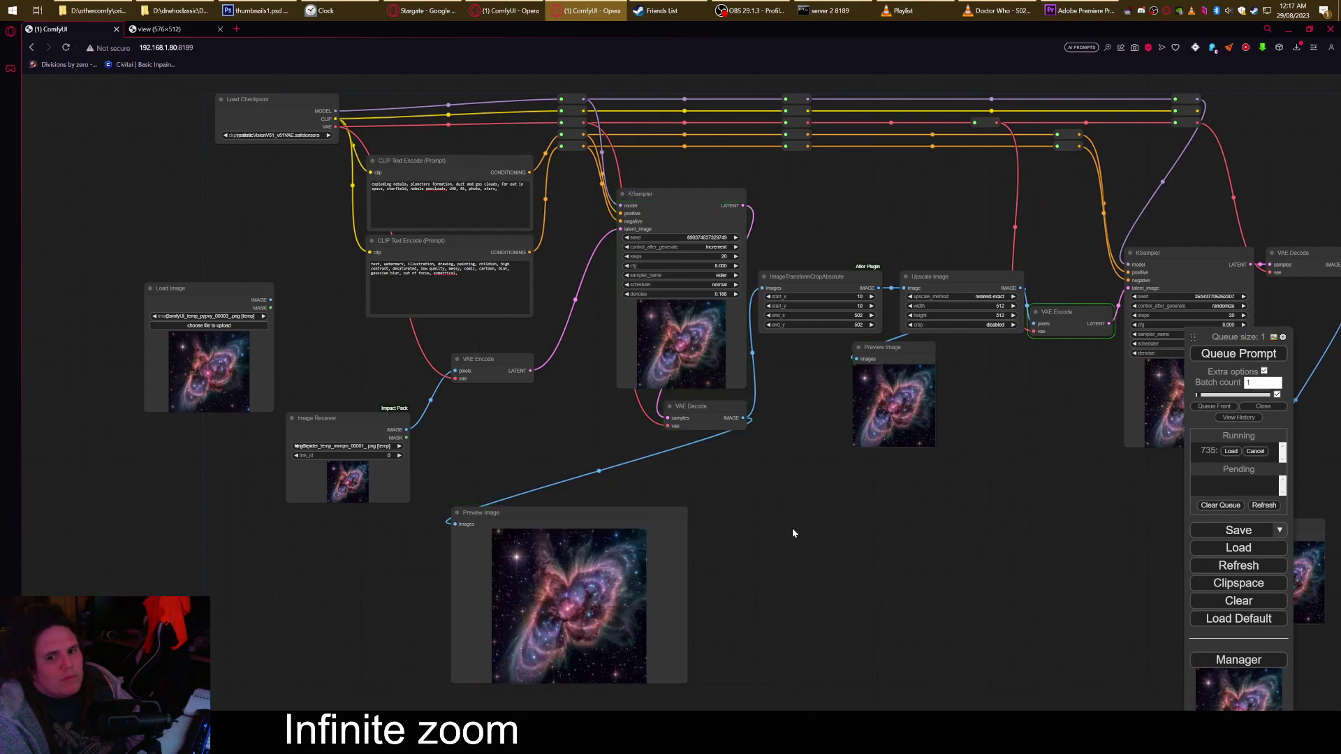
drag(825, 525, 680, 472)
drag(888, 509, 717, 515)
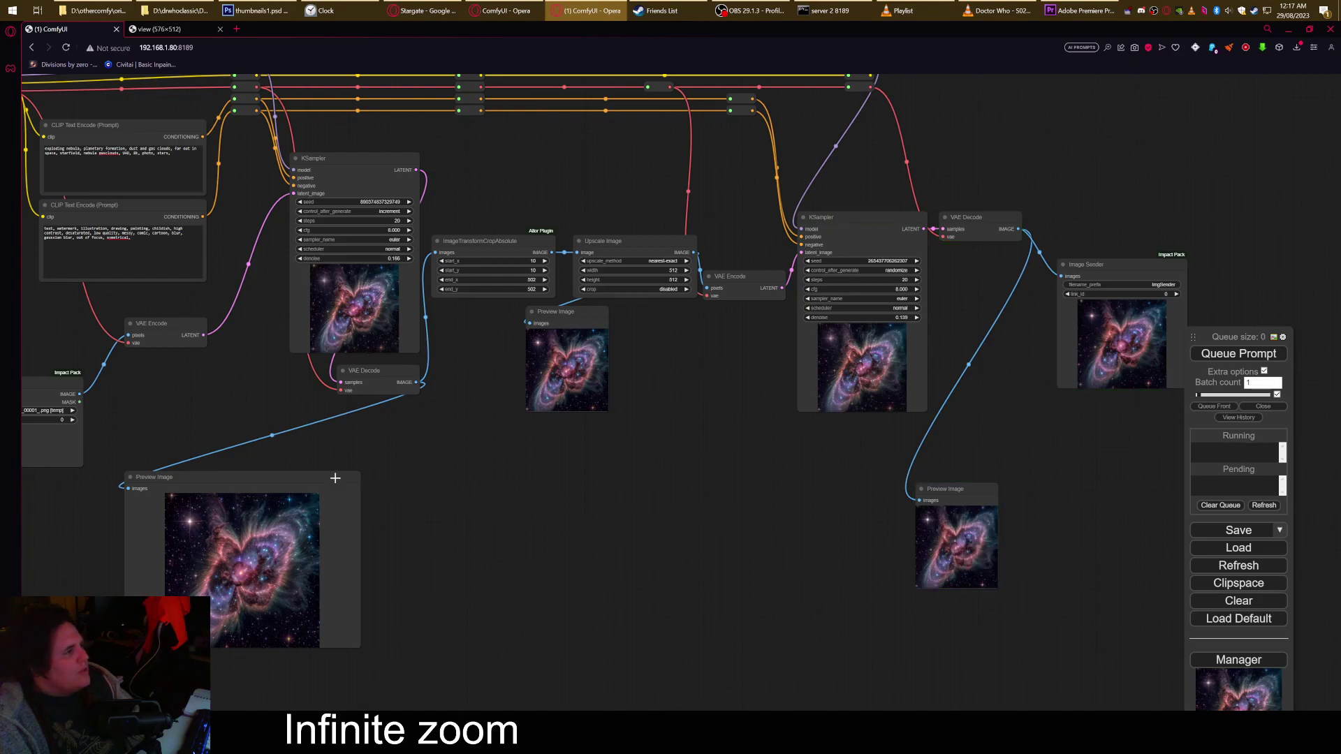
drag(335, 478, 536, 458)
drag(996, 574, 952, 635)
drag(755, 445, 636, 441)
Drag the large right Preview Image slightly right and down, clear of the left preview.
scroll(593, 523, up, 4)
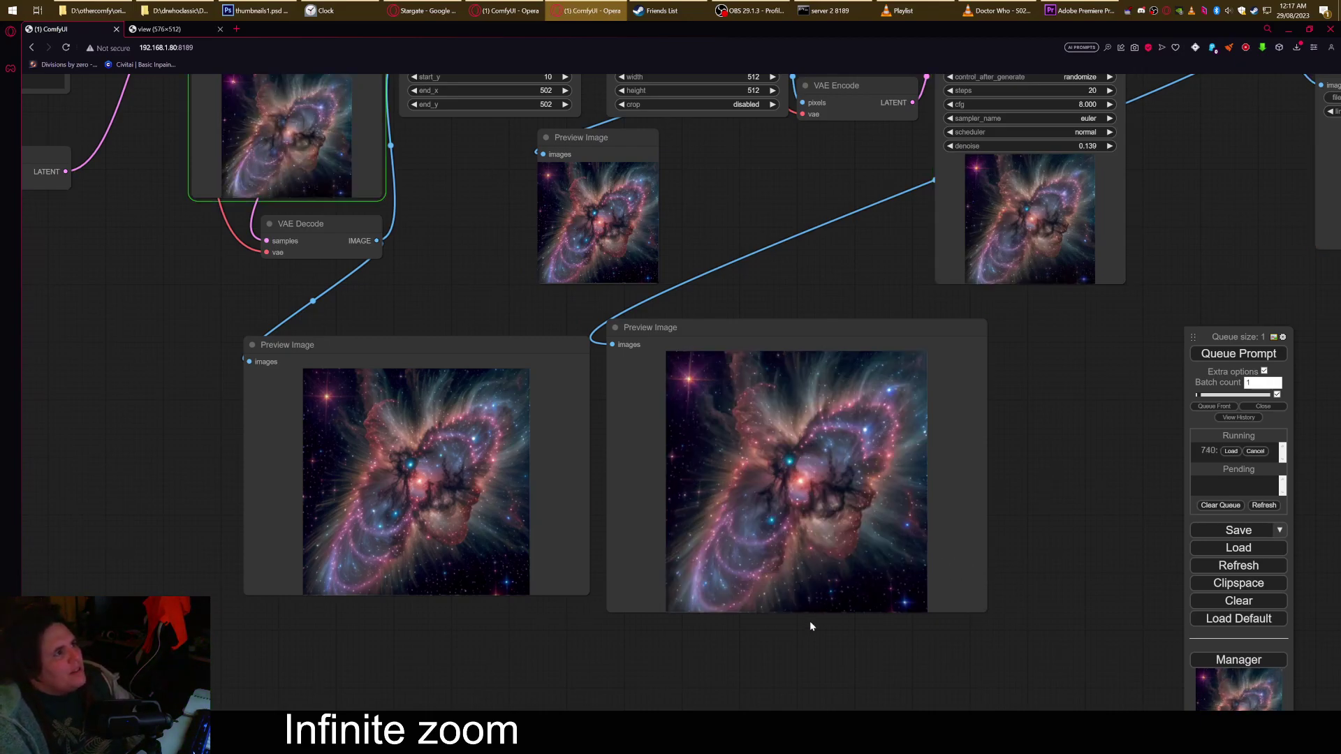
scroll(777, 662, down, 1)
drag(765, 671, 802, 681)
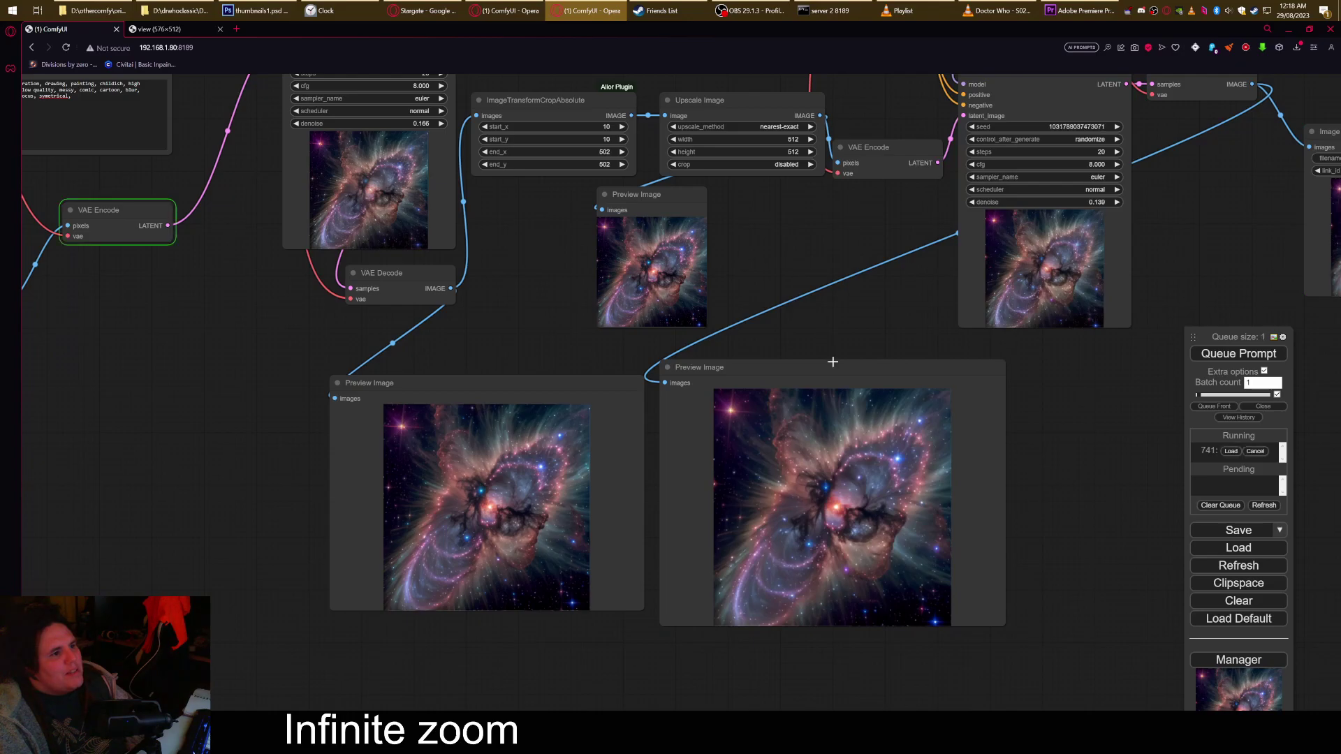
drag(849, 370, 925, 386)
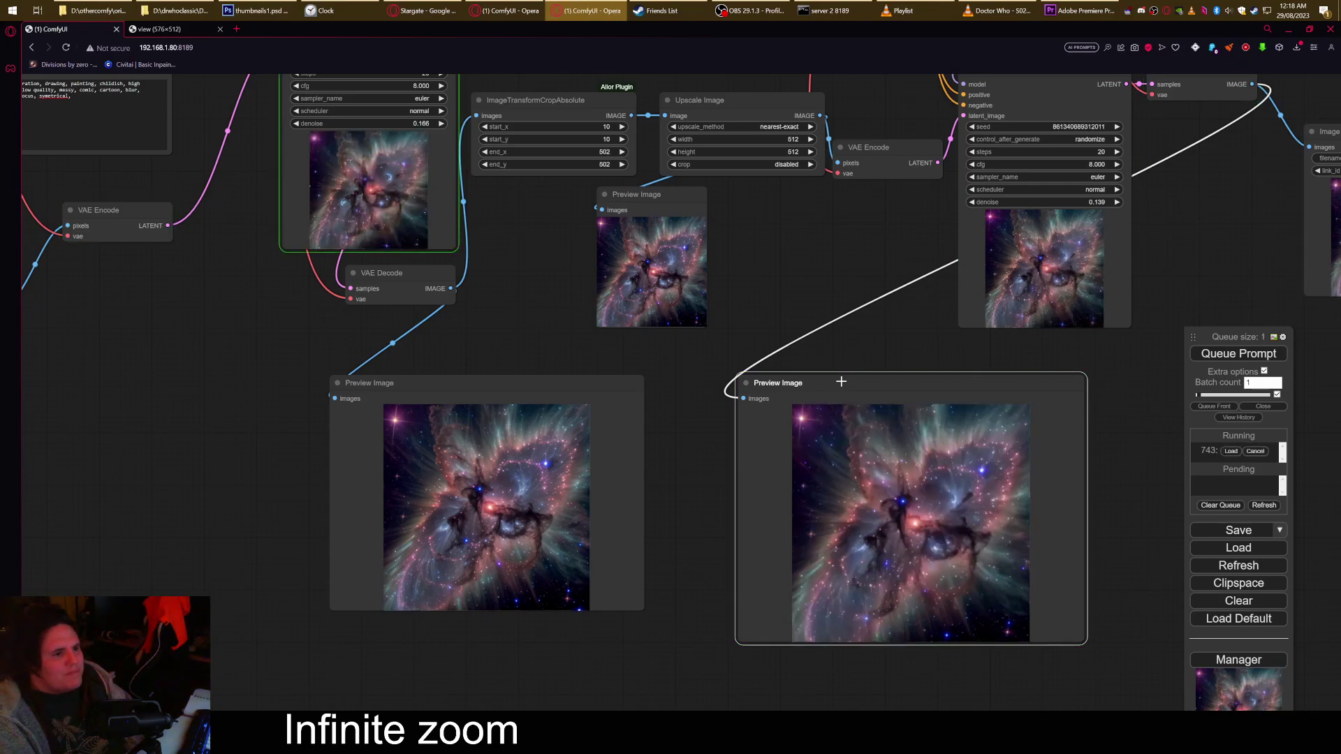
drag(1092, 487, 834, 476)
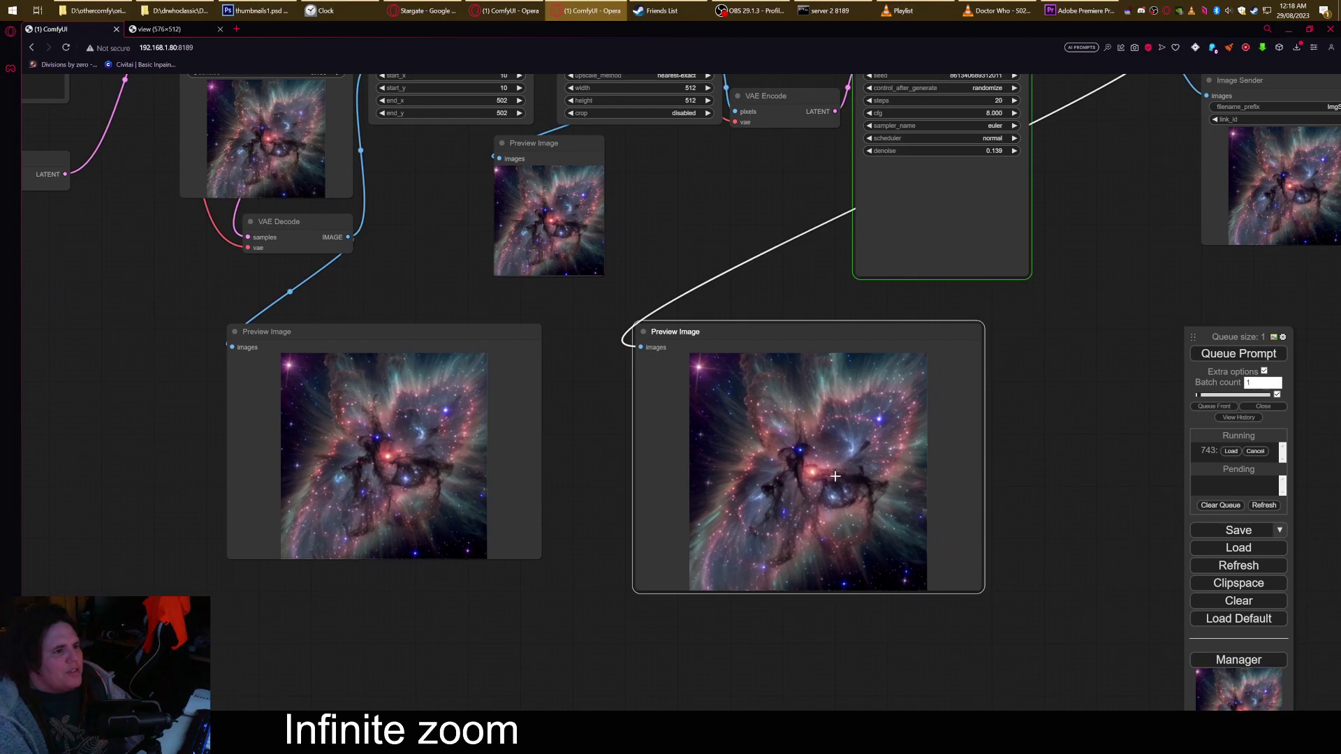
scroll(834, 476, up, 5)
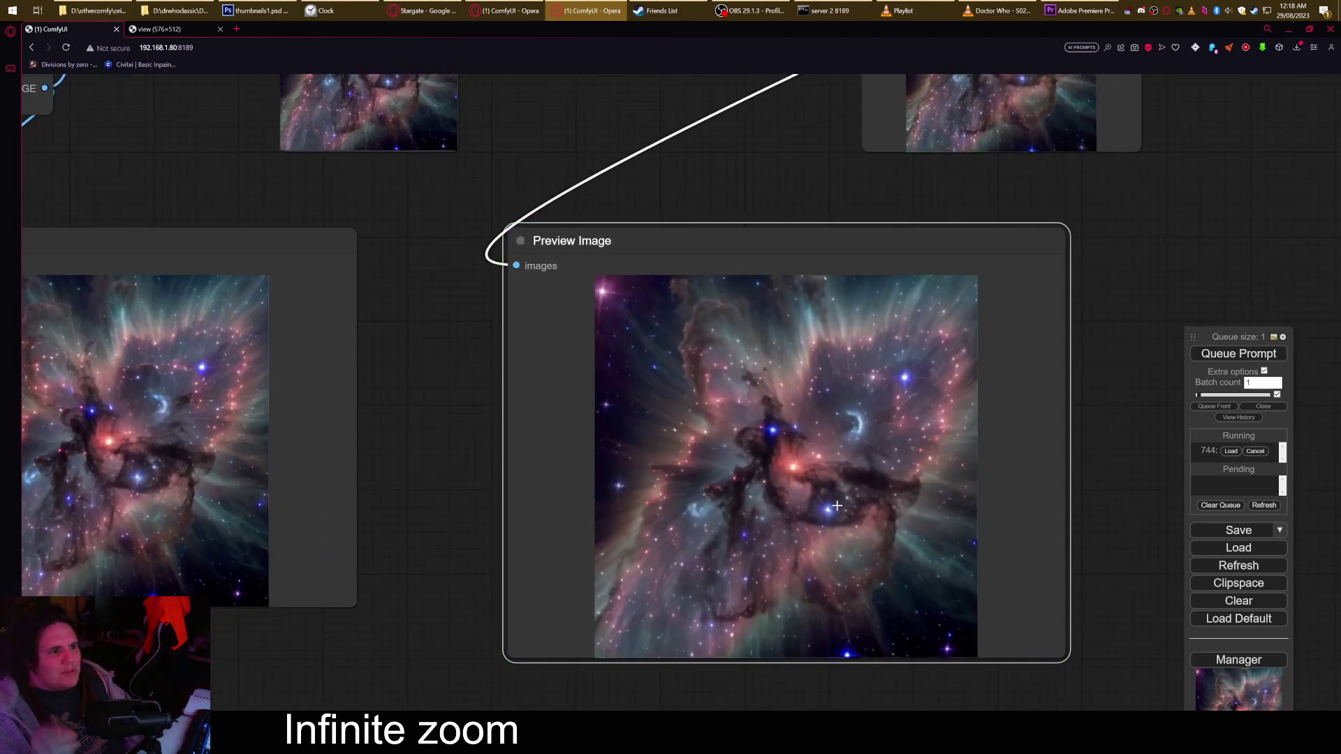
scroll(1015, 481, down, 3)
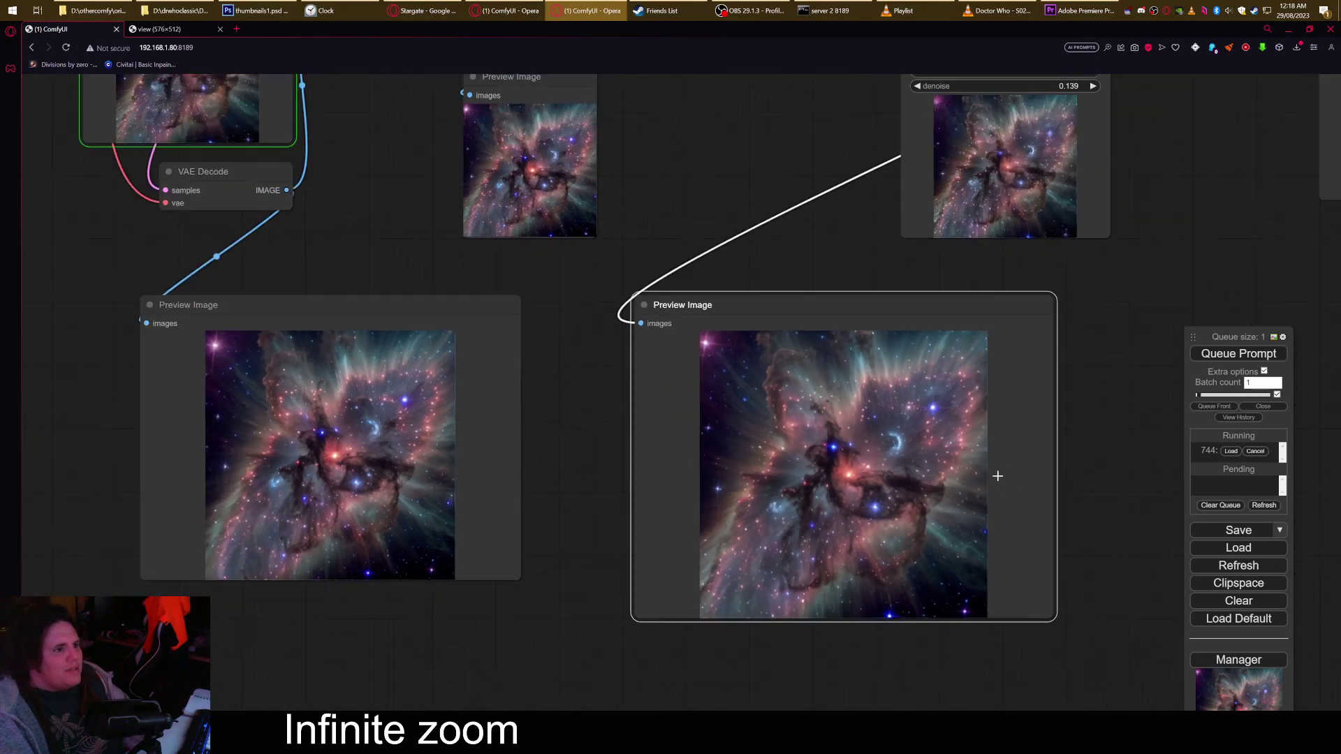
Raise the second KSampler's denoise from 0.139 to 0.159 and pan across the workflow.
drag(1153, 328, 1130, 426)
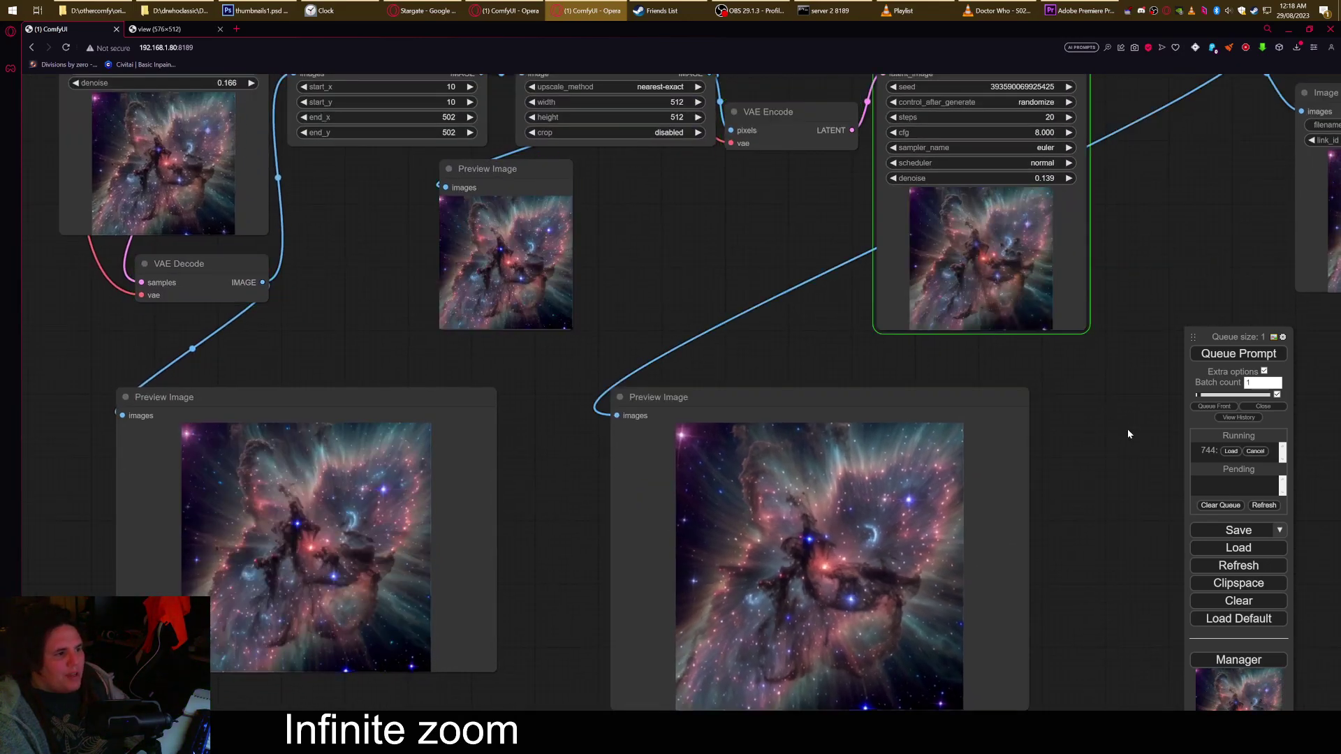
drag(1137, 419, 1091, 438)
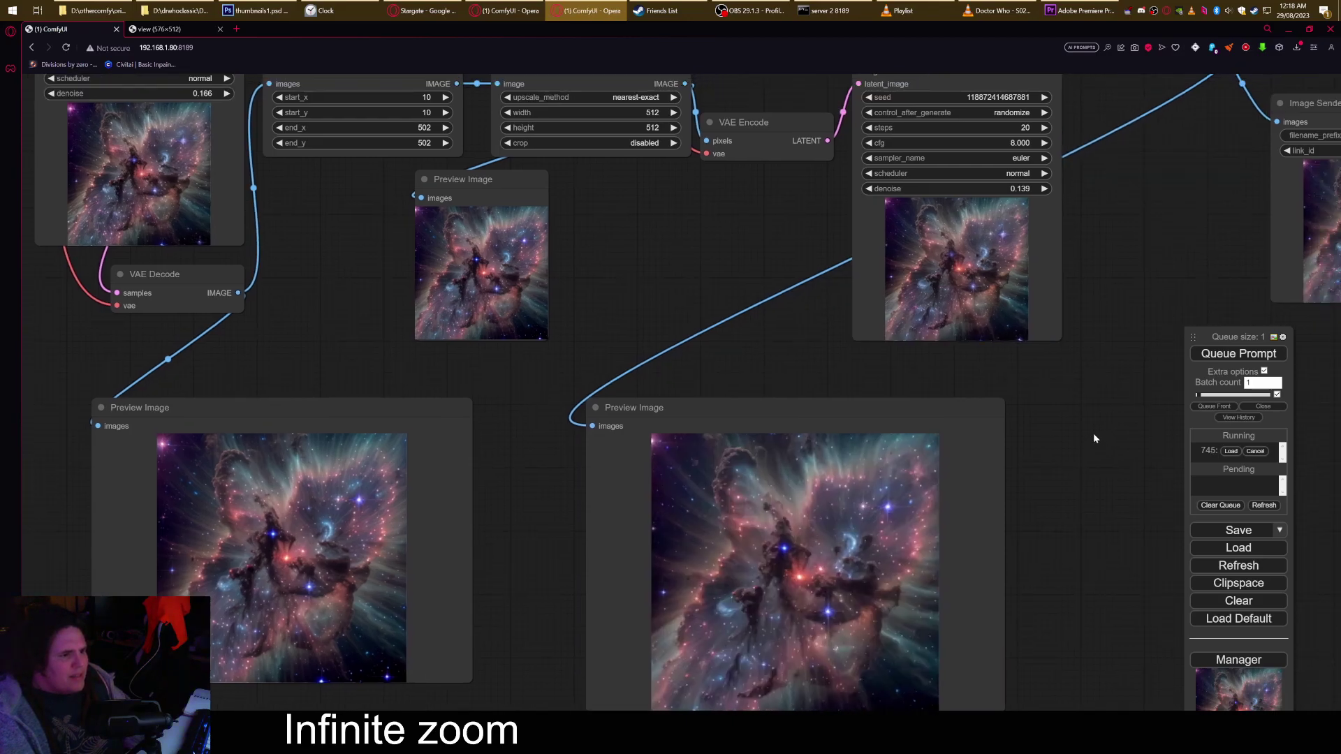
scroll(1088, 429, down, 6)
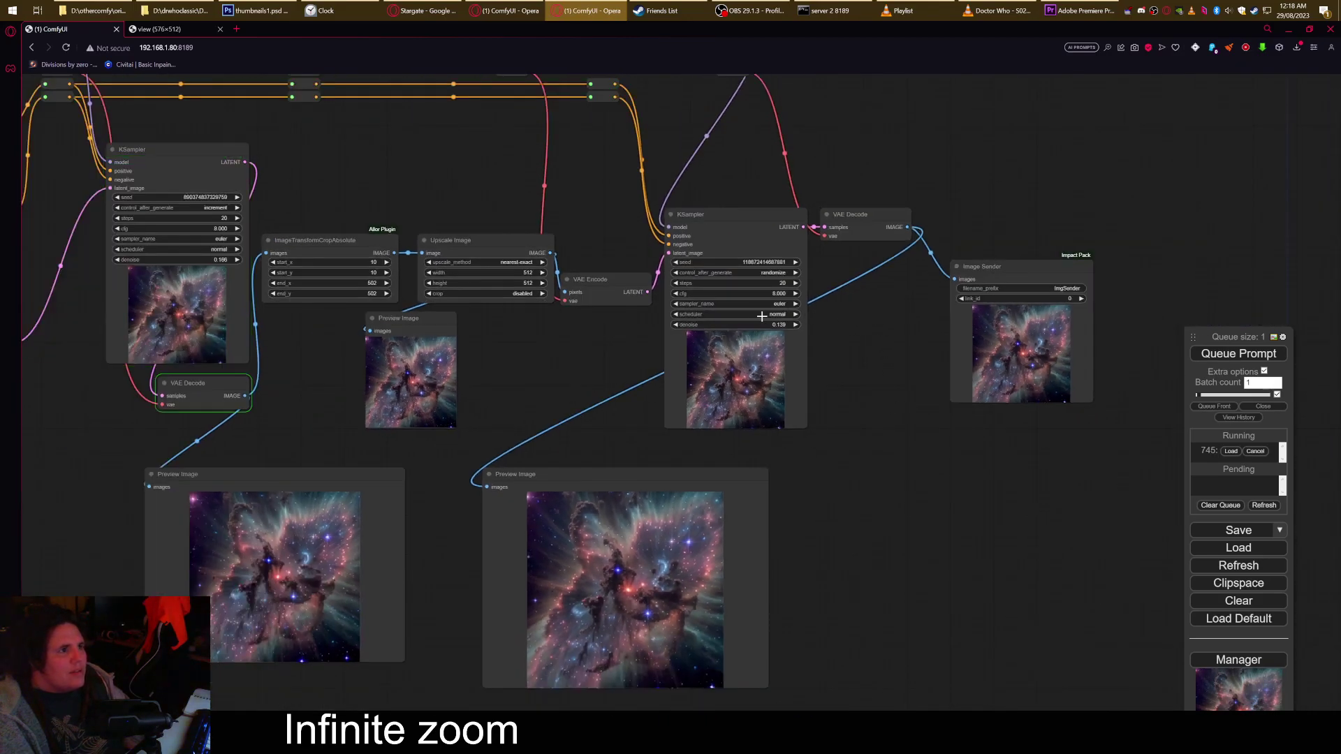
click(794, 325)
drag(821, 442, 894, 308)
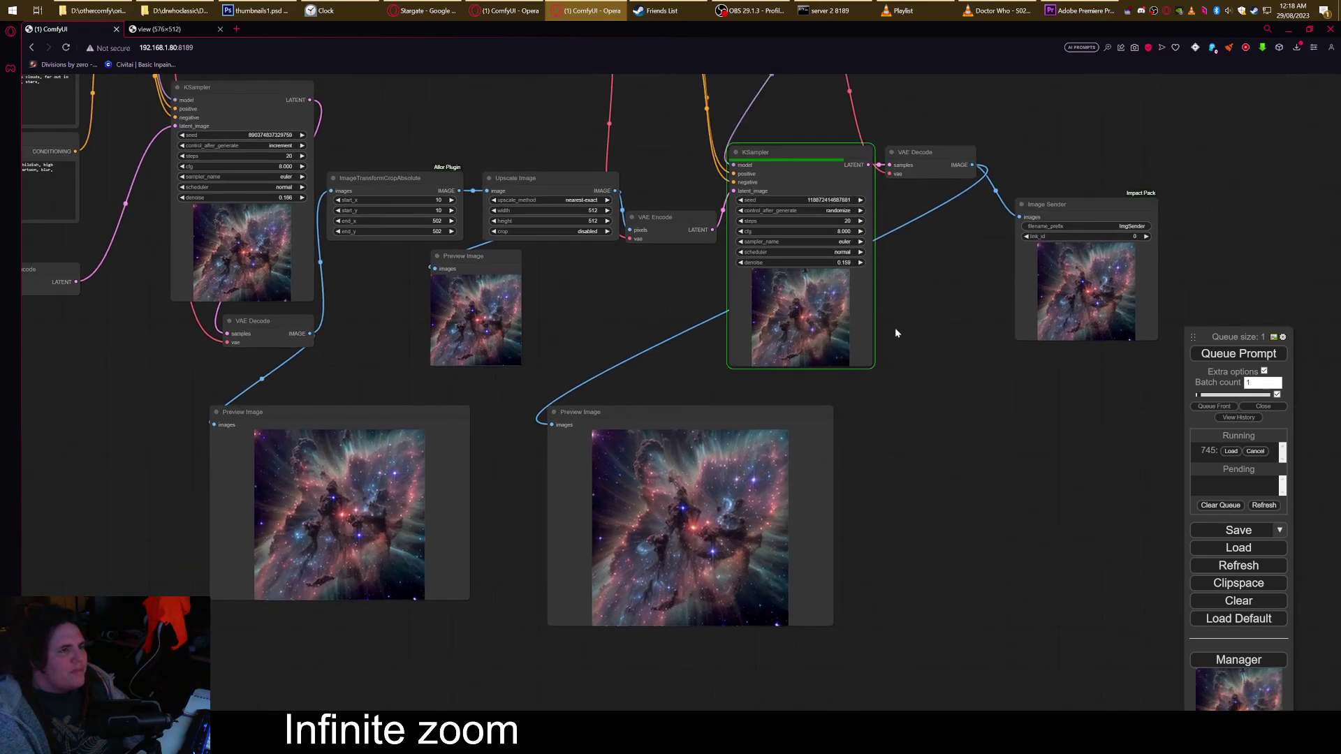
scroll(894, 308, up, 3)
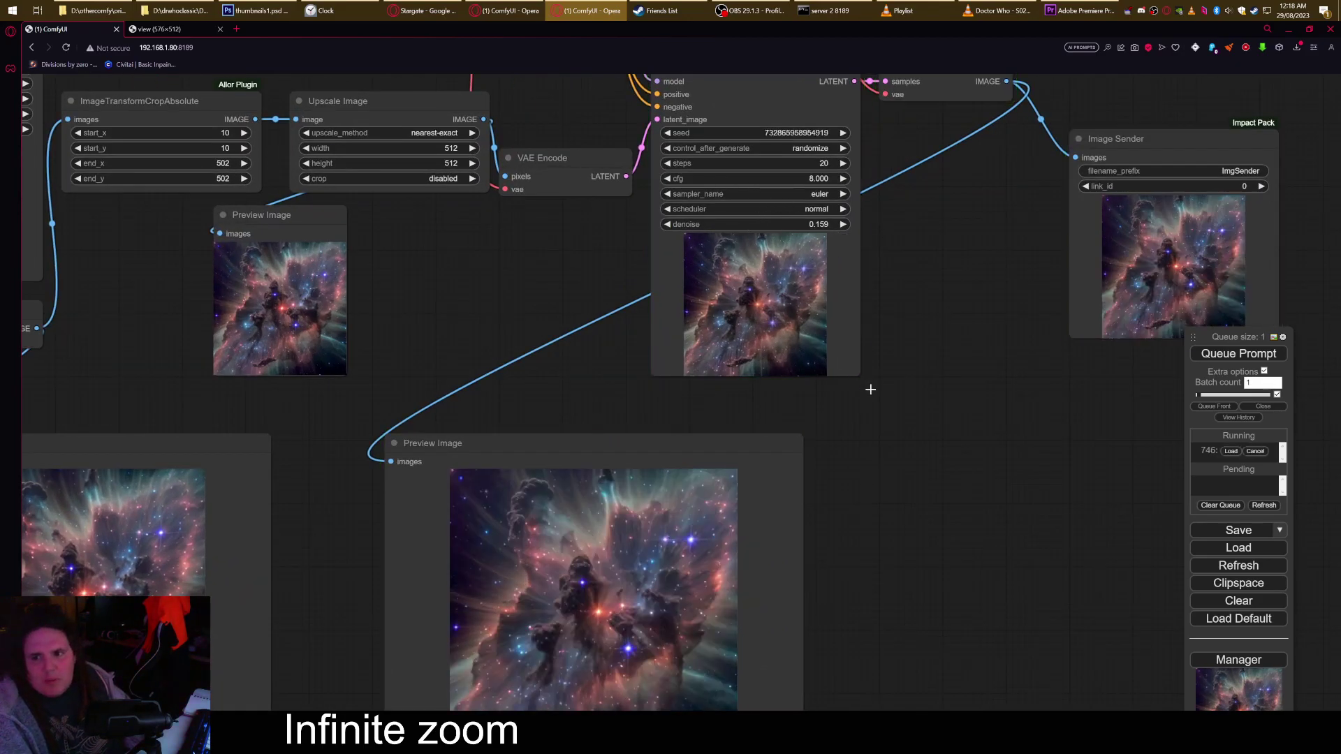
mouse_move(881, 396)
mouse_down()
mouse_move(1028, 388)
mouse_move(1075, 361)
mouse_up()
drag(1023, 449, 1077, 410)
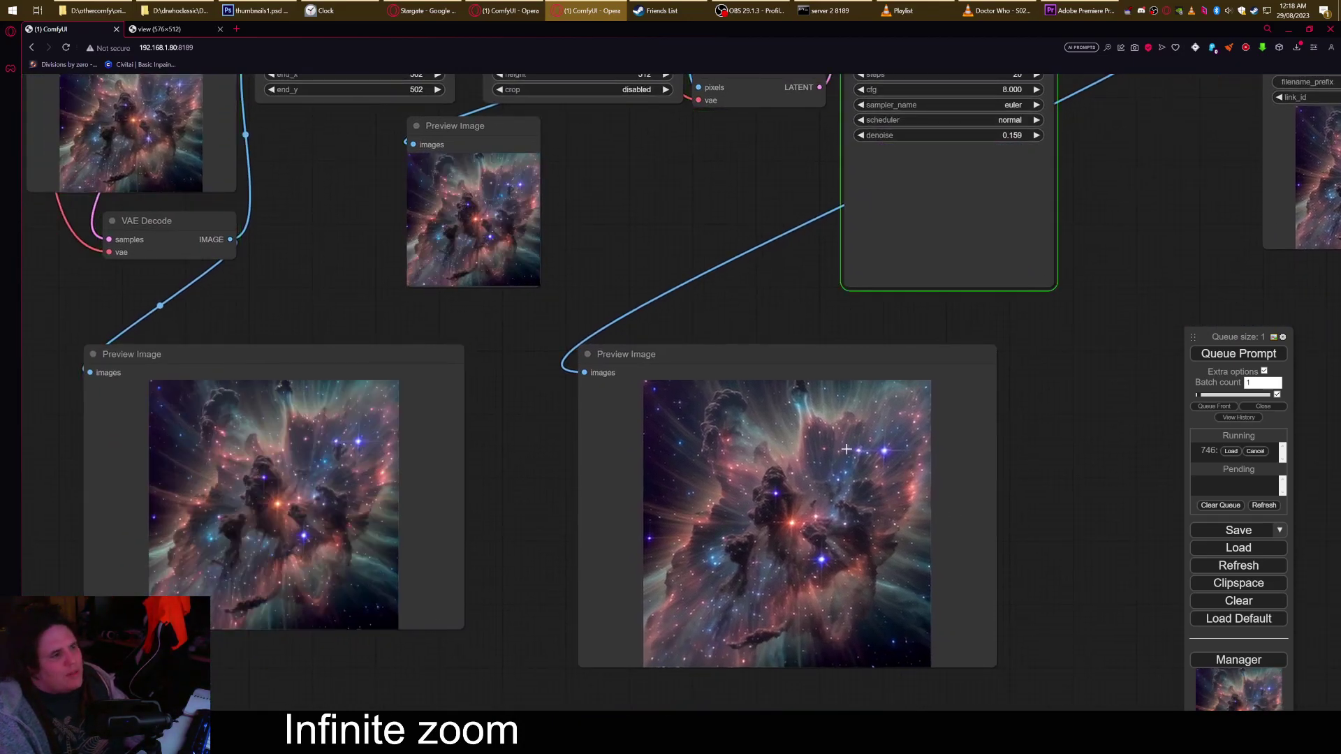
scroll(1081, 456, down, 1)
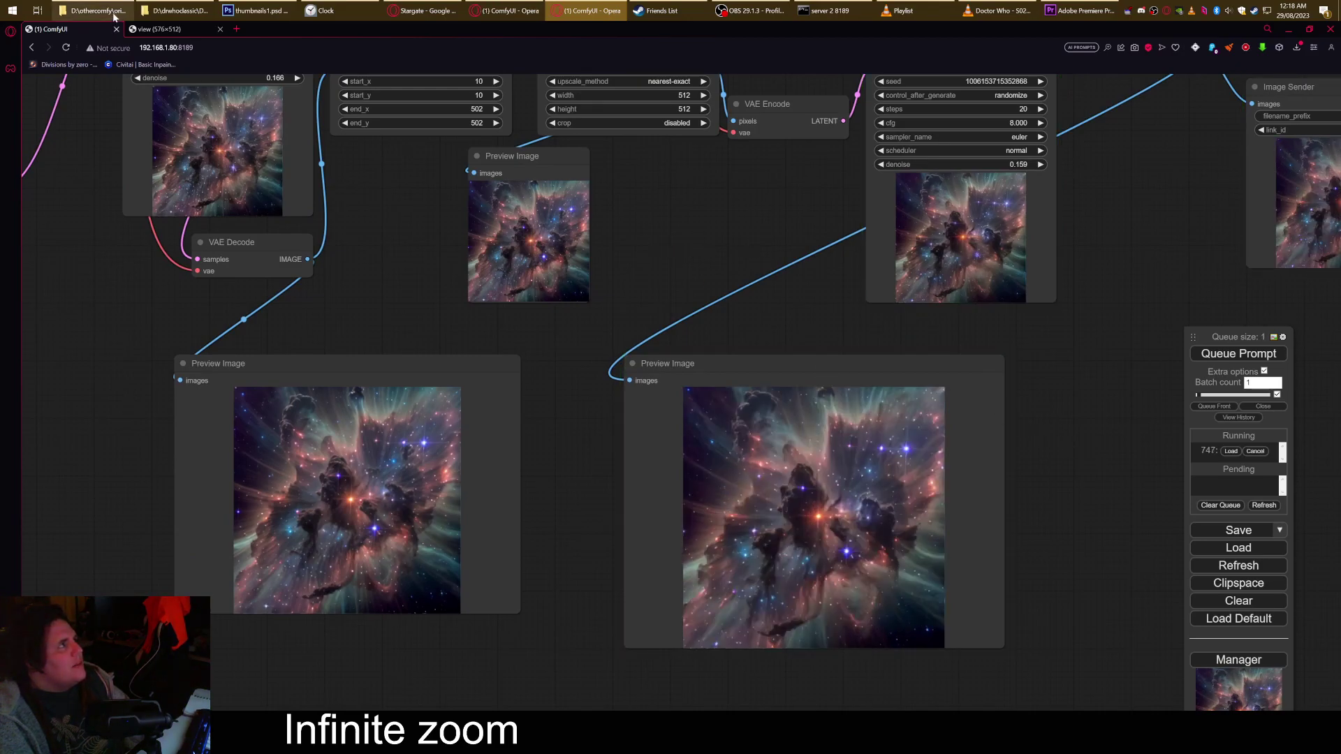
Step back through the OP3 saved frames from ComfyUI_0275 to ComfyUI_0215, then minimize Explorer.
mouse_move(114, 15)
click(77, 52)
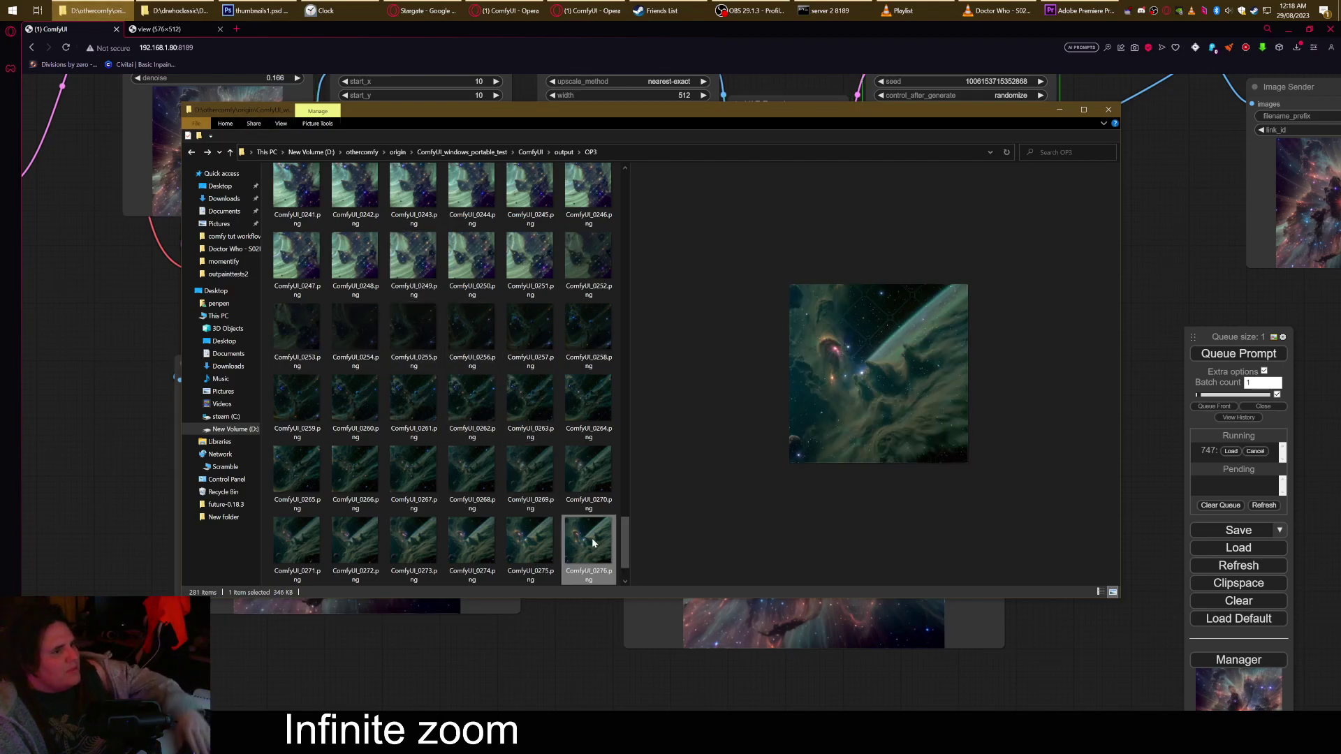
key(Left)
key(Left)
key(Left)
key(Left)
key(Left)
key(Left)
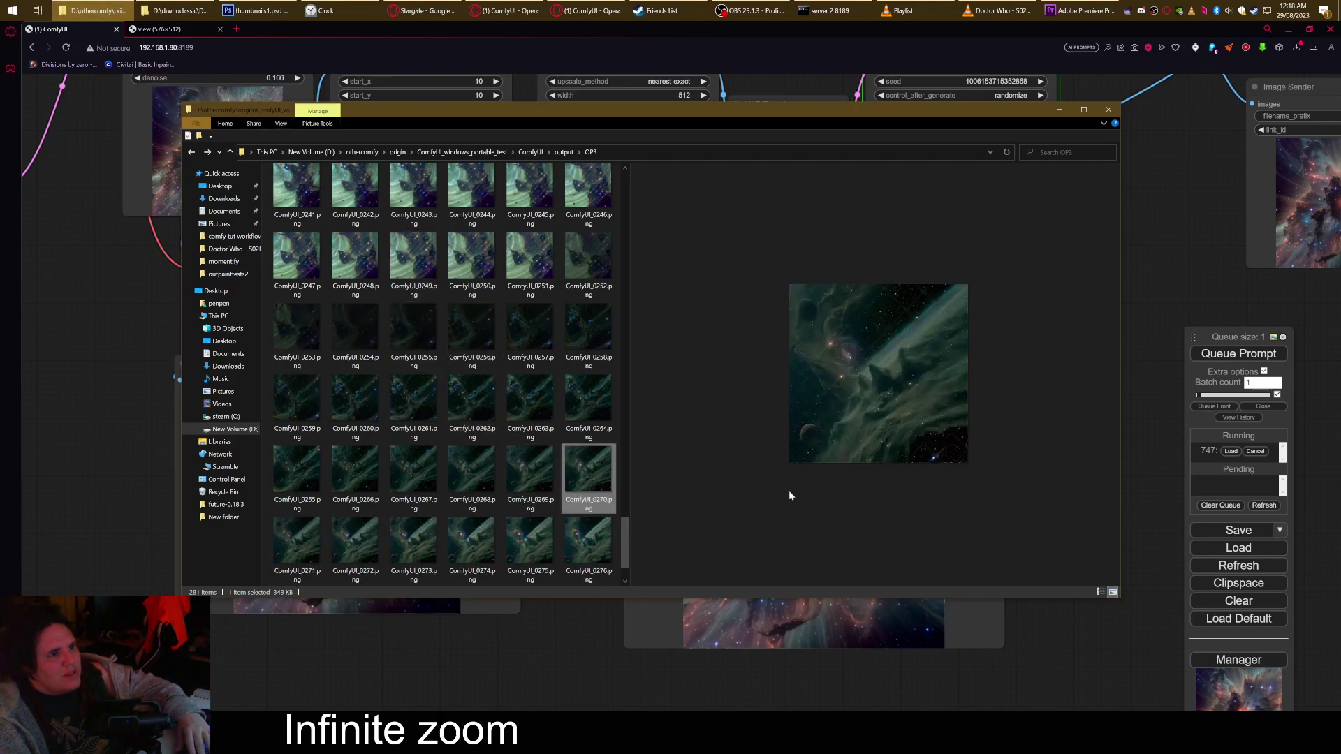
key(Left)
key(Left)
key(Left)
key(Left)
key(Left)
key(Left)
key(Left)
key(Left)
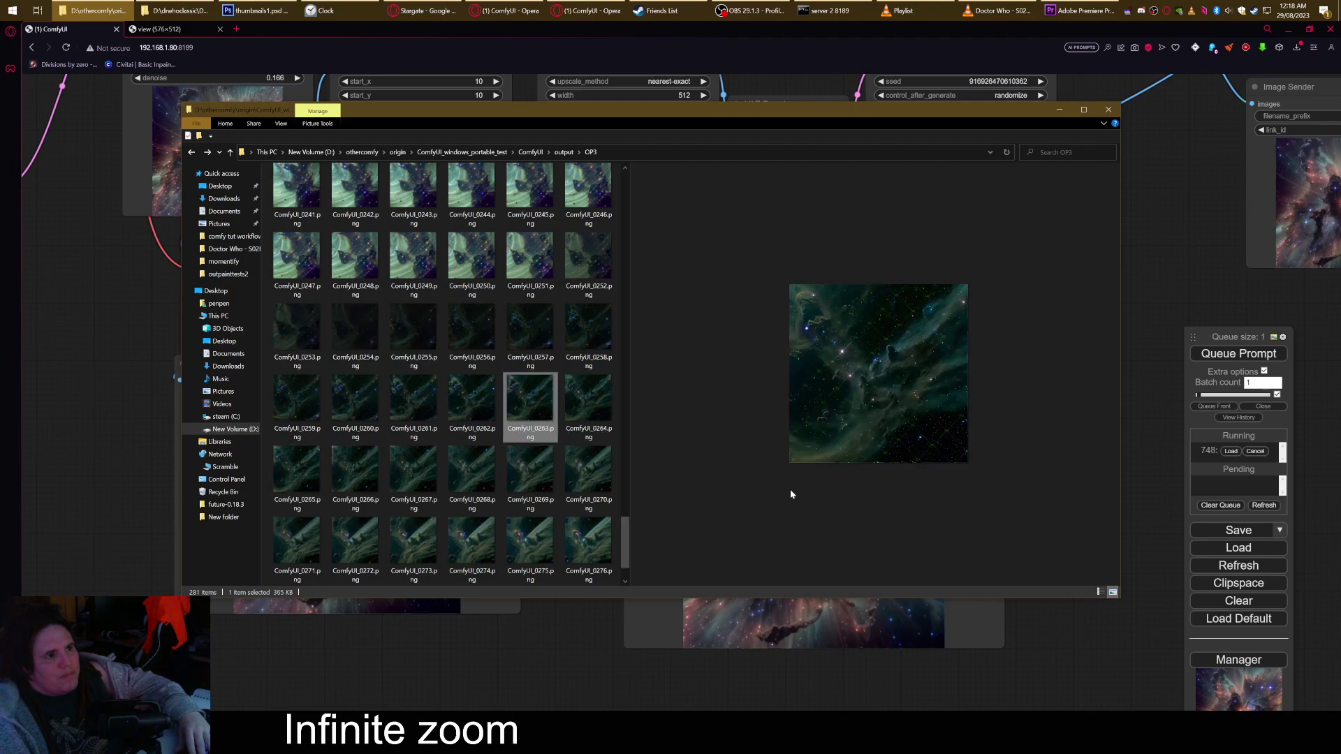
key(Left)
key(Left)
key(Left)
key(Left)
key(Left)
key(Left)
key(Left)
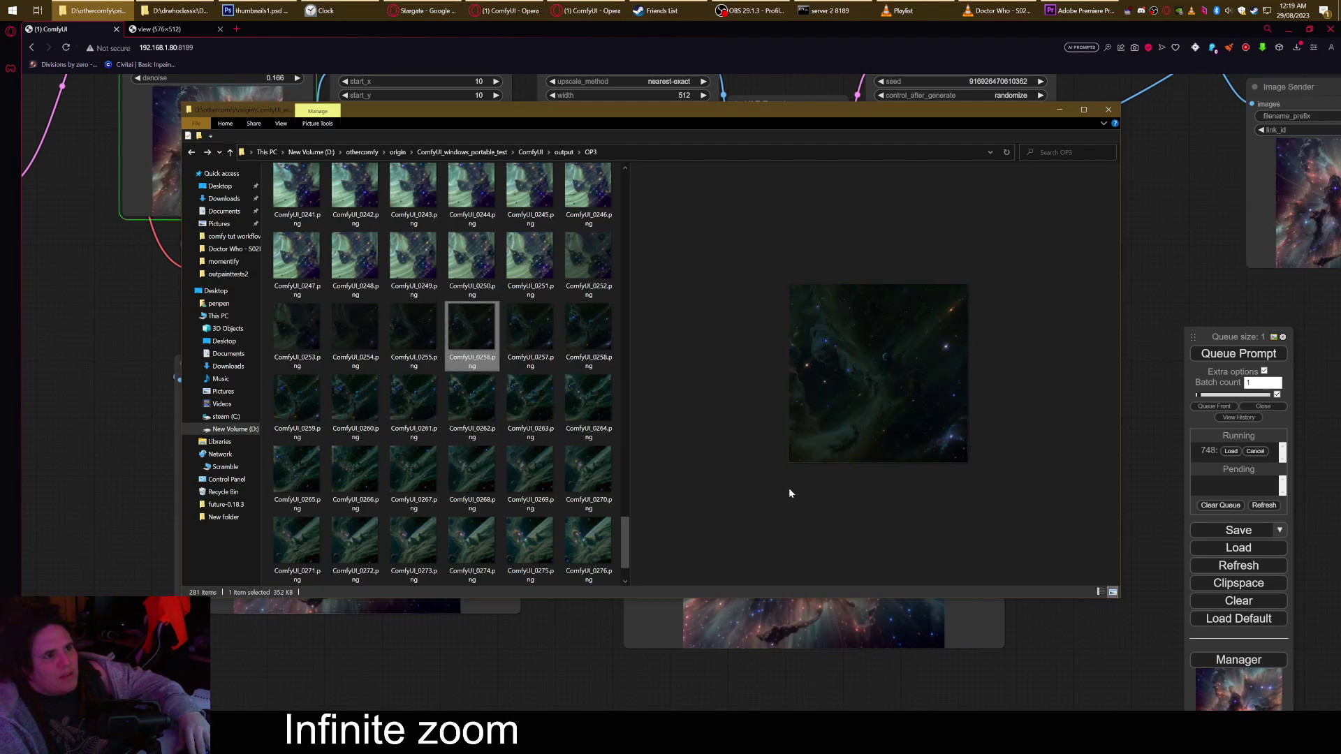
key(Left)
key(Left)
key(Left)
key(Left)
key(Left)
key(Left)
key(Left)
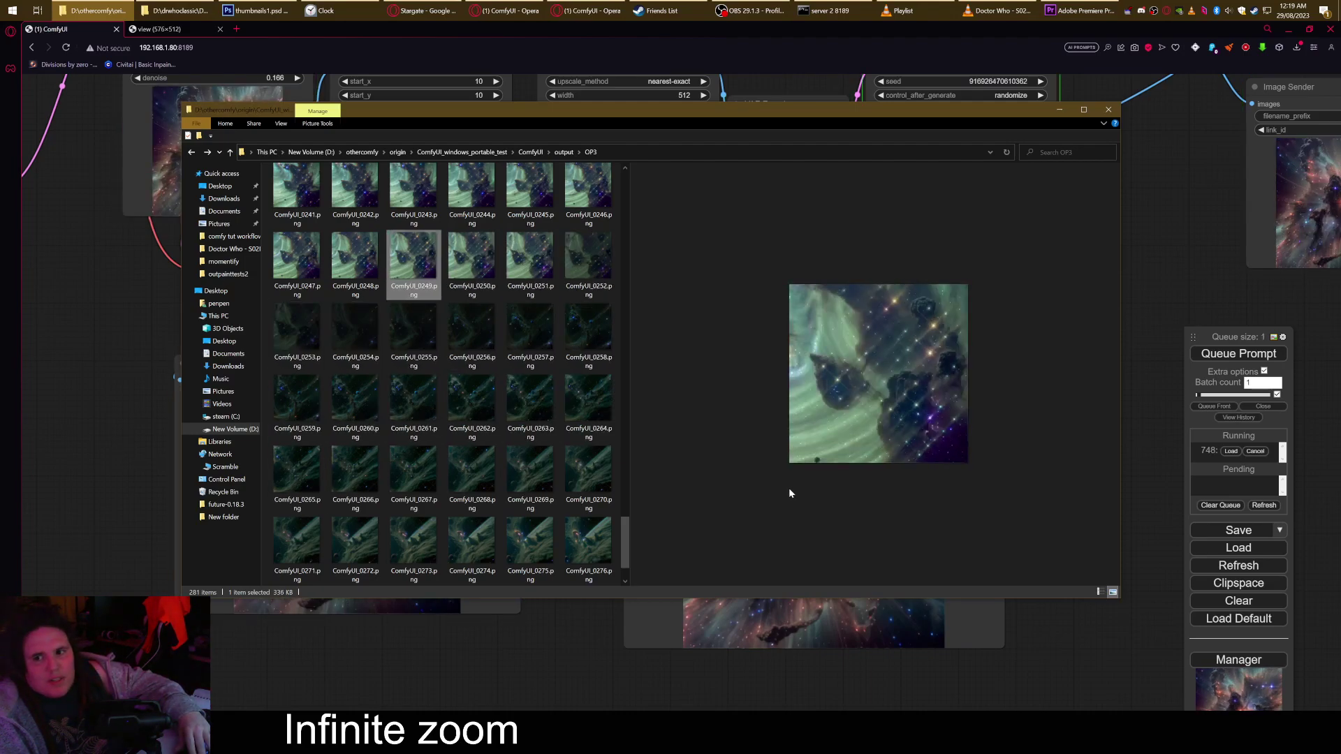
key(Left)
key(Left)
key(Left)
key(Left)
key(Left)
key(Left)
key(Left)
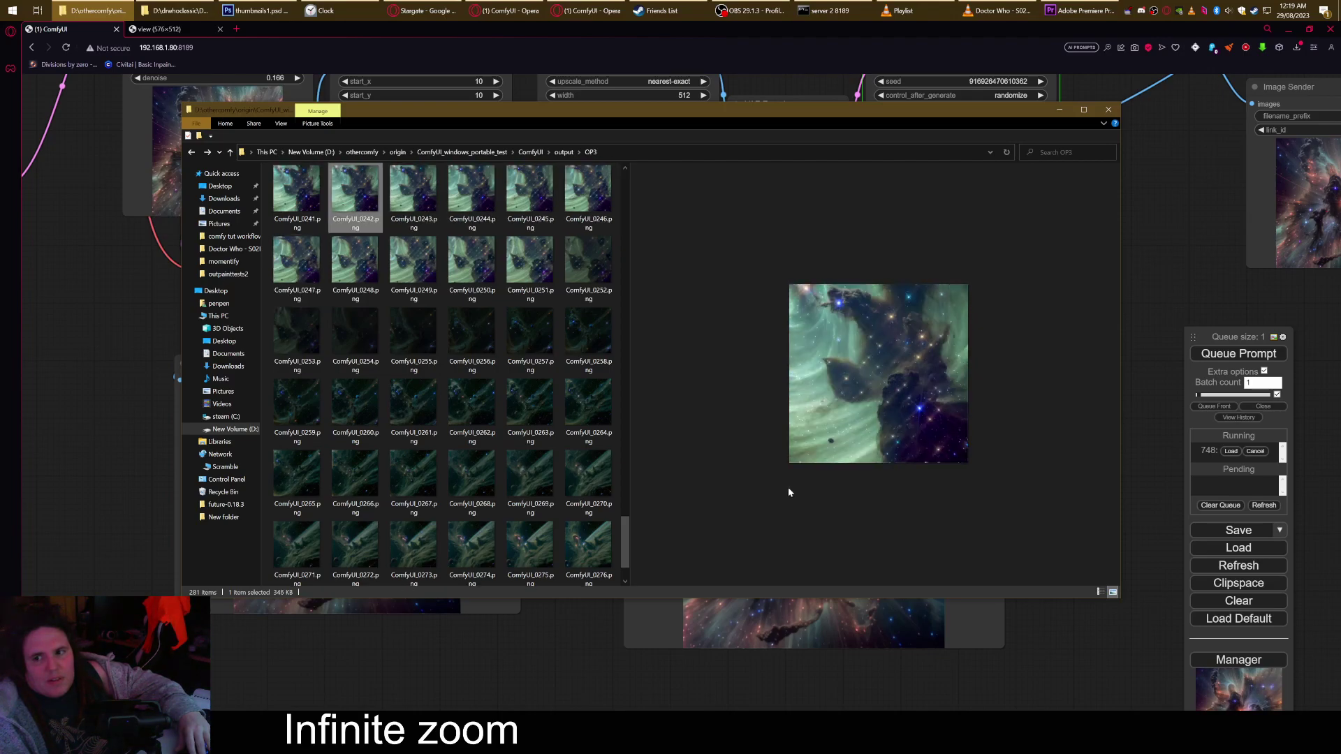
key(Left)
key(Left)
key(Left)
key(Left)
key(Left)
key(Left)
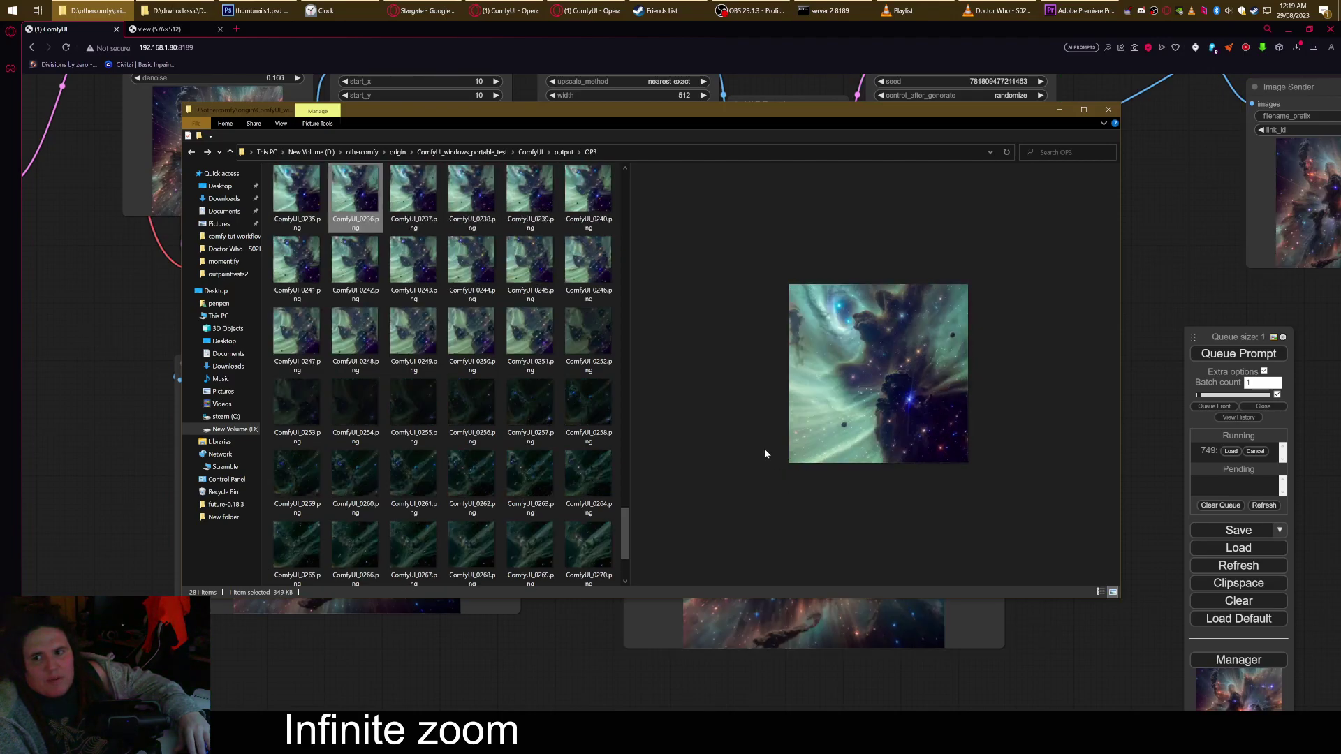
key(Left)
key(Left)
key(Left)
key(Left)
key(Left)
key(Left)
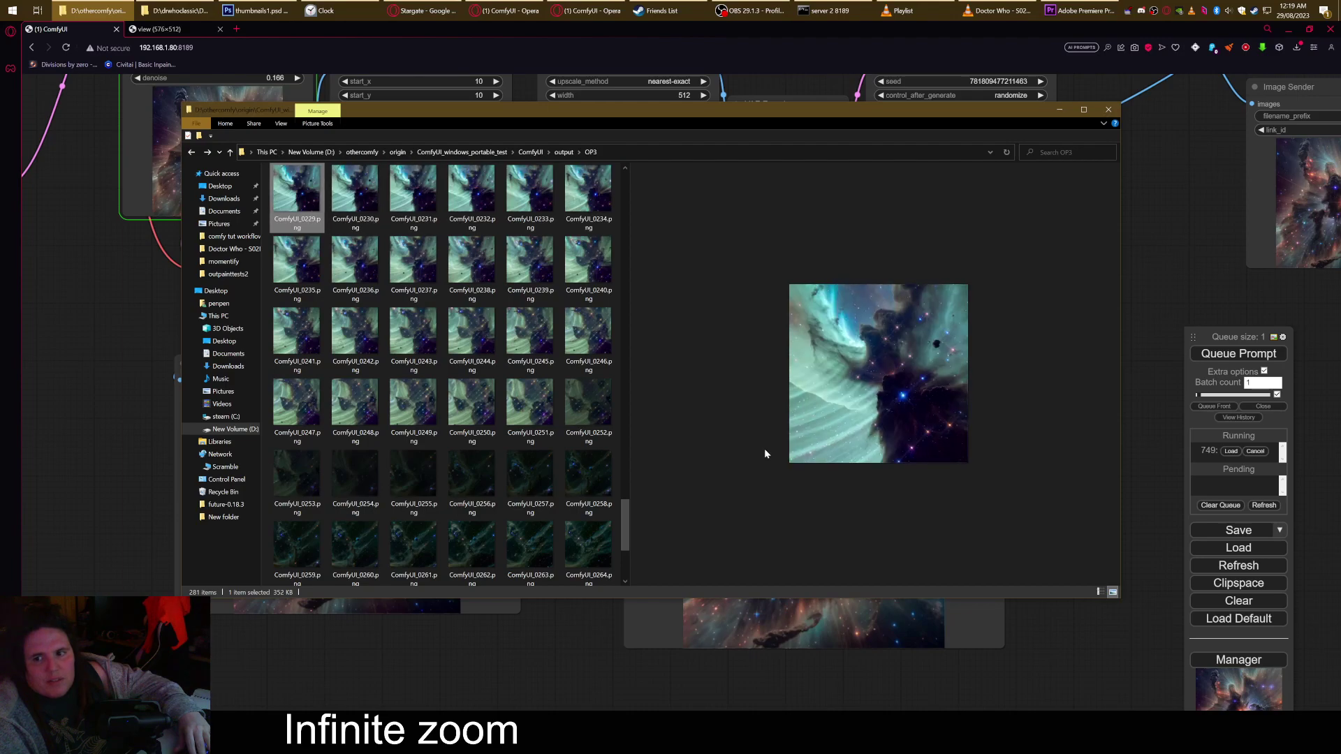
key(Left)
key(Left)
key(Left)
key(Left)
key(Left)
key(Left)
key(Left)
key(Left)
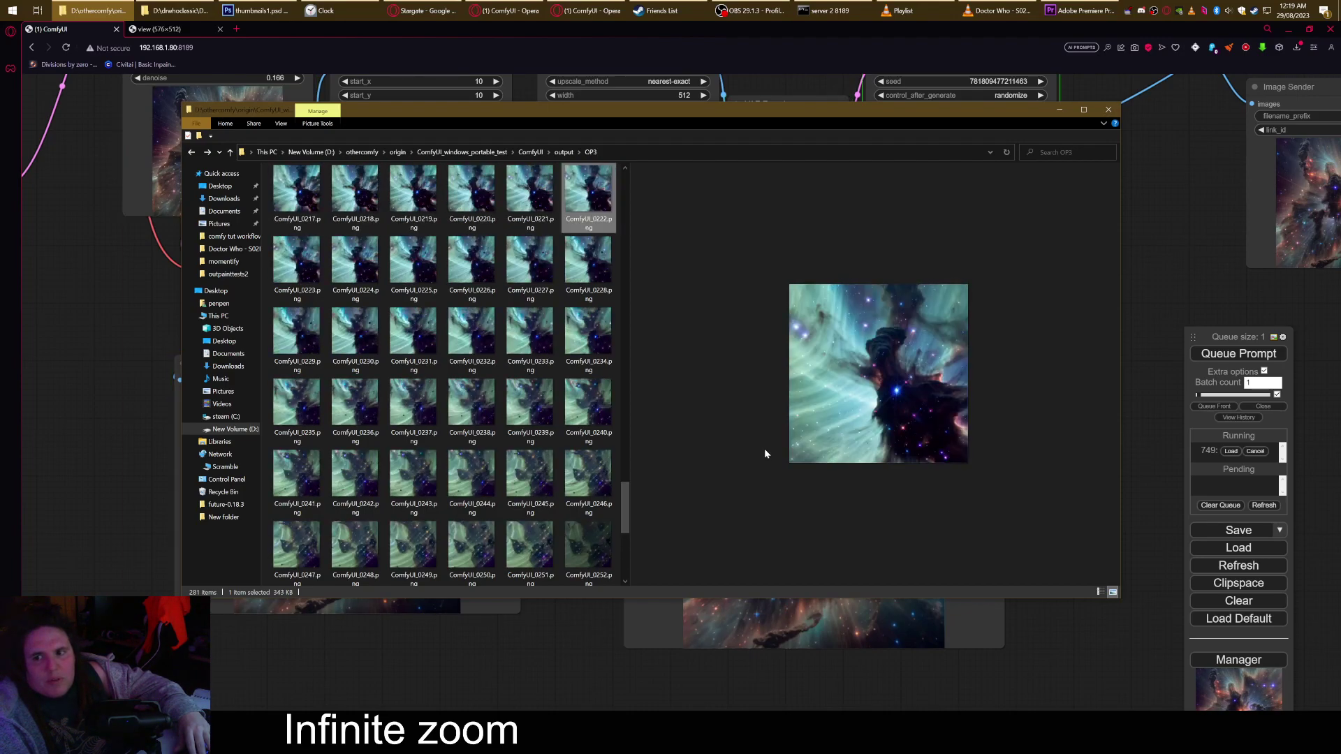
key(Left)
key(Left)
key(Left)
key(Left)
key(Left)
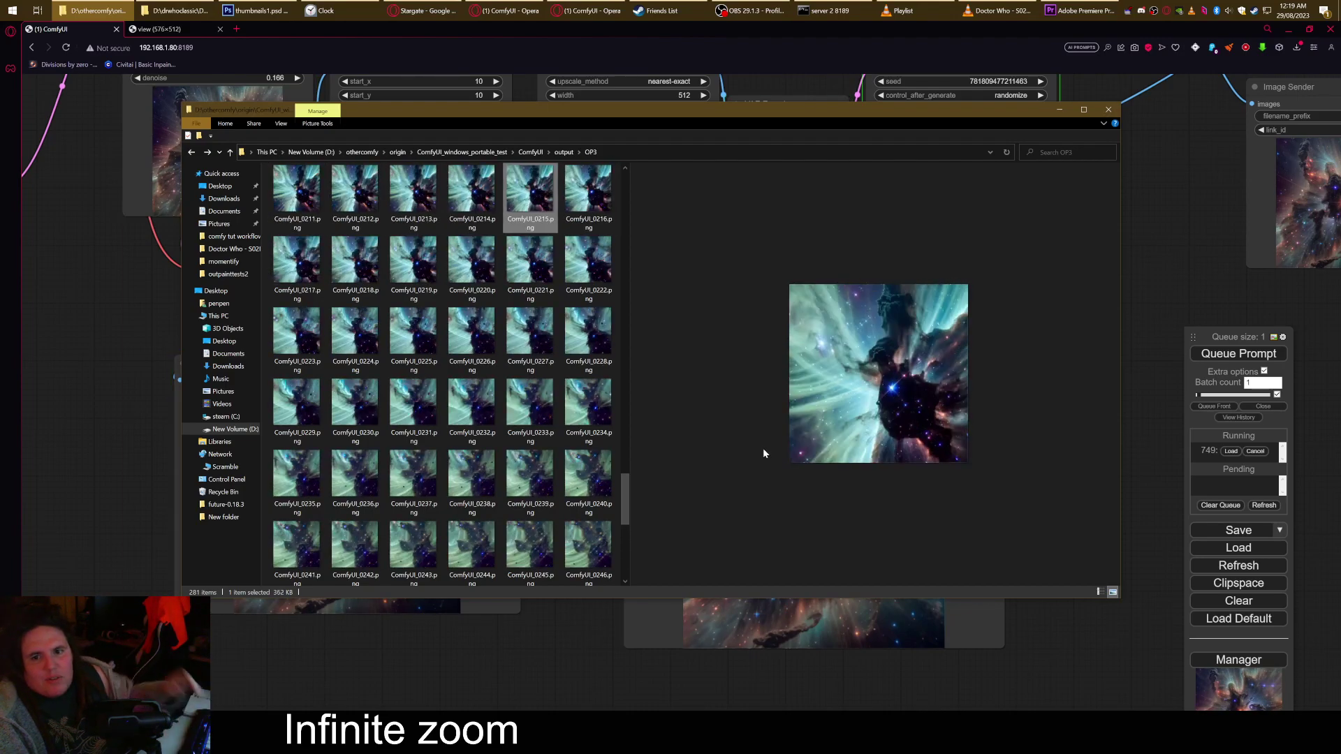
click(1060, 110)
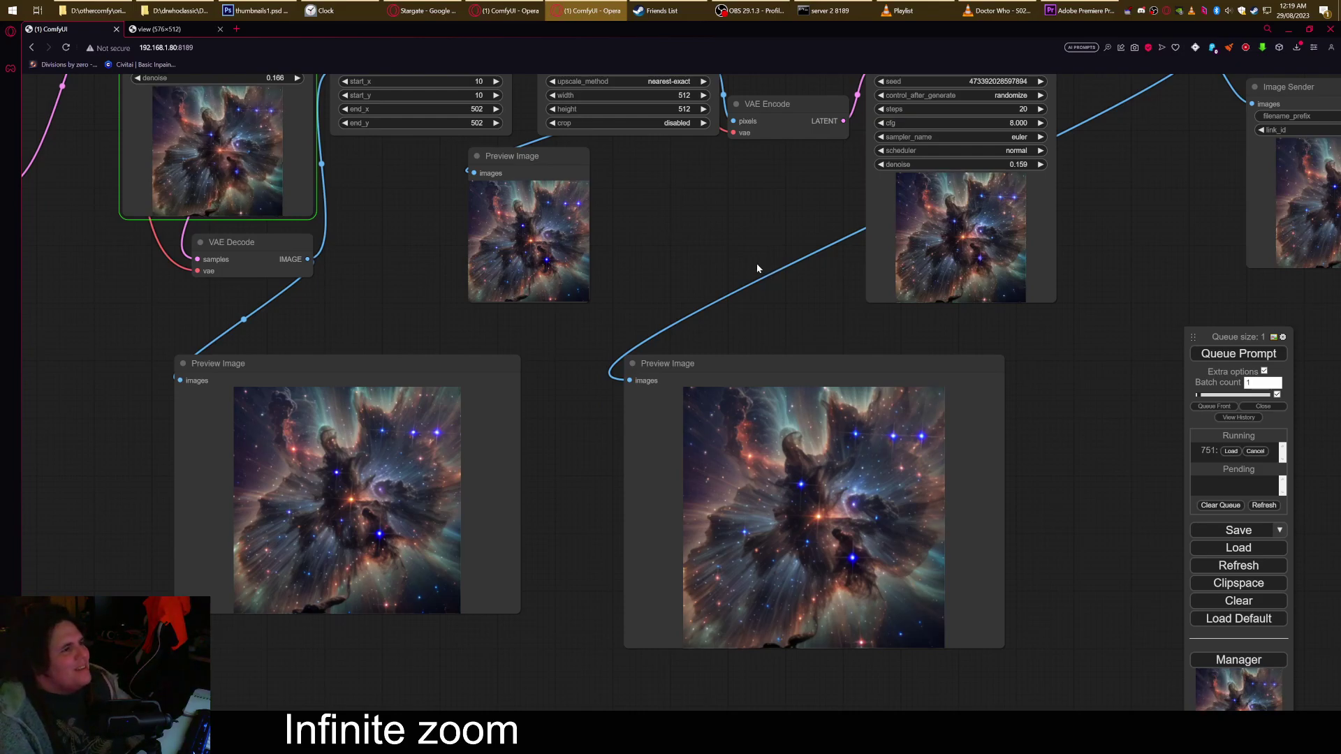
Resize both Preview Image nodes narrower and taller and move the right one beside the left.
scroll(724, 279, left, 3)
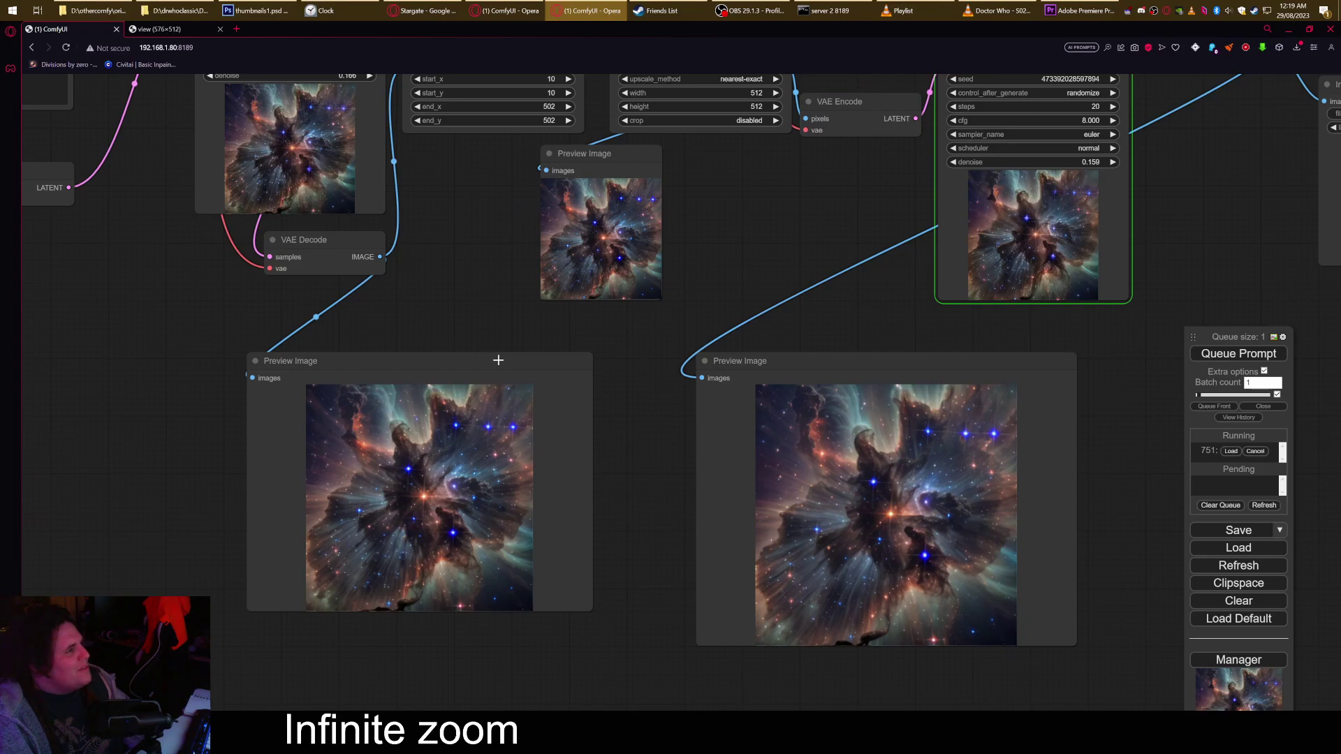
drag(498, 360, 477, 338)
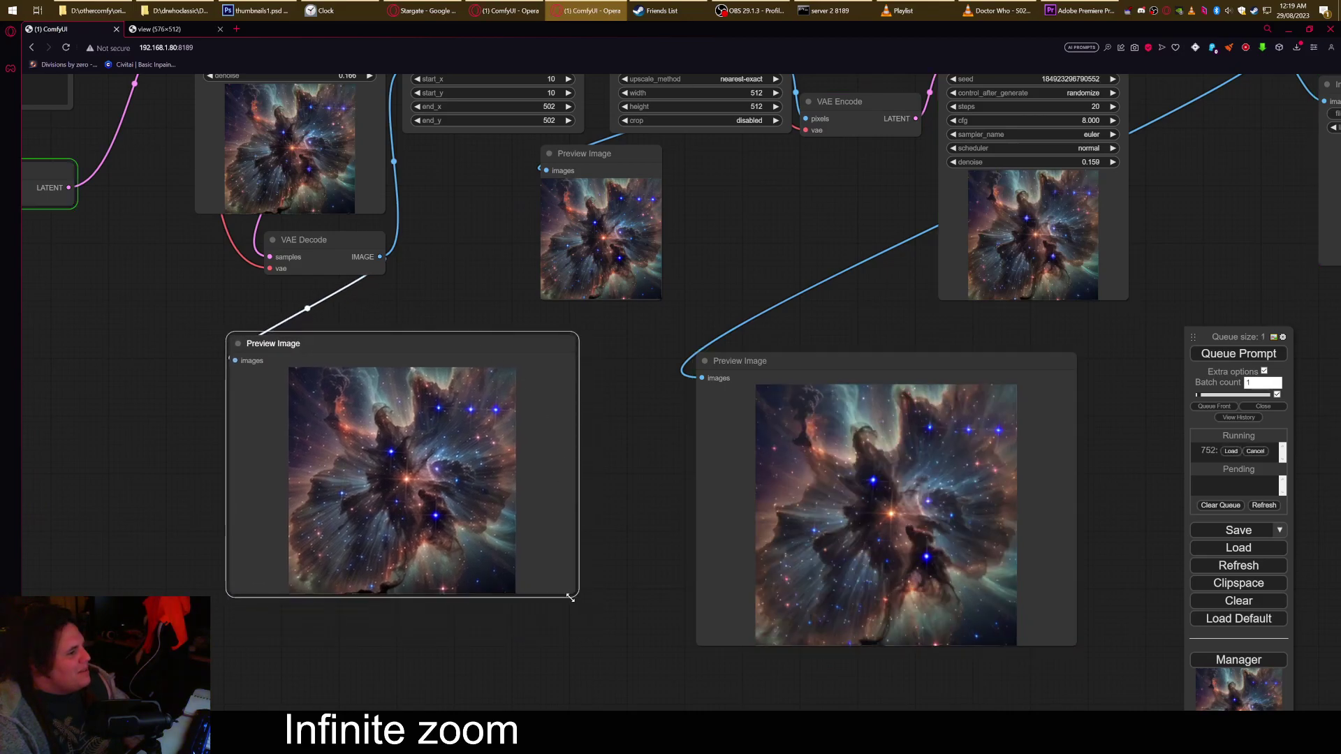
drag(571, 598, 509, 631)
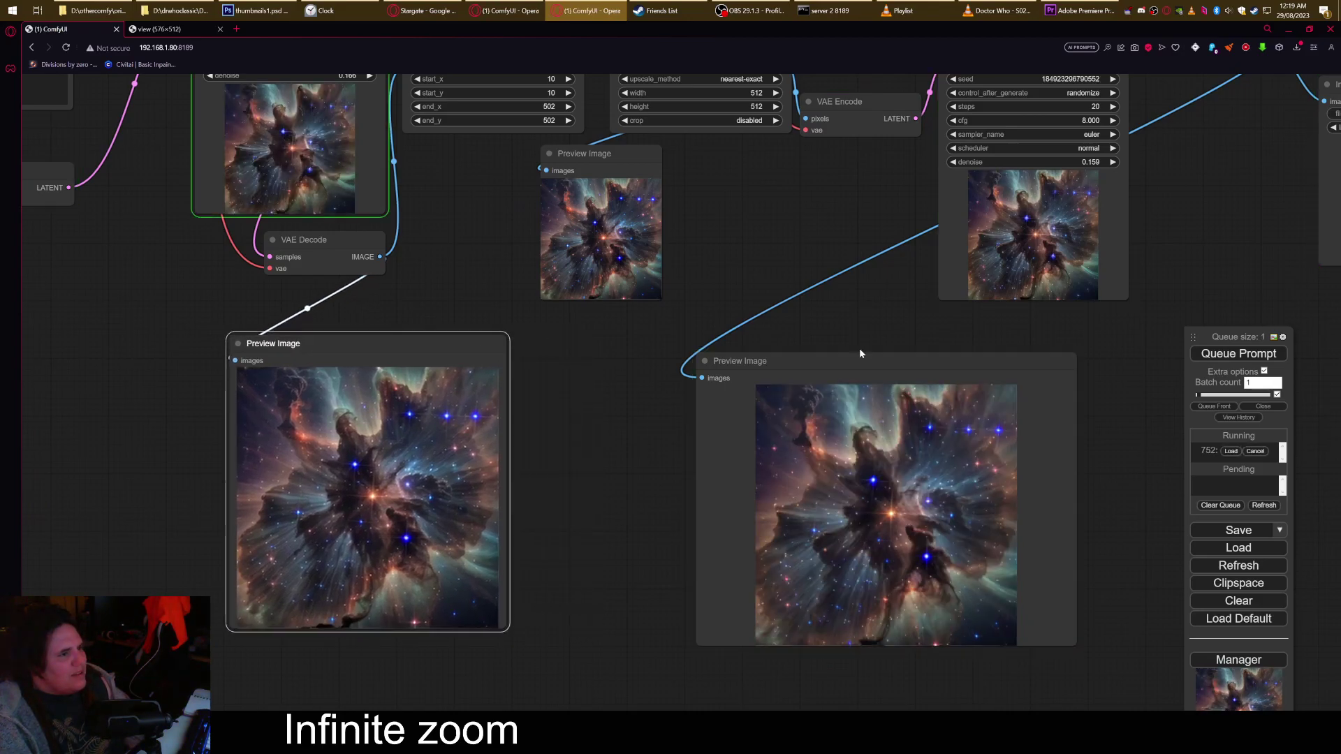
drag(860, 354, 719, 335)
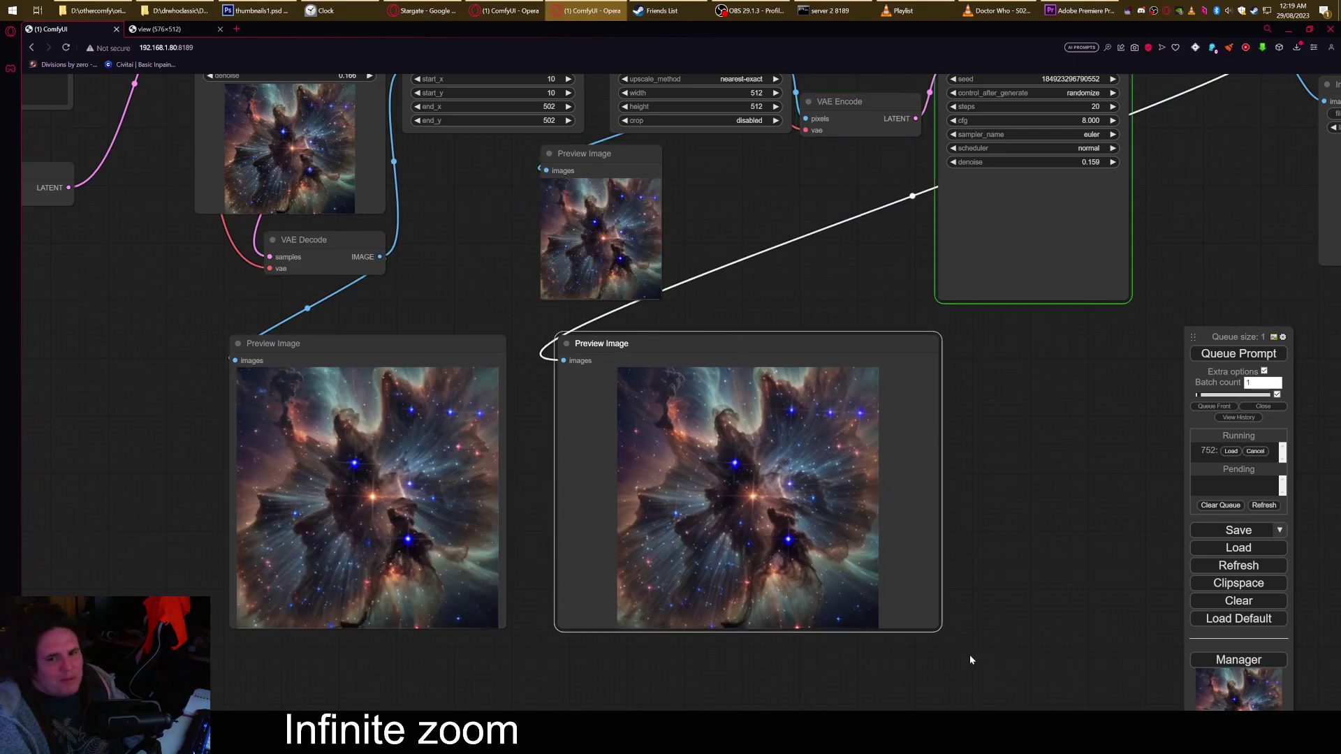
drag(936, 627, 845, 637)
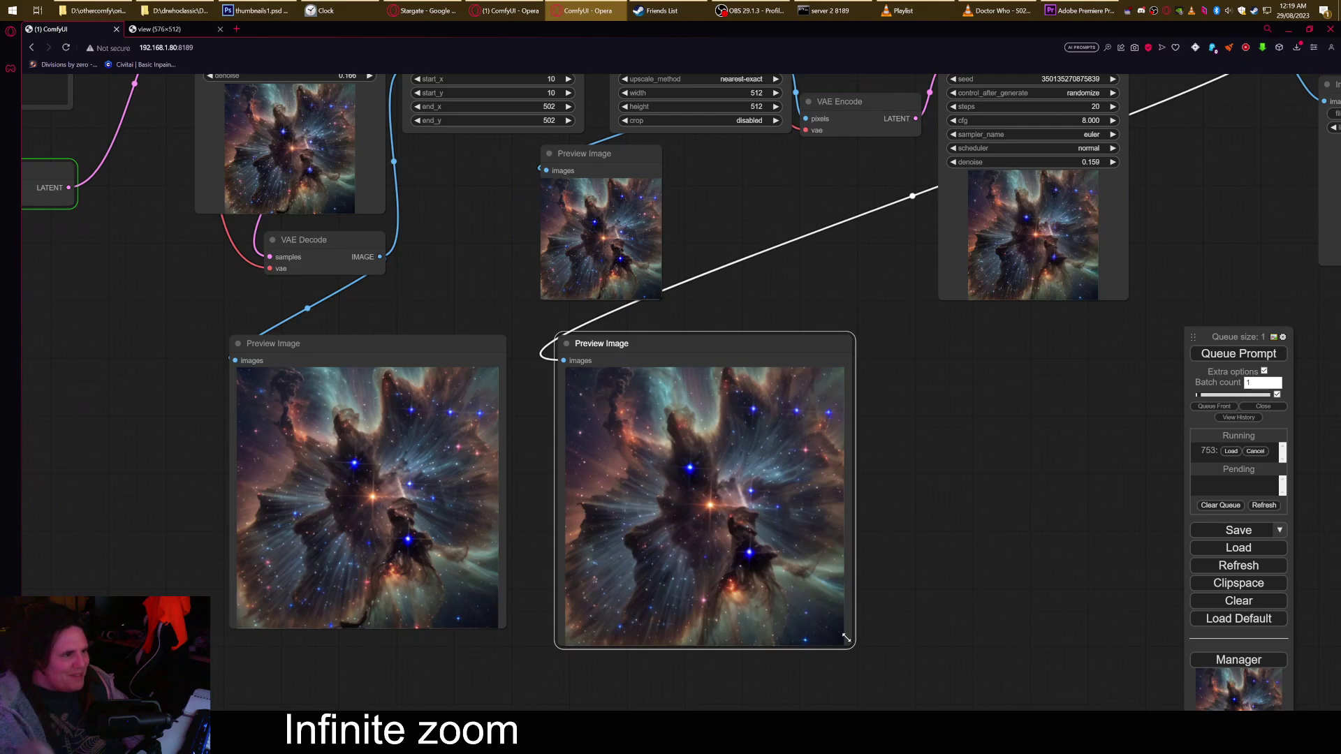
drag(975, 548, 1091, 586)
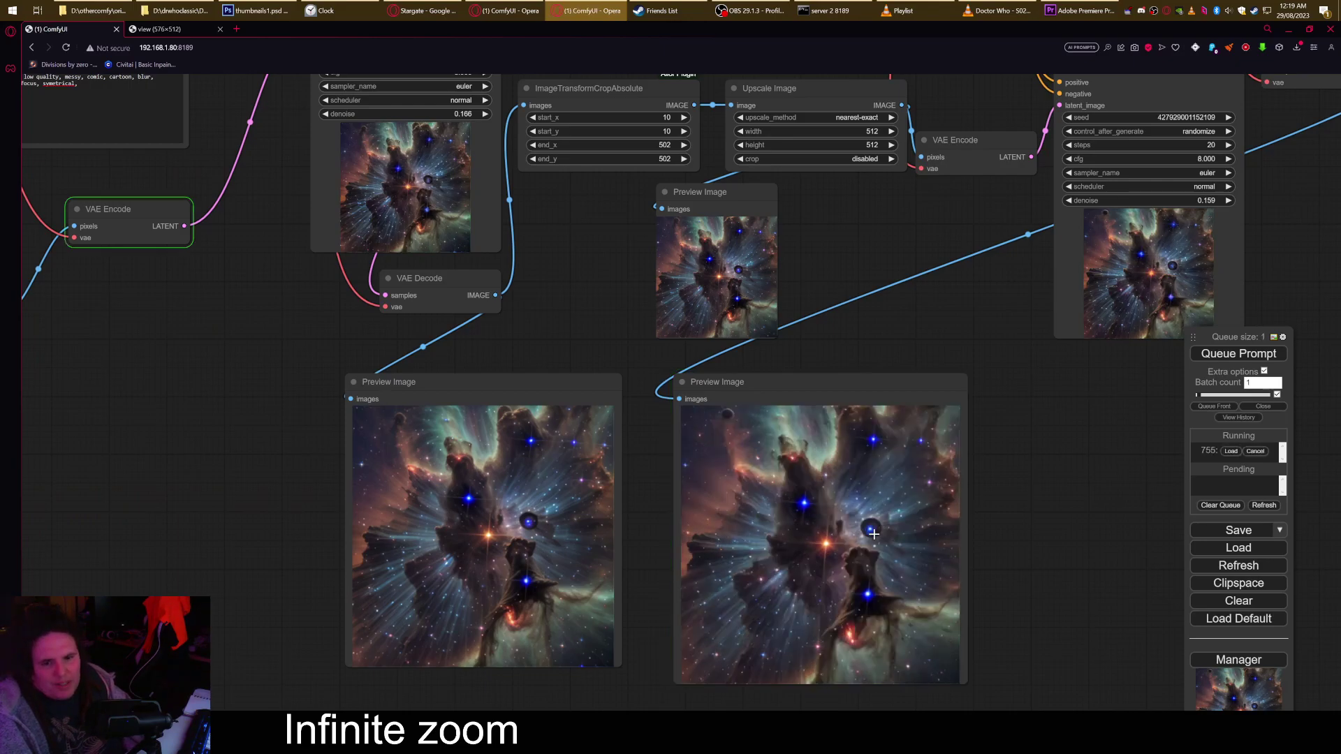
Search 'noise' and place a Generate Noise Image node next to the Image Receiver.
drag(907, 334, 945, 374)
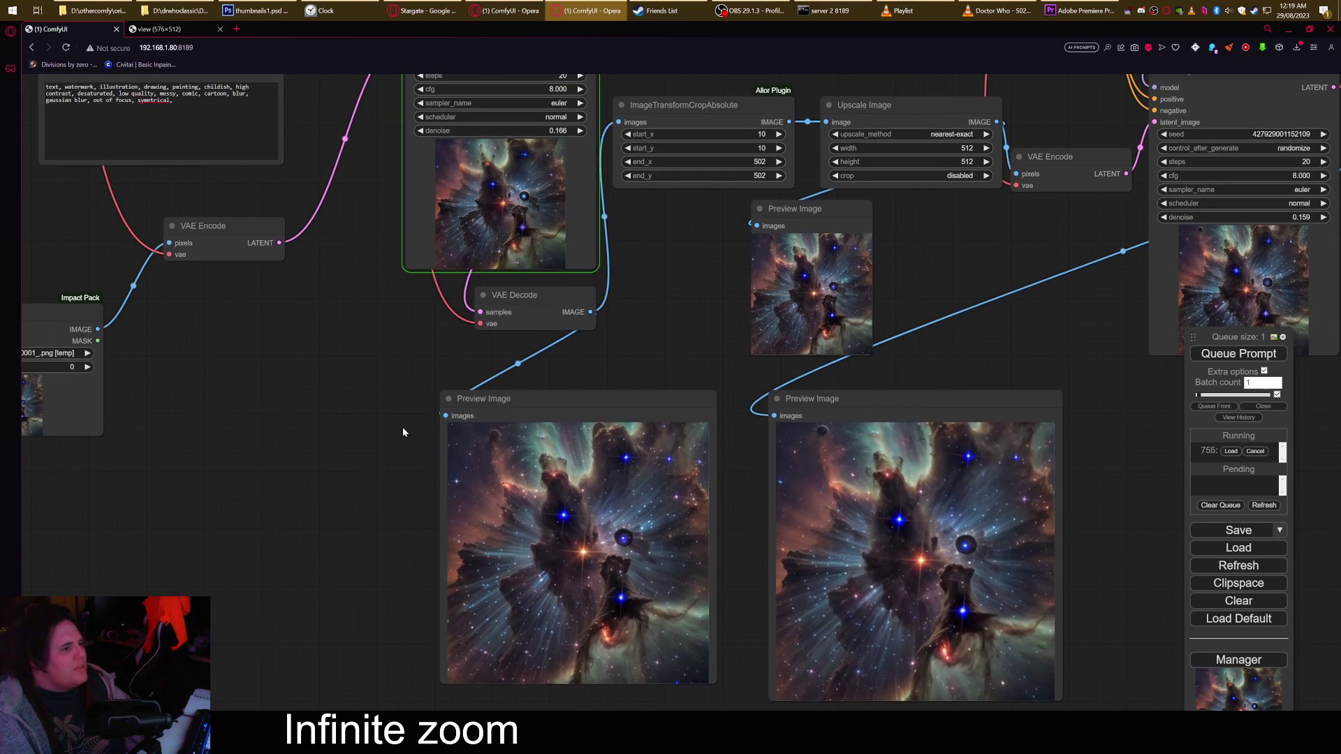
drag(398, 431, 389, 482)
right_click(395, 479)
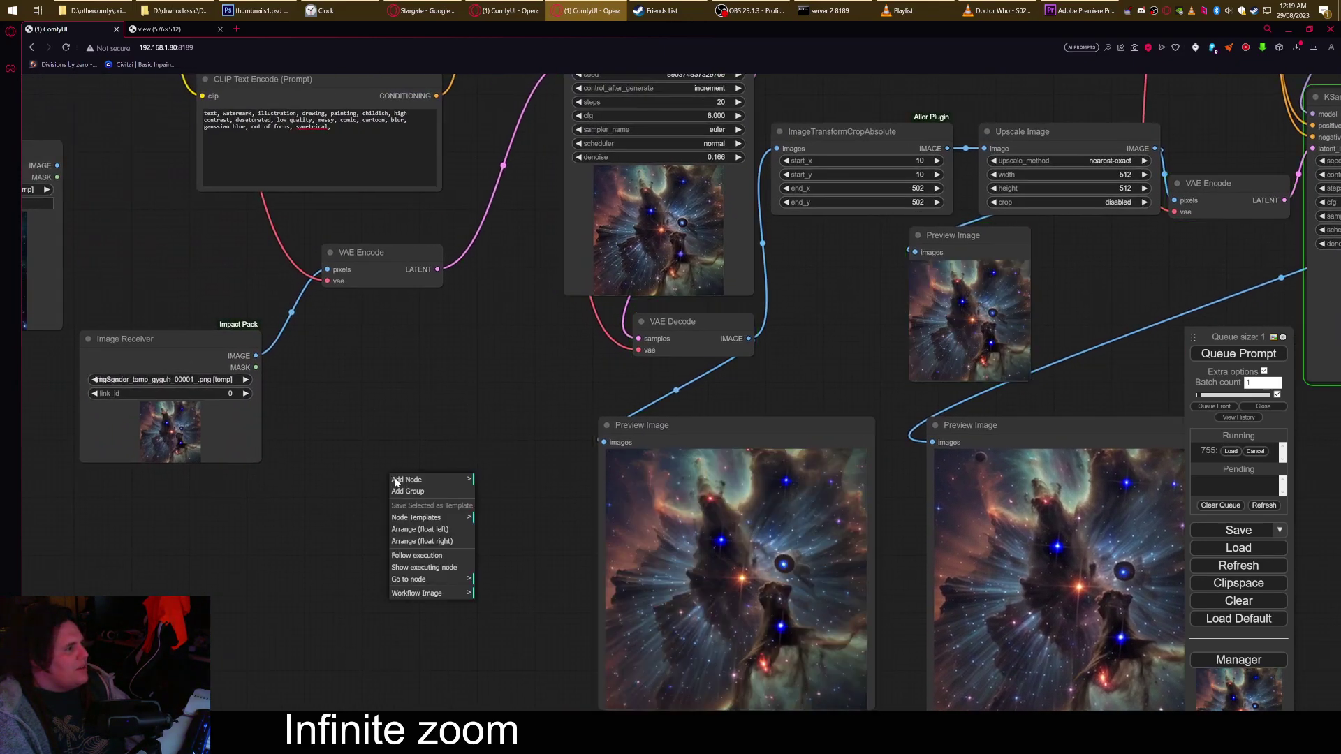
click(396, 479)
double_click(375, 441)
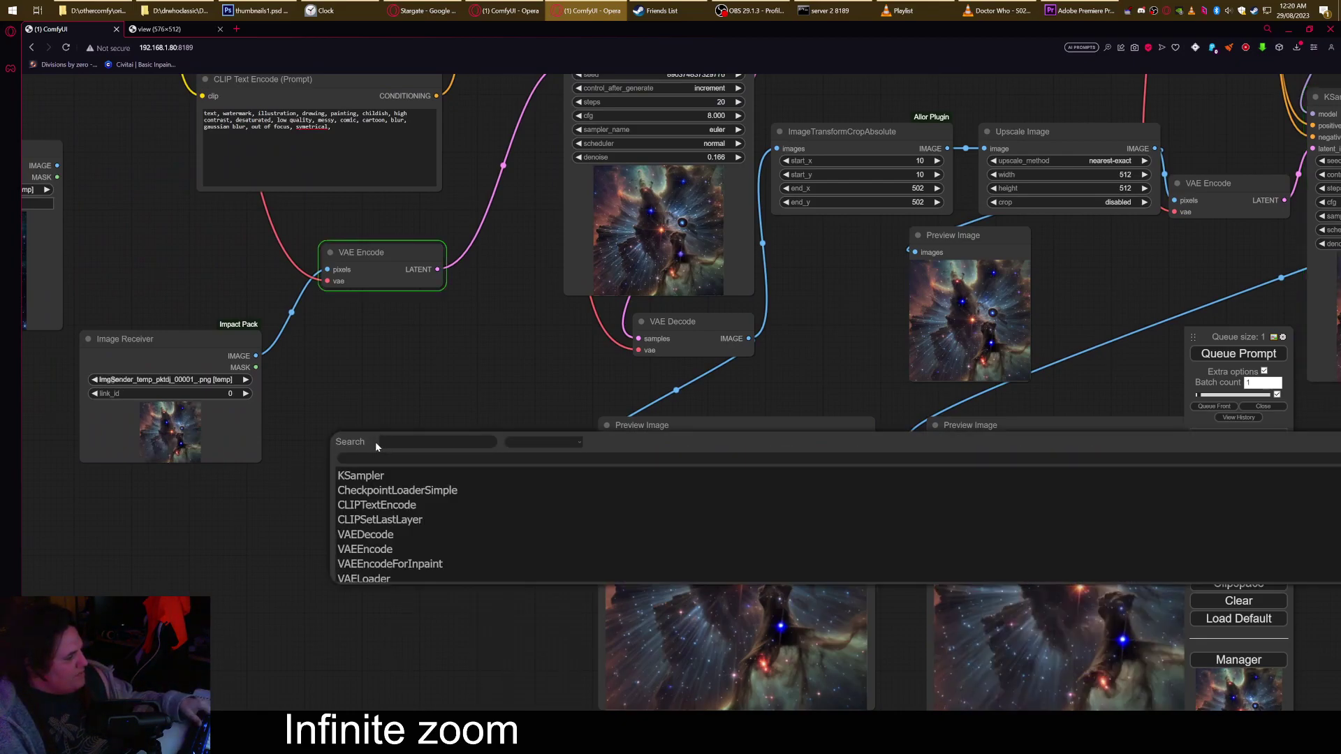
text(noise)
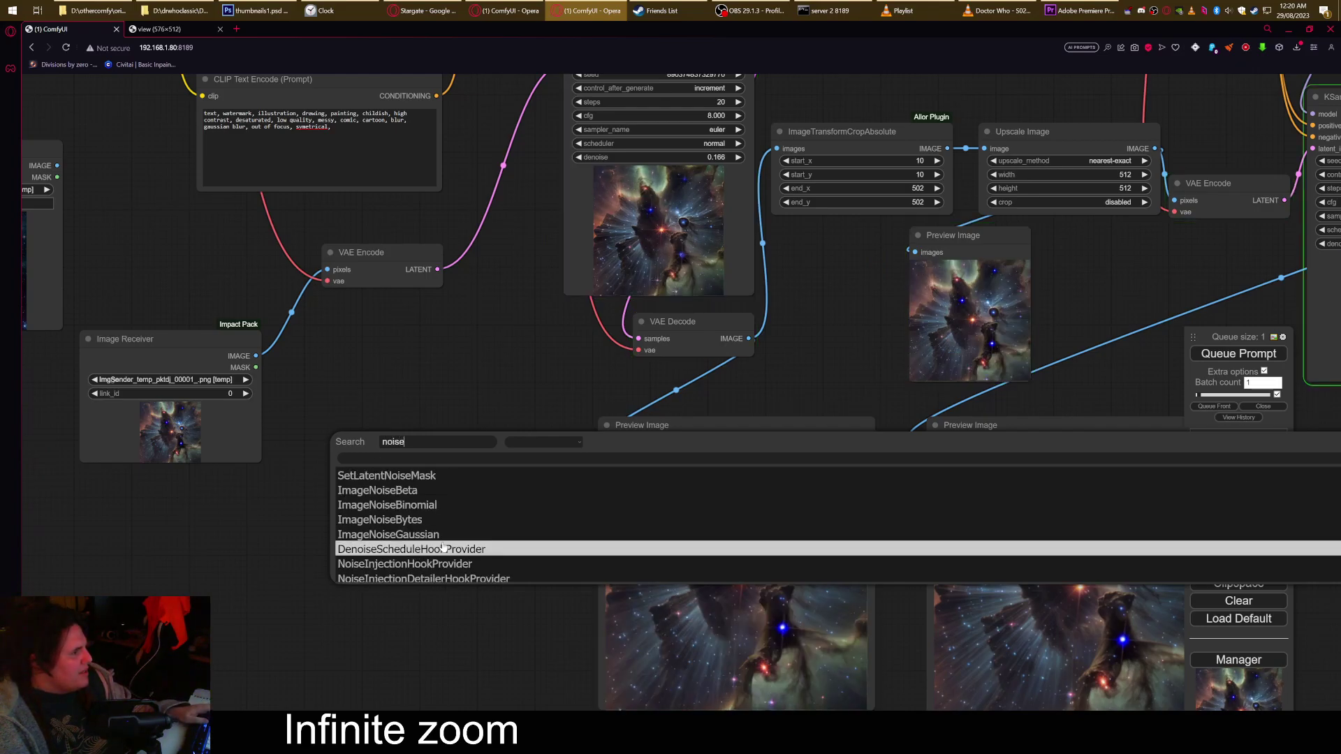
scroll(442, 542, down, 1)
scroll(443, 543, down, 3)
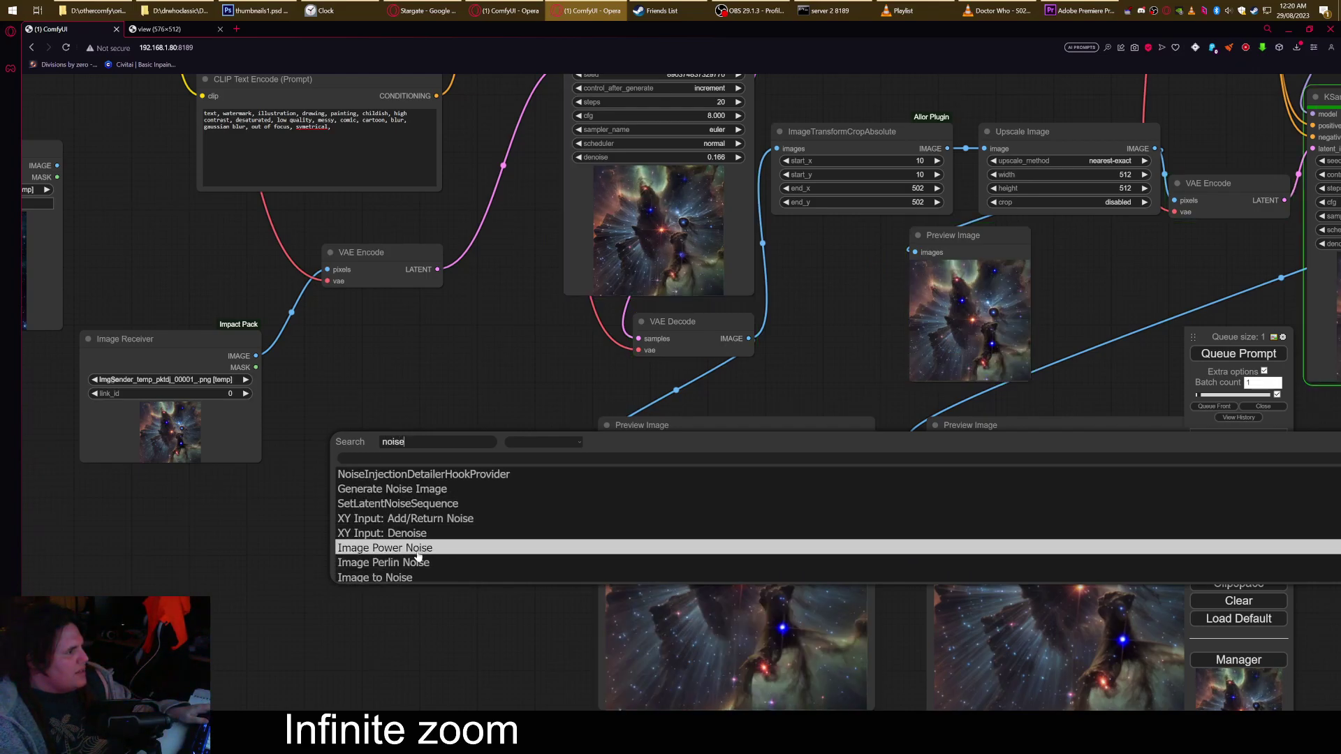
click(404, 489)
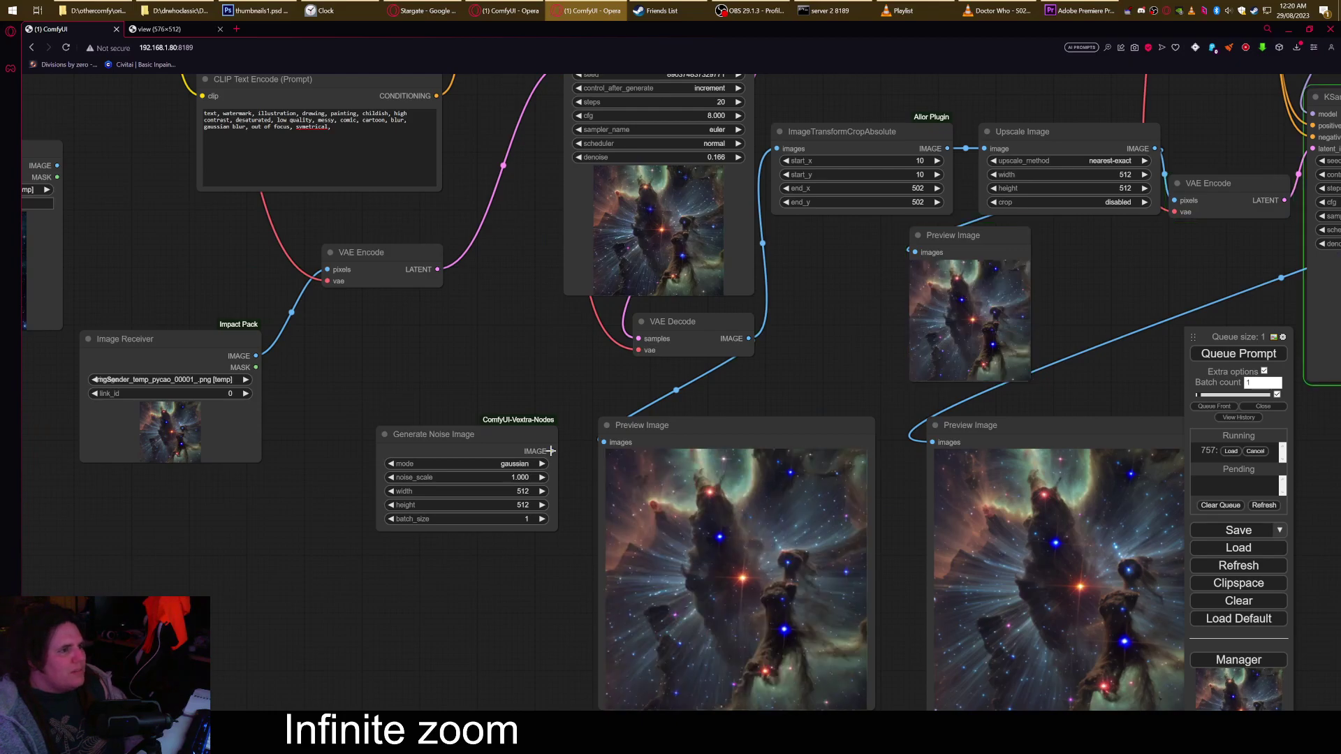
drag(524, 428, 484, 437)
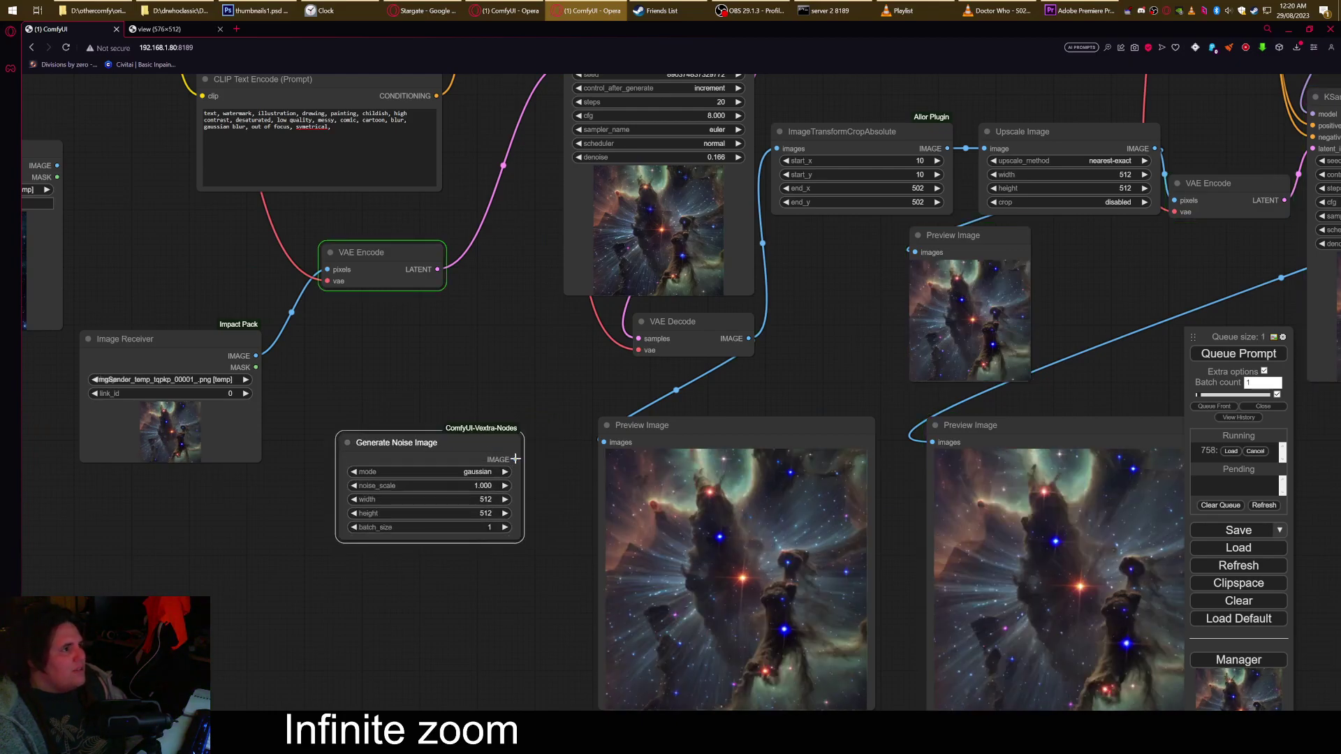
Search 'blend', add an ImageBlend node and position it just below VAE Decode.
double_click(525, 387)
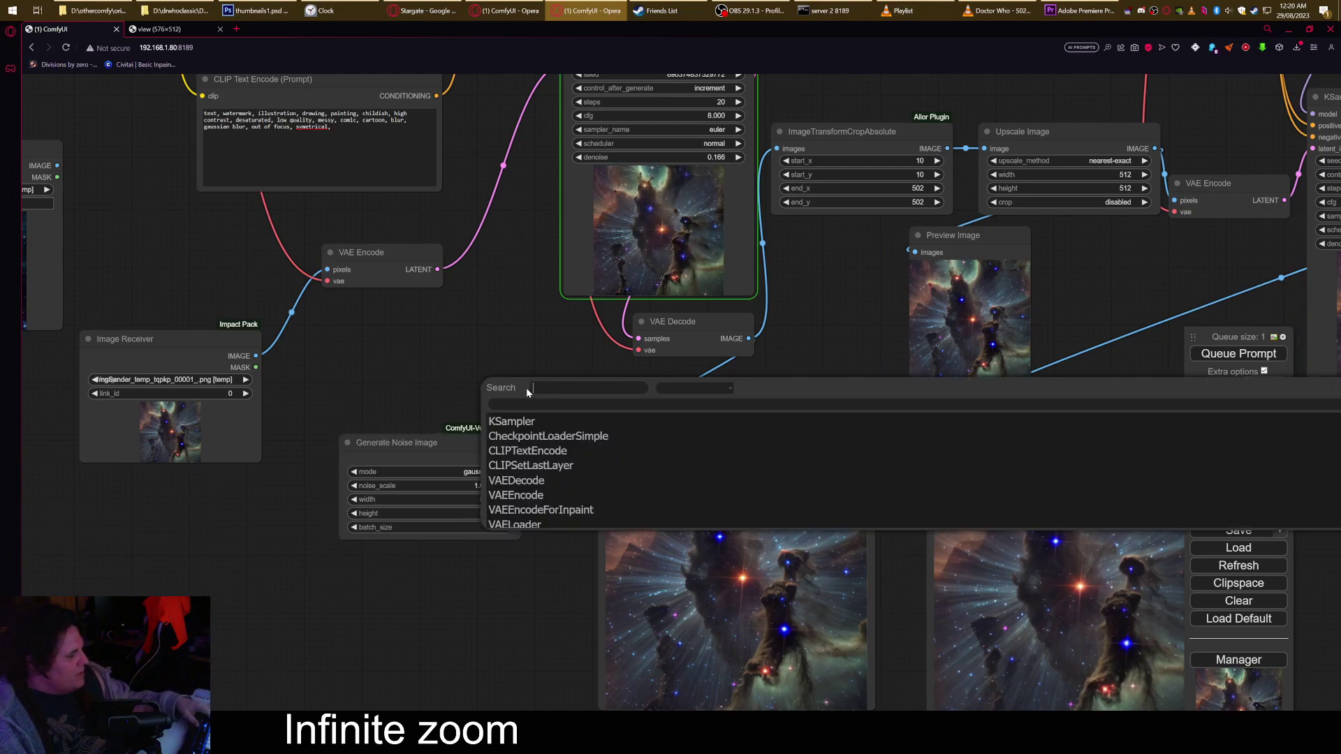
text(ble)
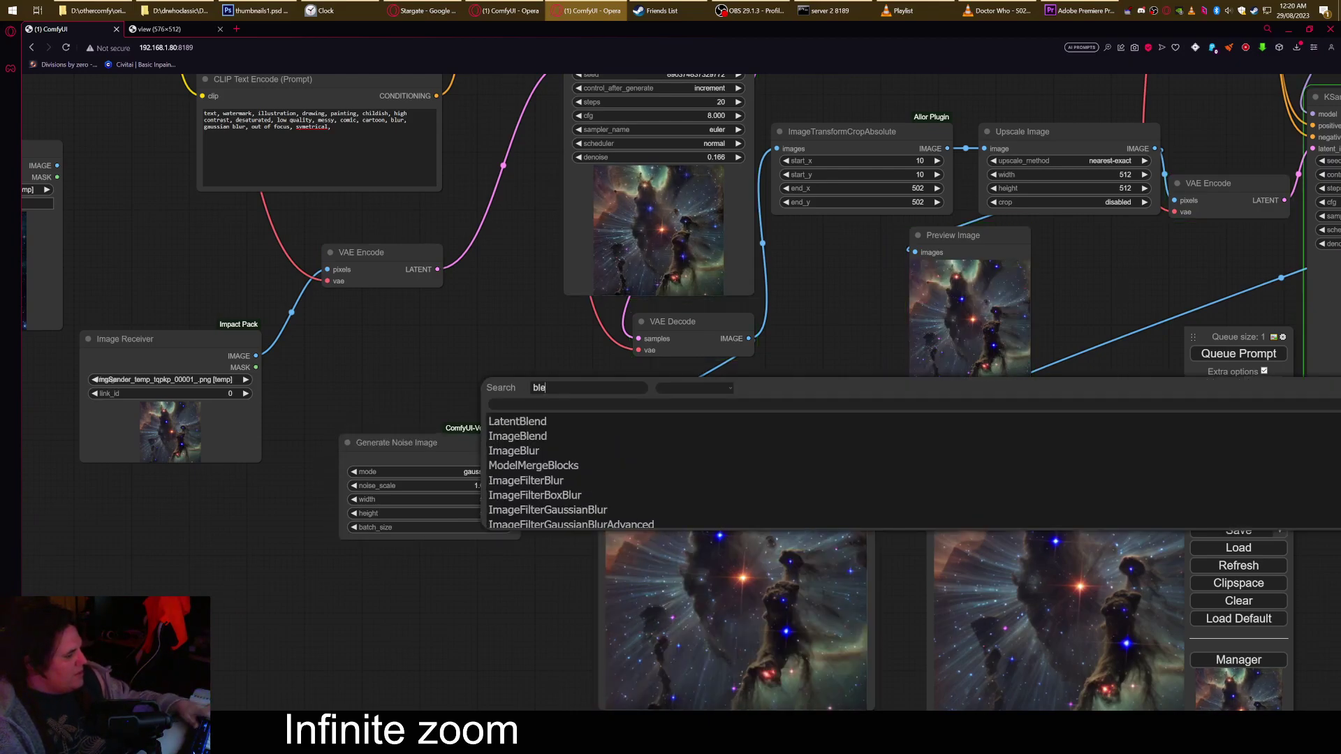
text(nd)
click(539, 443)
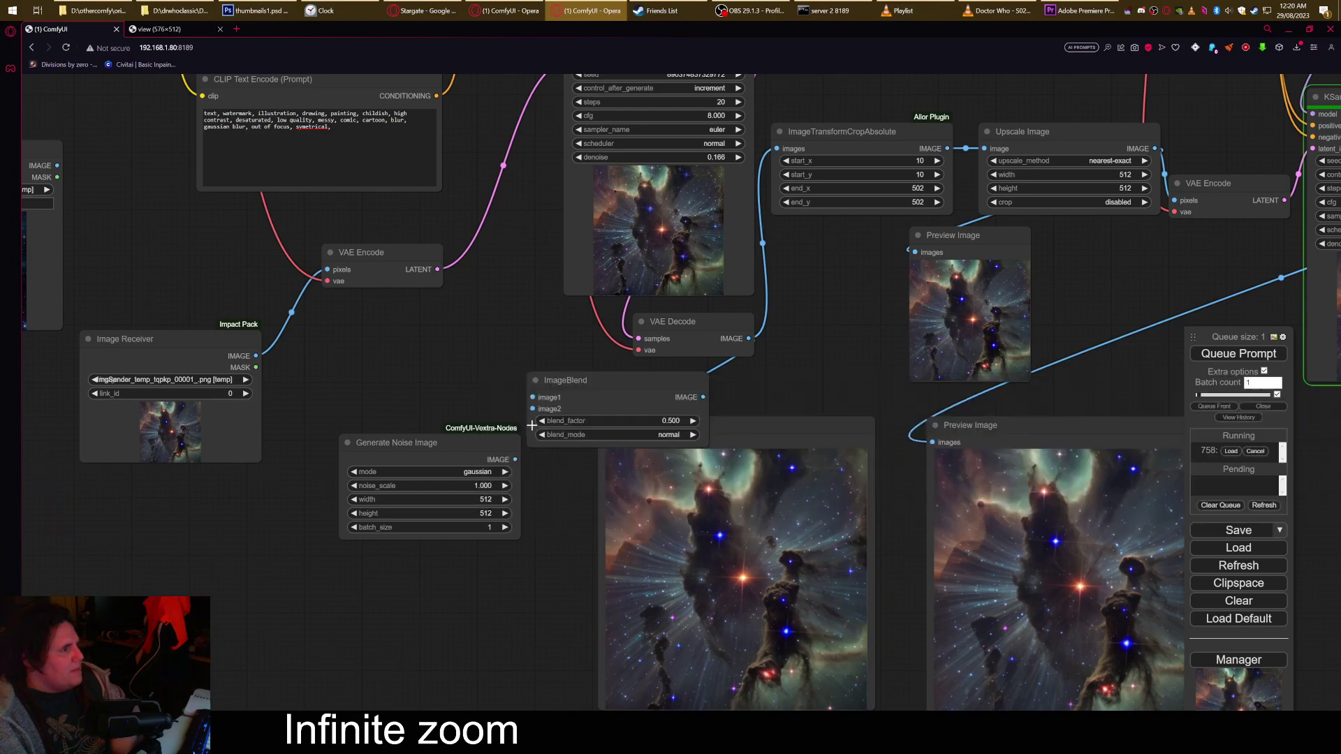
drag(811, 375, 655, 434)
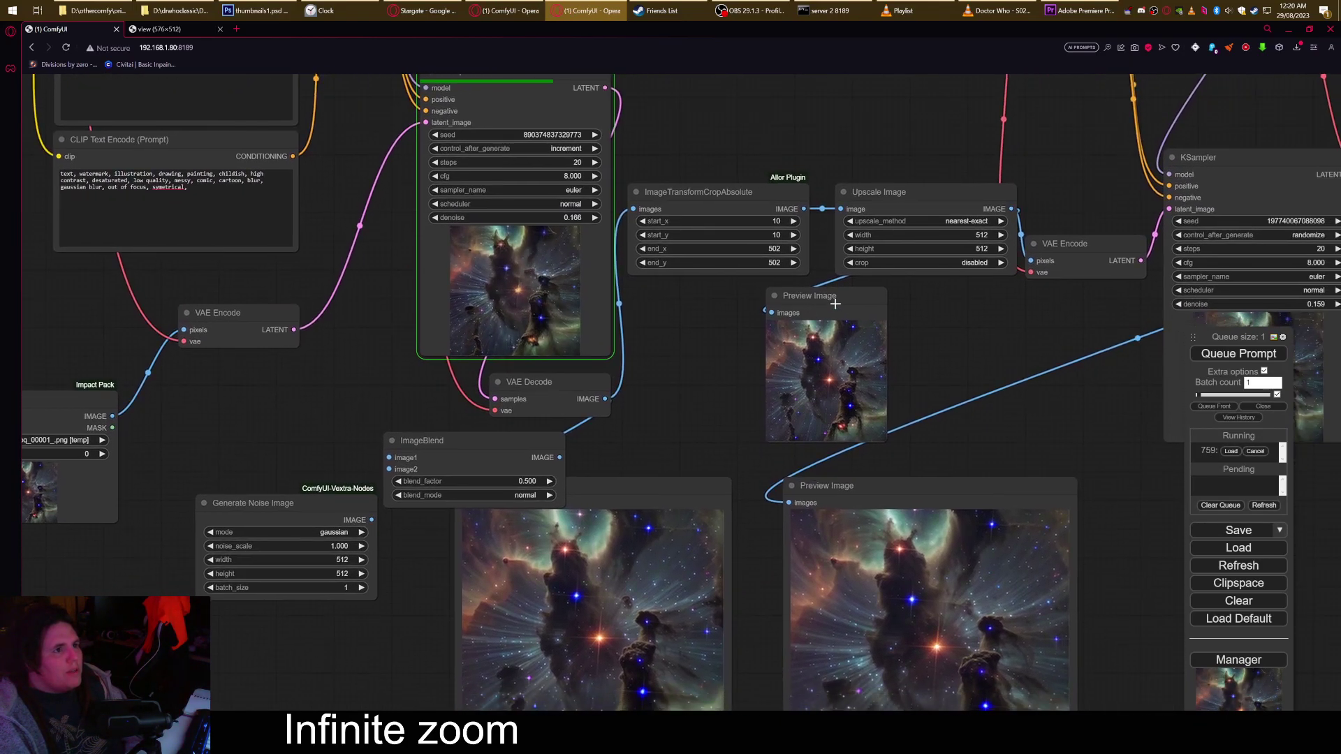
drag(839, 304, 959, 304)
drag(523, 450, 786, 357)
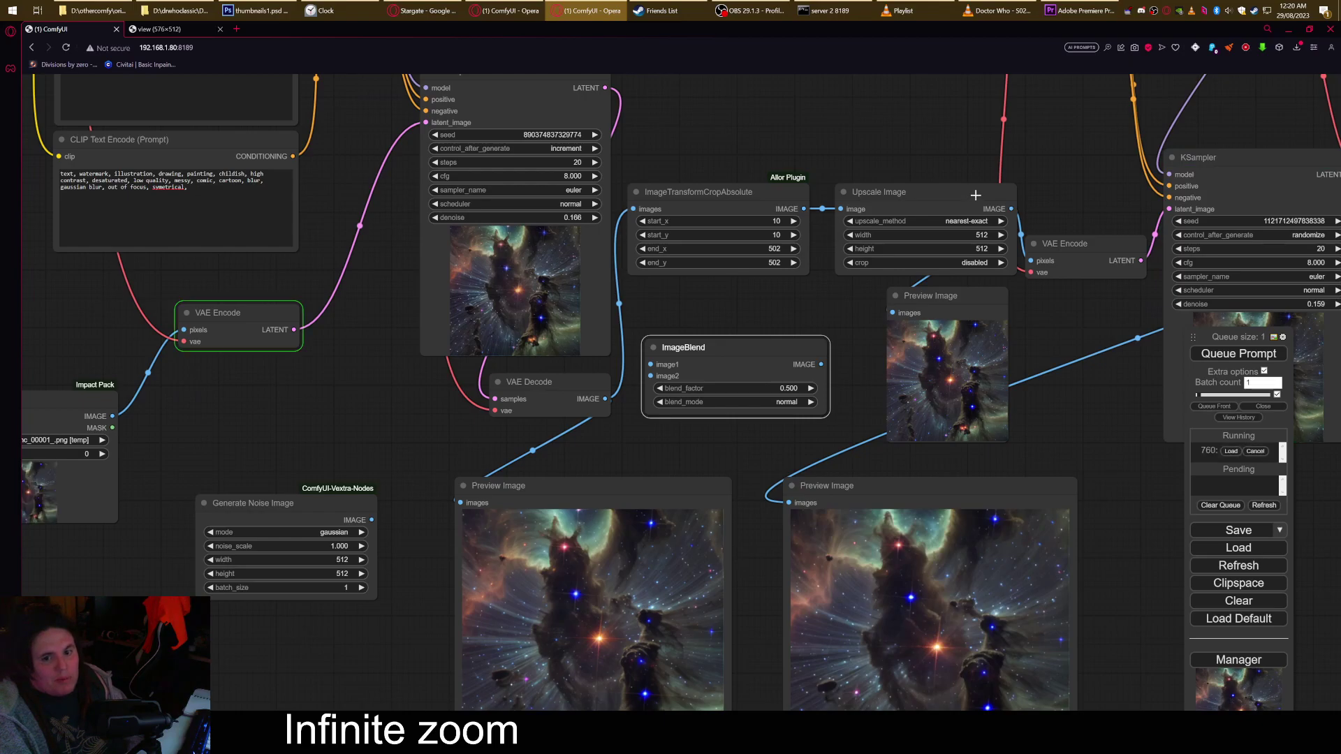
drag(595, 491, 602, 559)
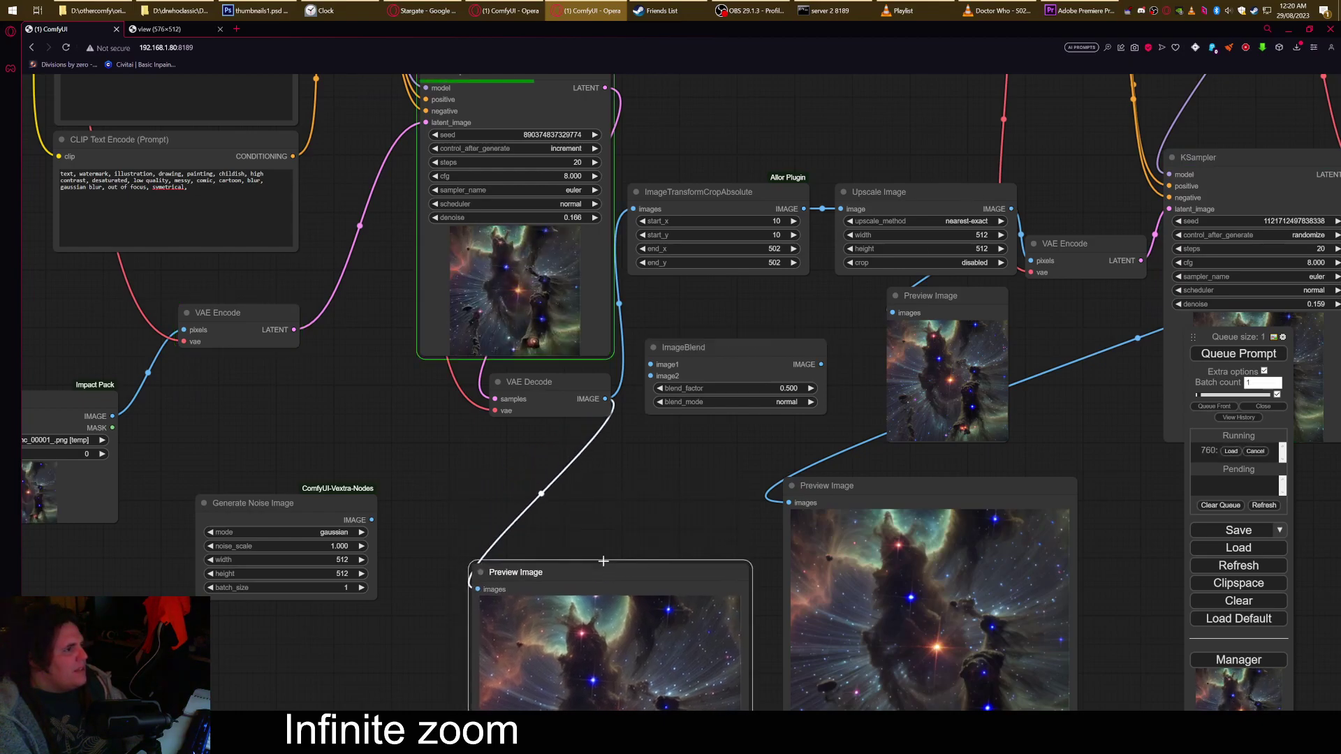
drag(710, 348, 554, 434)
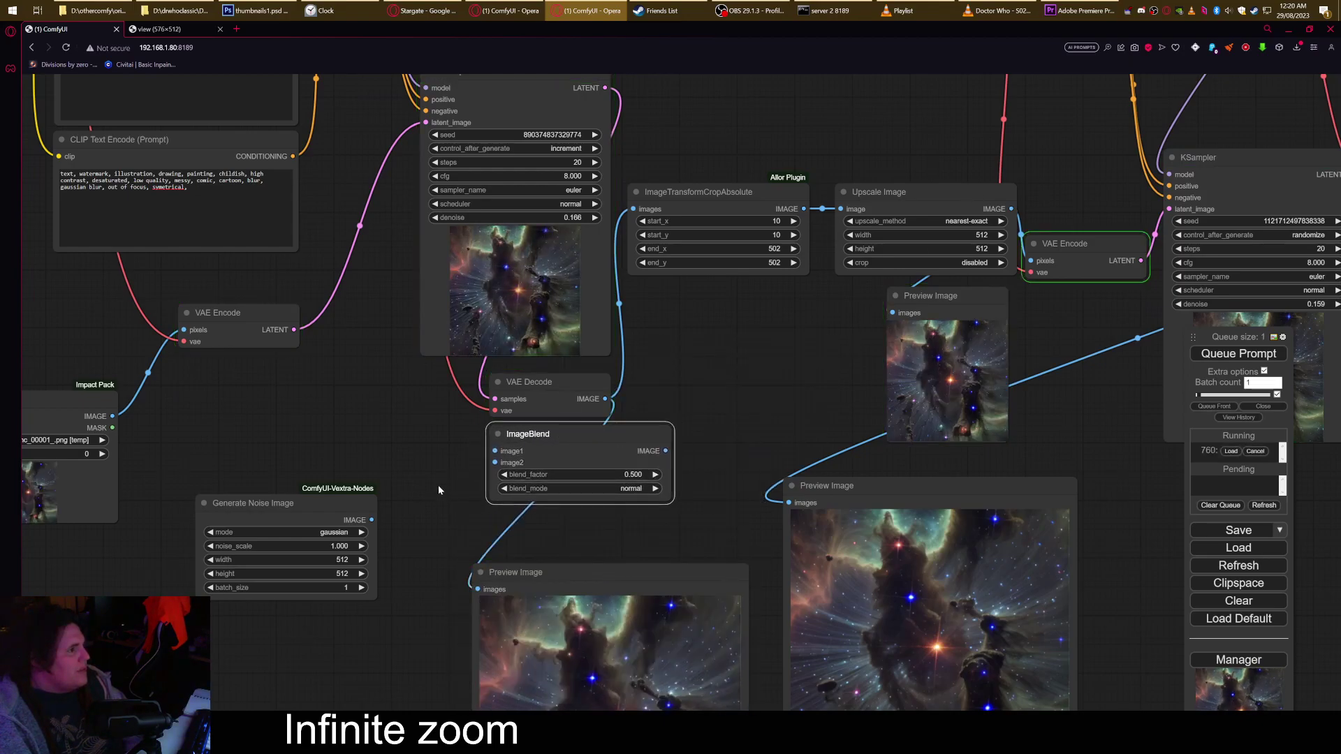
Wire noise into ImageBlend image2, the frame into image1, and the blend output to Upscale Image.
drag(372, 521, 447, 506)
drag(494, 463, 686, 383)
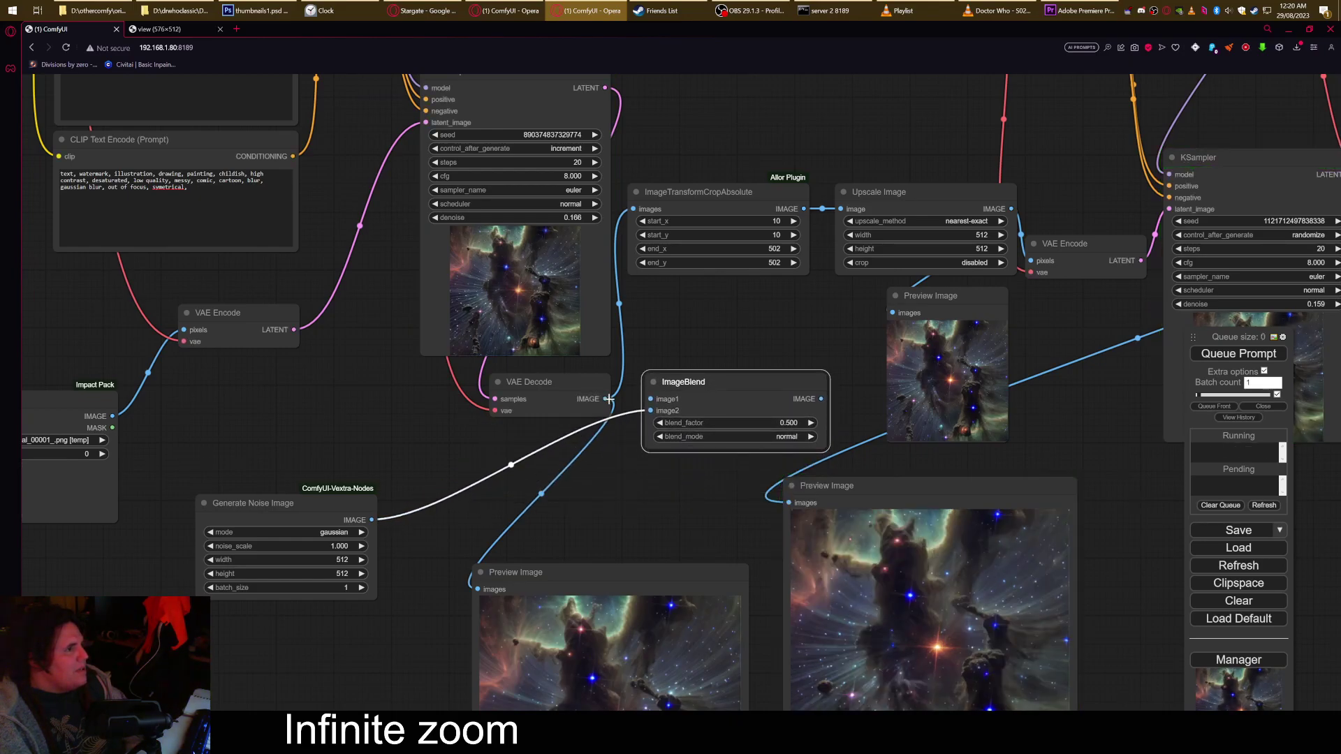
drag(803, 209, 672, 390)
drag(817, 231, 746, 253)
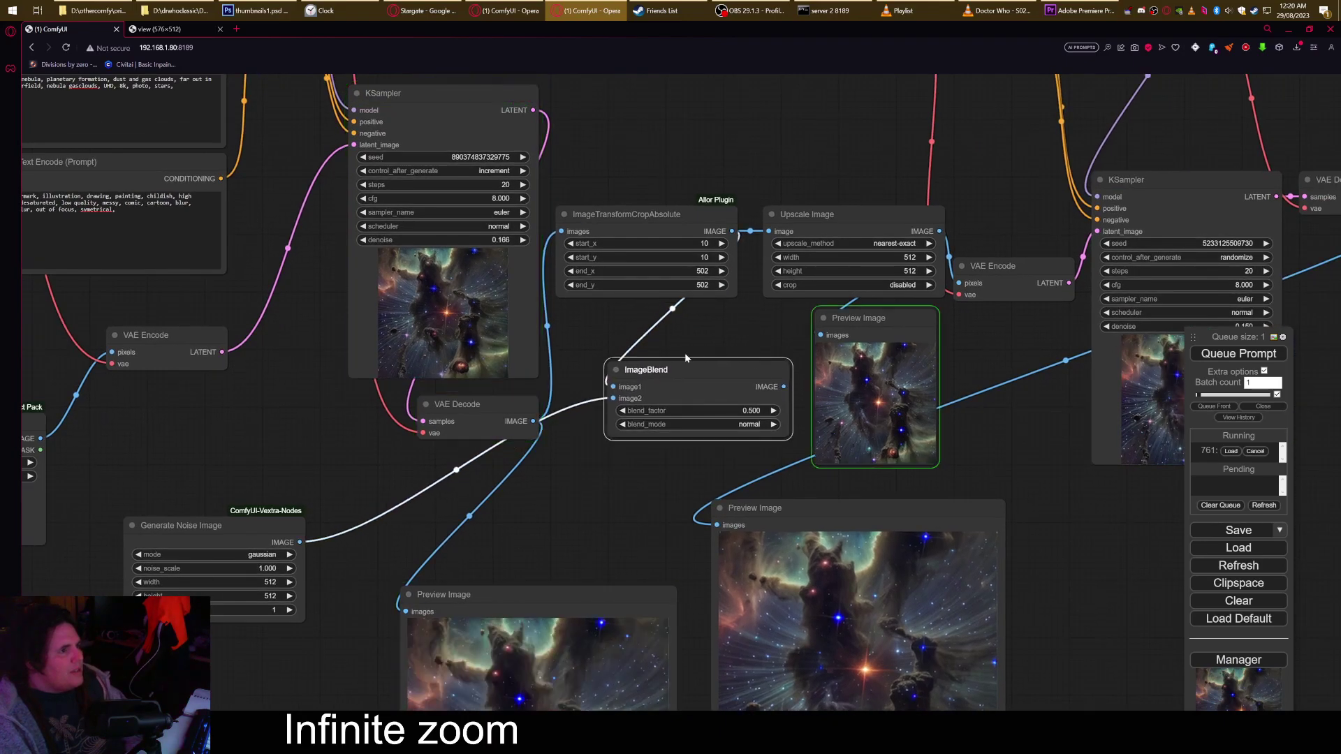
drag(784, 386, 771, 232)
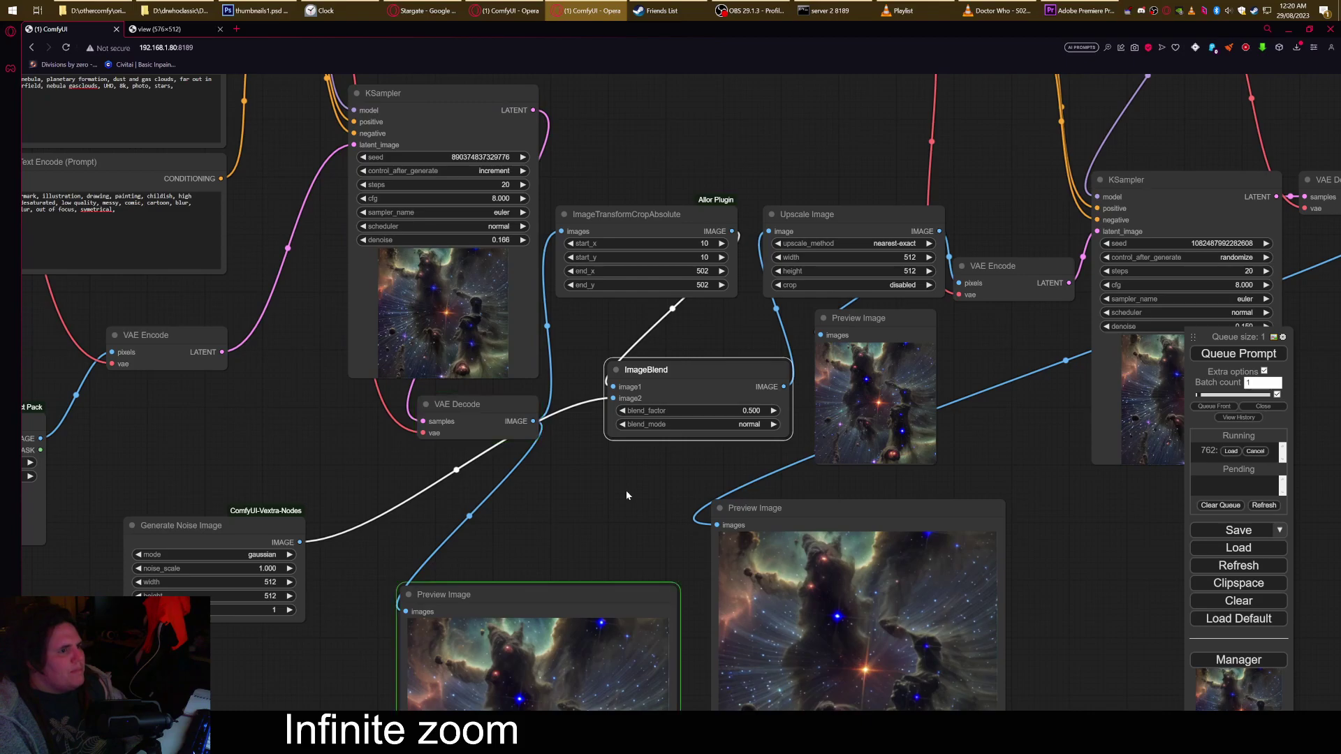
drag(681, 466, 584, 375)
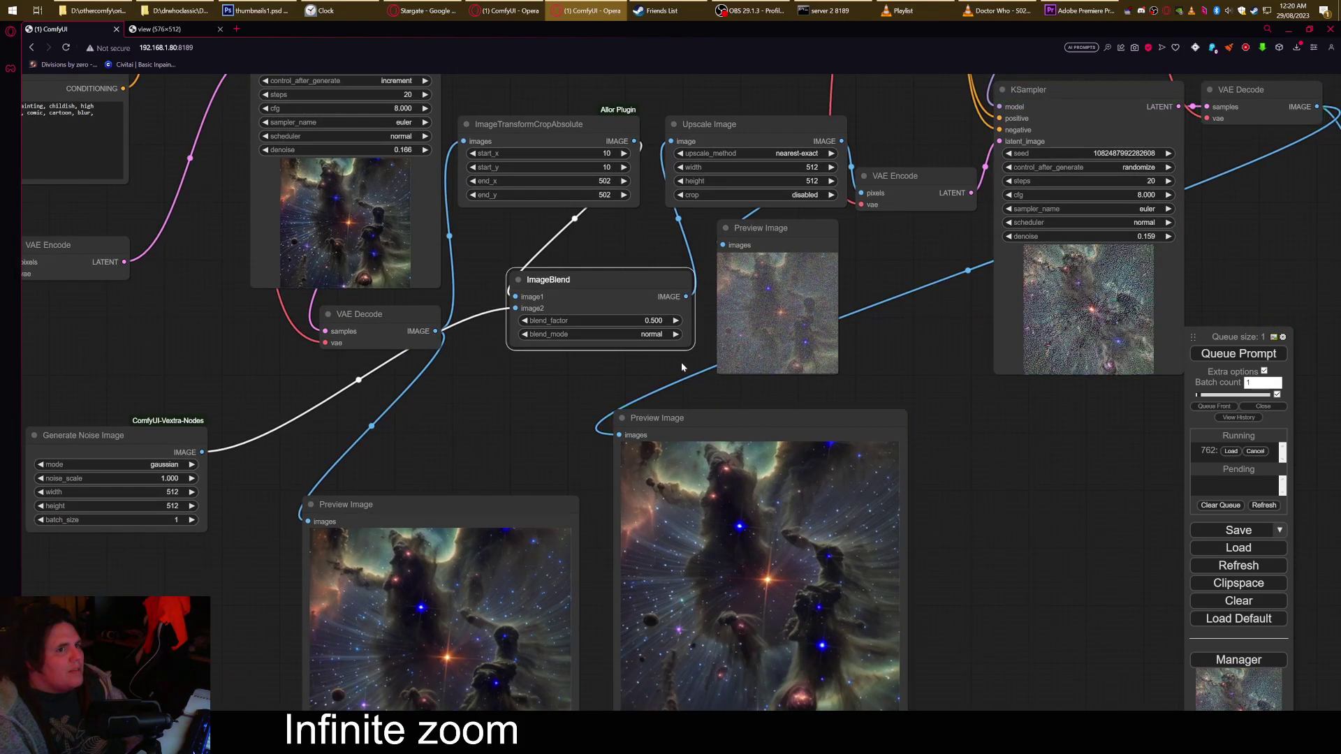
Try several ImageBlend blend_factor values, then settle on 0.091.
drag(643, 320, 615, 321)
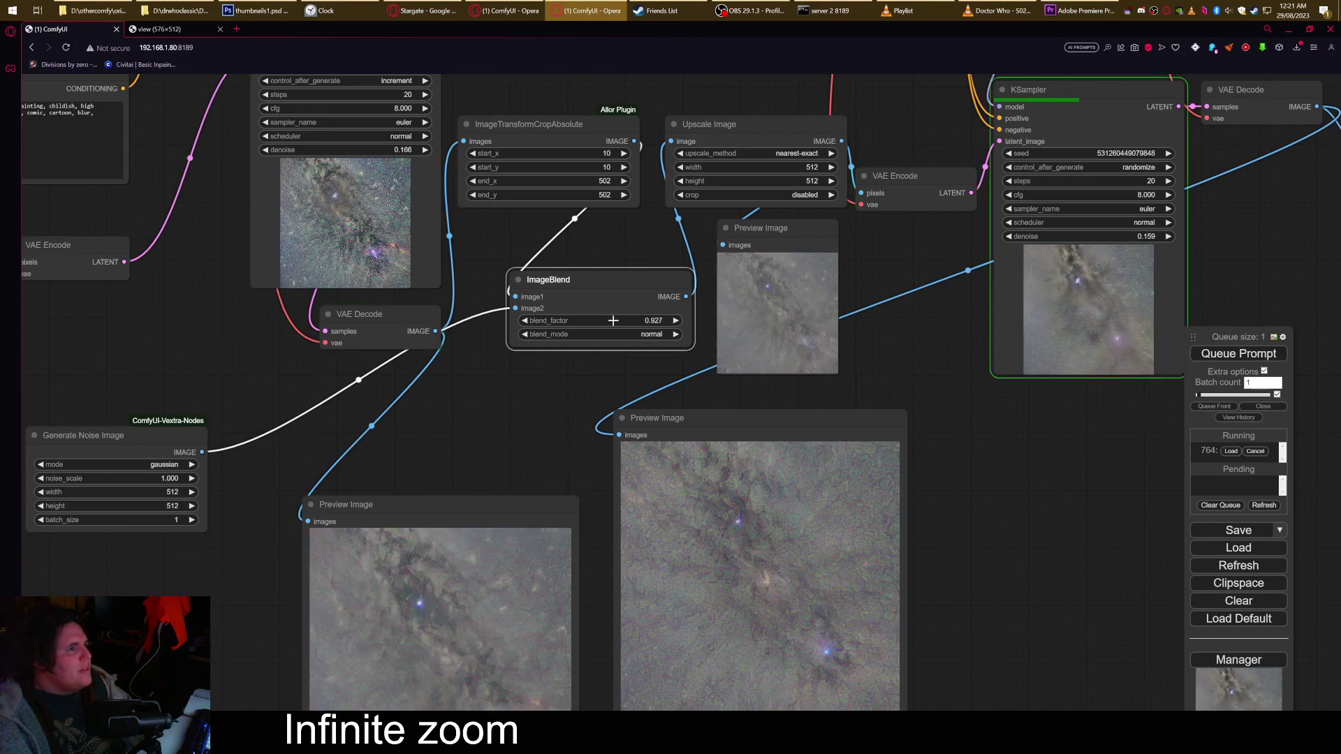
drag(528, 403, 613, 366)
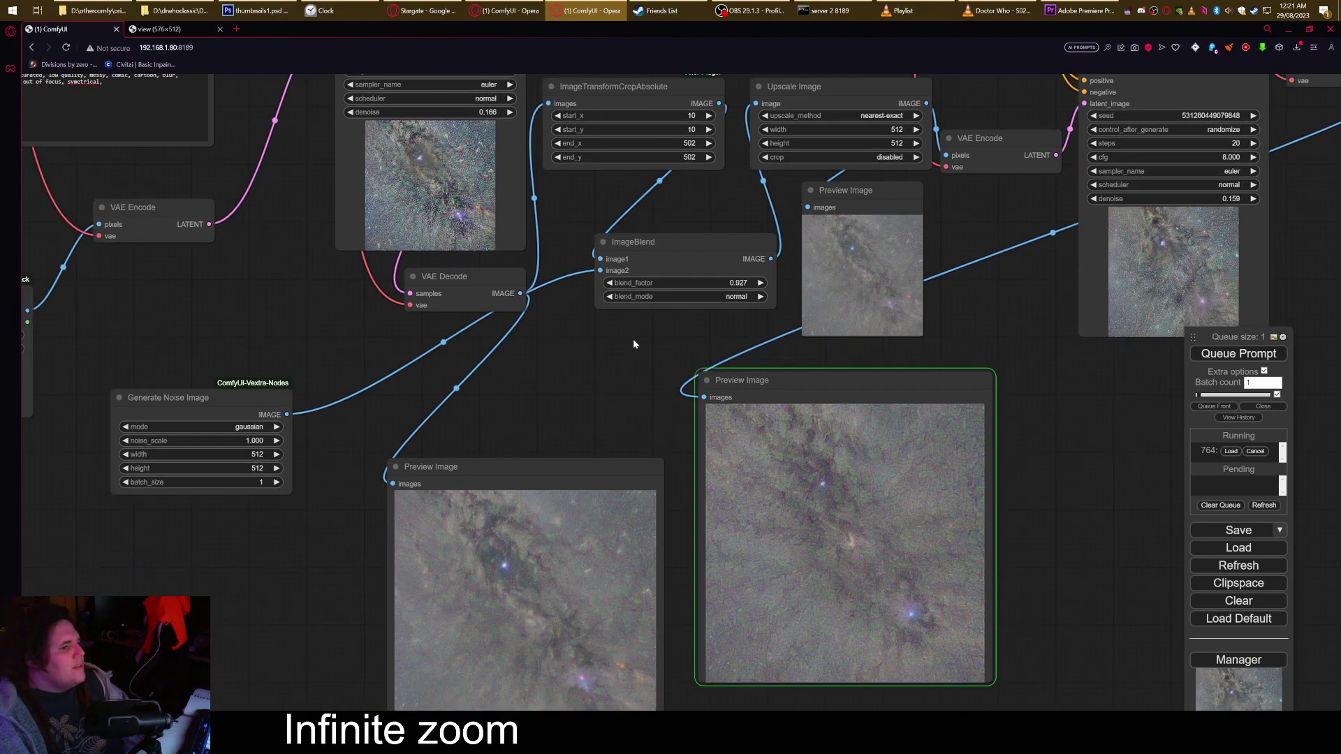
drag(528, 422, 552, 376)
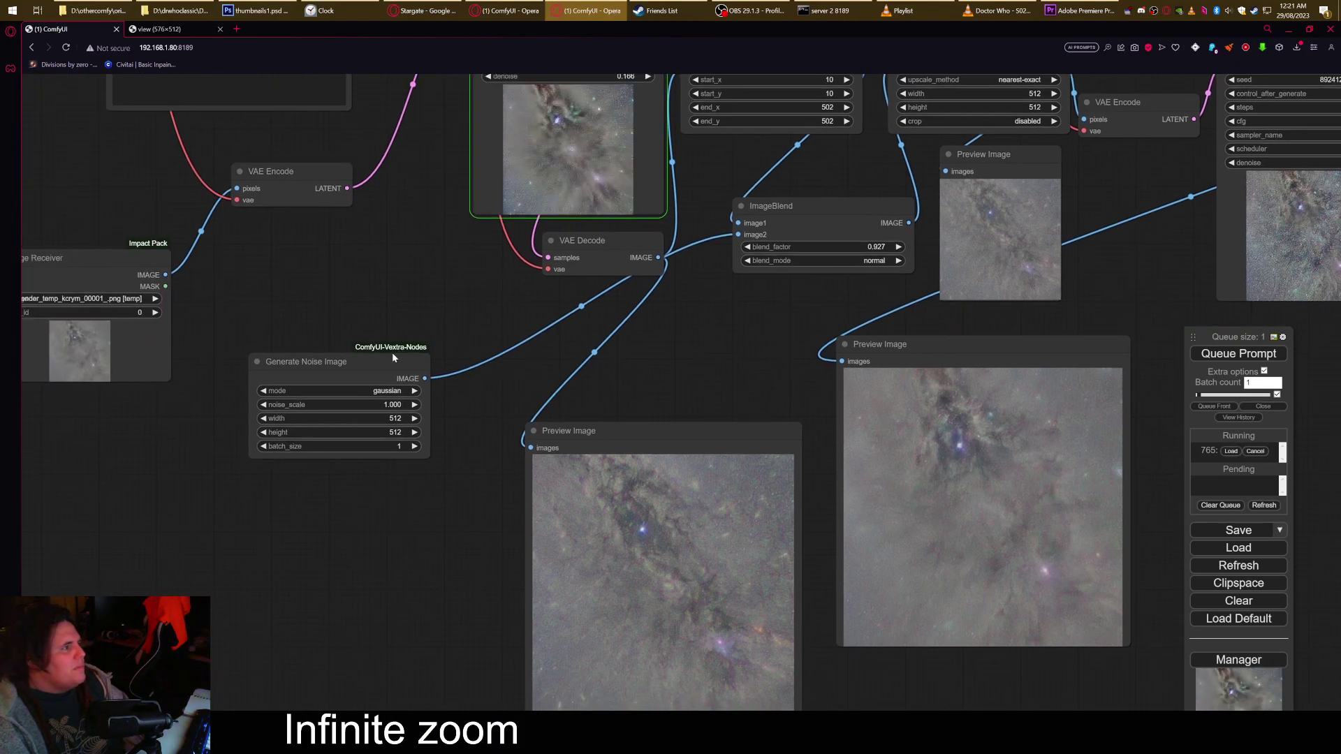
drag(390, 357, 387, 322)
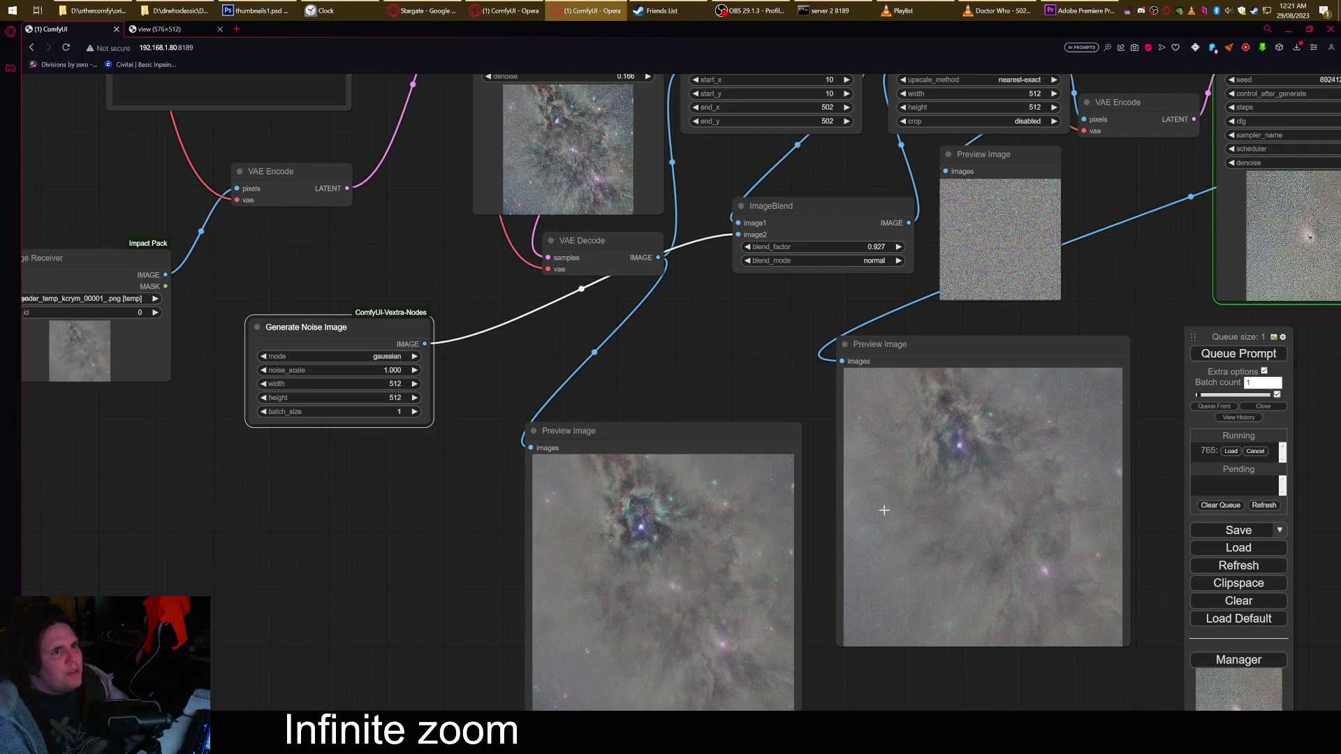
drag(752, 368, 693, 410)
click(749, 290)
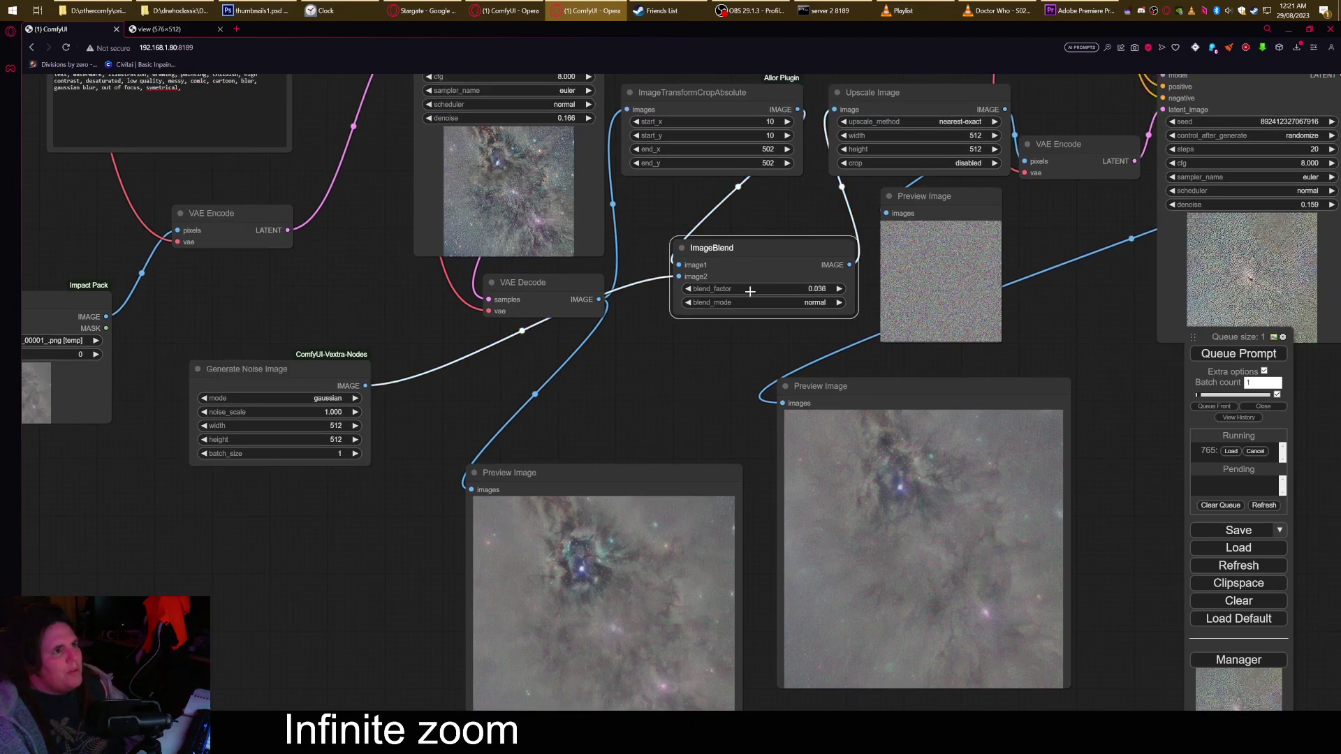
drag(749, 291, 842, 302)
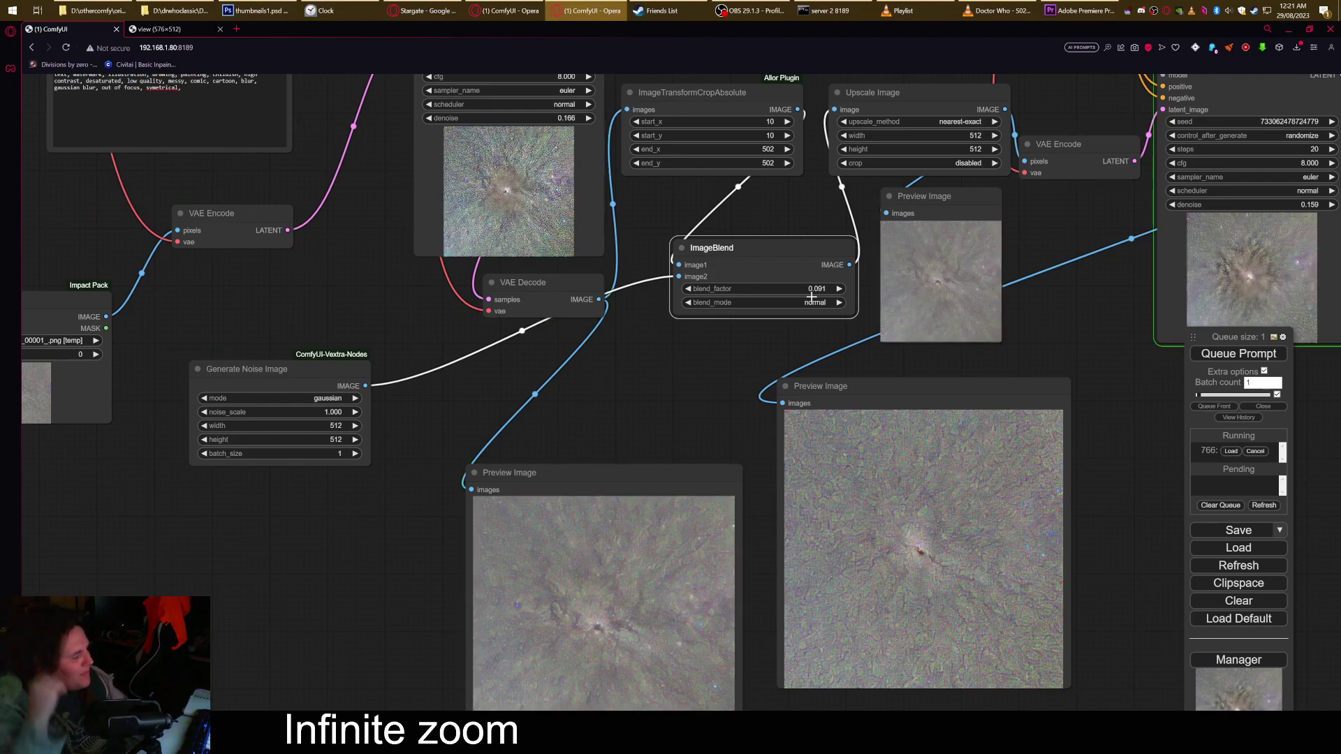
Search 'color' and place a Create Solid Color node below Generate Noise Image.
double_click(380, 517)
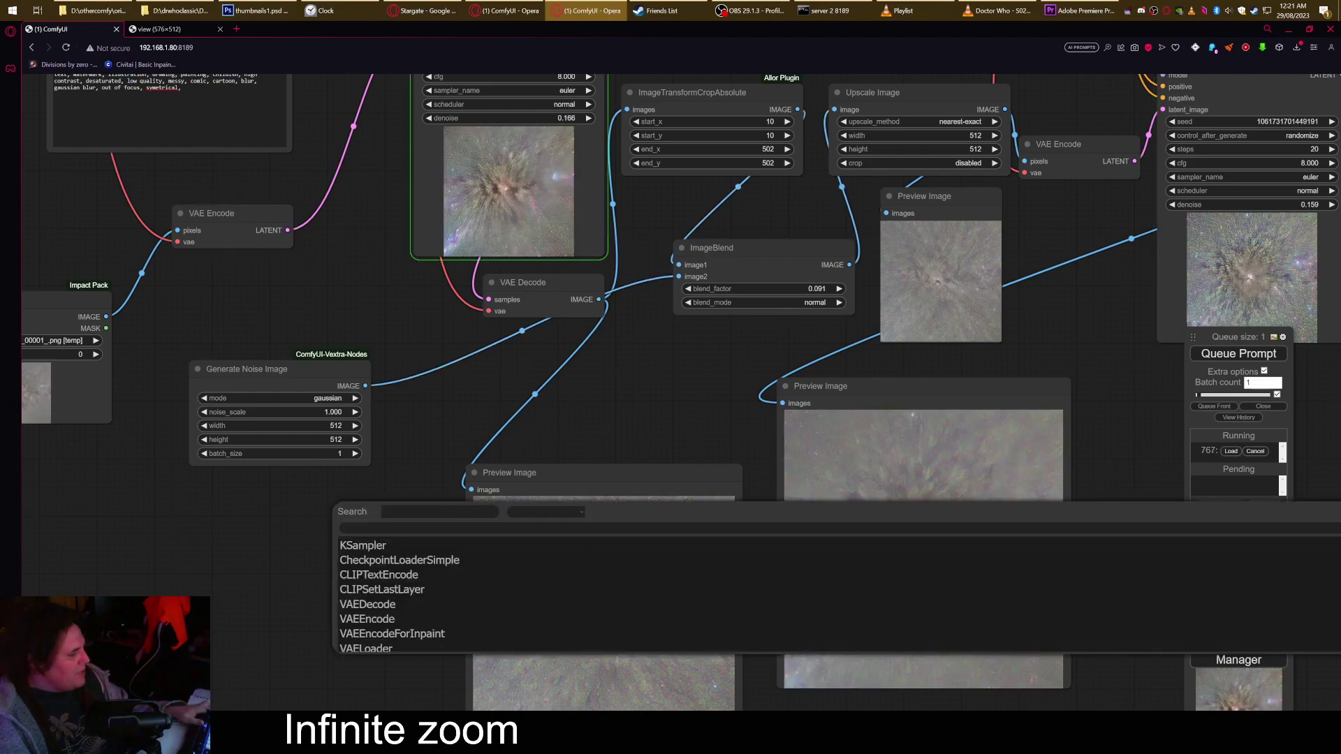
text(color)
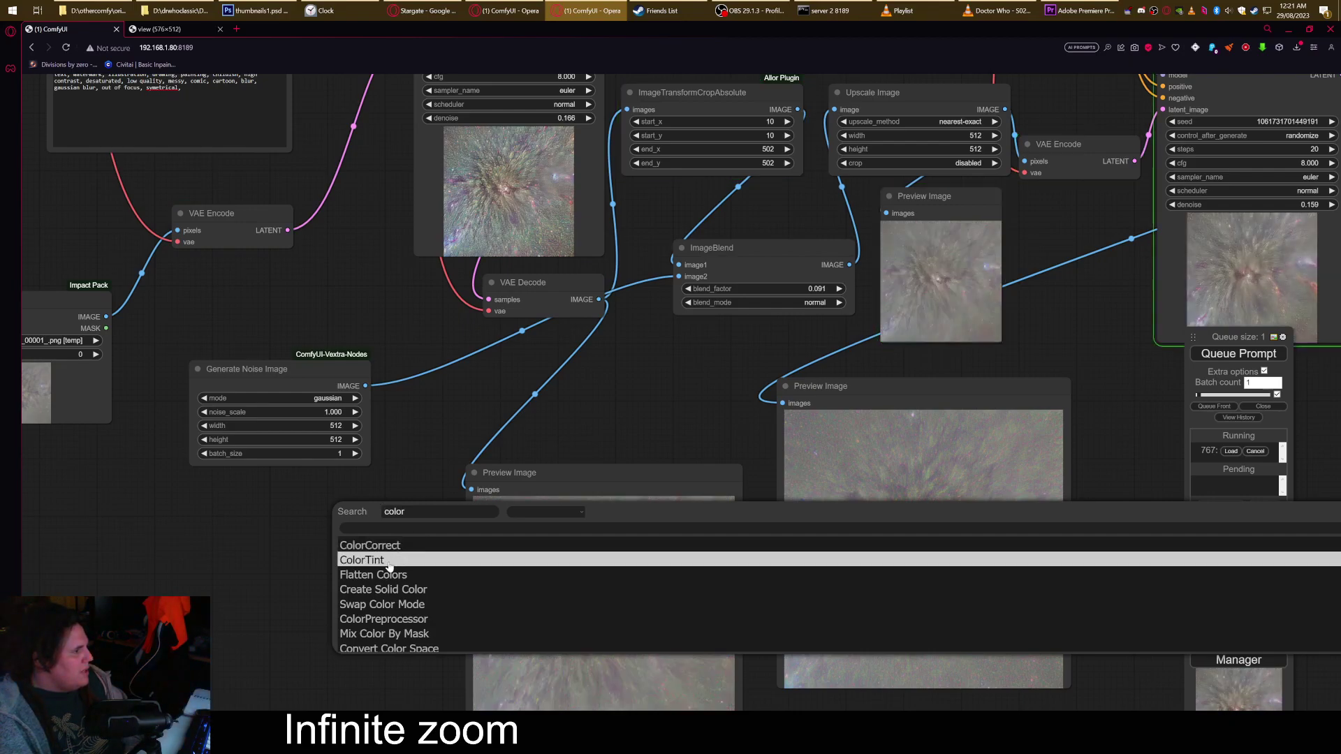
scroll(405, 601, down, 1)
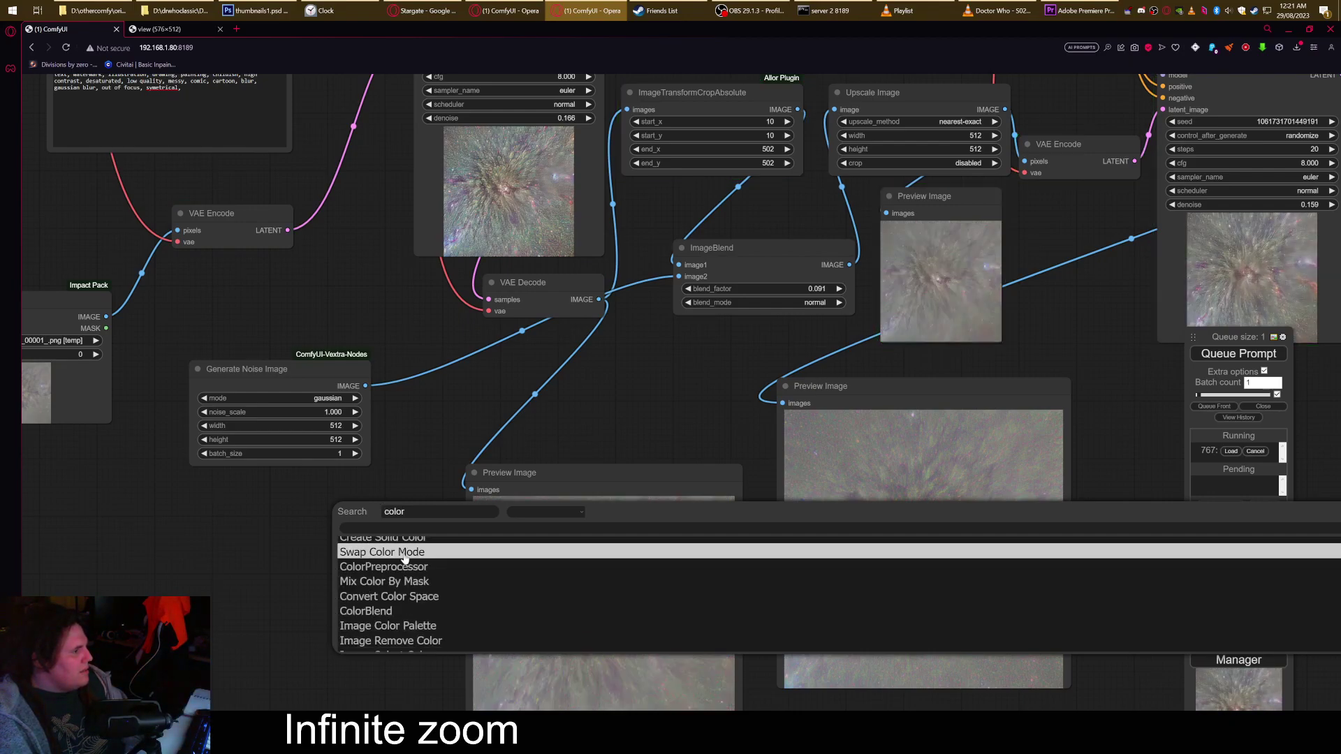
scroll(405, 628, down, 1)
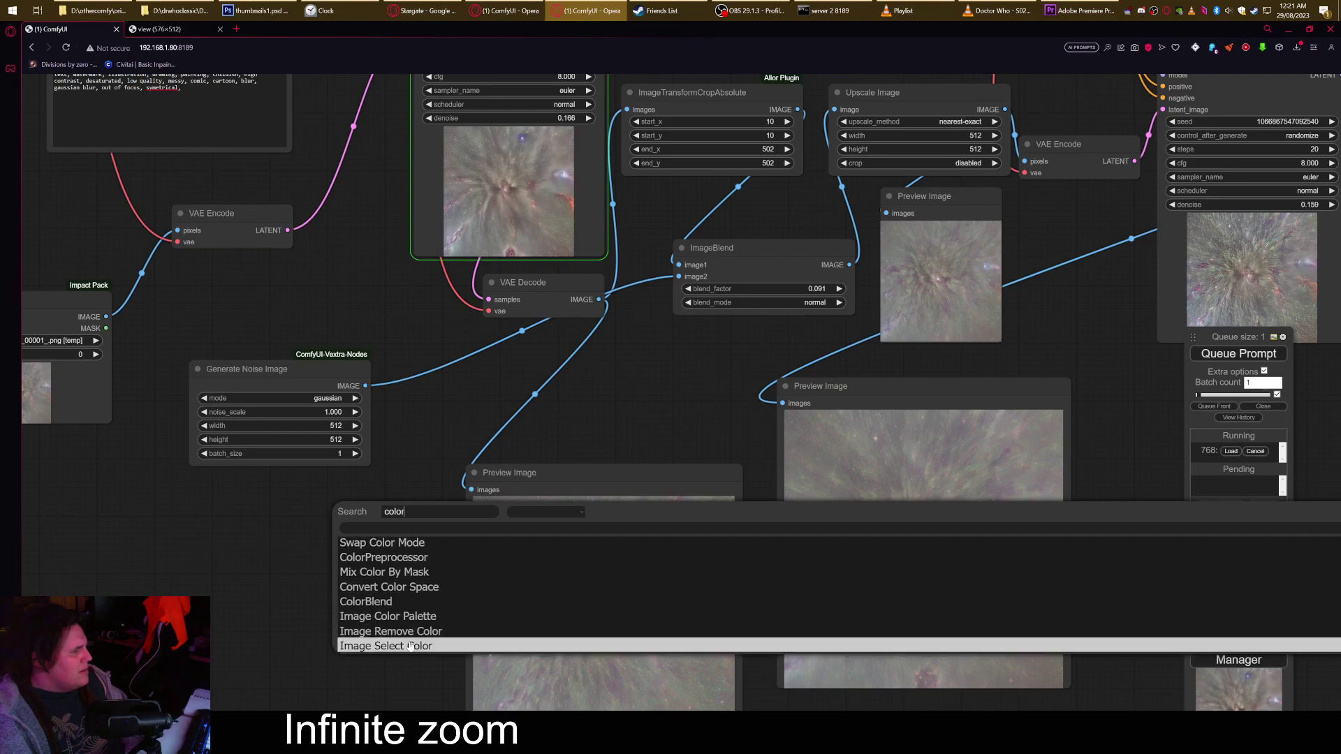
scroll(402, 632, up, 1)
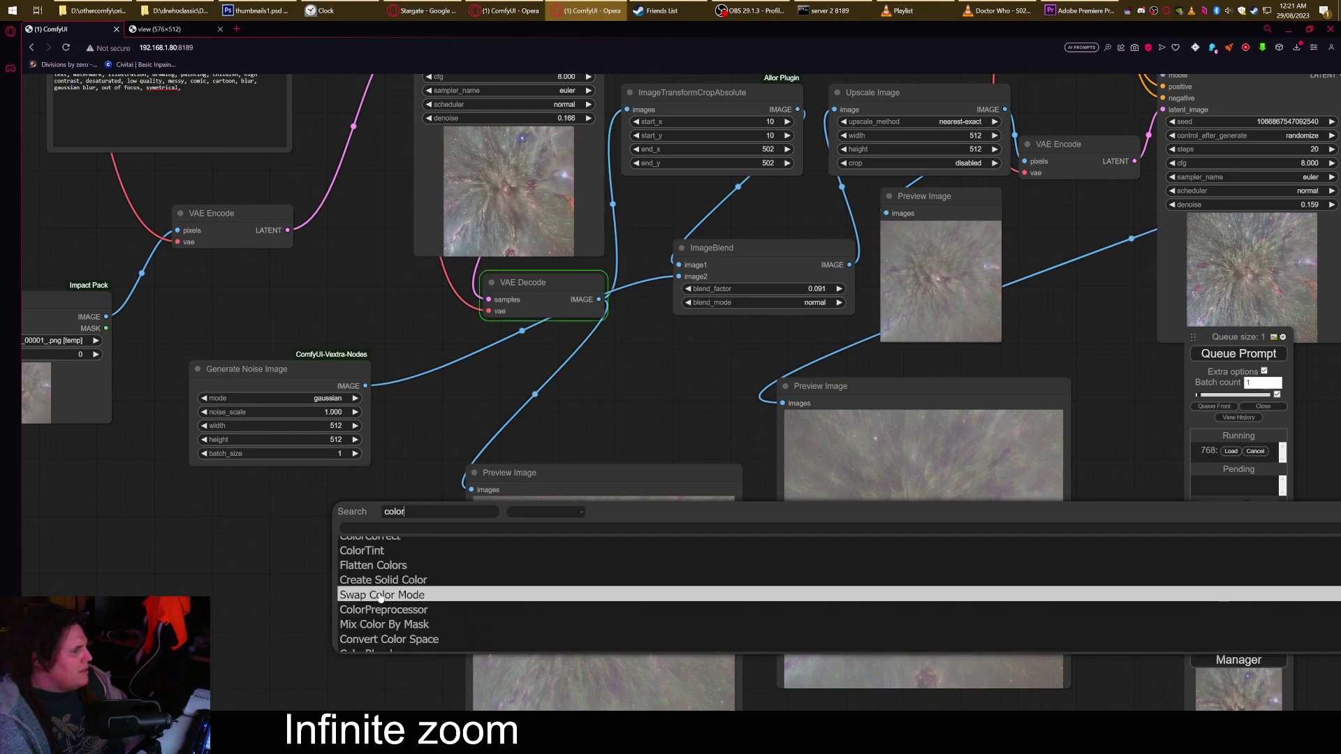
click(381, 581)
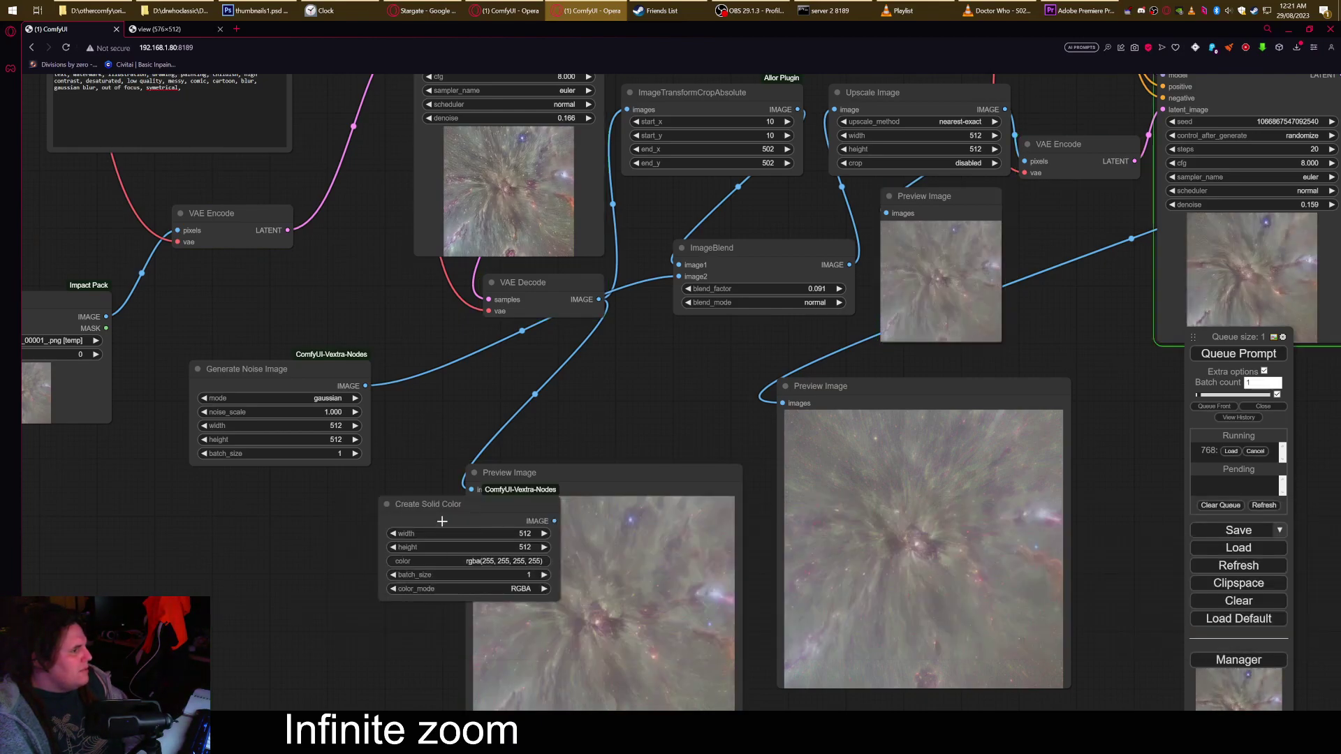
scroll(442, 520, up, 3)
drag(442, 520, 233, 525)
drag(395, 443, 632, 480)
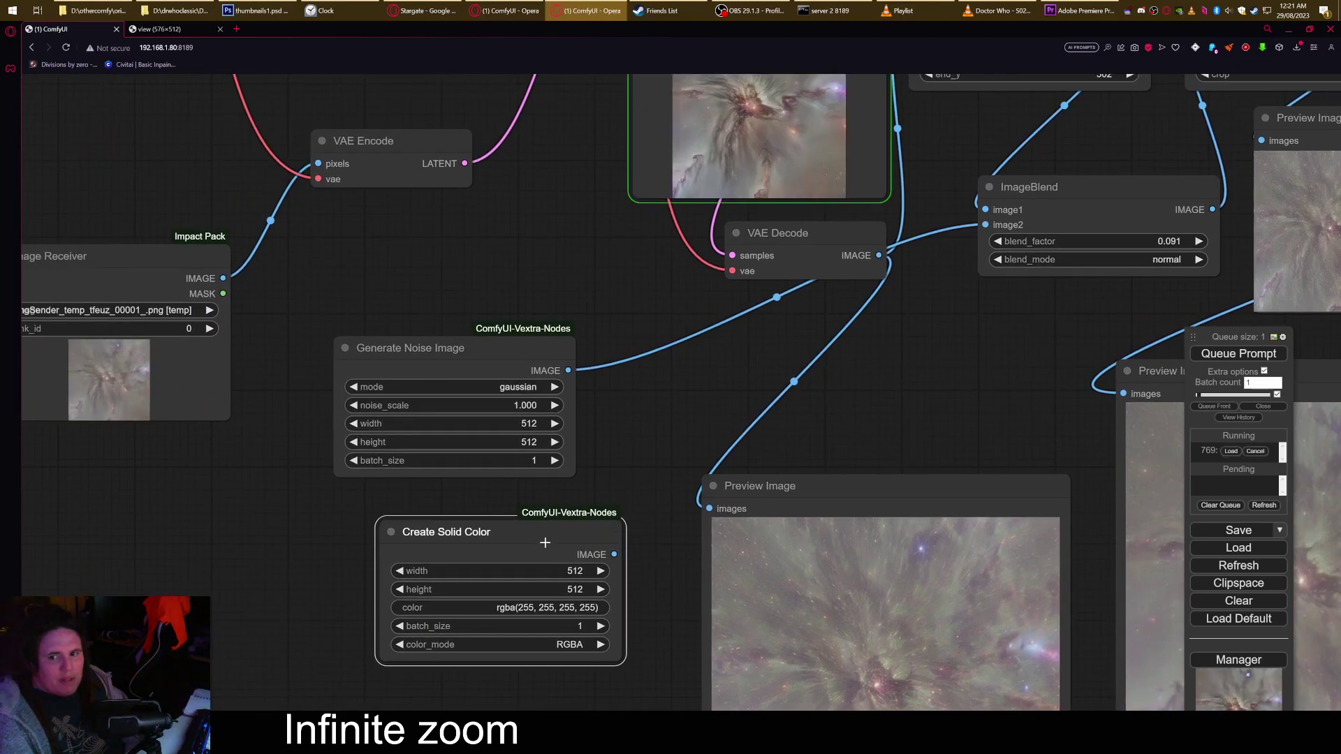
scroll(546, 532, up, 4)
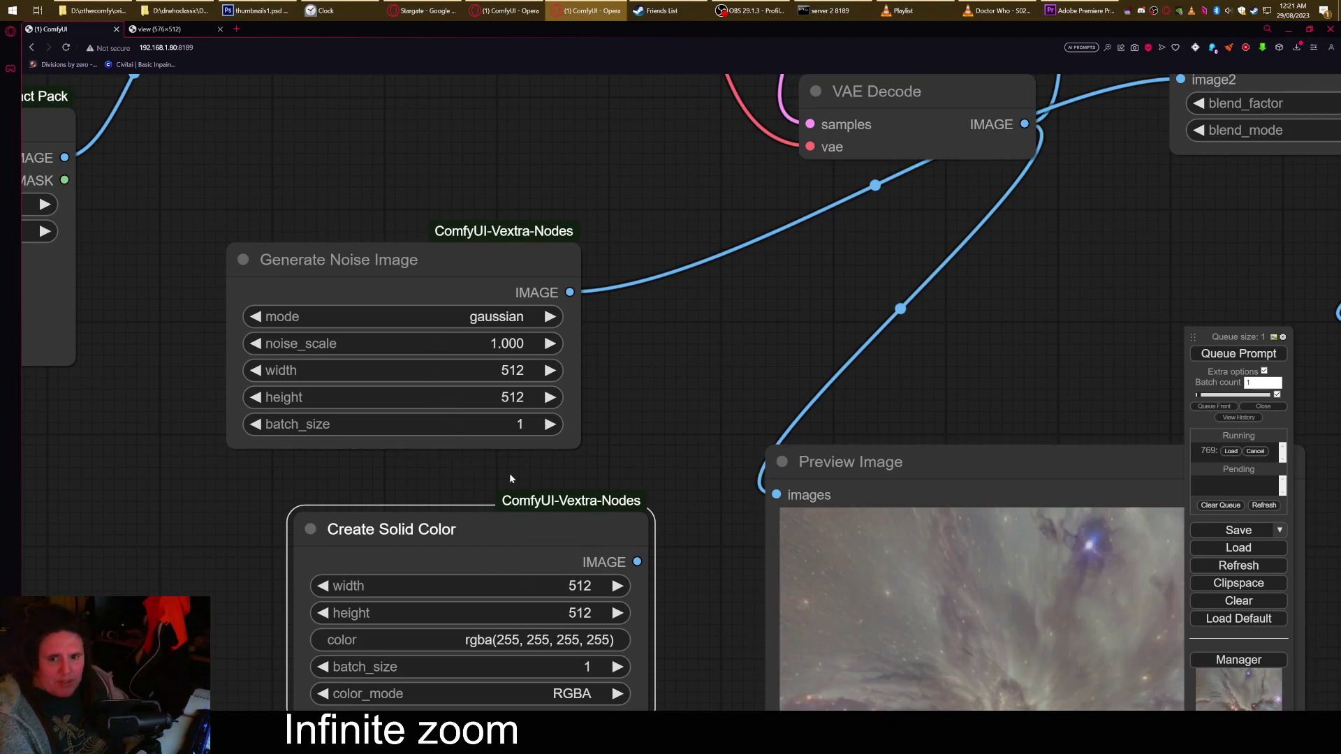
Align Create Solid Color under the noise node and change its colour to black rgb(0,0,0).
drag(496, 522, 495, 491)
drag(642, 466, 613, 467)
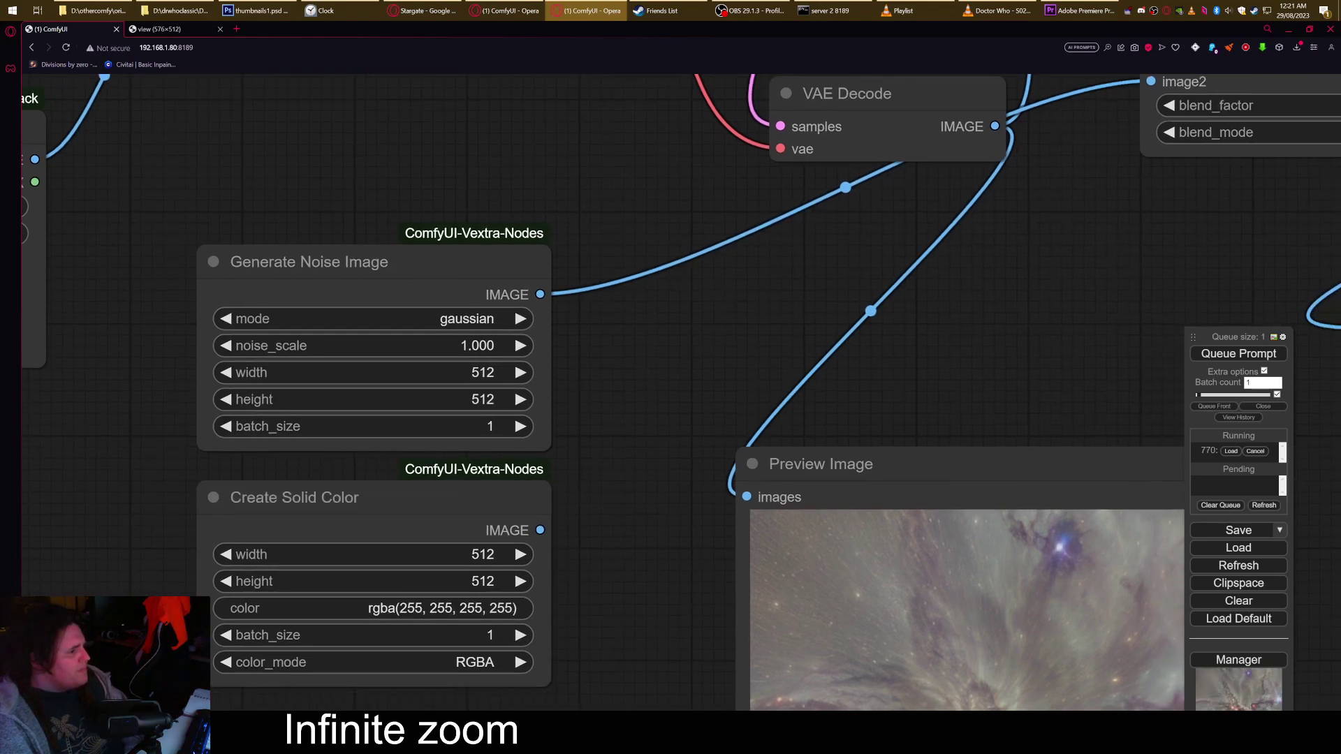
click(412, 608)
key(shift+Left)
key(shift+Left)
key(shift+Left)
key(shift+Left)
key(shift+Left)
key(shift+Left)
key(shift+Left)
key(shift+Left)
key(shift+Left)
key(shift+Left)
key(shift+Left)
key(shift+Left)
key(shift+Left)
key(shift+Left)
key(shift+Left)
key(shift+Left)
key(shift+Left)
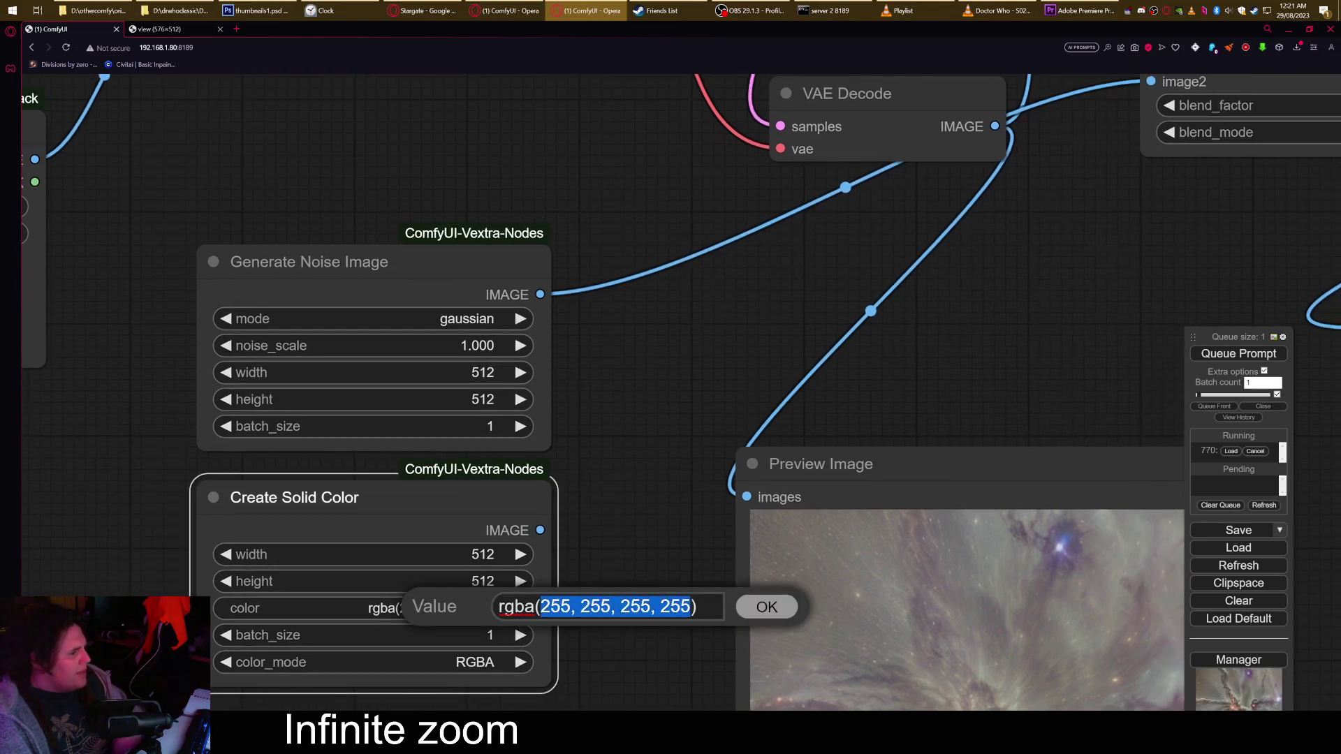
text(0,0,0)
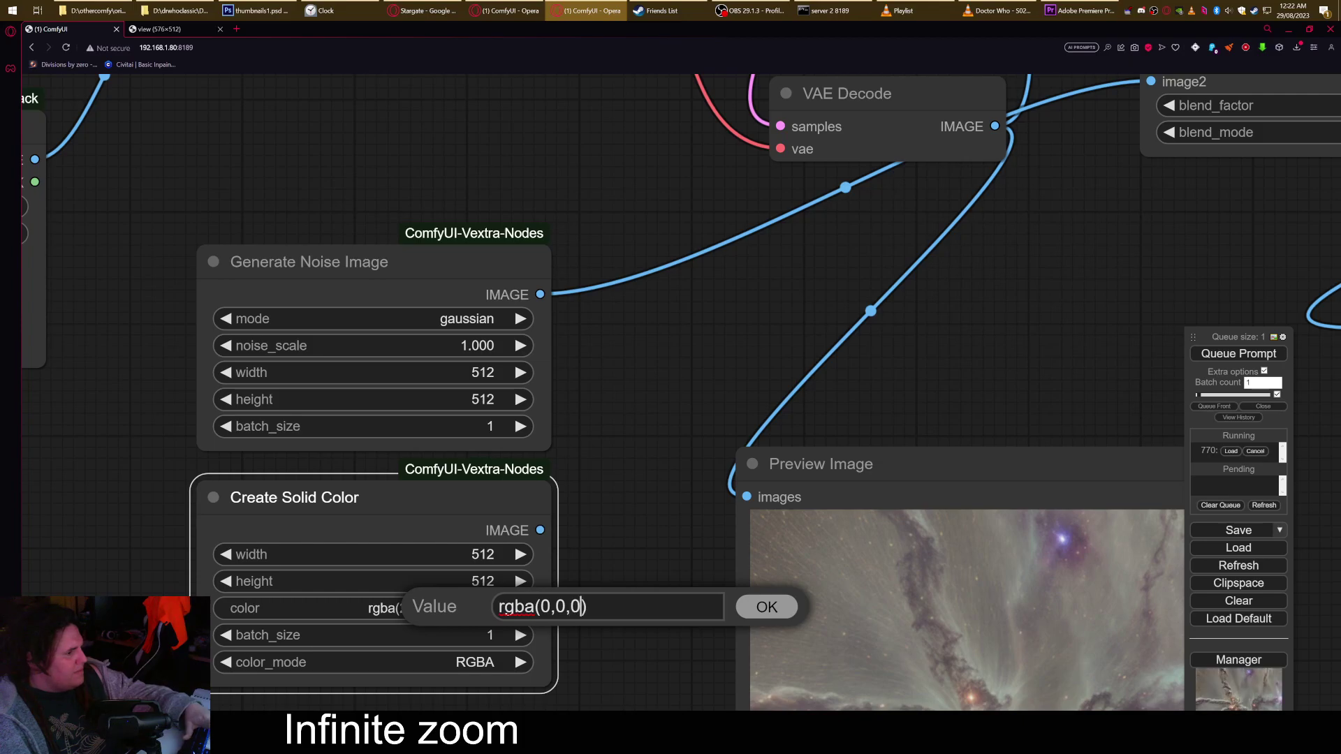
click(533, 607)
key(BackSpace)
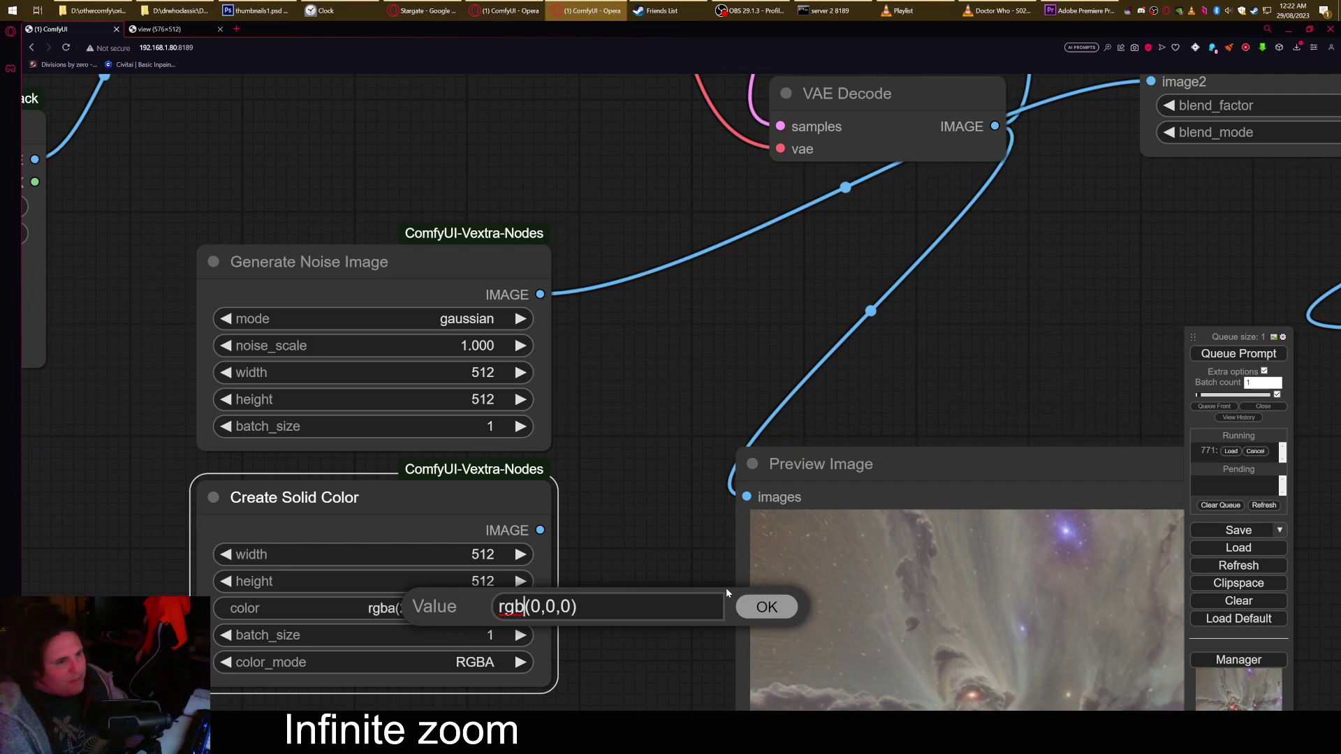
click(738, 616)
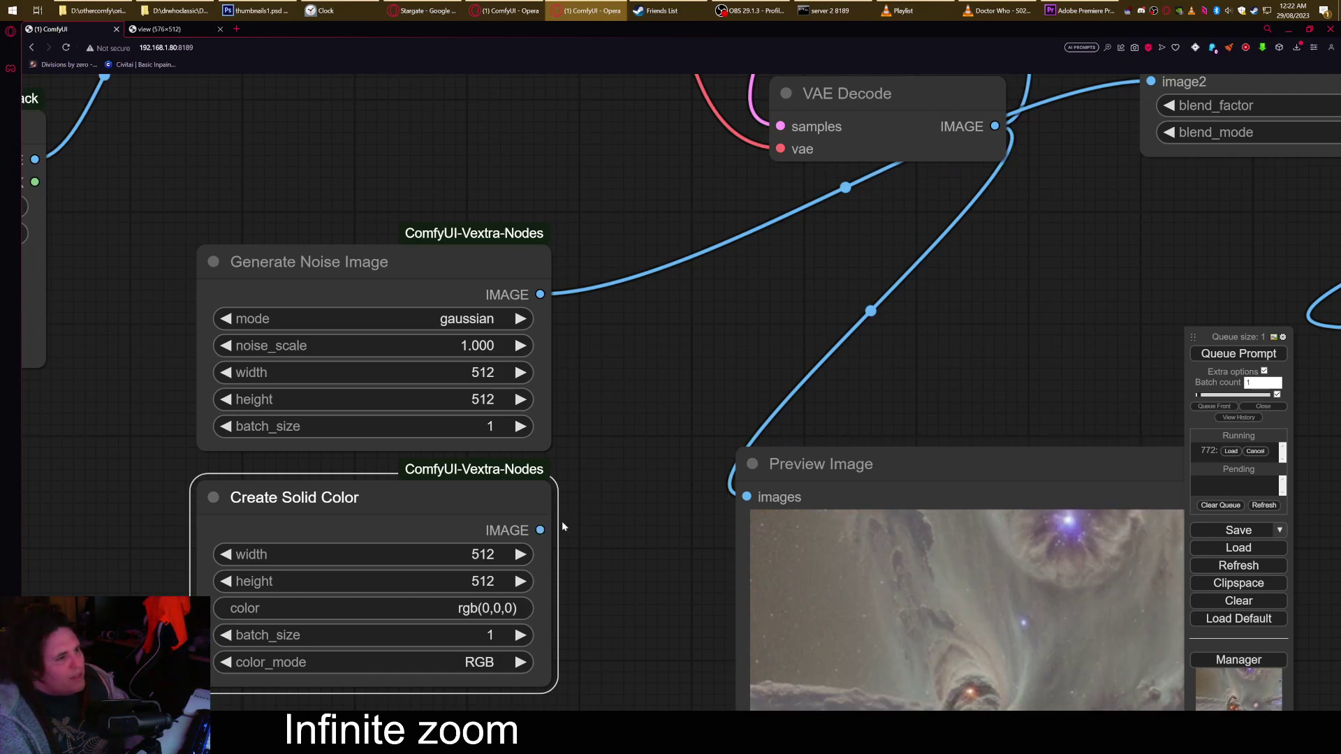
scroll(641, 451, down, 1)
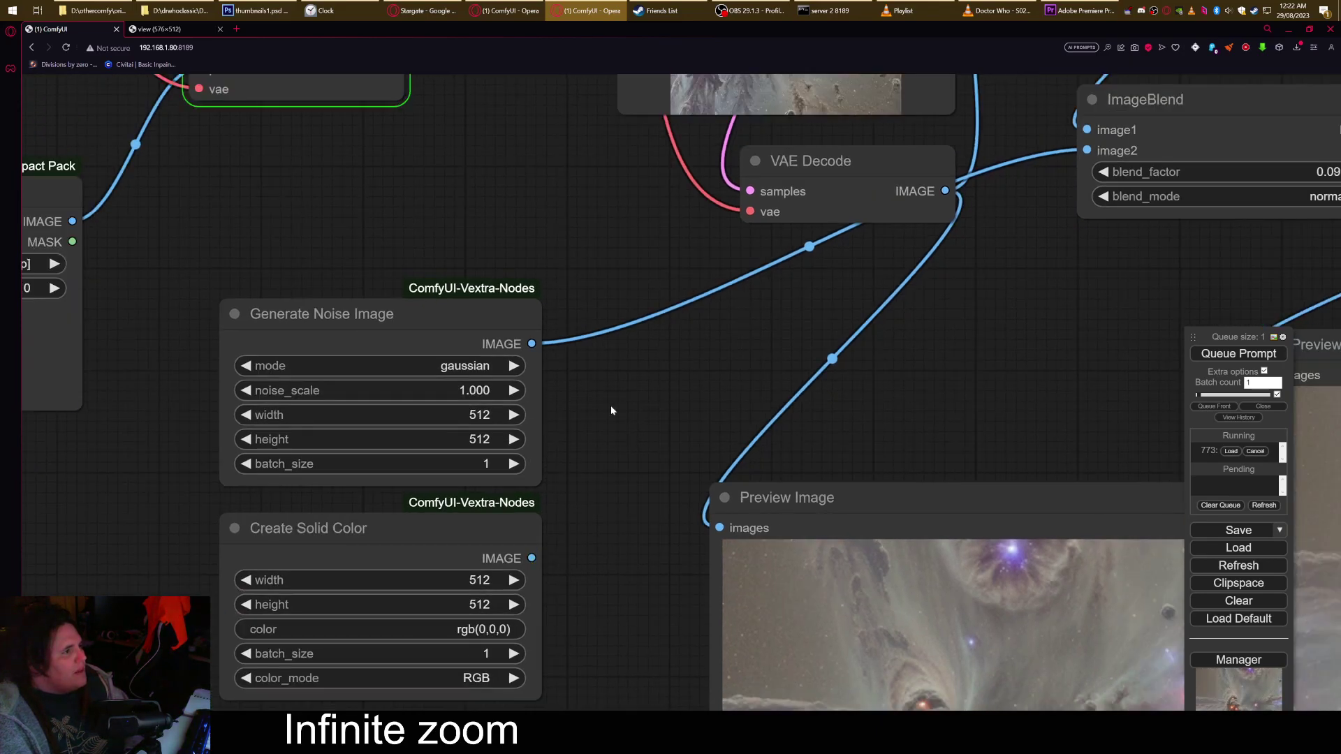
Add a second ImageBlend node beside the noise generator, deleting a mistakenly added Latent Blend.
click(361, 296)
drag(361, 296, 305, 268)
double_click(572, 363)
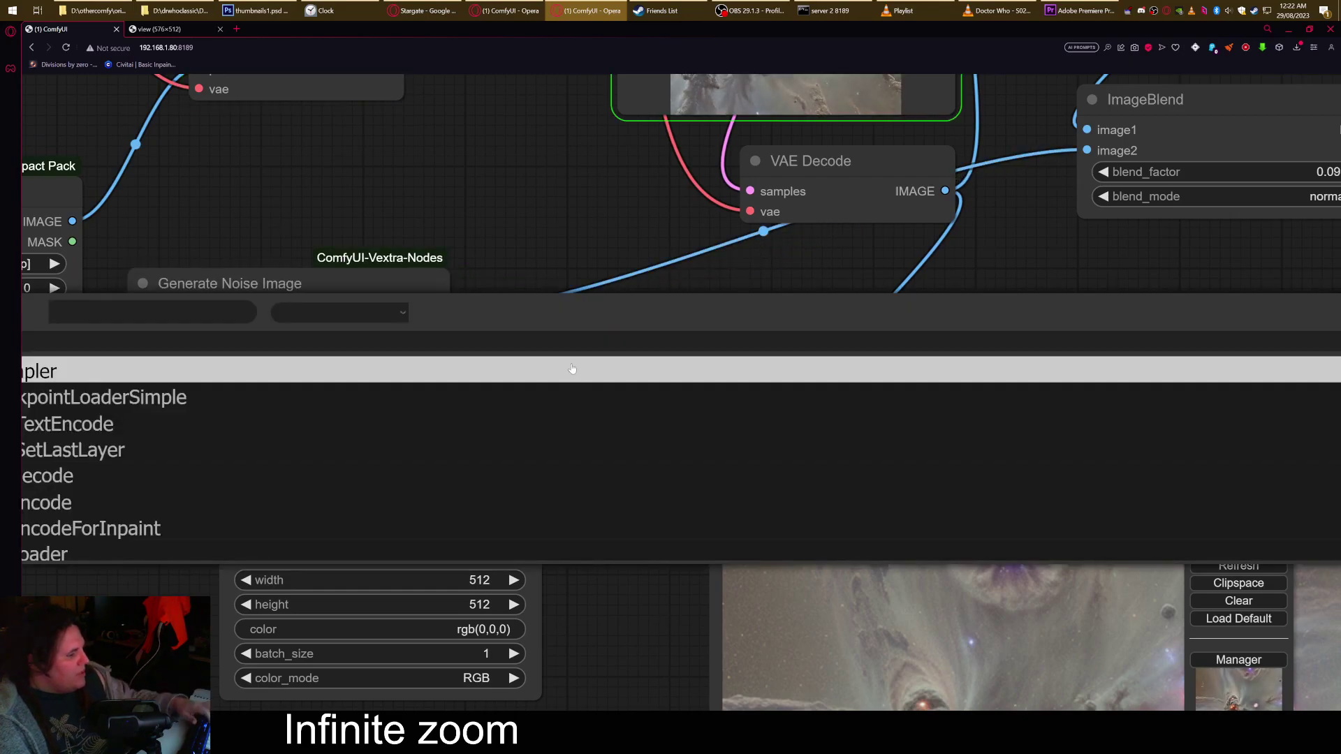
text(blen)
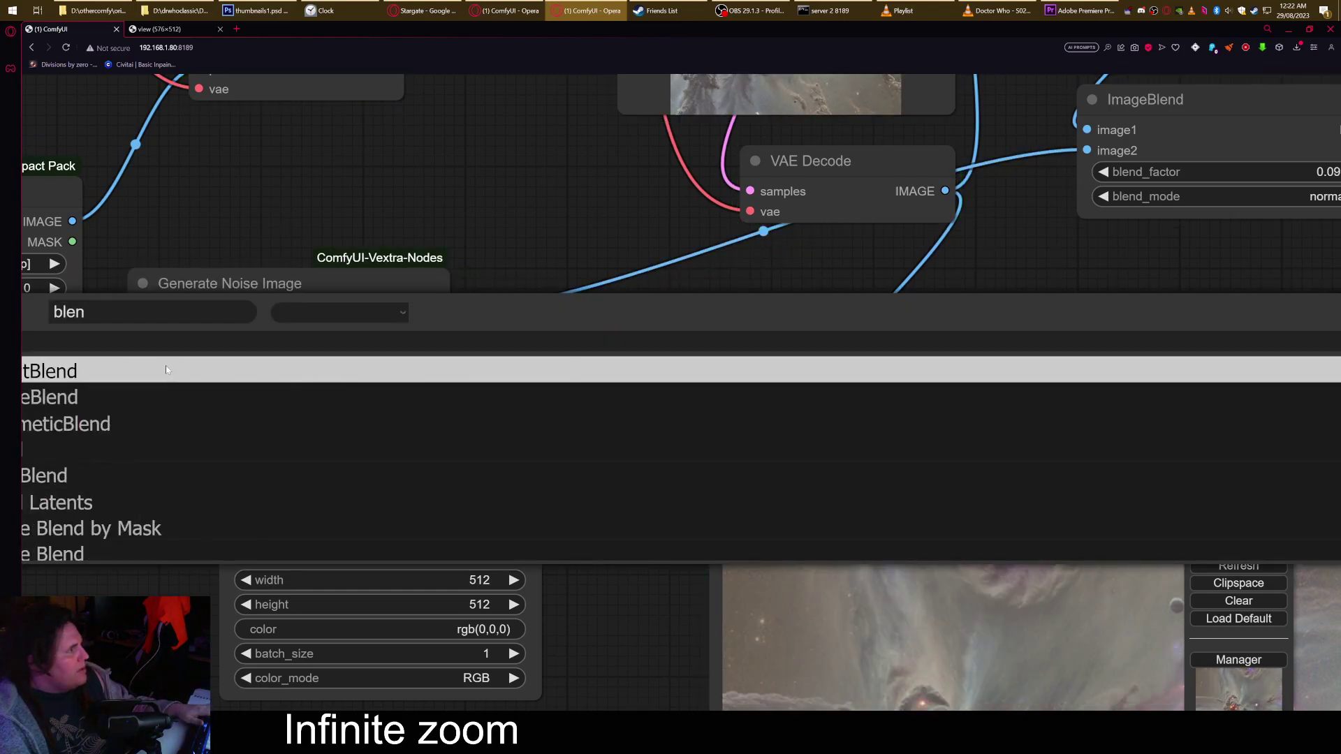
click(269, 369)
right_click(625, 374)
click(664, 594)
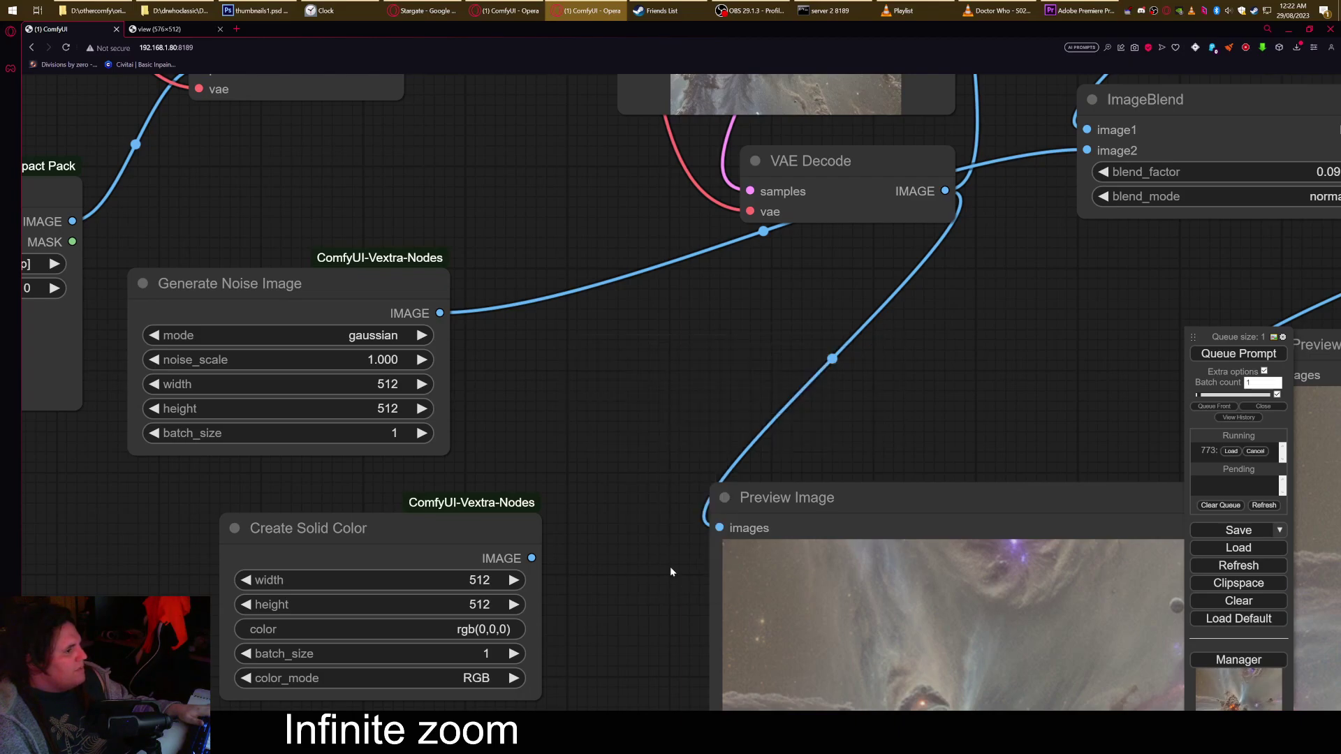
double_click(573, 380)
text(bl)
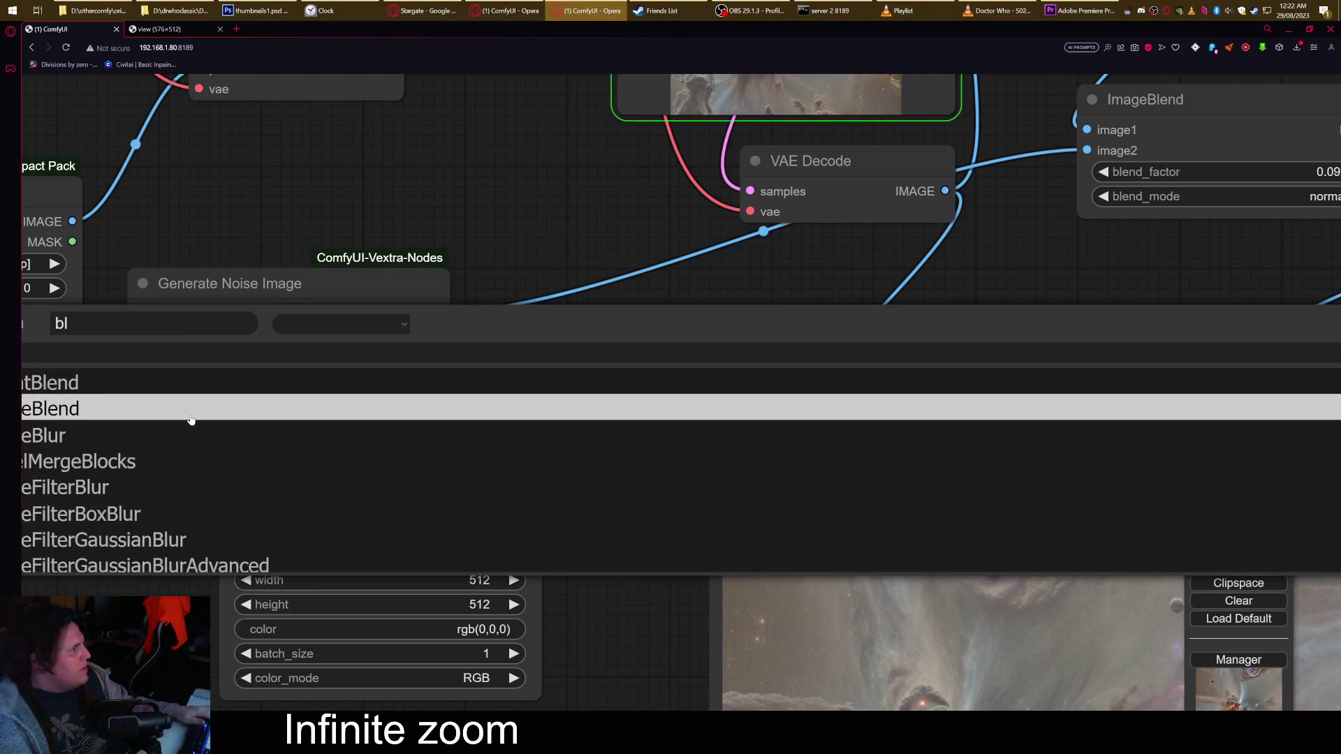
click(188, 410)
drag(621, 410, 536, 395)
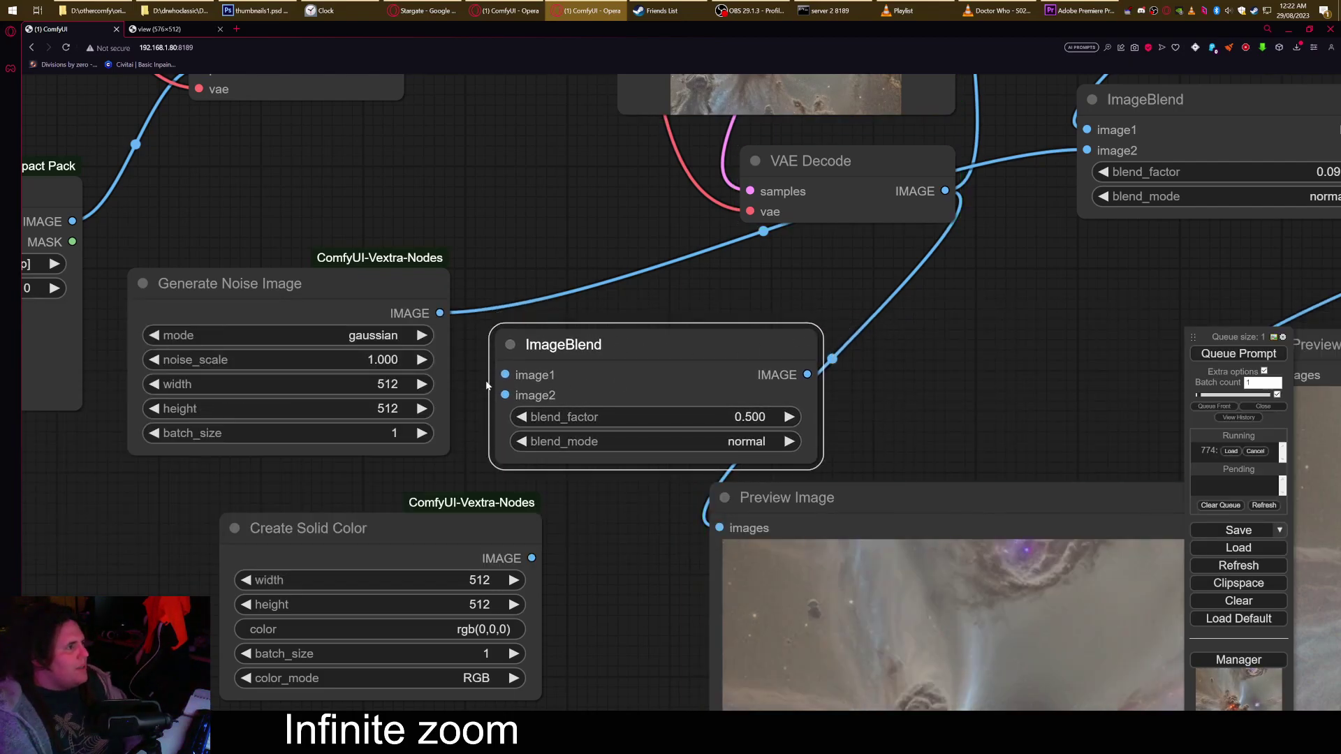
Wire the noise into ImageBlend image1 and the black solid colour into image2.
drag(439, 312, 497, 395)
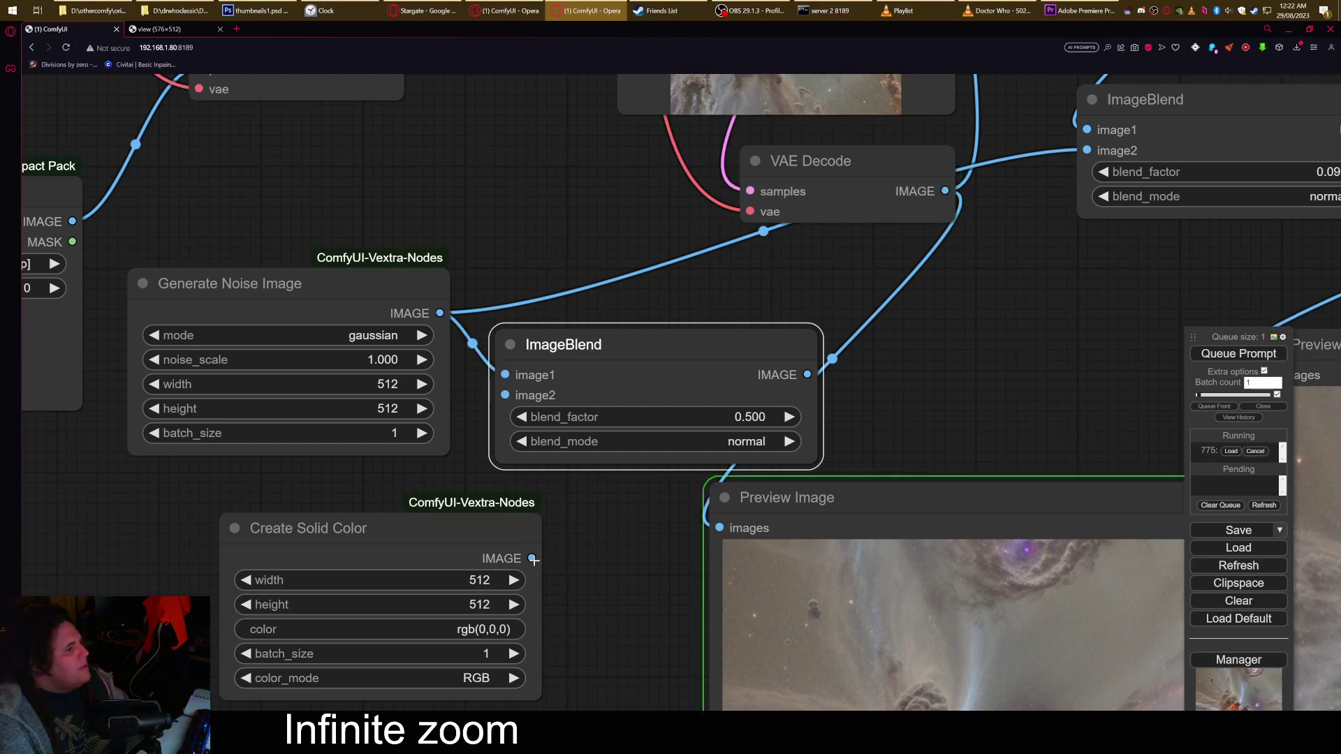
drag(531, 558, 506, 397)
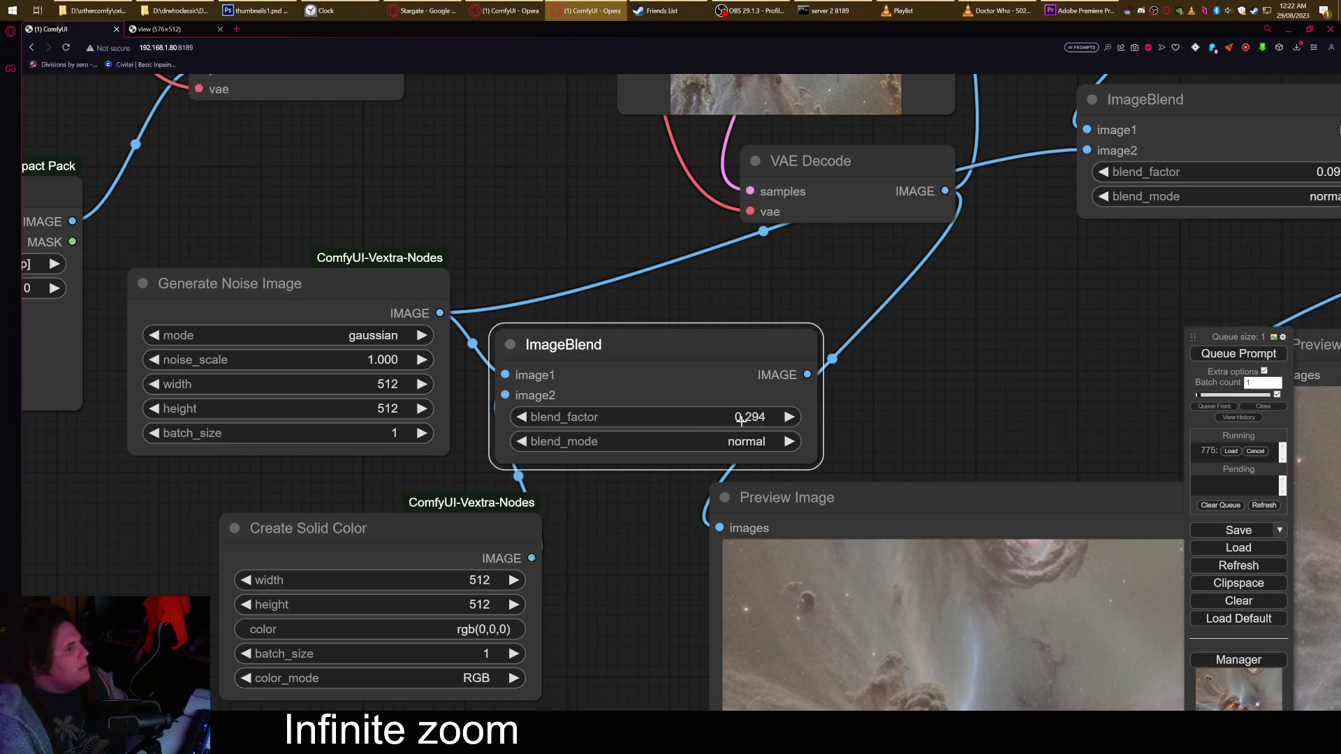
drag(741, 419, 737, 423)
click(670, 444)
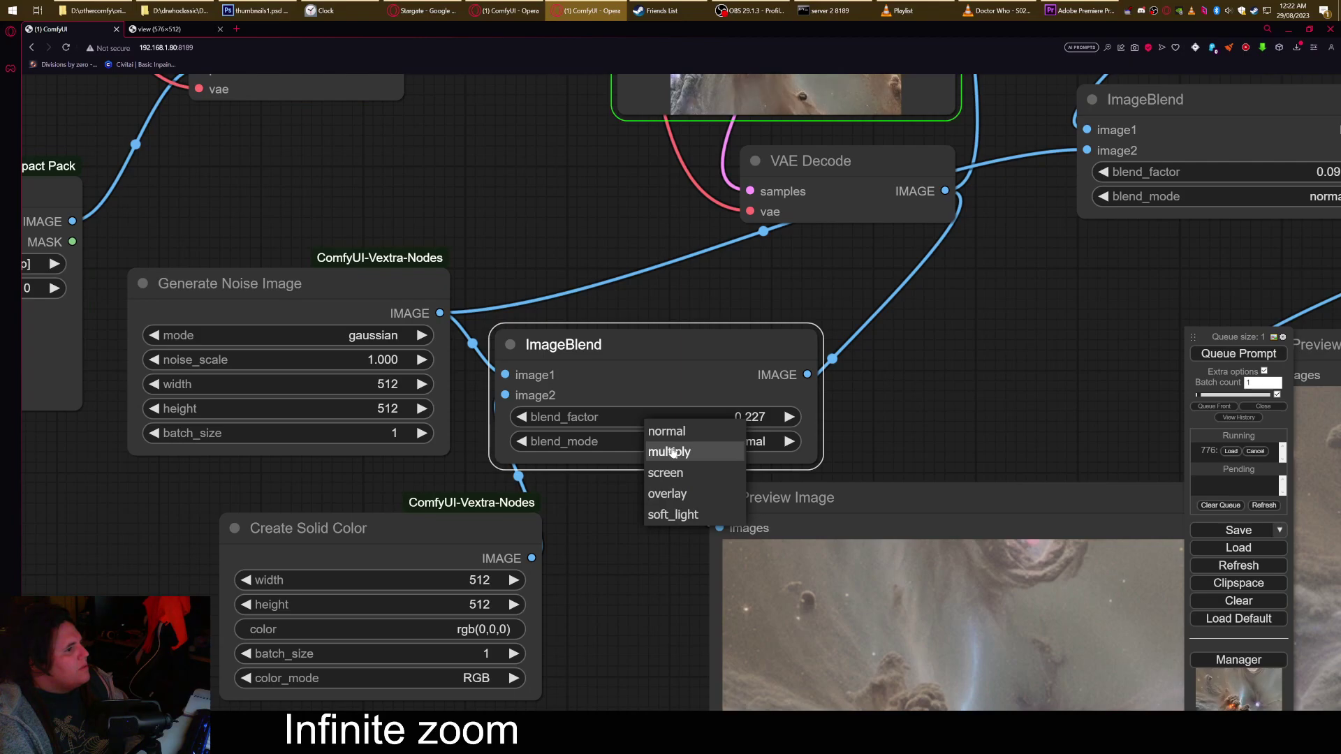
drag(419, 529, 327, 529)
scroll(801, 380, down, 1)
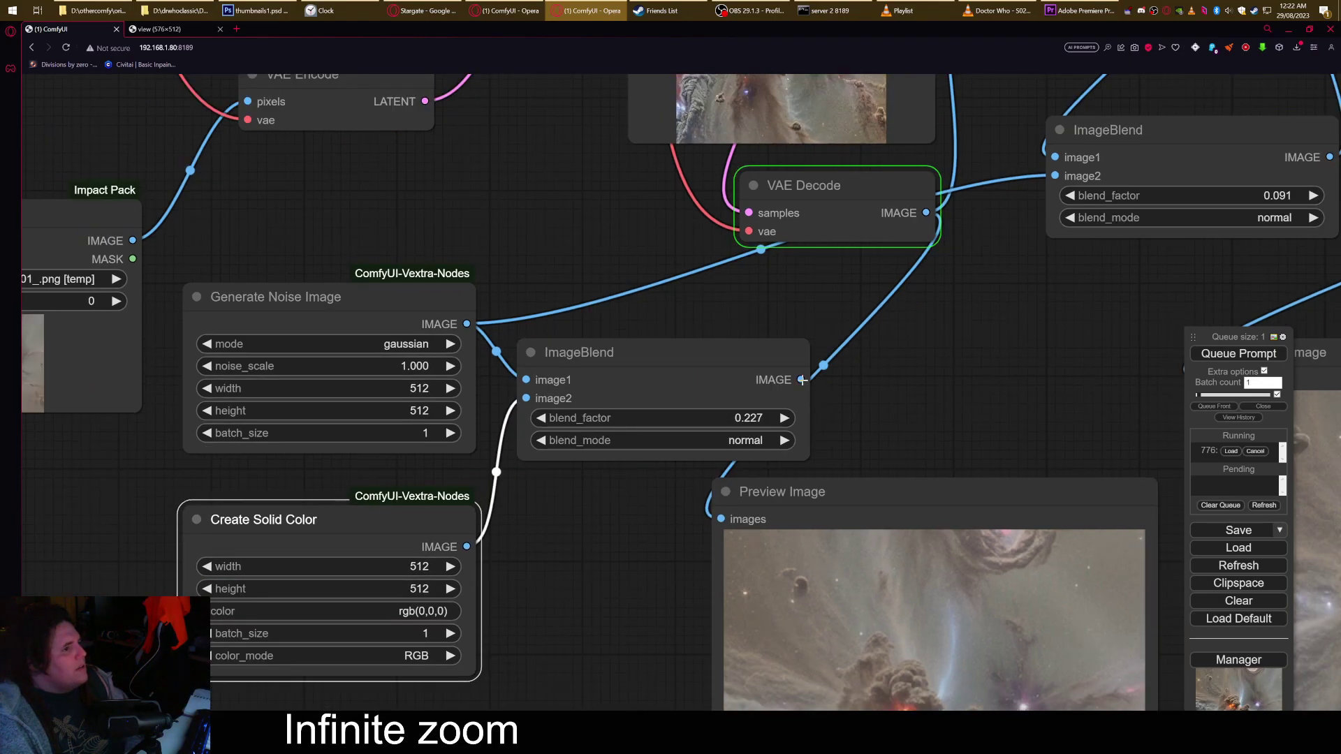
Add a Preview Image for the blend result and arrange it under ImageBlend.
drag(801, 379, 929, 340)
click(974, 412)
scroll(992, 407, down, 3)
drag(1001, 404, 579, 510)
drag(462, 482, 406, 442)
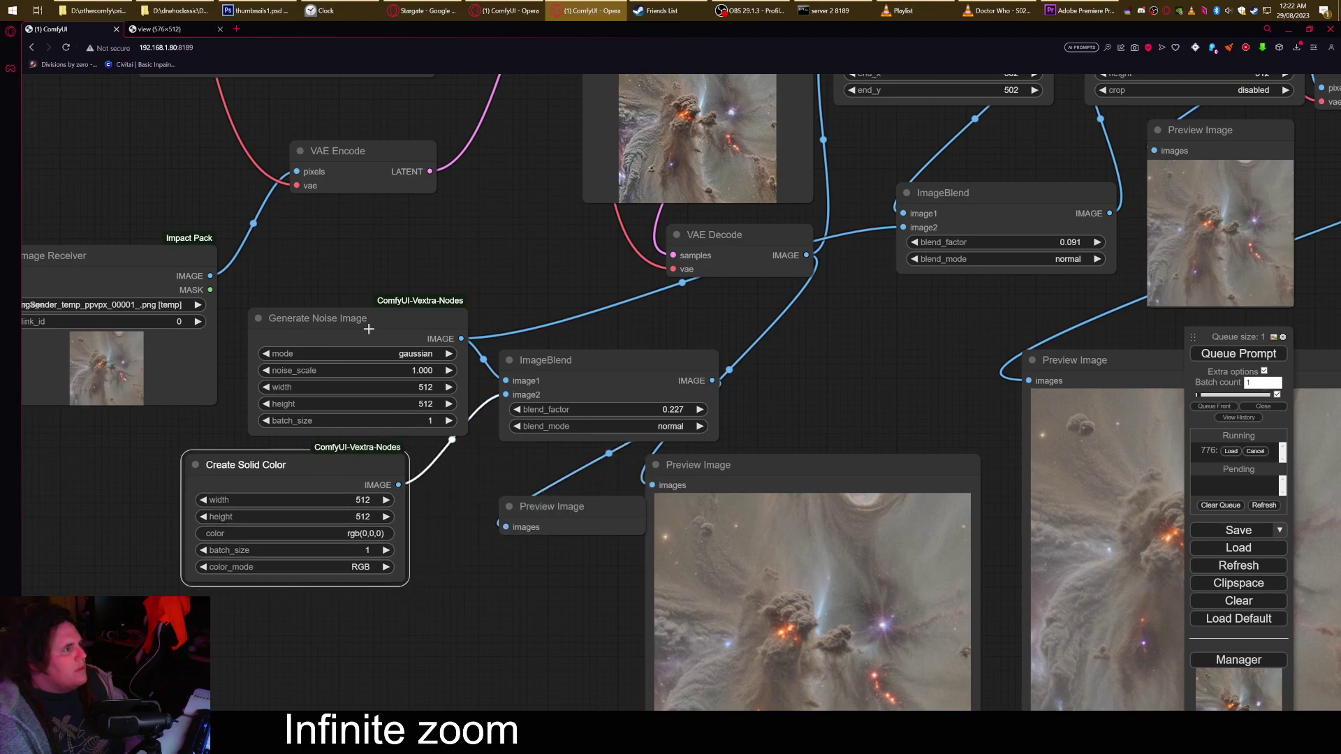
drag(364, 328, 343, 328)
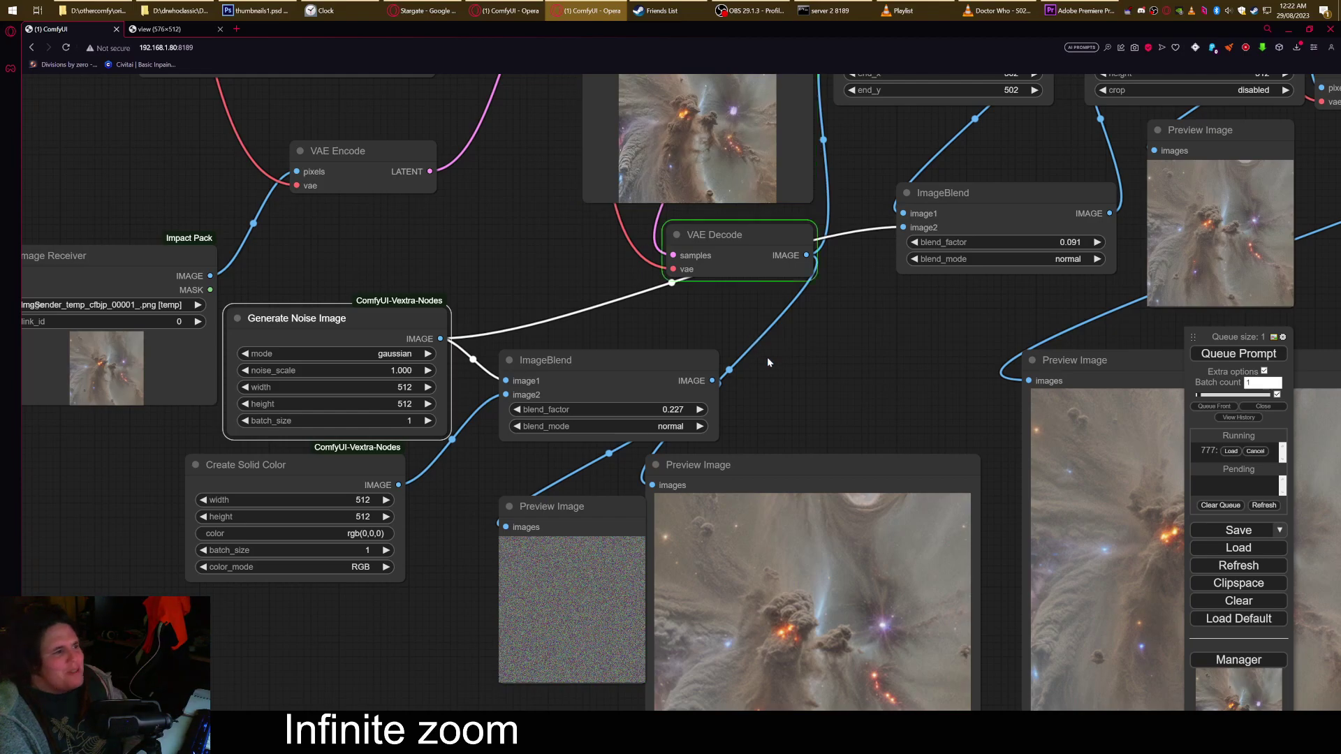
click(611, 368)
drag(858, 369, 779, 333)
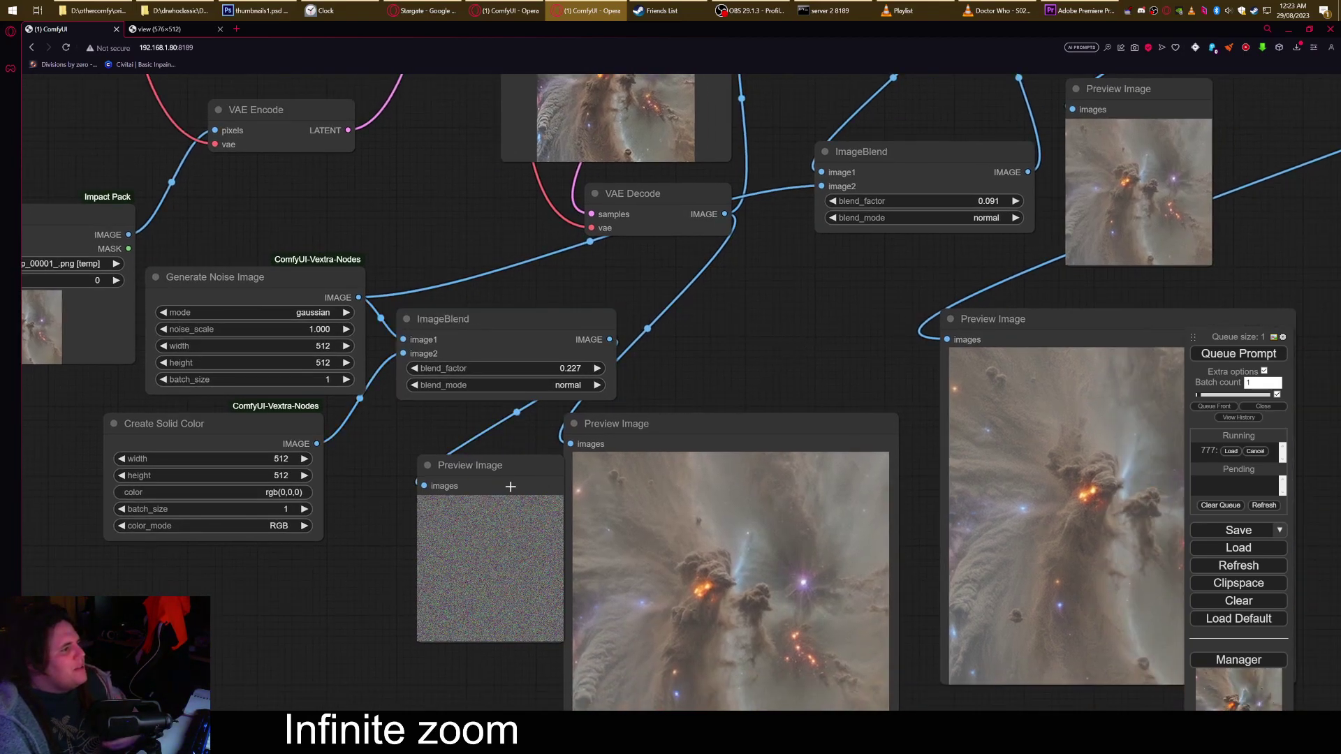
drag(508, 483, 466, 462)
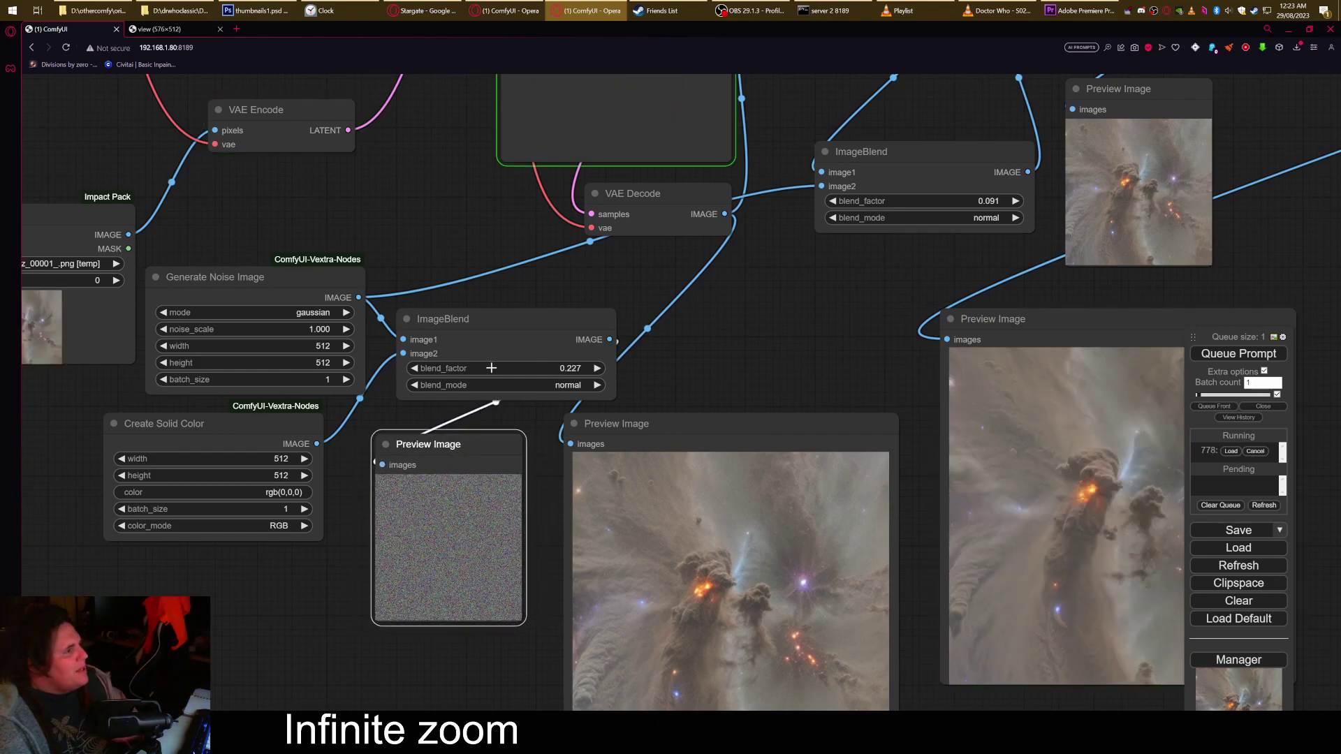
Raise the new ImageBlend blend_factor to 0.742 and bring the sampler area into view.
drag(491, 367, 512, 366)
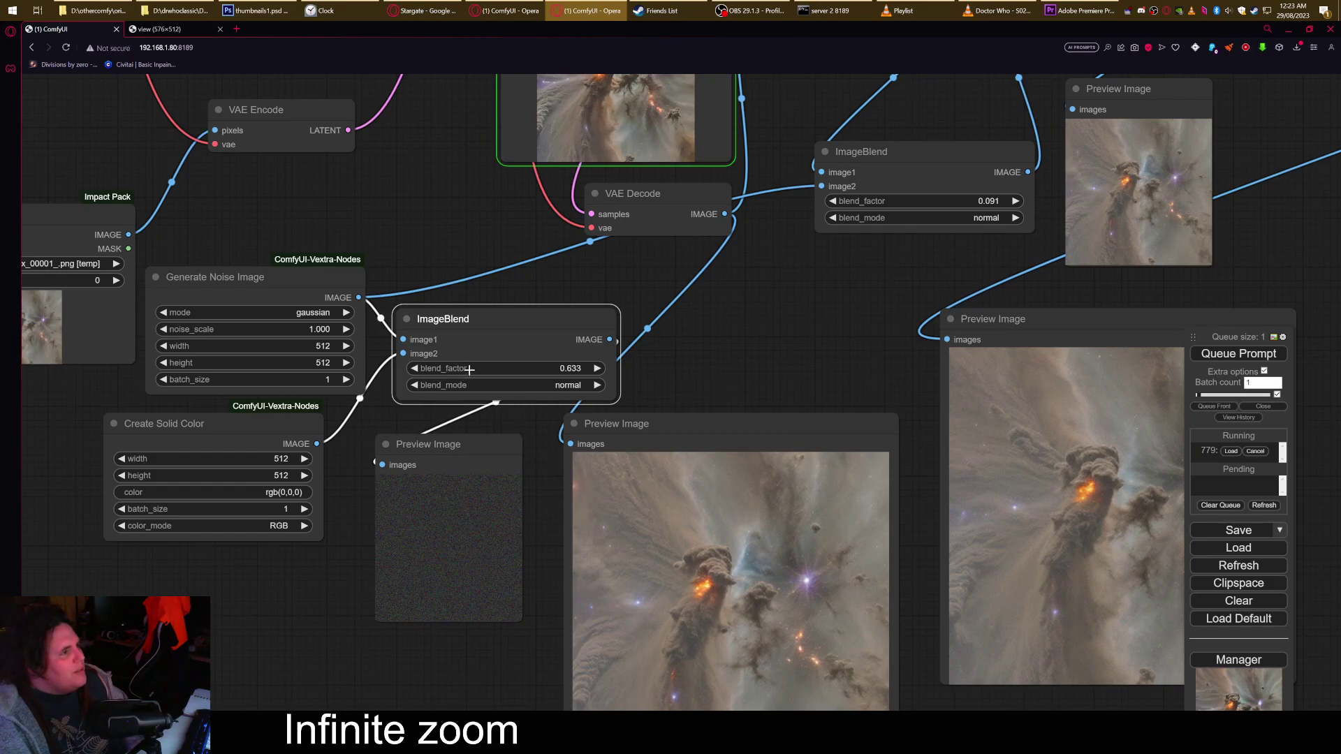
drag(474, 369, 482, 370)
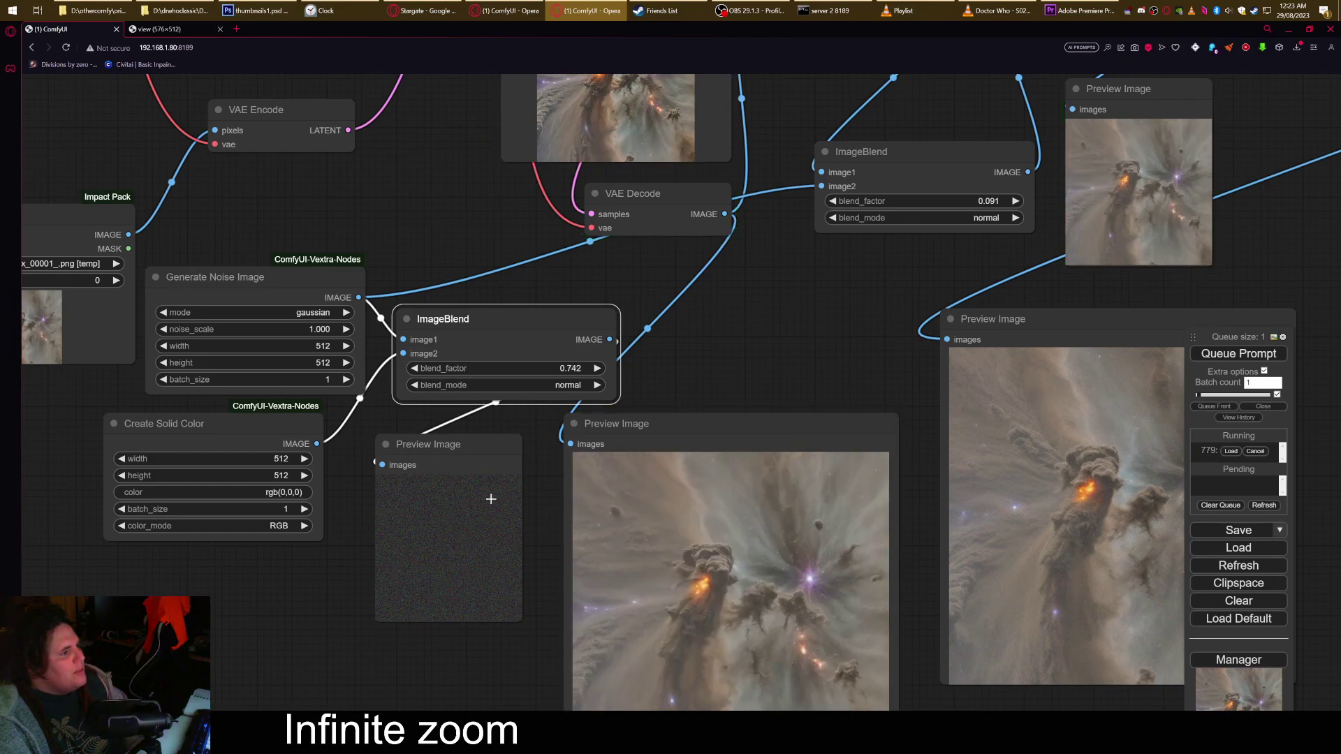
drag(806, 352, 662, 331)
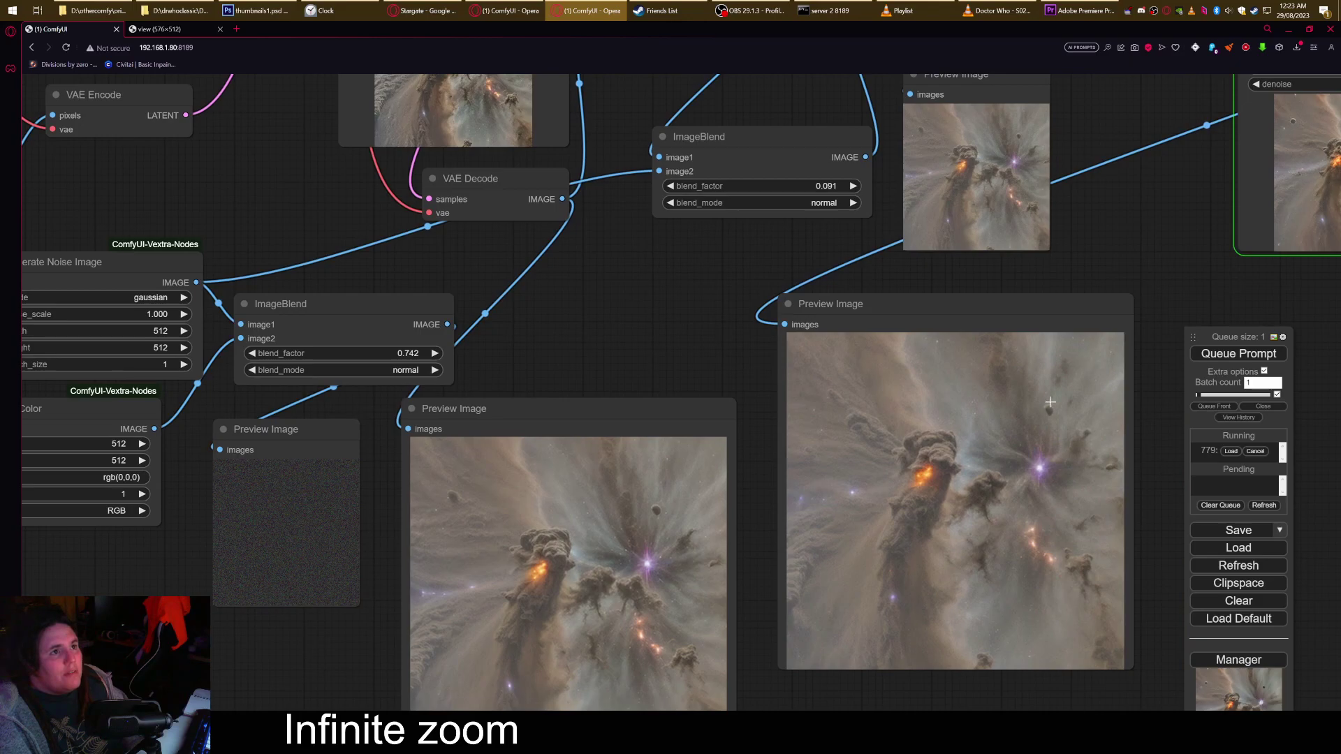
scroll(1037, 384, down, 3)
drag(1169, 318, 682, 389)
scroll(745, 434, up, 1)
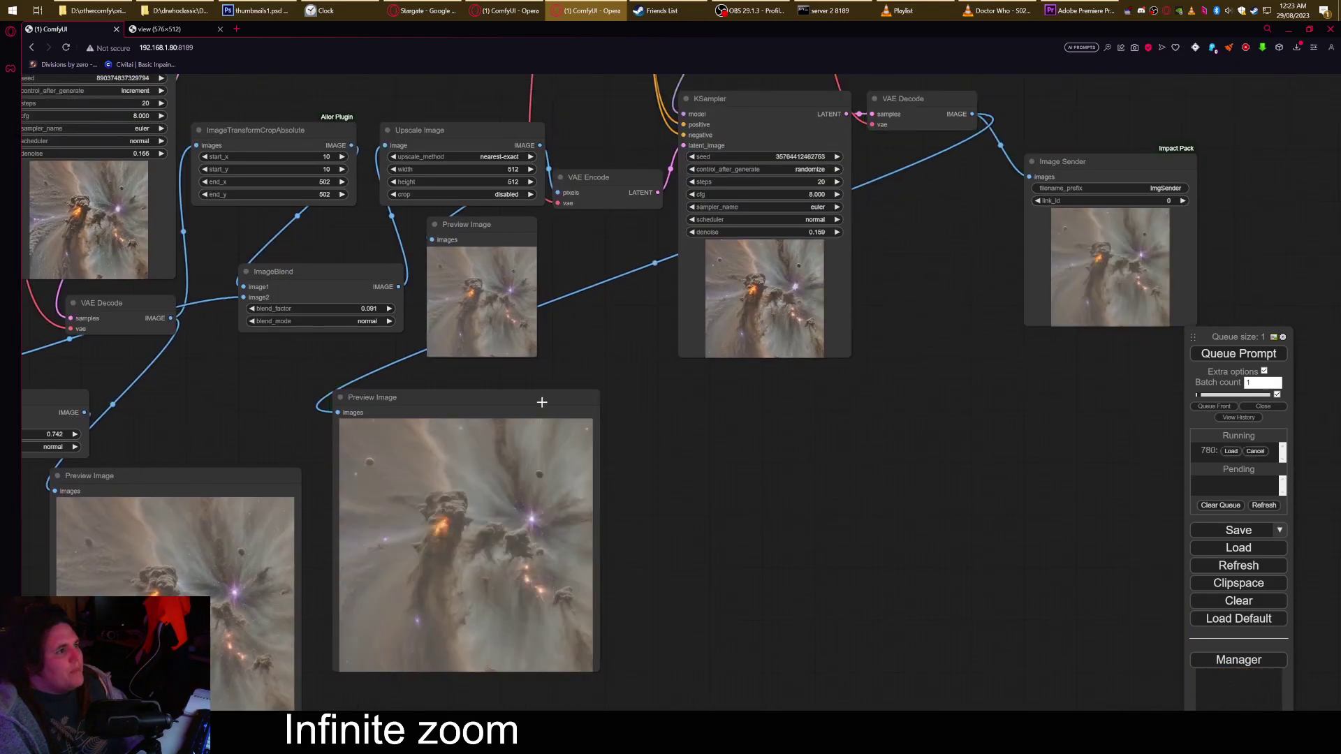
drag(541, 402, 814, 466)
drag(1020, 273, 672, 321)
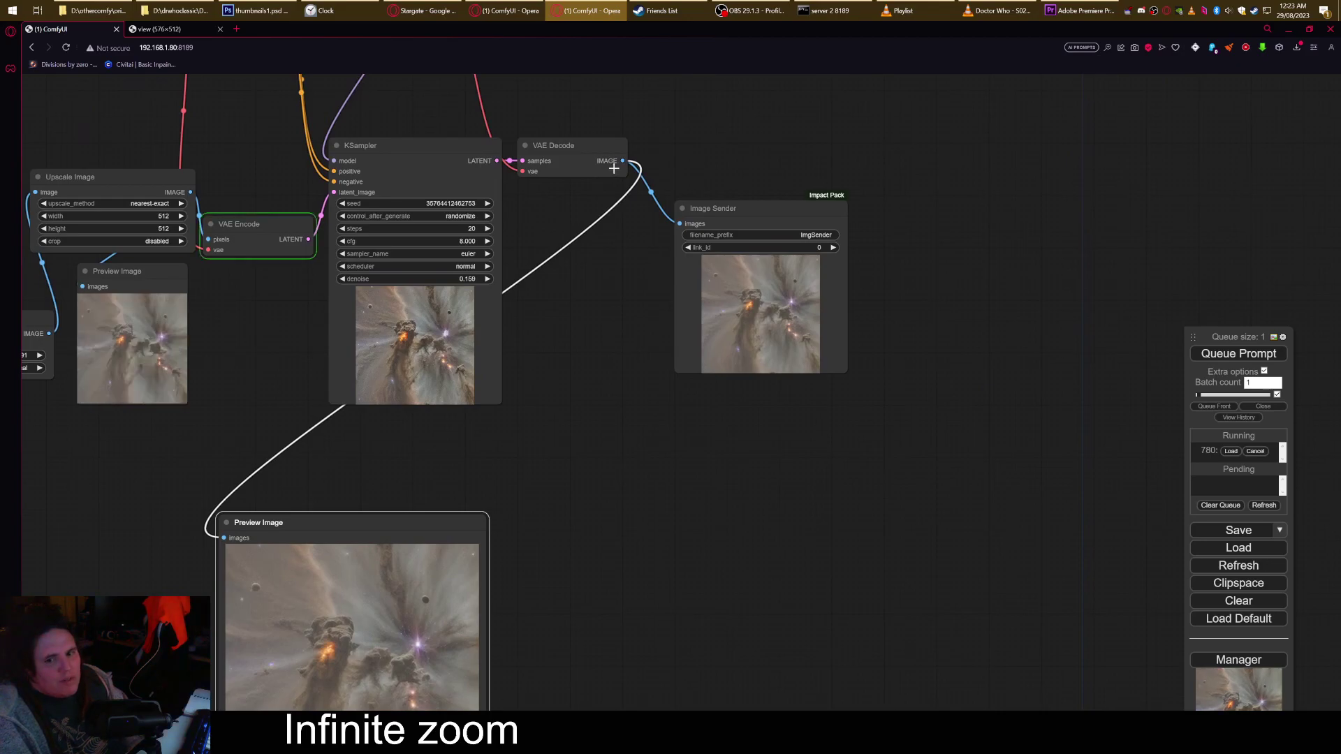
Search 'image sa' and add the WAS Node Suite Image Save node beside Image Sender.
right_click(613, 415)
click(573, 390)
double_click(573, 387)
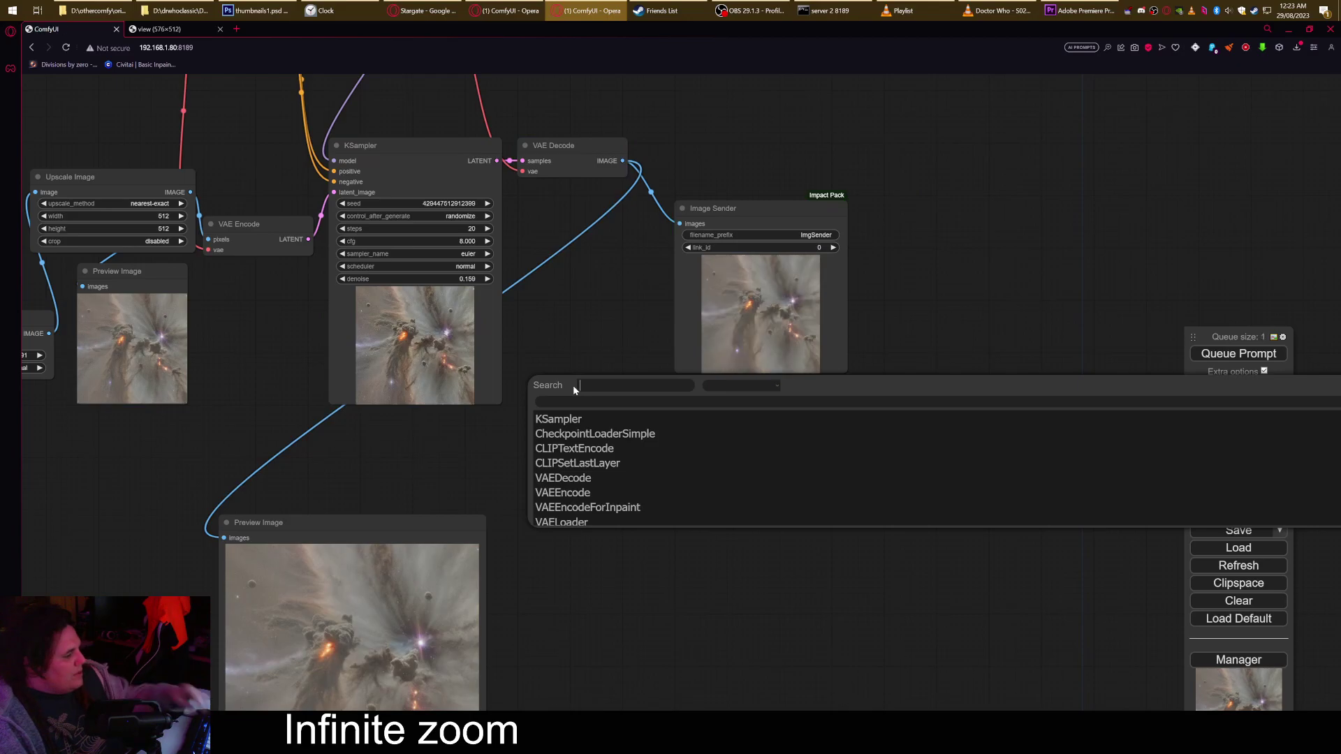
text(image s)
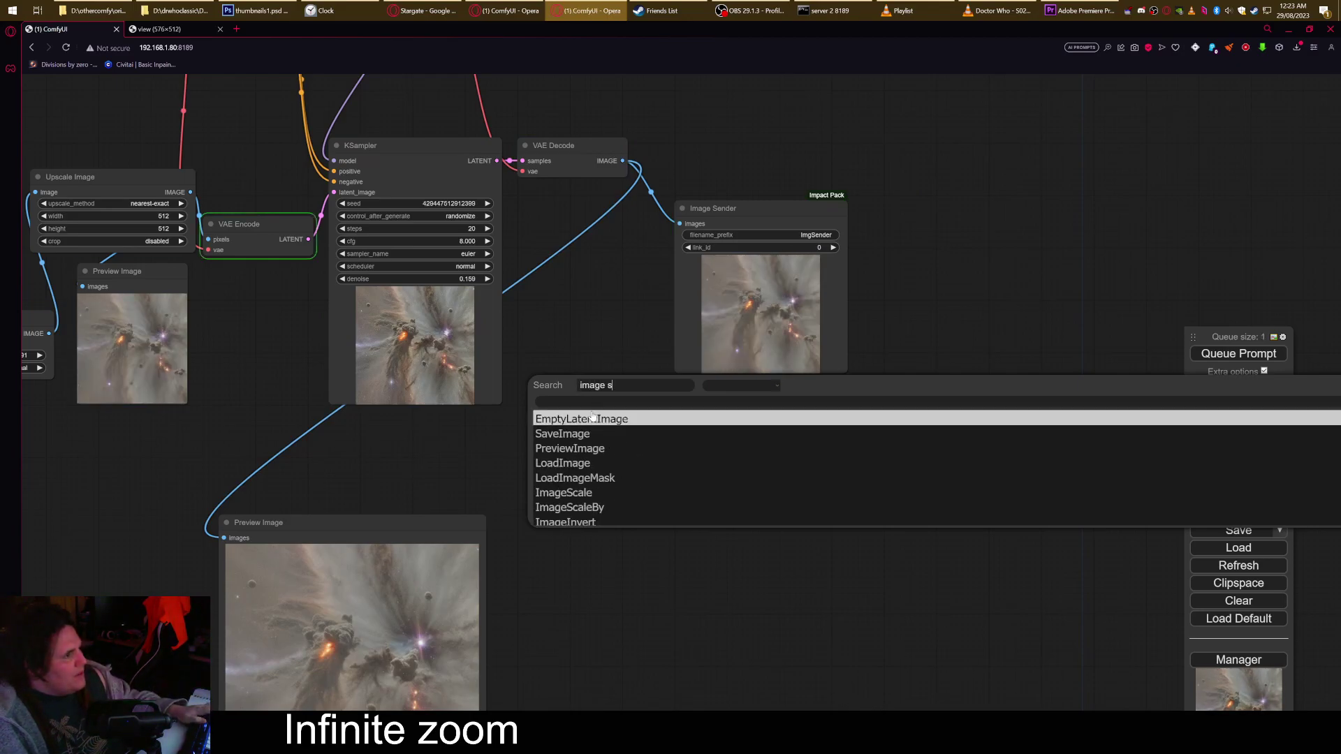
text(a)
click(606, 423)
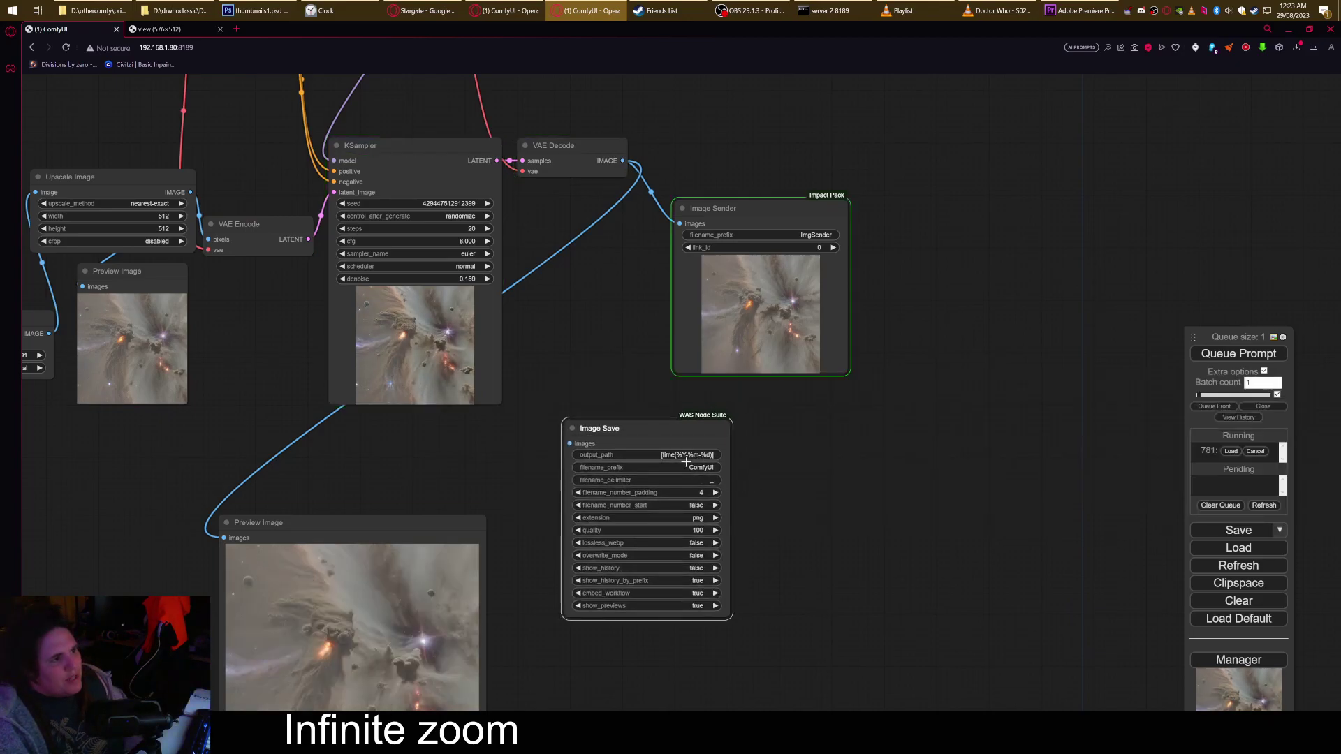
Select and copy the full OP3 folder path from the Explorer address bar.
click(97, 11)
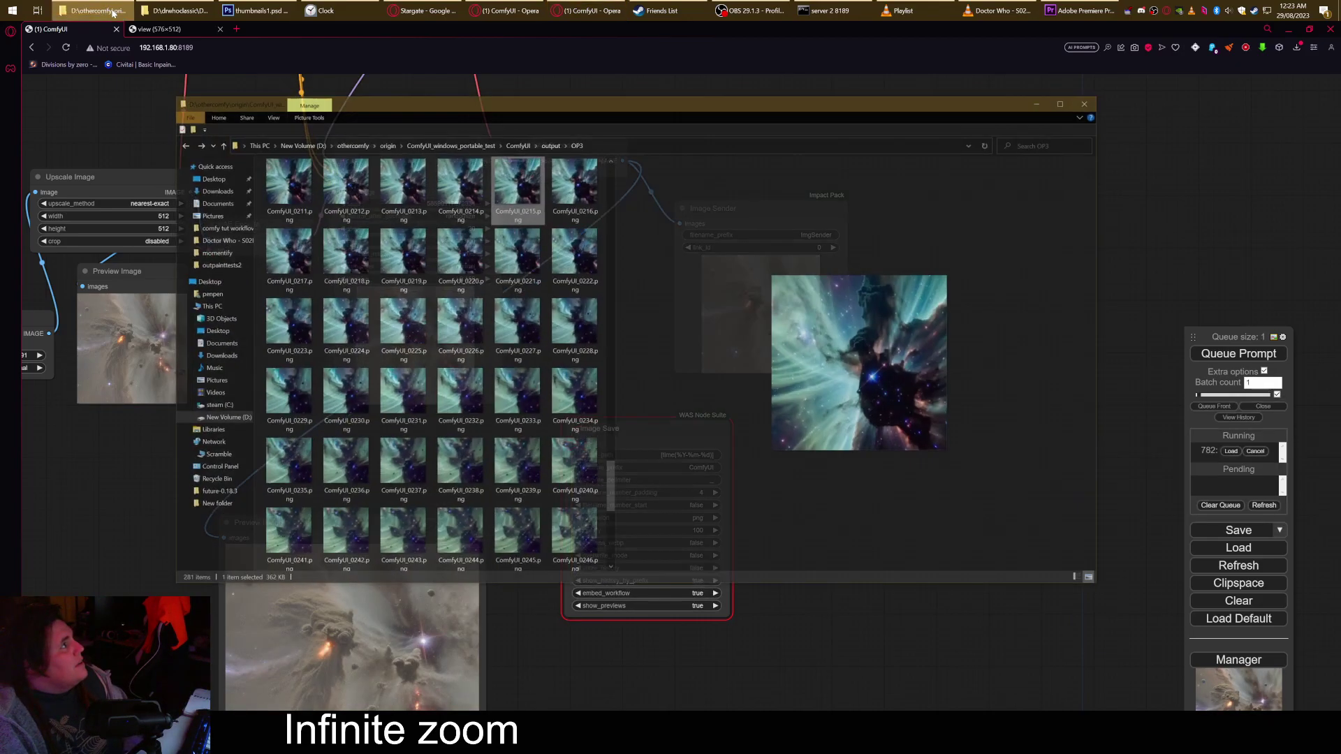
click(601, 152)
double_click(455, 152)
right_click(628, 152)
click(653, 194)
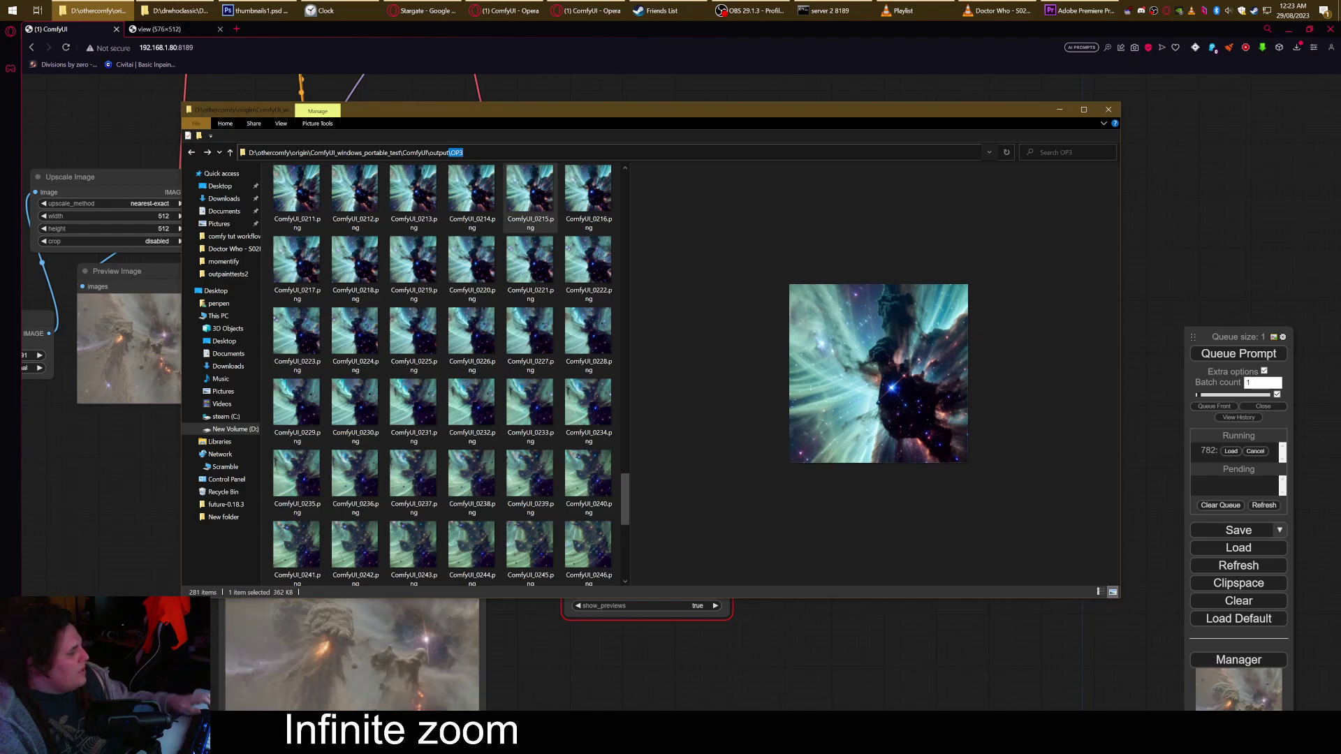
key(ctrl+a)
right_click(501, 156)
click(535, 186)
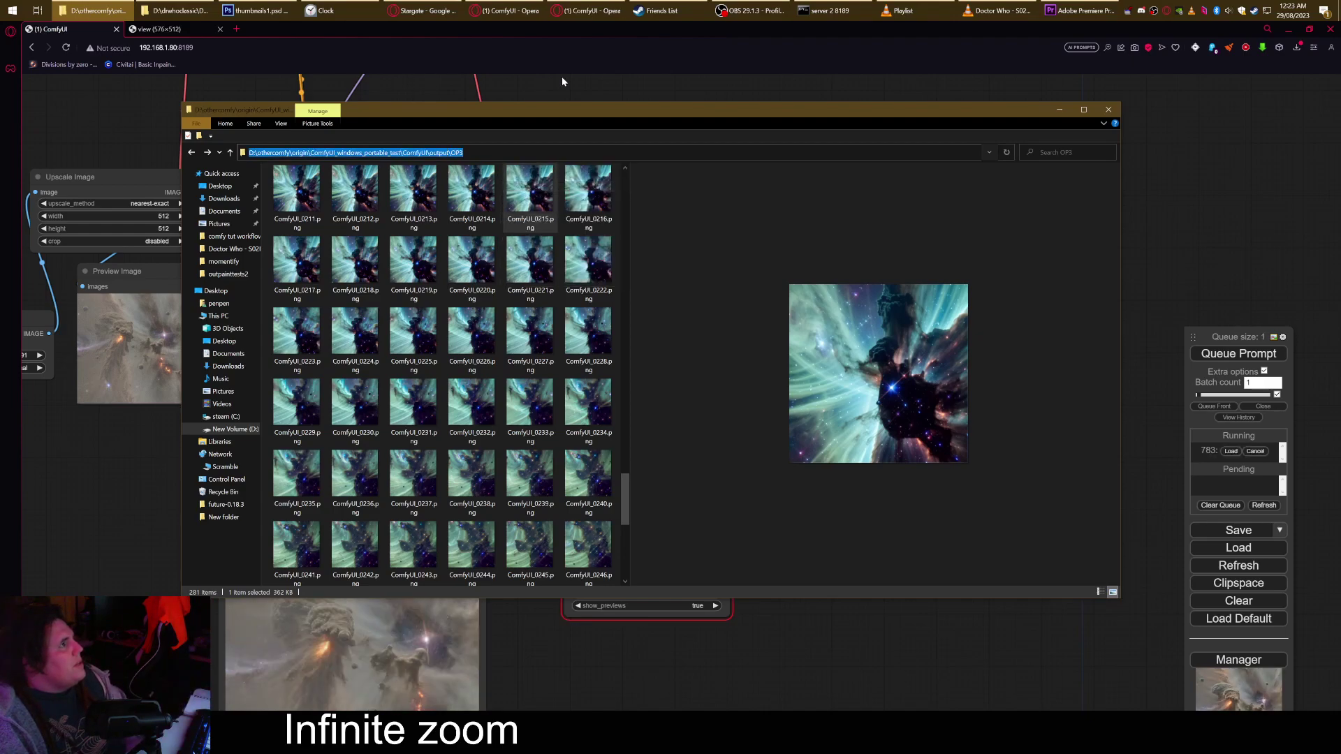
Replace the Image Save node's output_path with the pasted OP3 folder path.
click(578, 77)
click(692, 458)
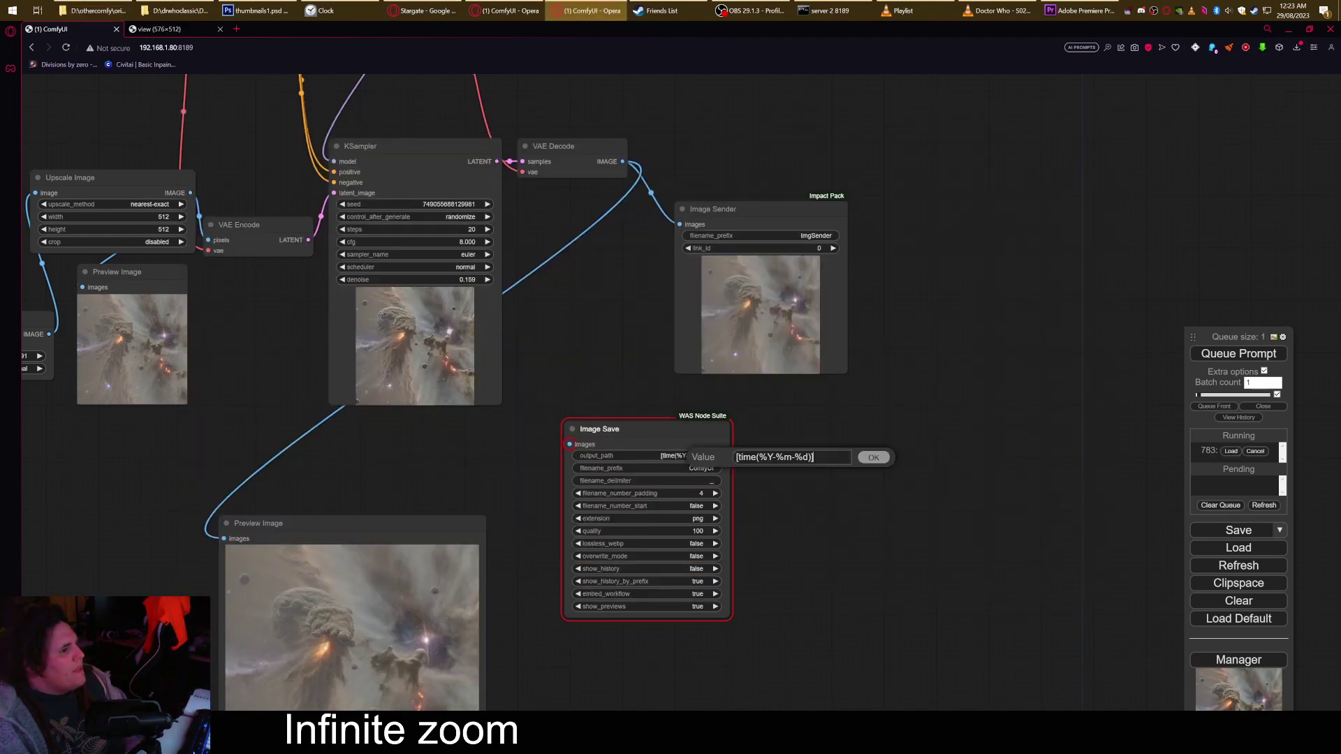
key(ctrl+a)
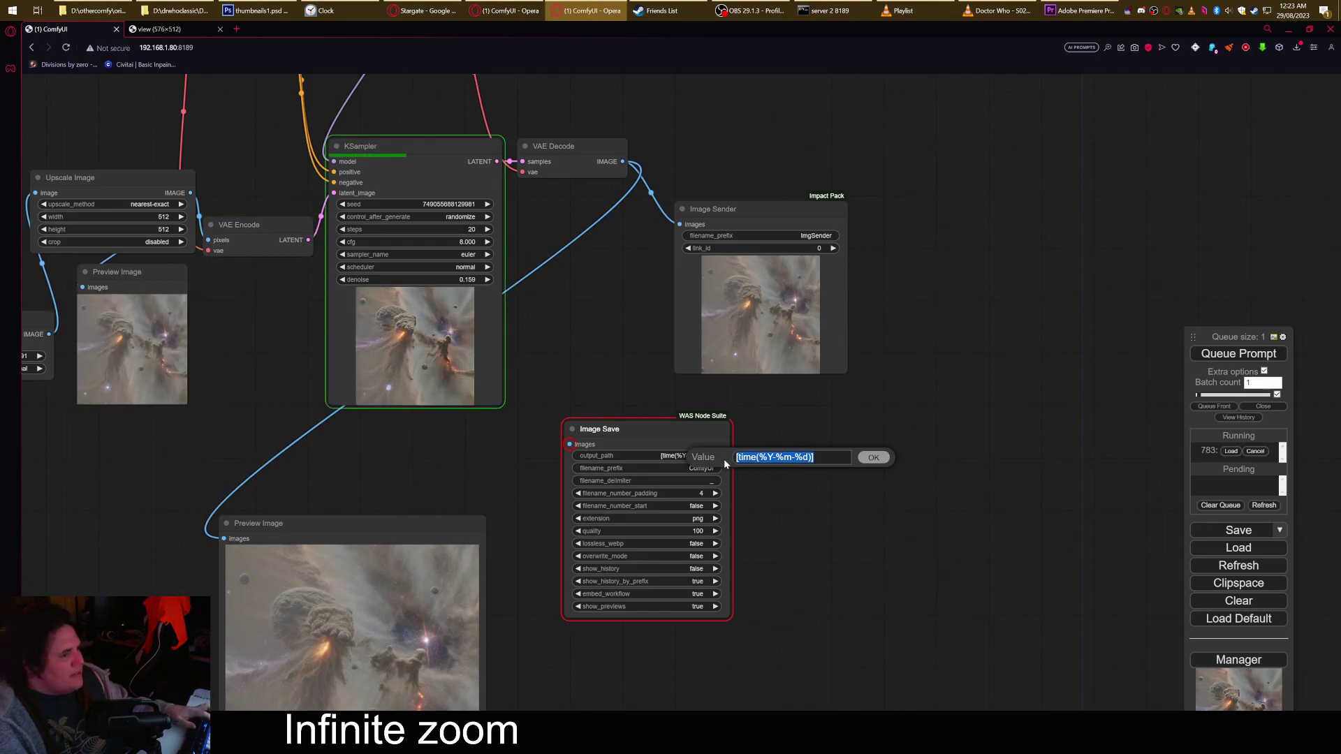
key(ctrl+v)
key(Return)
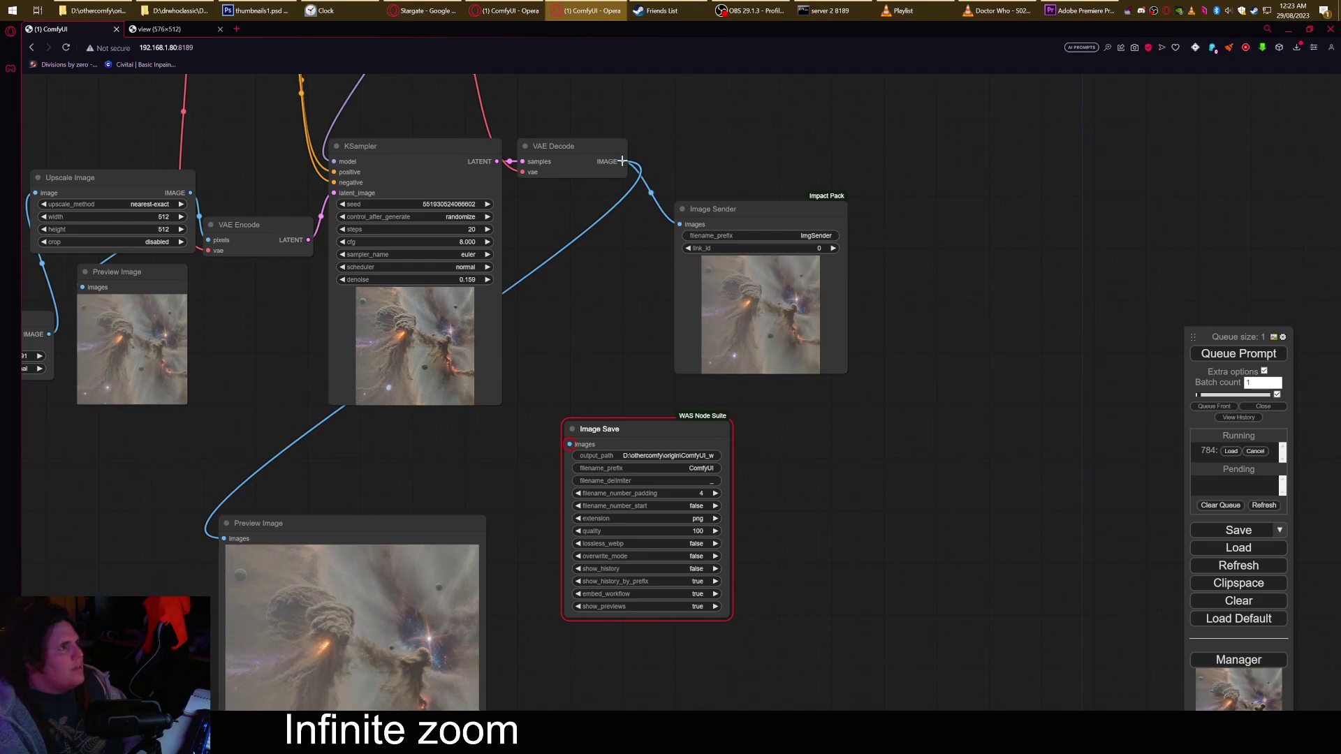
Connect VAE Decode's IMAGE output to Image Save's images input and check the output folder.
drag(622, 161, 711, 362)
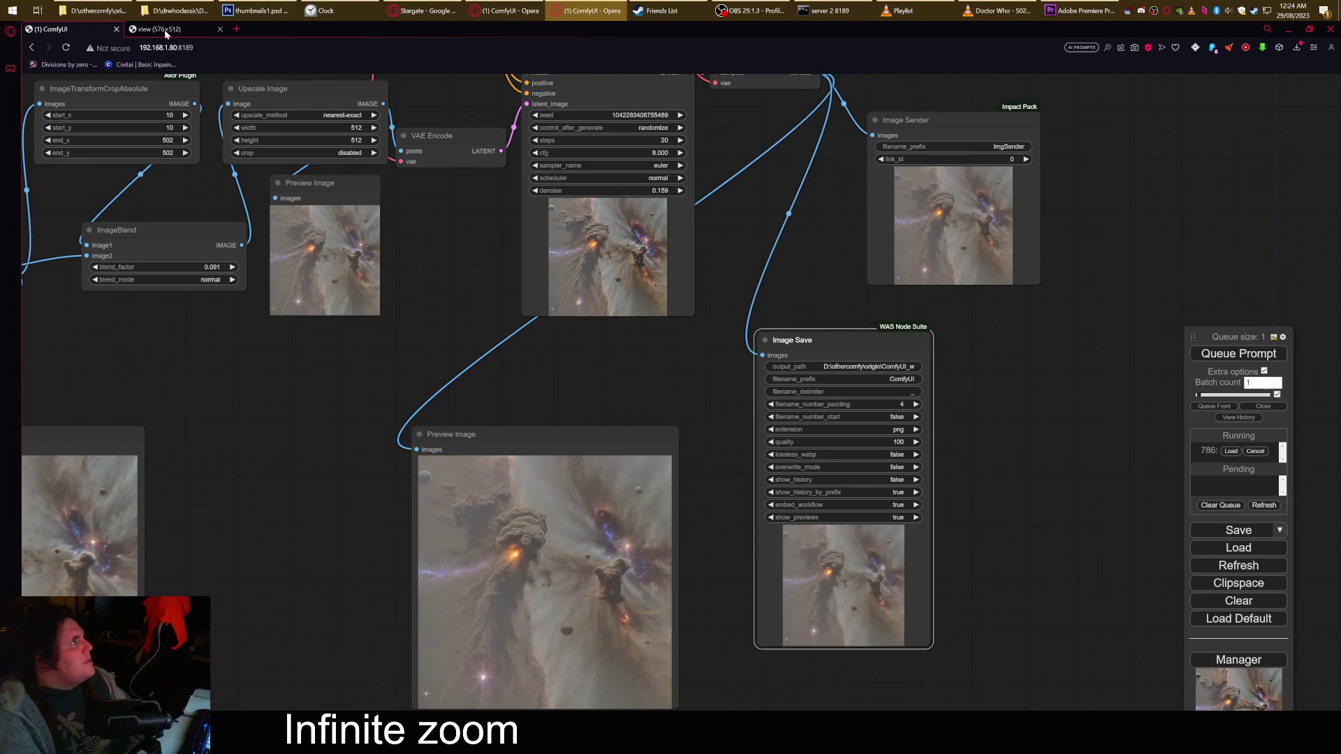
click(98, 10)
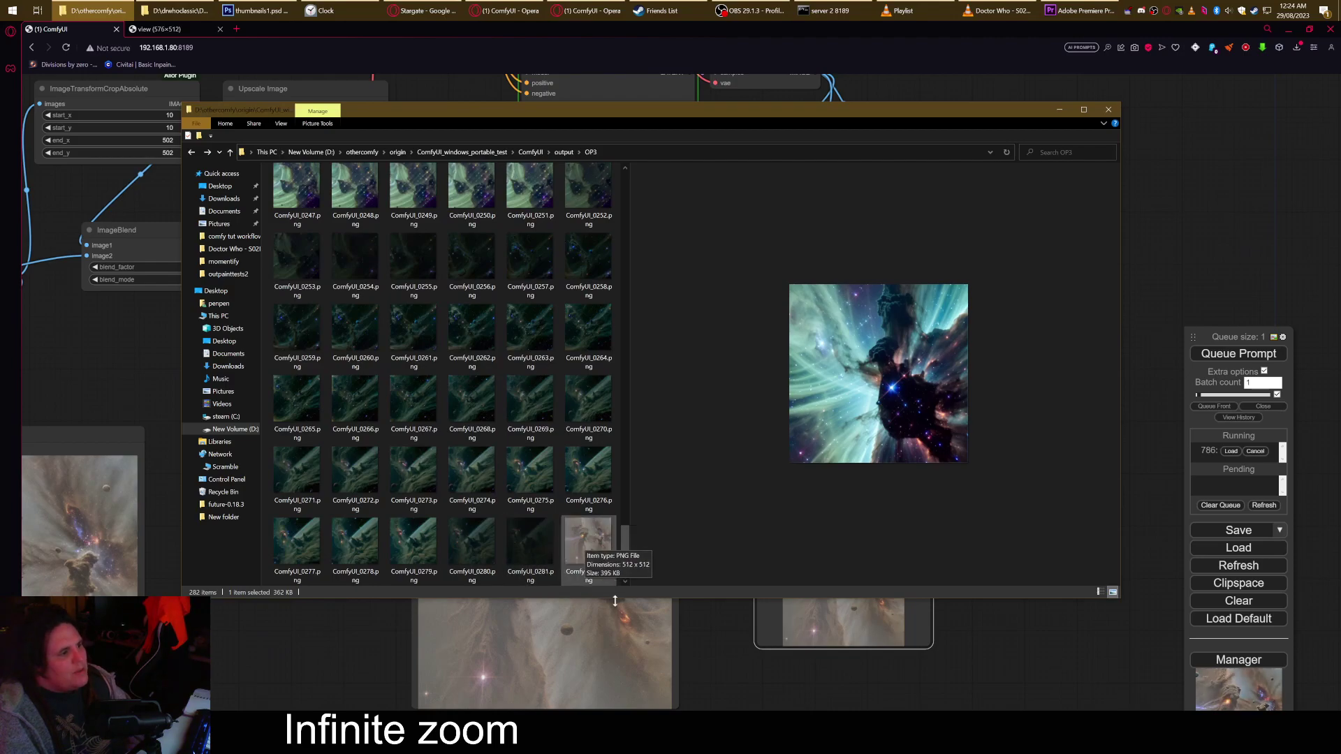
click(732, 646)
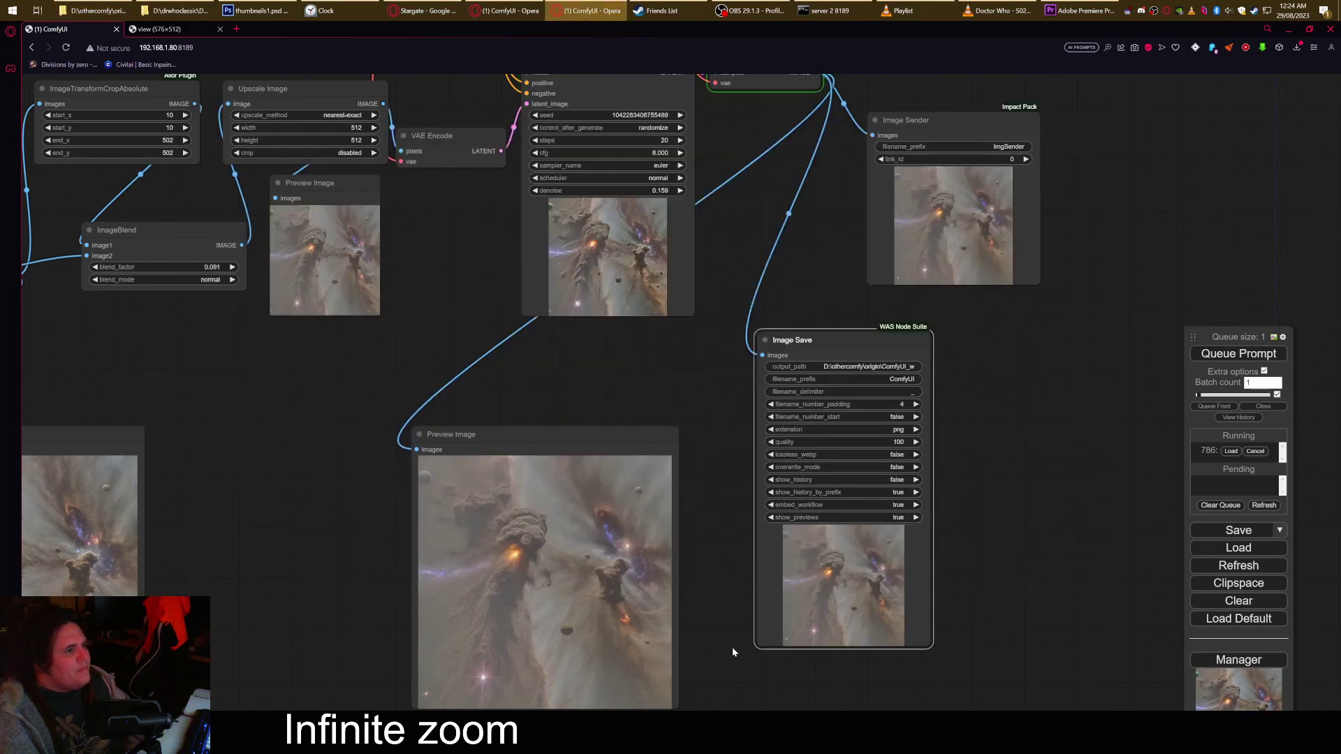
Raise the lower noise-and-black ImageBlend's blend_factor from 0.742 to 0.950, entering 0.9 then nudging it up.
drag(362, 517, 740, 515)
drag(554, 420, 642, 428)
drag(453, 463, 680, 480)
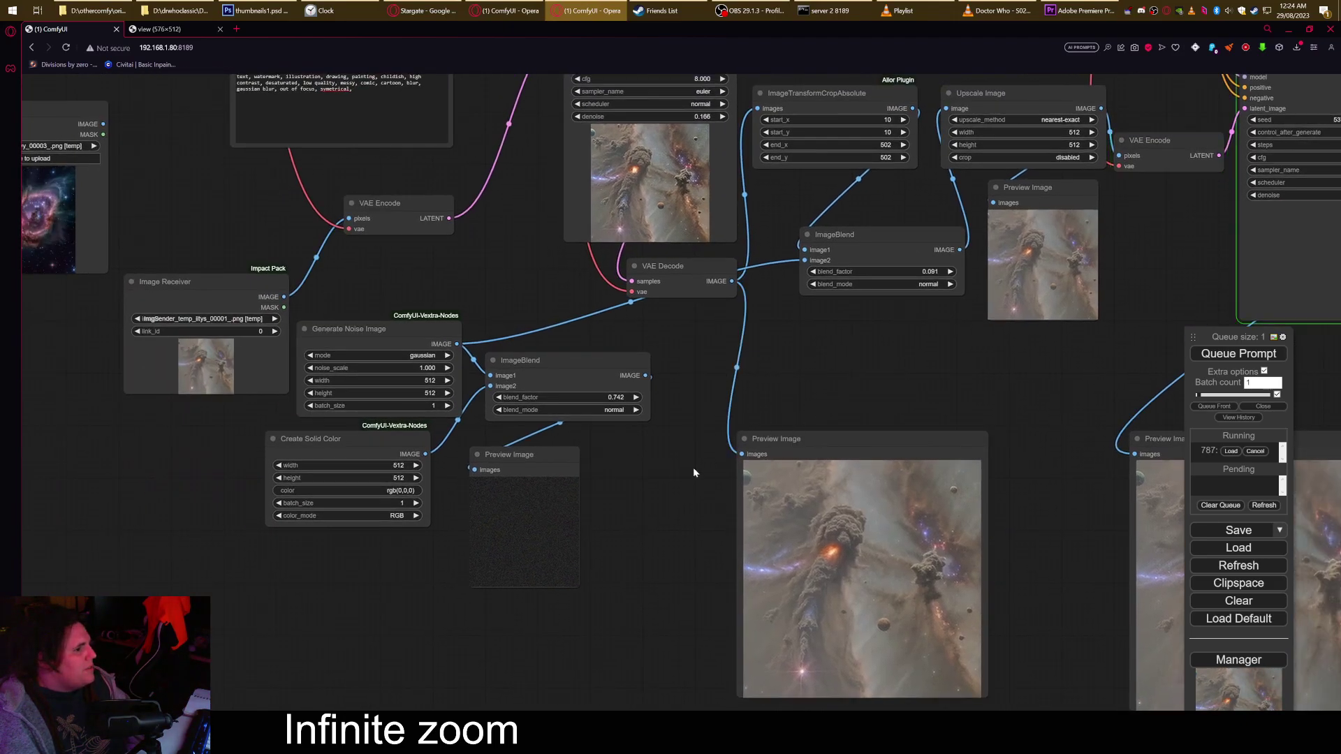
drag(571, 399, 583, 397)
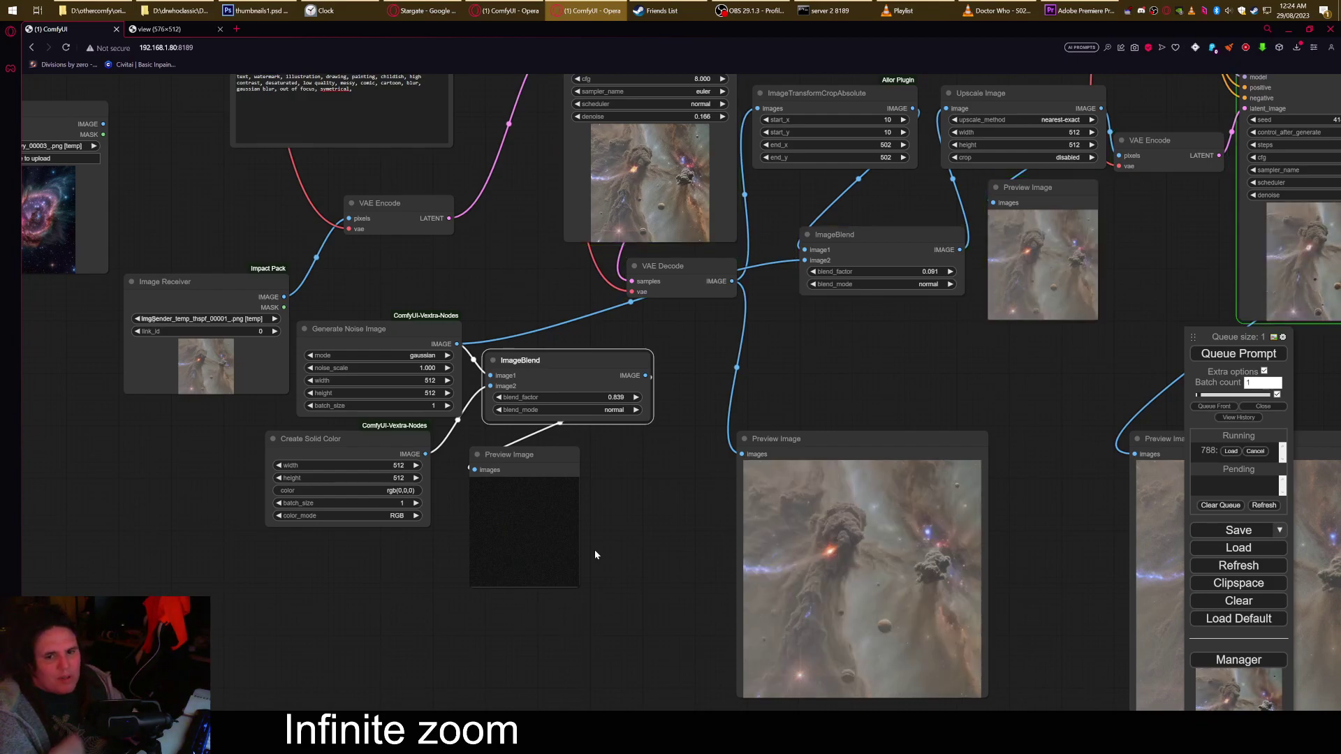
click(592, 396)
text(0.9)
key(Return)
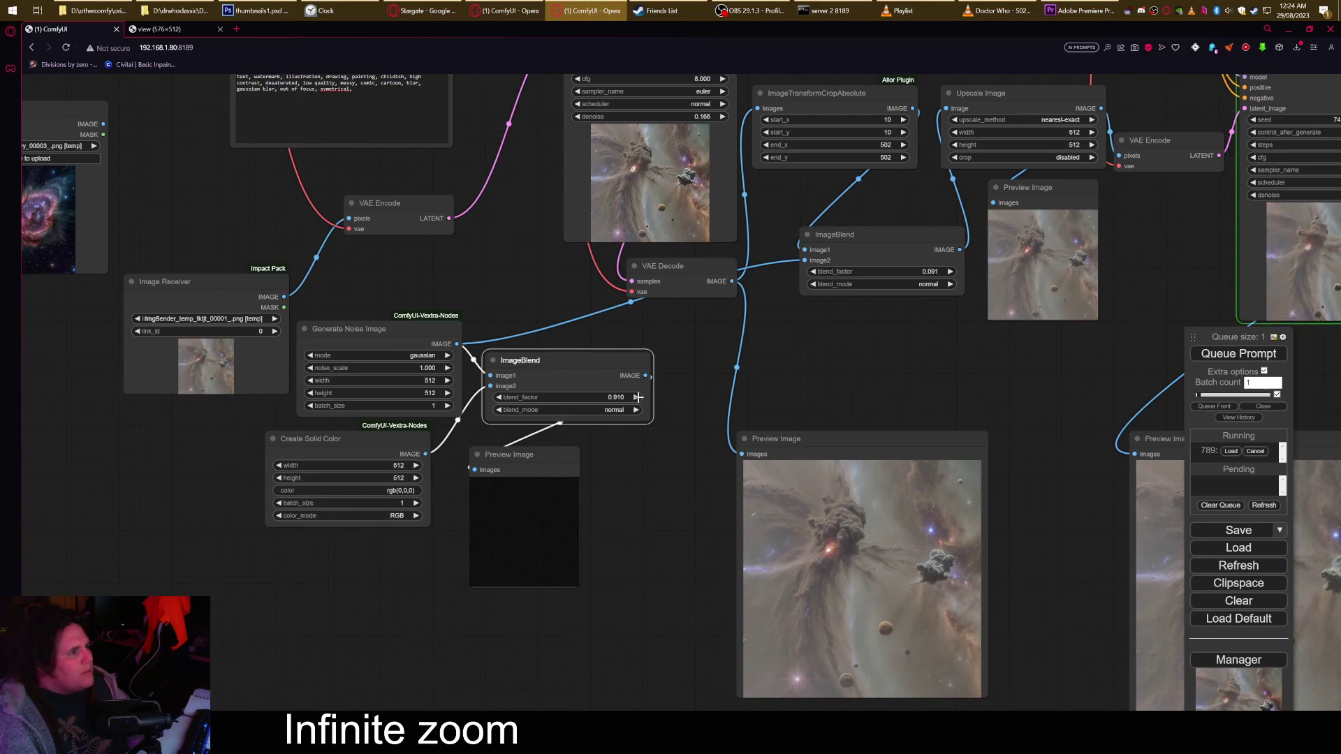
scroll(544, 550, up, 5)
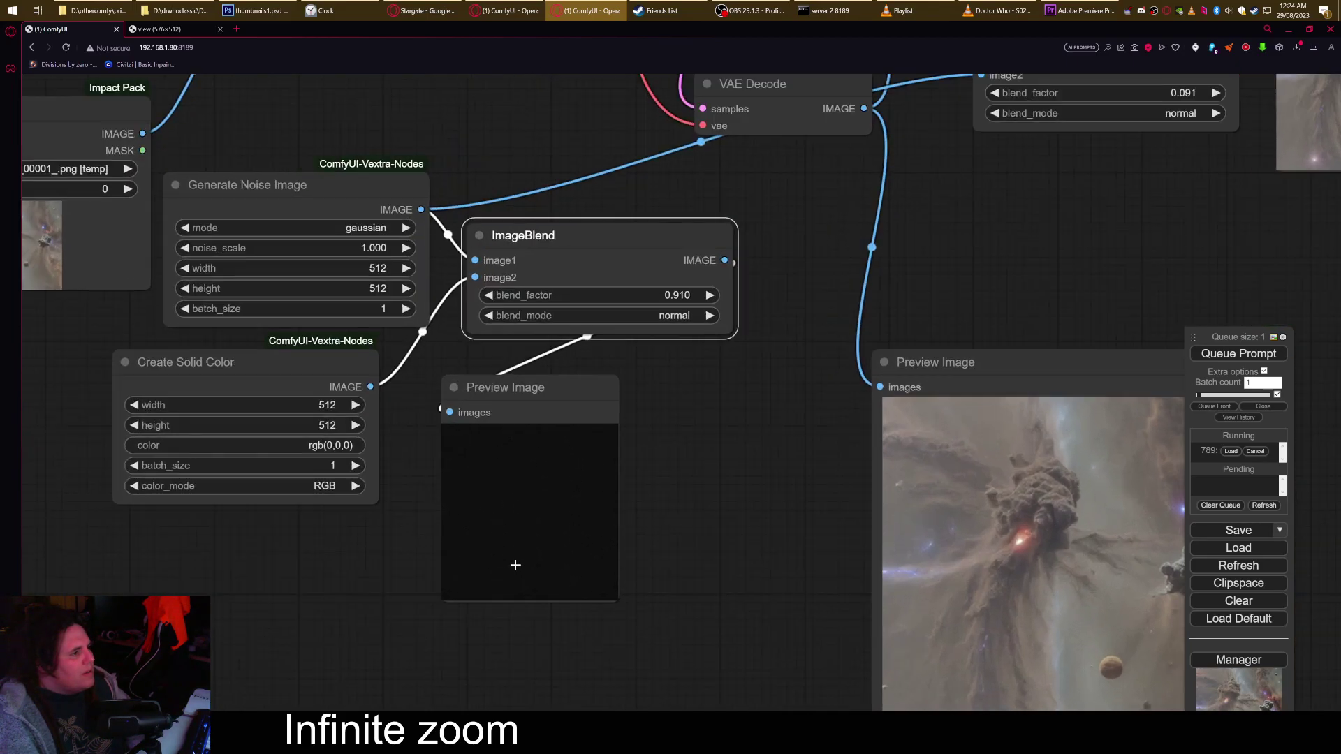
scroll(542, 512, up, 3)
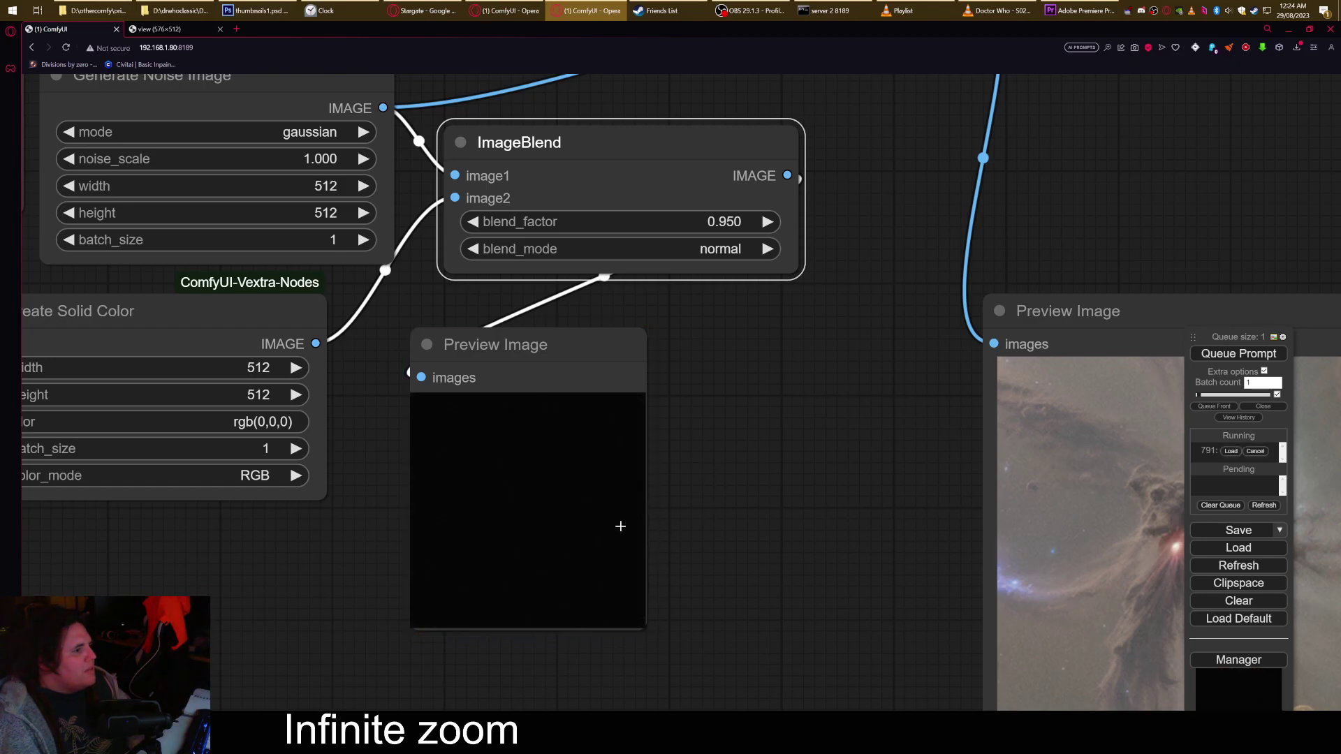
Step the upper loop ImageBlend's blend_factor up to 0.201.
scroll(608, 533, down, 5)
drag(728, 386, 525, 560)
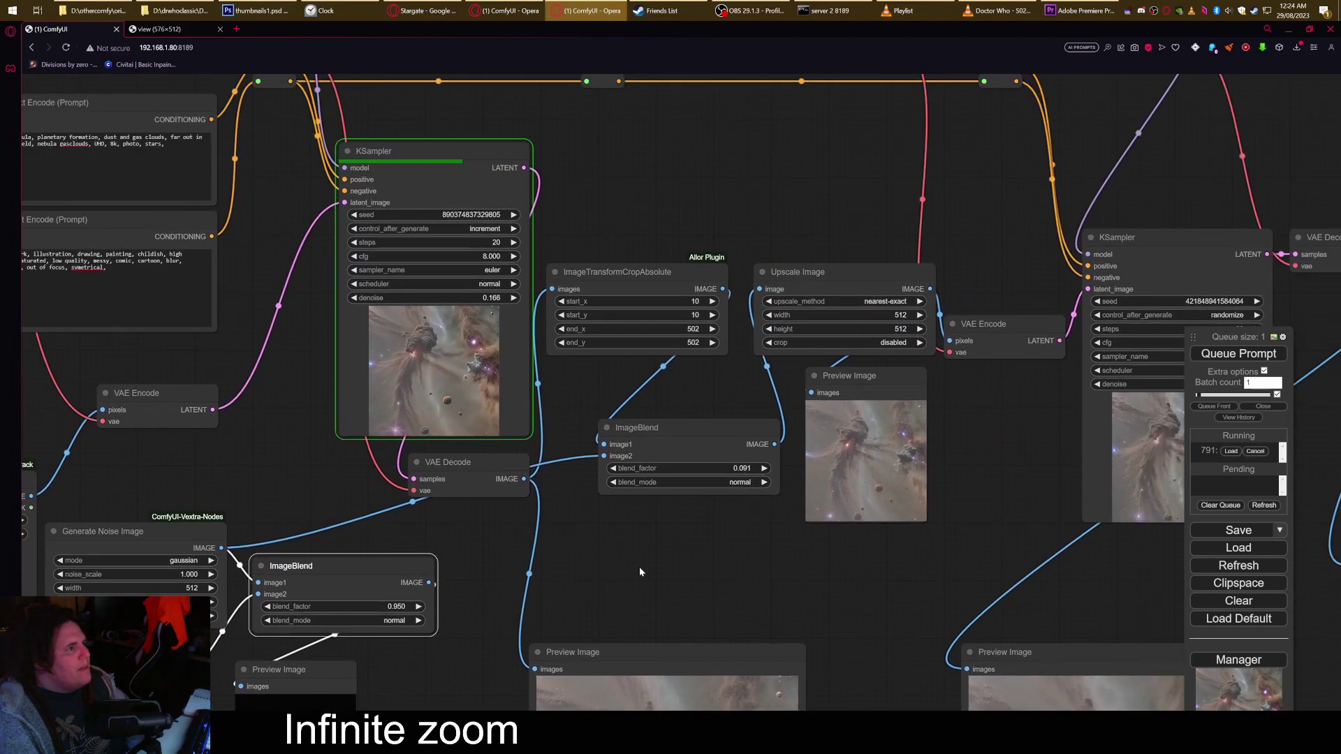
drag(639, 567, 635, 571)
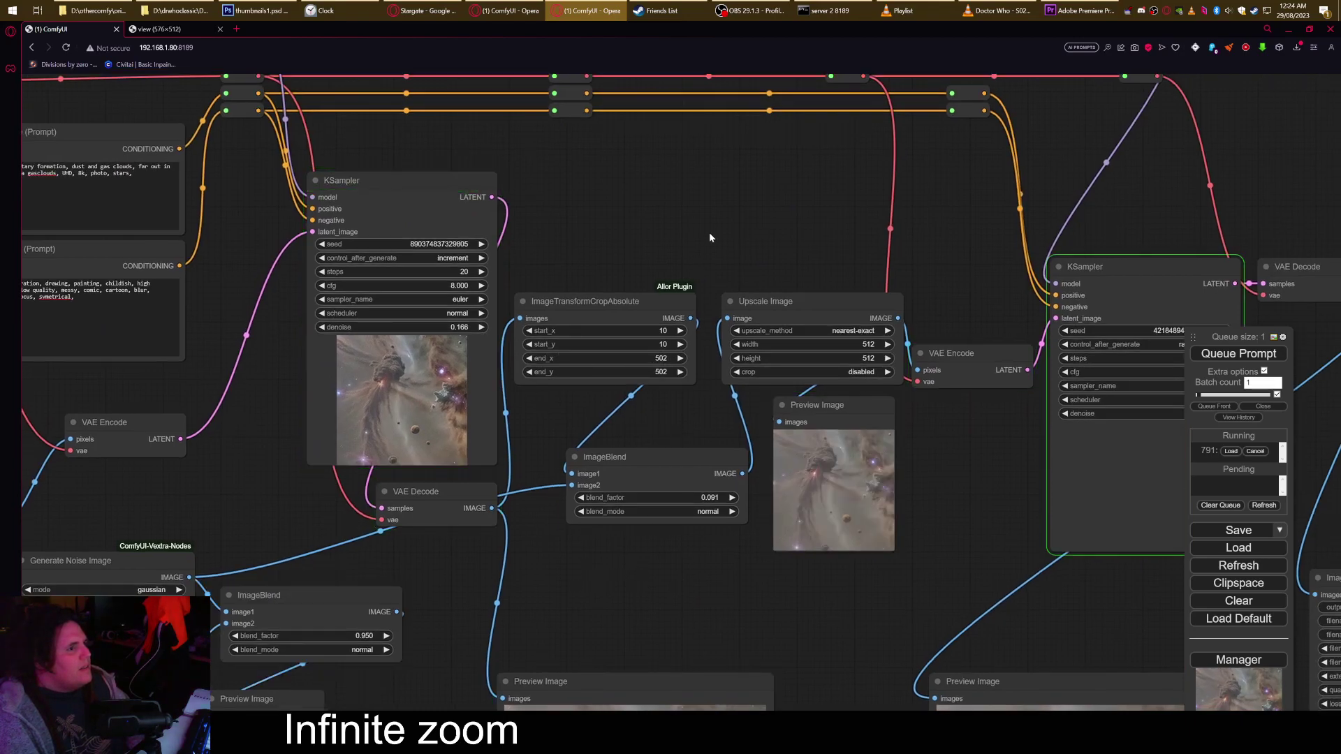
drag(711, 236, 771, 165)
scroll(716, 431, up, 3)
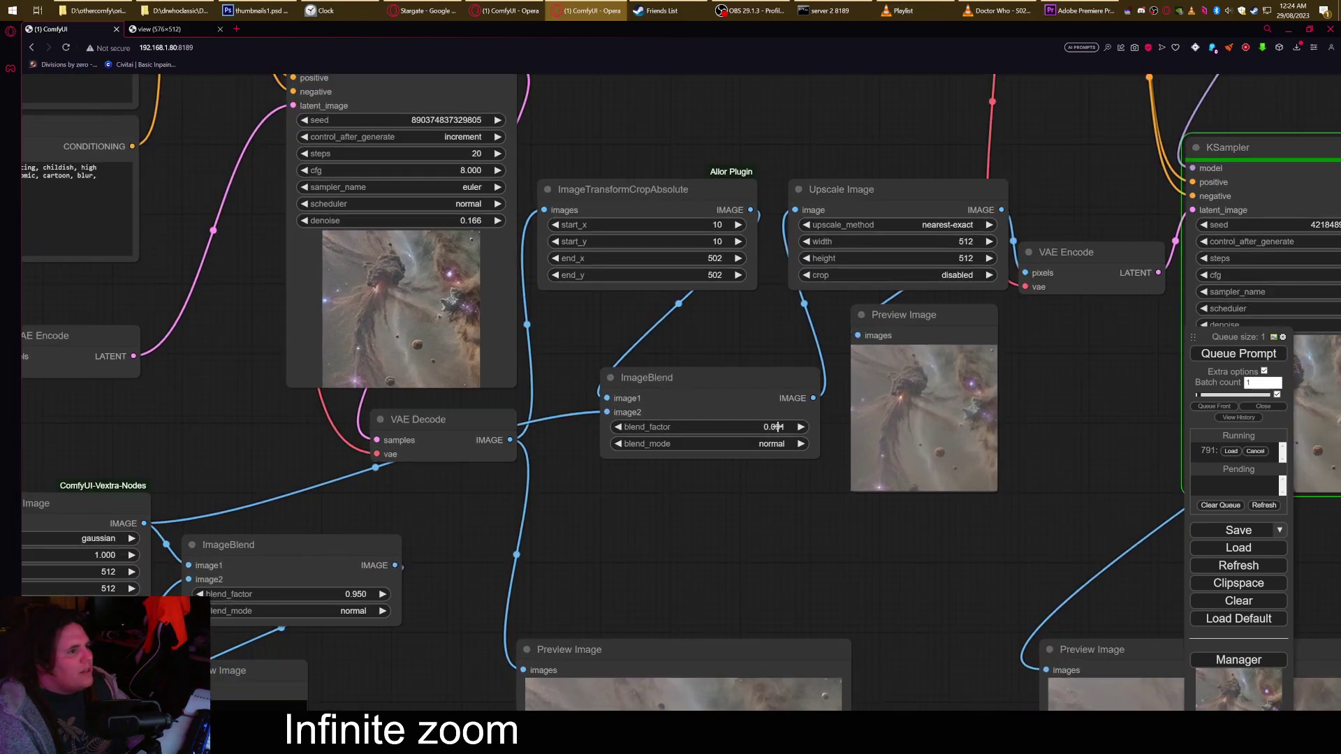
click(803, 427)
click(803, 427)
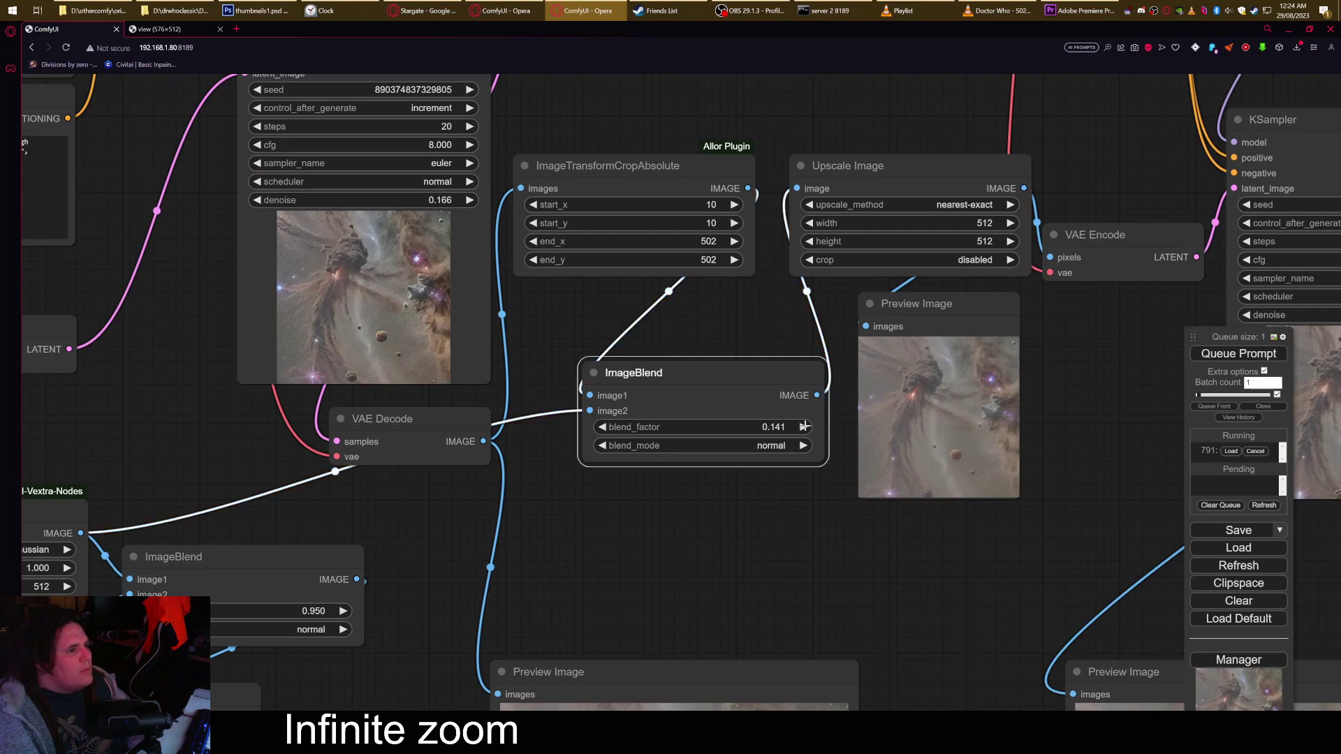
click(803, 427)
click(803, 426)
click(803, 426)
click(803, 426)
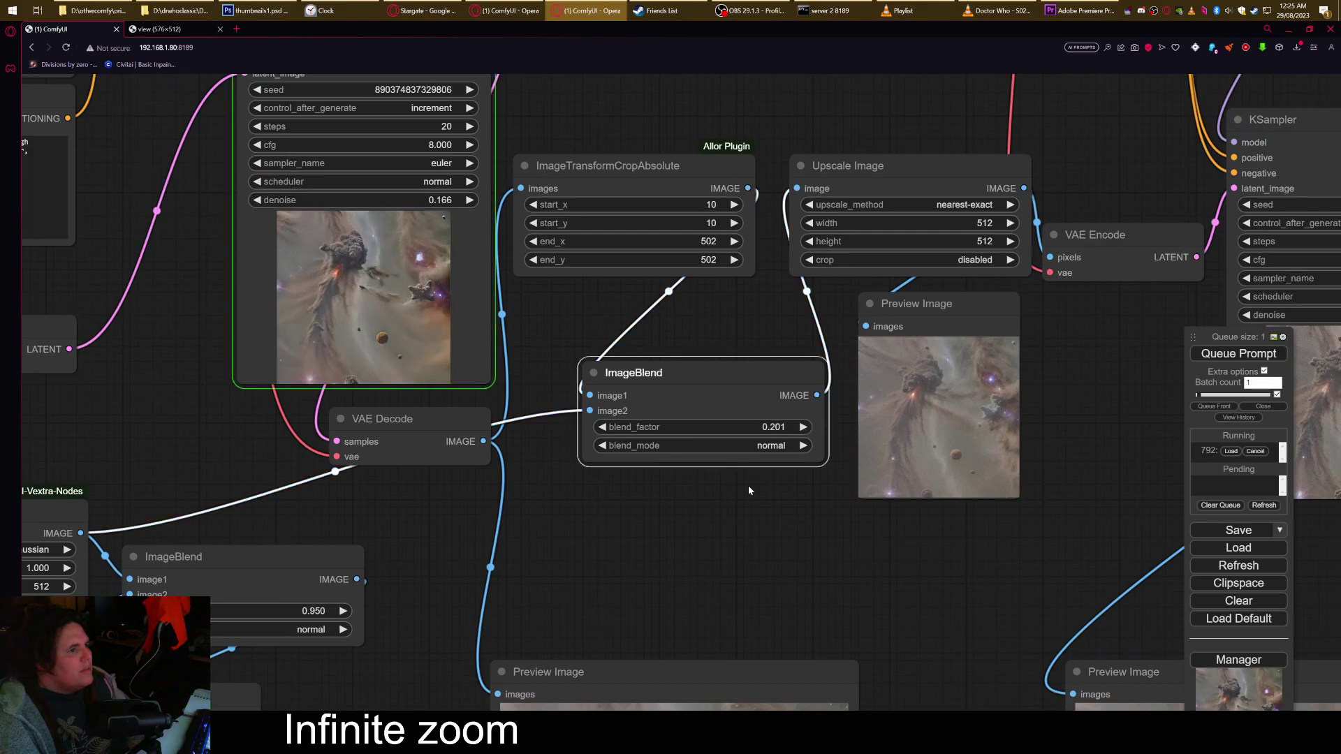
Clone a Preview Image node, feed it Upscale Image's output, and delete the small spare preview.
scroll(743, 500, down, 2)
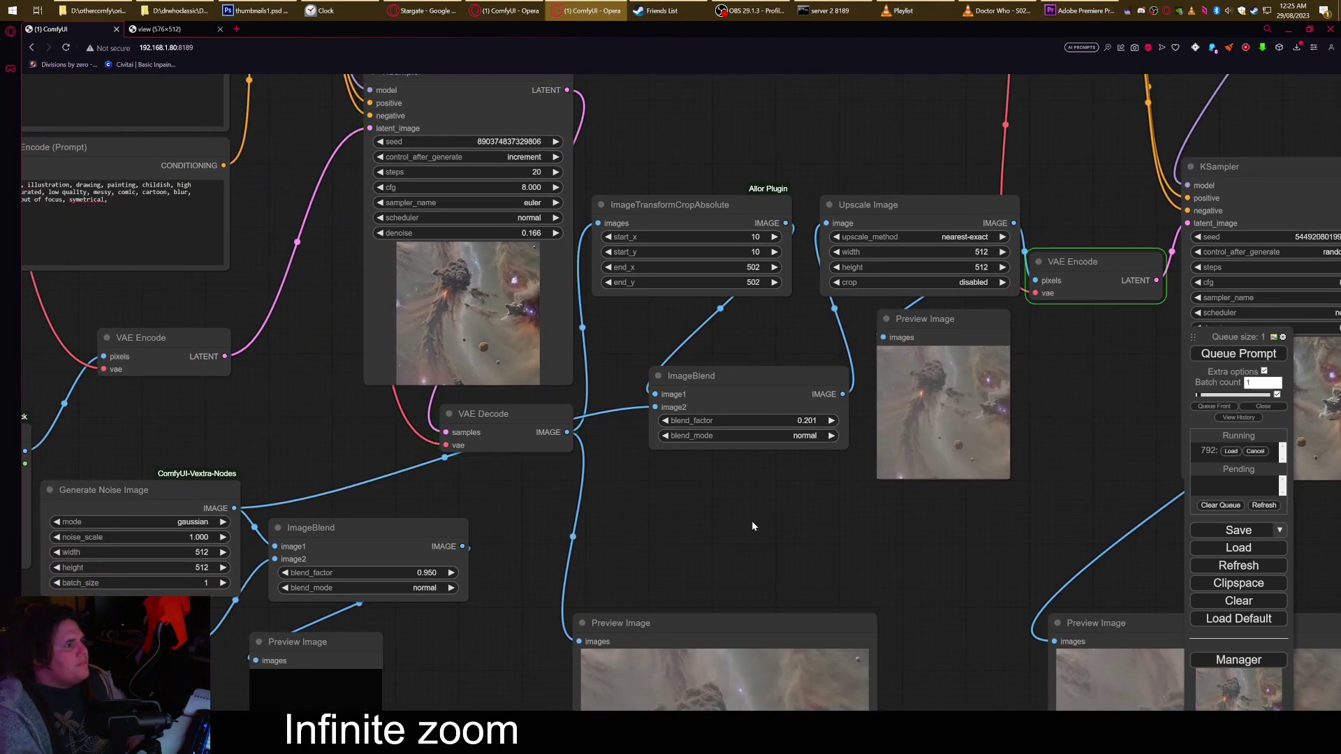
scroll(752, 522, down, 1)
scroll(746, 531, down, 3)
drag(786, 481, 748, 478)
drag(852, 285, 852, 461)
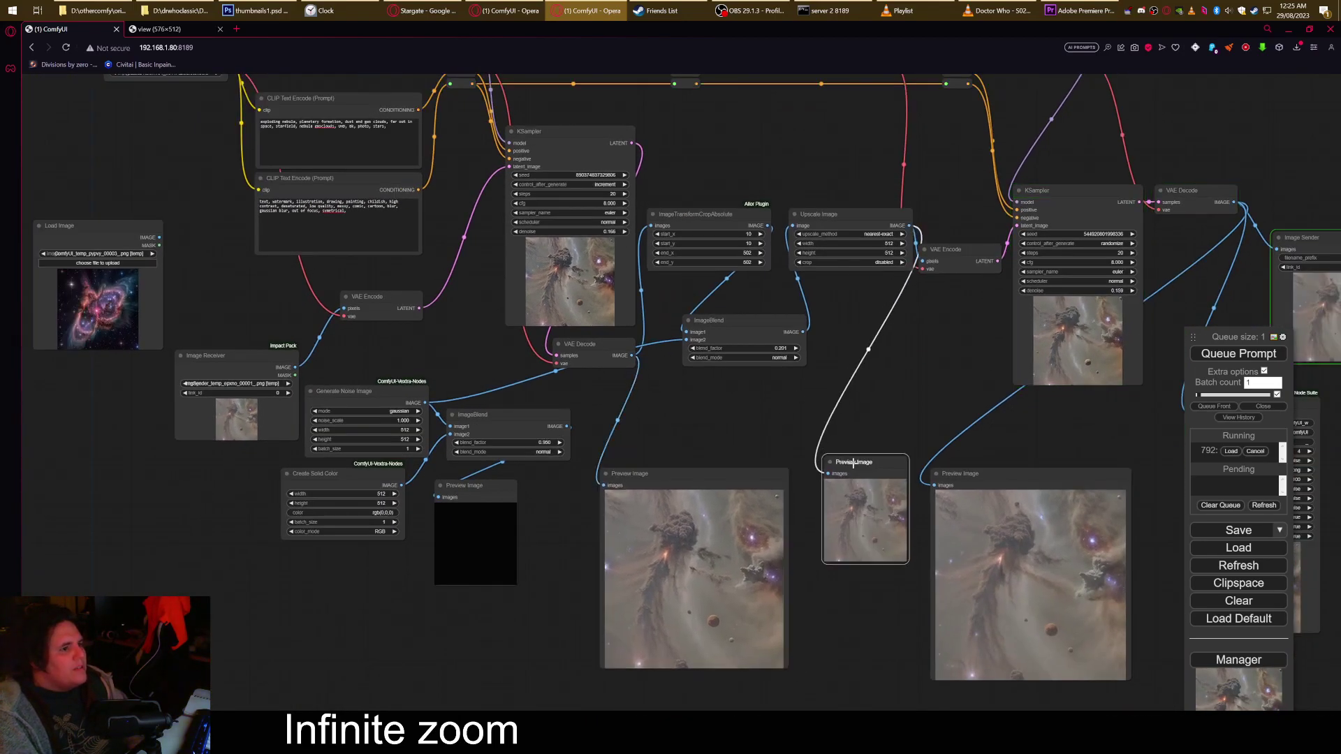
drag(773, 579, 645, 481)
alt+drag(527, 364, 721, 536)
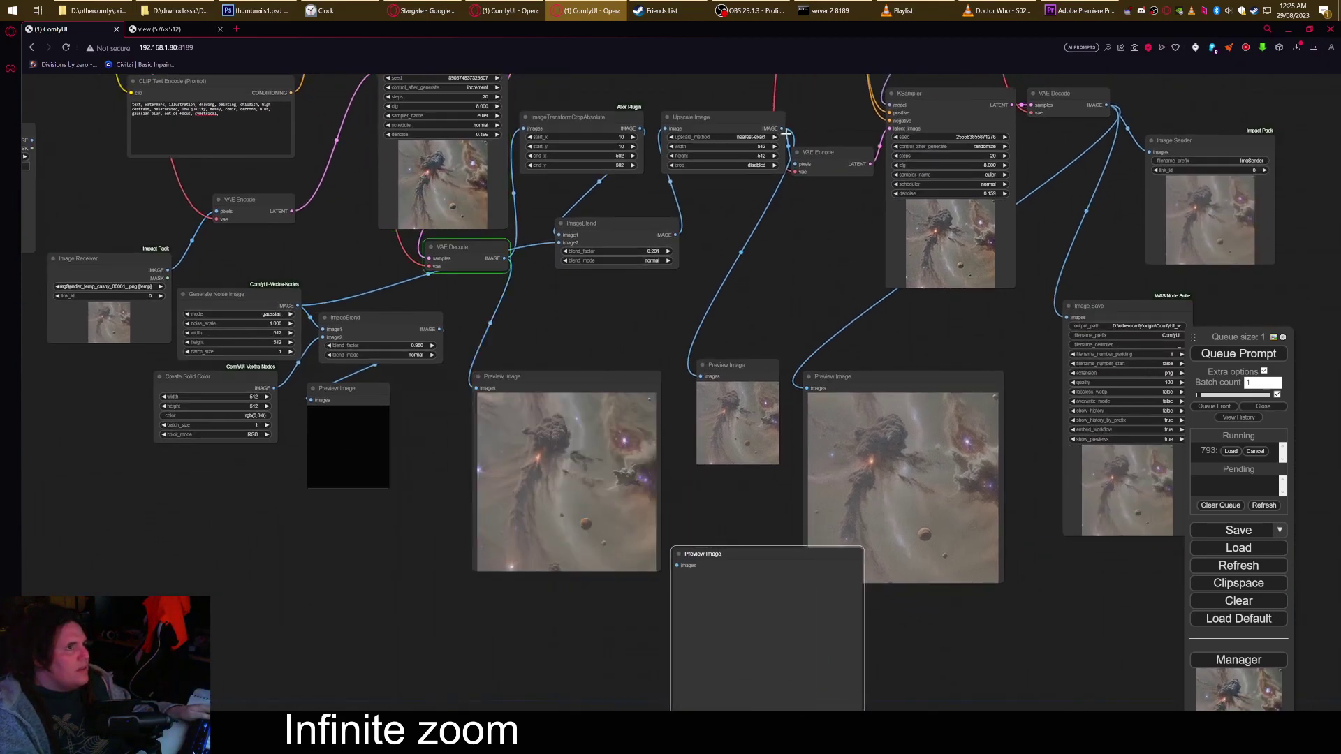
drag(781, 129, 677, 564)
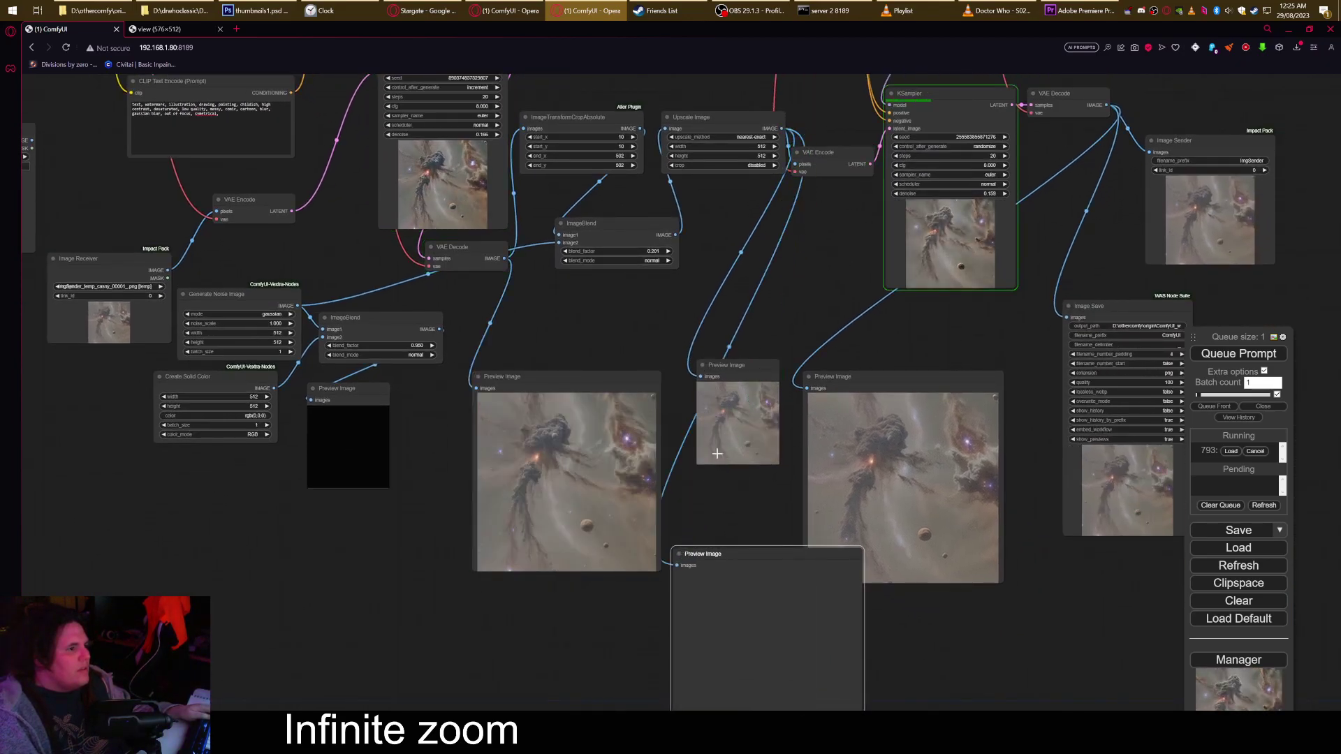
right_click(727, 362)
click(746, 625)
Line up the three Preview Image nodes in an even row and move Image Save beside Image Sender.
drag(754, 556, 742, 379)
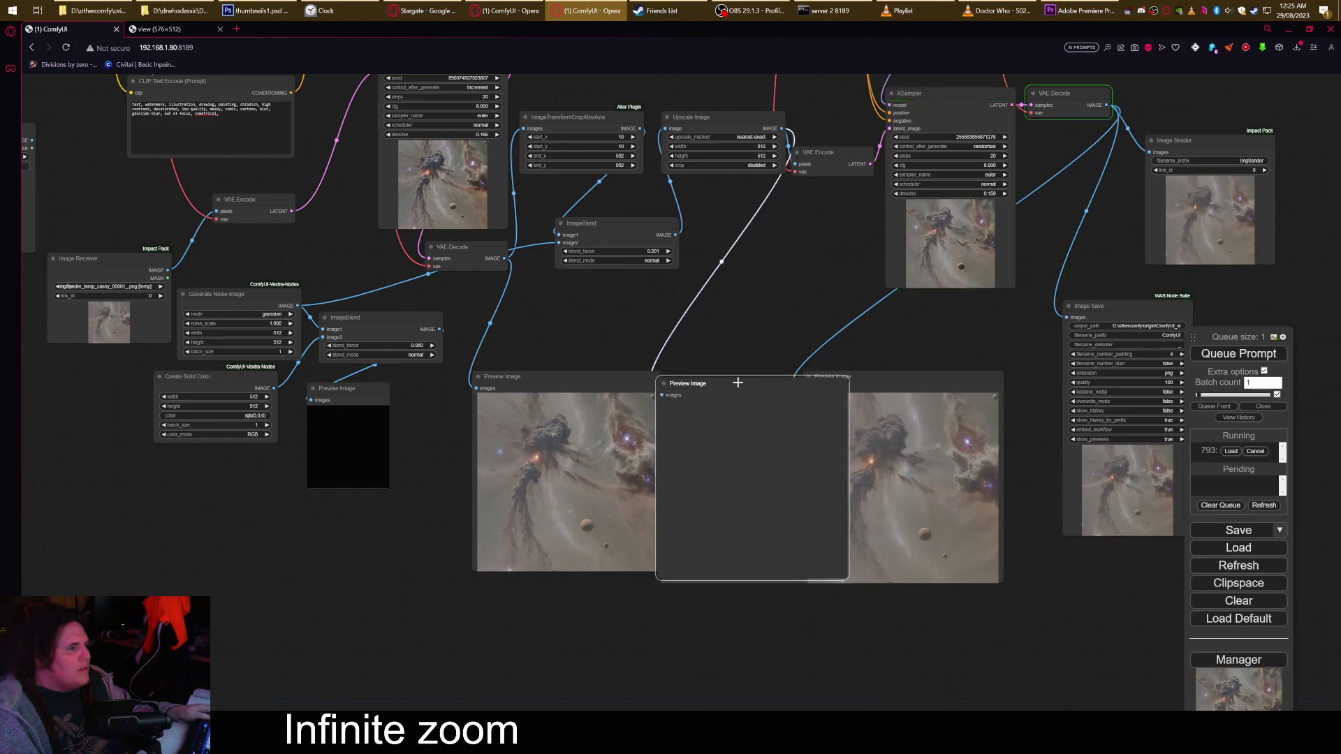
drag(559, 377, 533, 377)
drag(936, 384, 996, 384)
drag(617, 386, 627, 385)
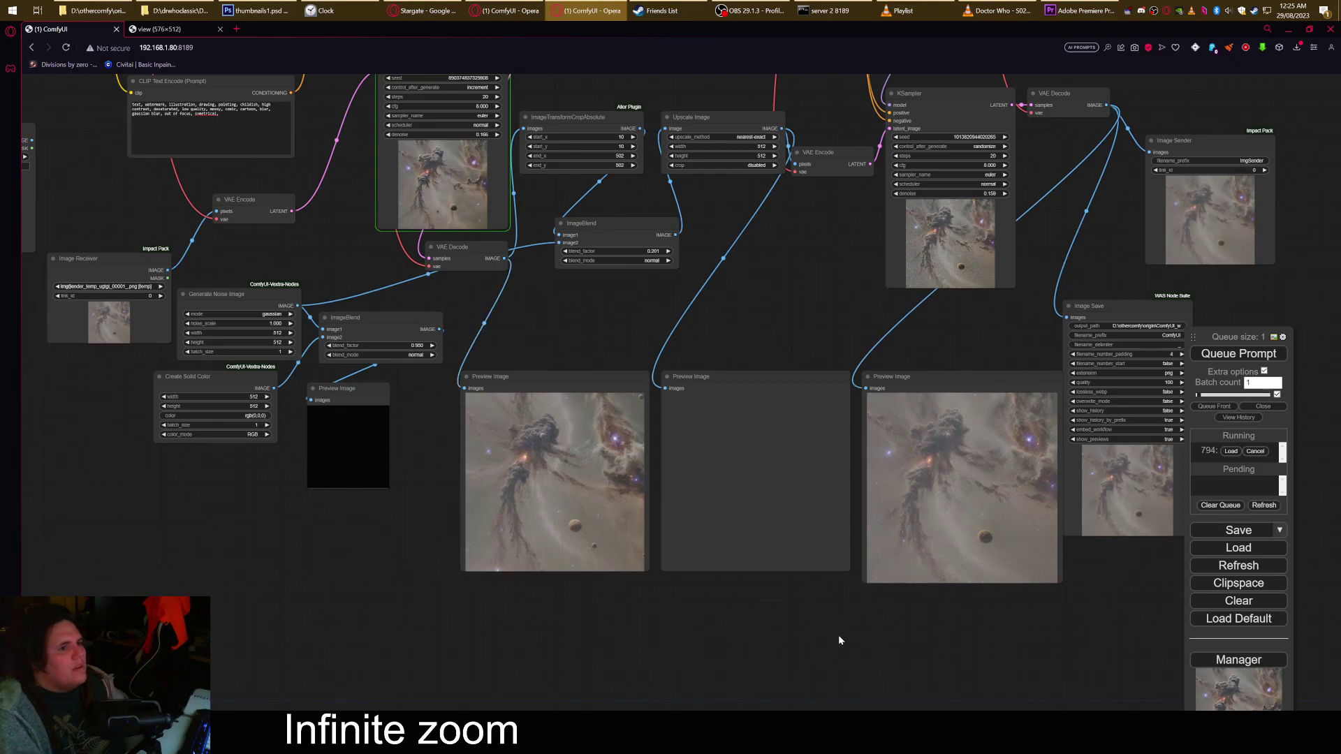
drag(837, 633, 742, 607)
click(1031, 280)
drag(1031, 279, 1117, 268)
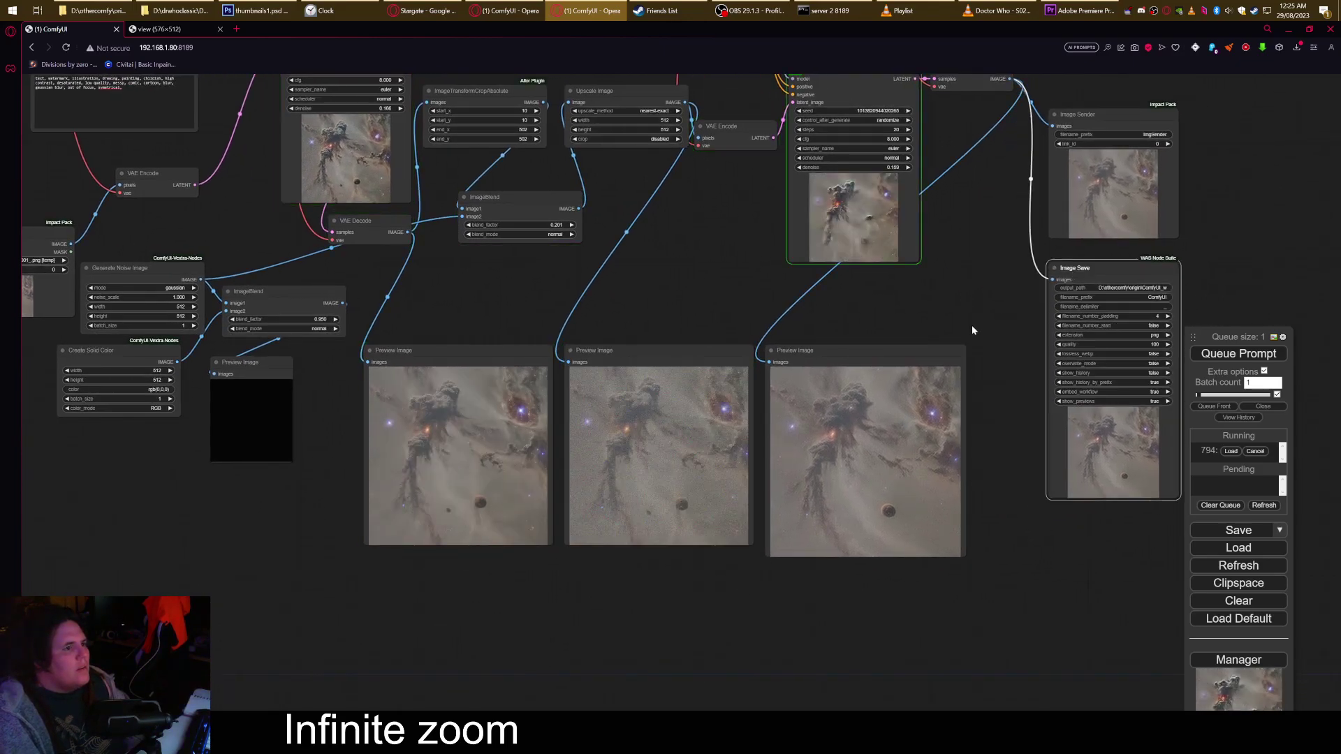
drag(866, 350, 866, 339)
Link the lower ImageBlend's IMAGE output to the upper loop ImageBlend's image2 input.
scroll(703, 514, up, 3)
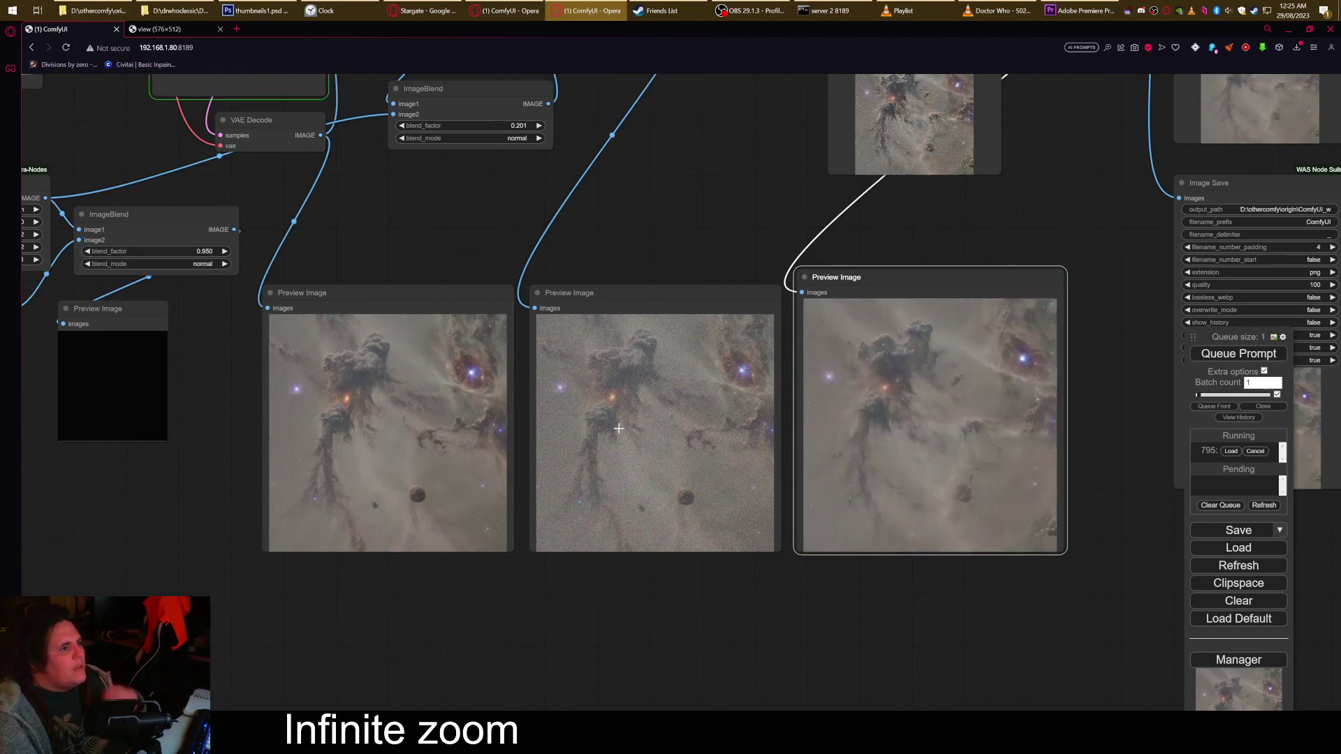
drag(671, 231, 728, 296)
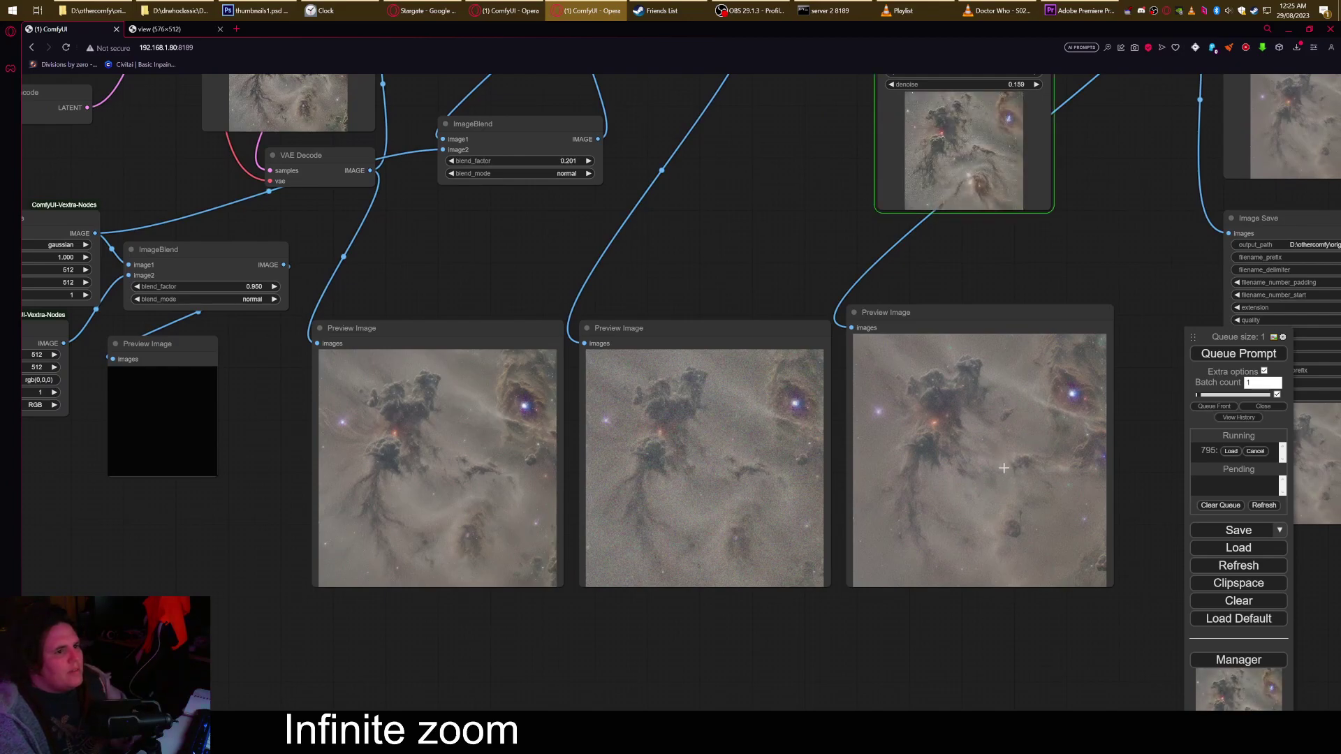
drag(766, 269, 863, 402)
drag(438, 436, 605, 307)
scroll(650, 241, down, 2)
drag(800, 403, 778, 335)
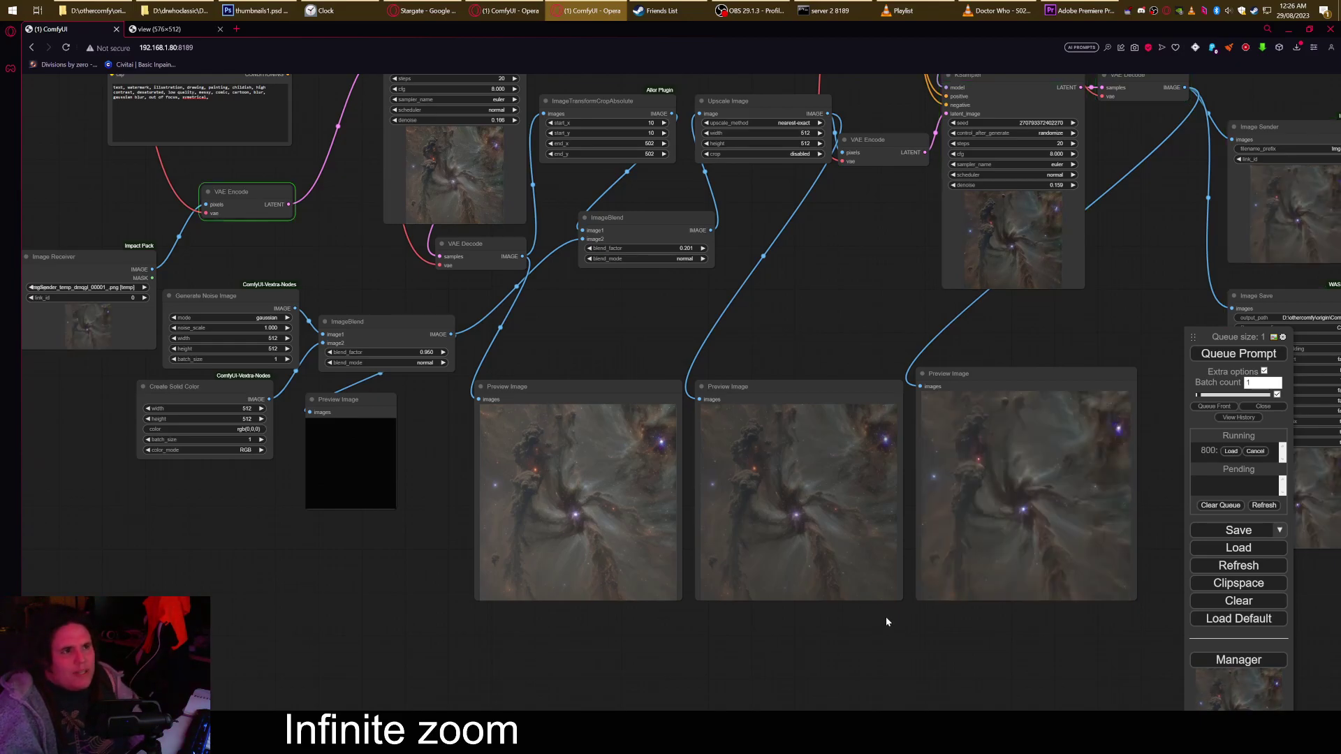
scroll(928, 619, down, 2)
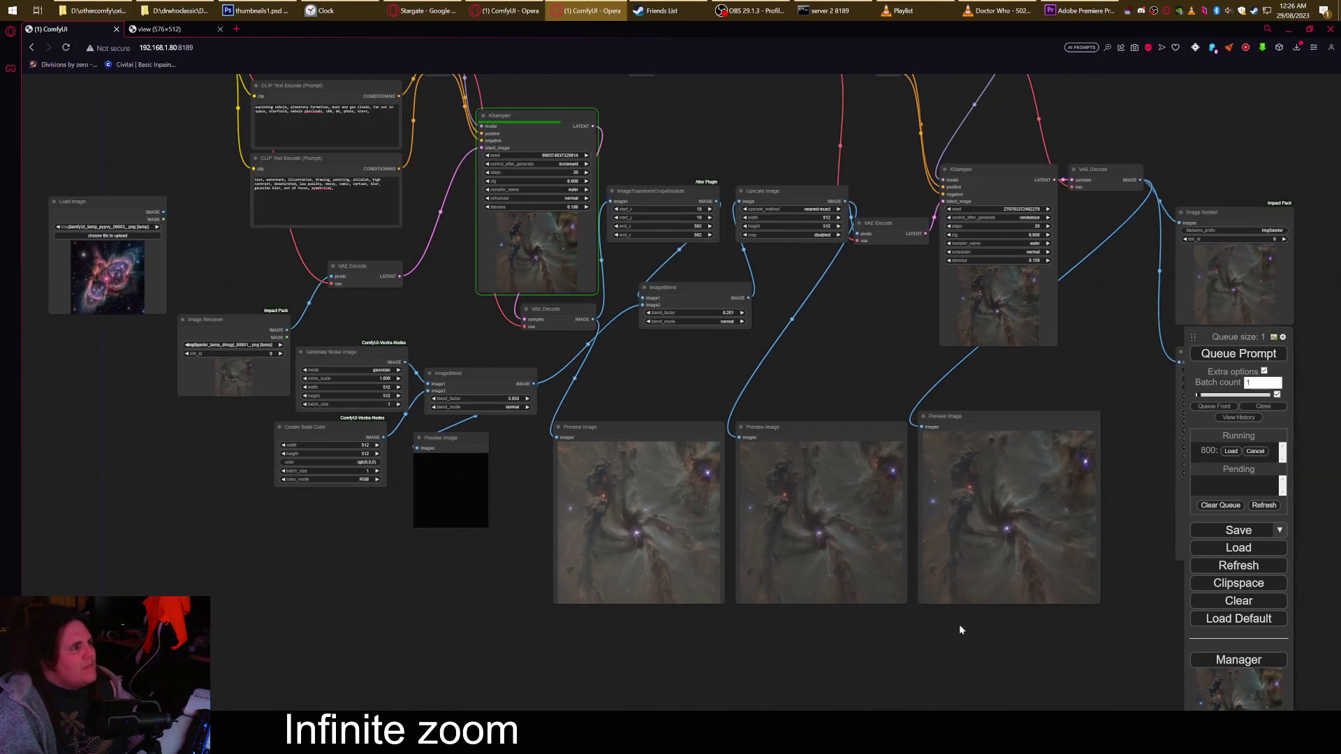